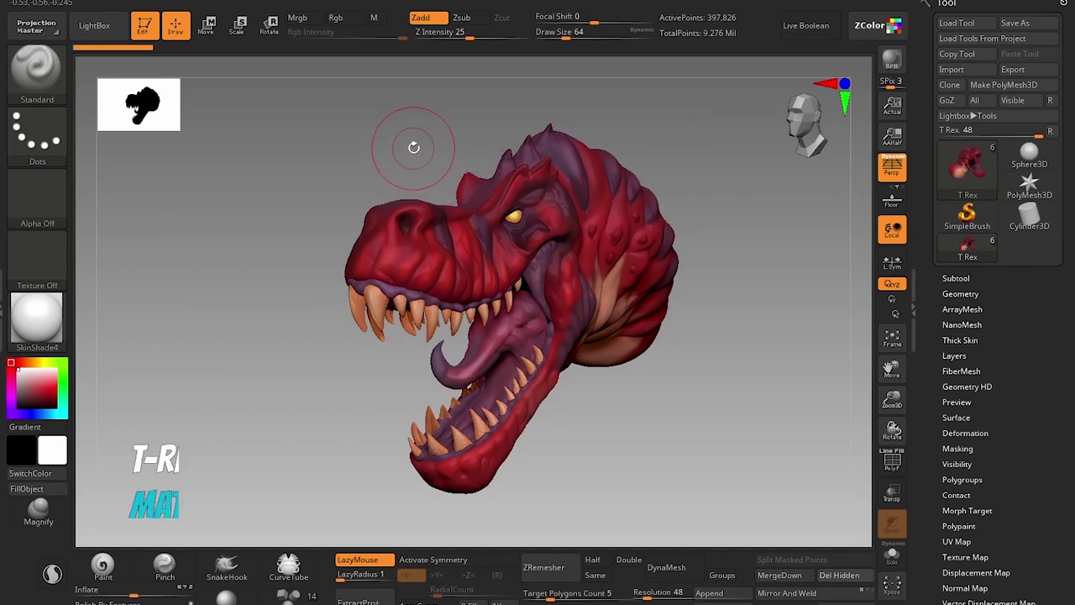
# Examine the finished T-Rex head model from several angles and distances
pyautogui.keyDown('alt'); pyautogui.moveTo(383, 156); pyautogui.dragTo(464, 166); pyautogui.keyUp('alt')
pyautogui.moveTo(541, 172); pyautogui.dragTo(521, 166)
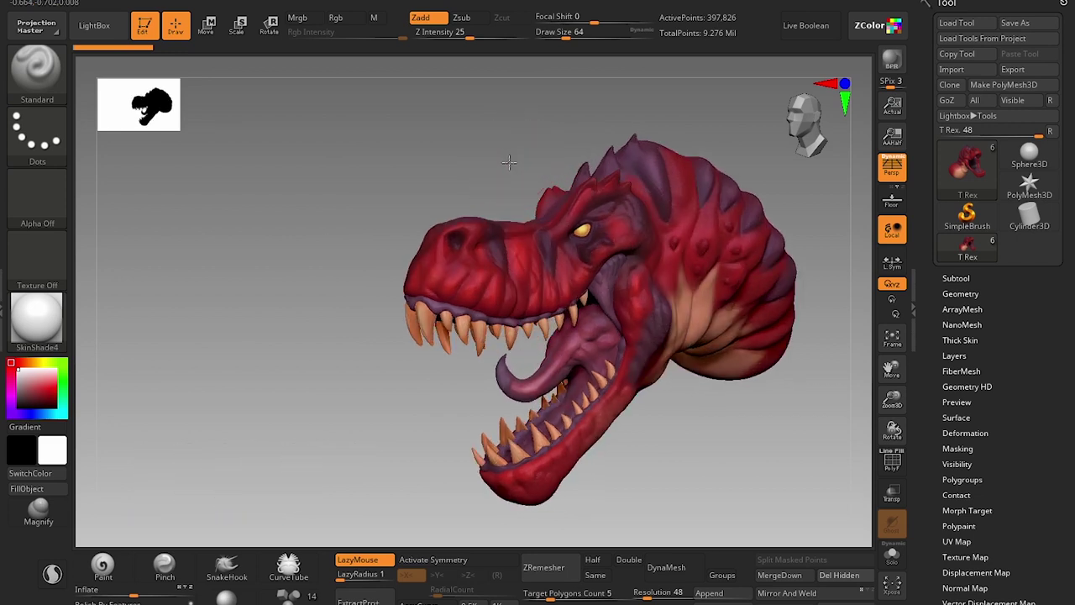
pyautogui.keyDown('alt'); pyautogui.moveTo(519, 166); pyautogui.dragTo(392, 175); pyautogui.keyUp('alt')
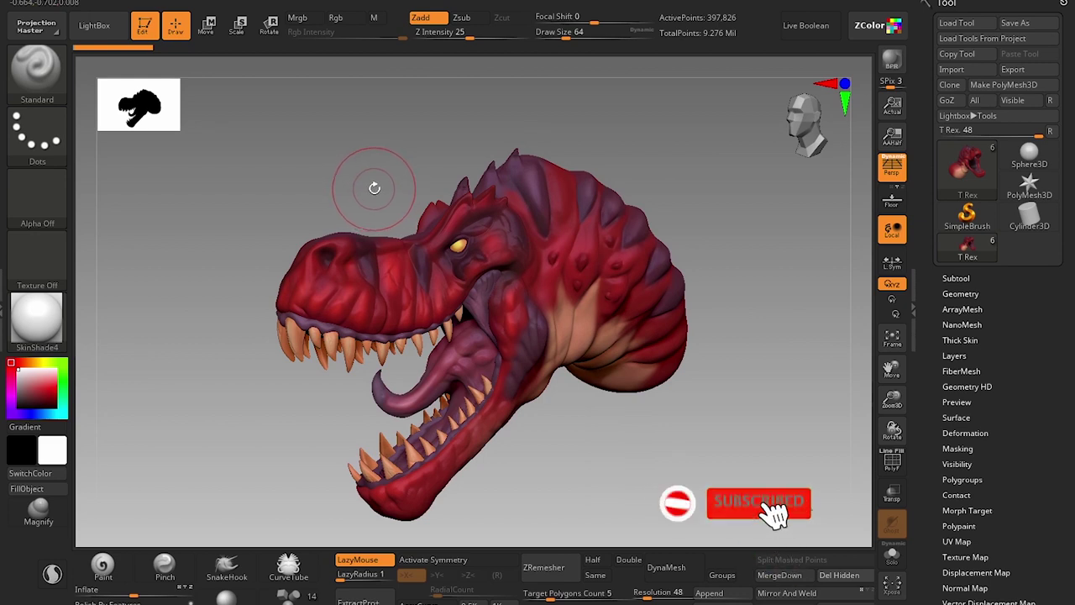
pyautogui.moveTo(413, 180); pyautogui.dragTo(451, 139)
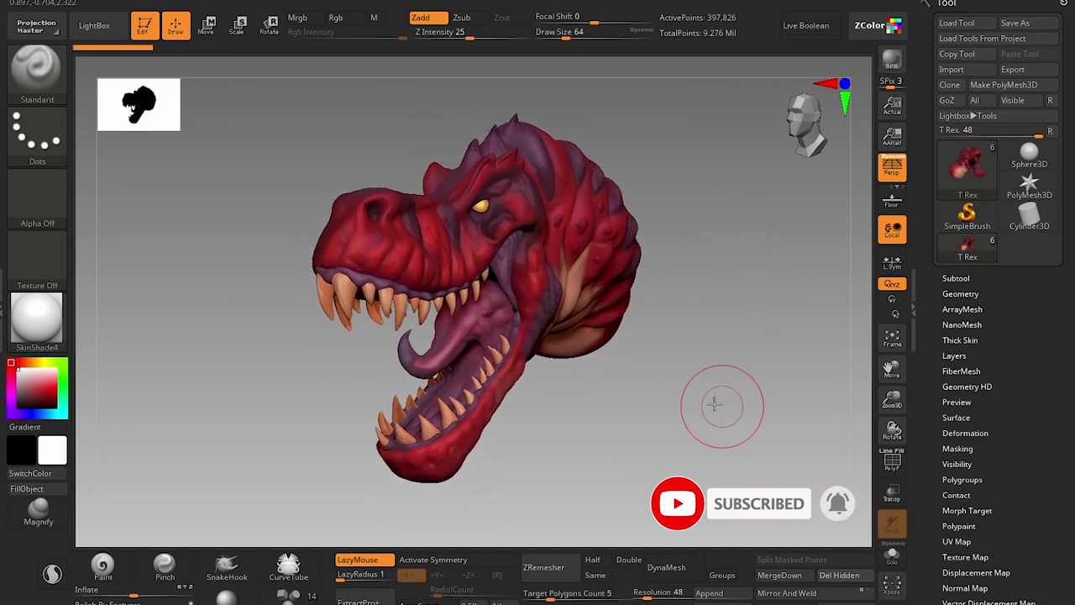
pyautogui.moveTo(714, 404); pyautogui.dragTo(727, 328)
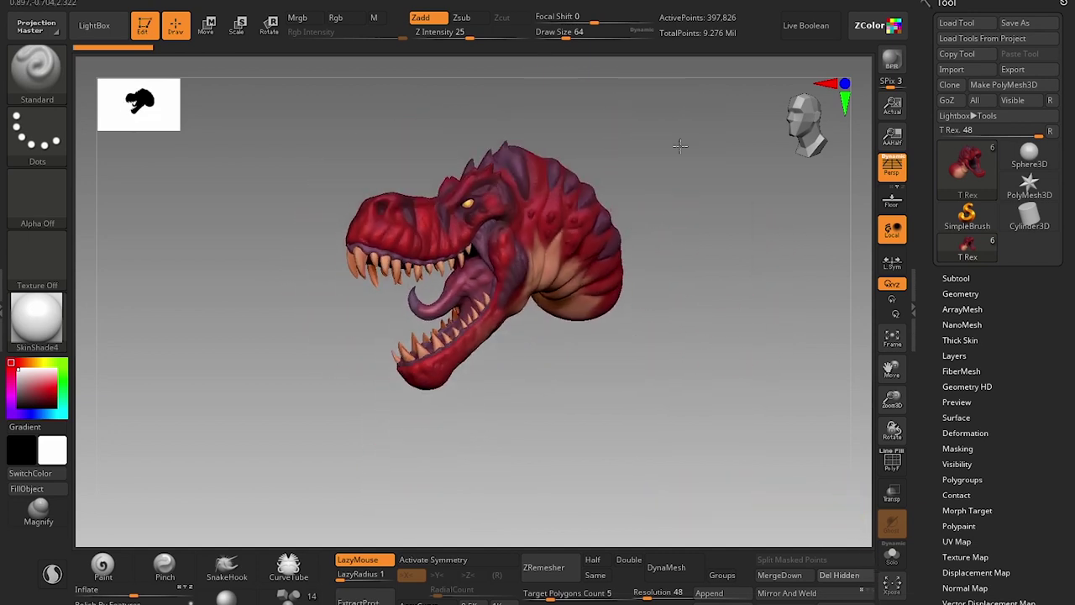
pyautogui.keyDown('alt'); pyautogui.moveTo(680, 145); pyautogui.dragTo(691, 204); pyautogui.keyUp('alt')
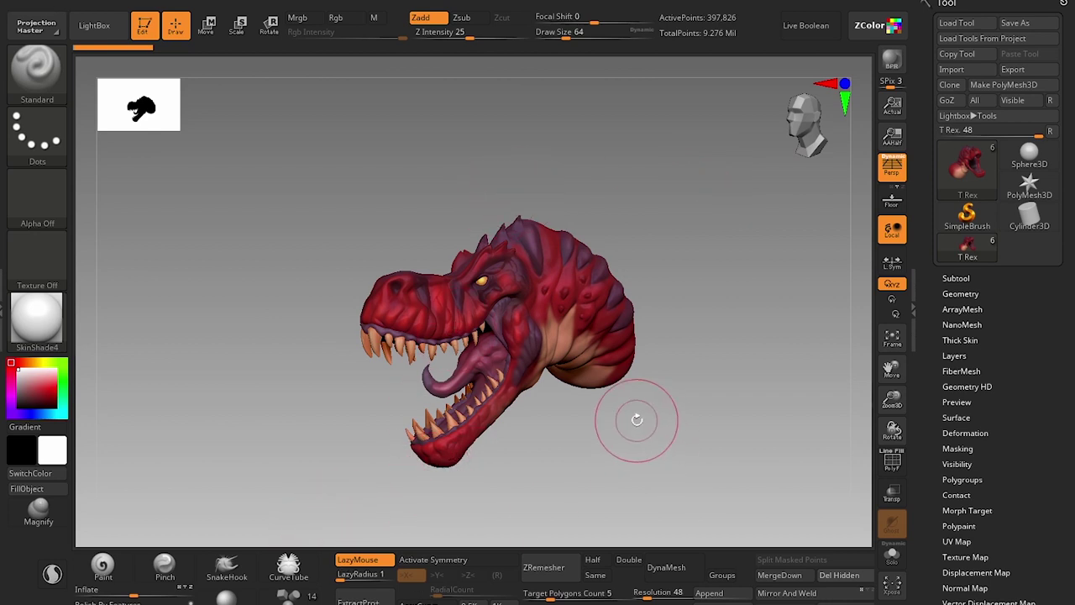
pyautogui.moveTo(473, 187); pyautogui.dragTo(446, 184)
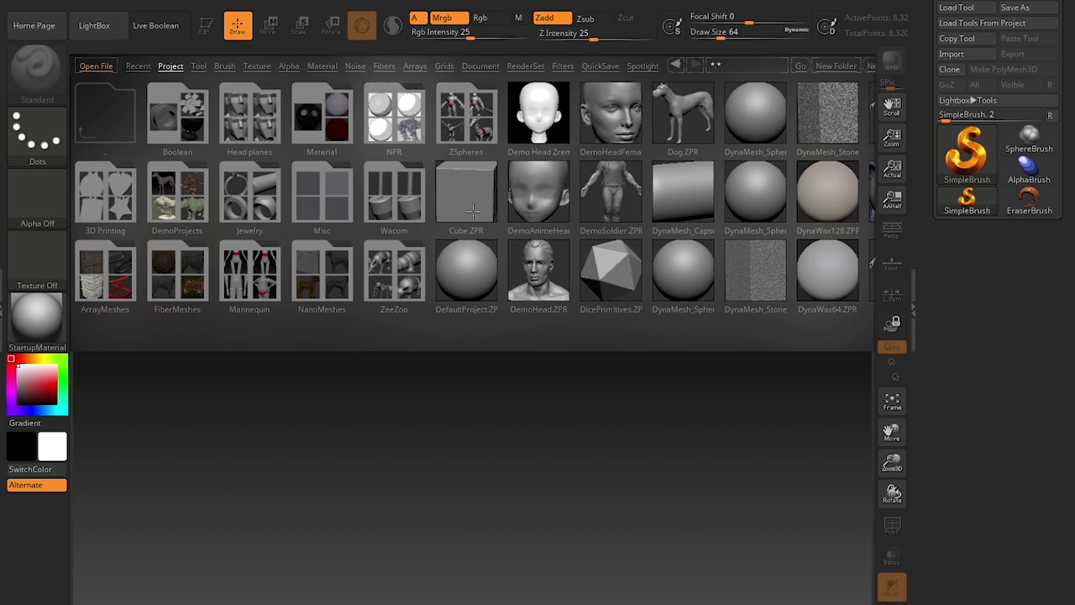
# Hide the LightBox project browser to expose the empty canvas
pyautogui.click(107, 33)
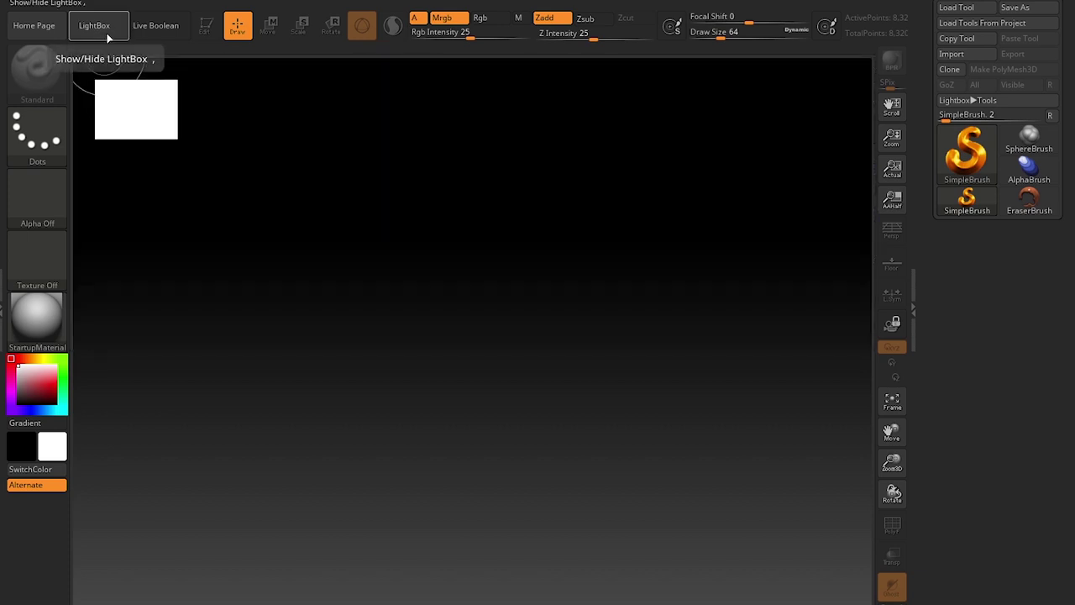
pyautogui.click(106, 32)
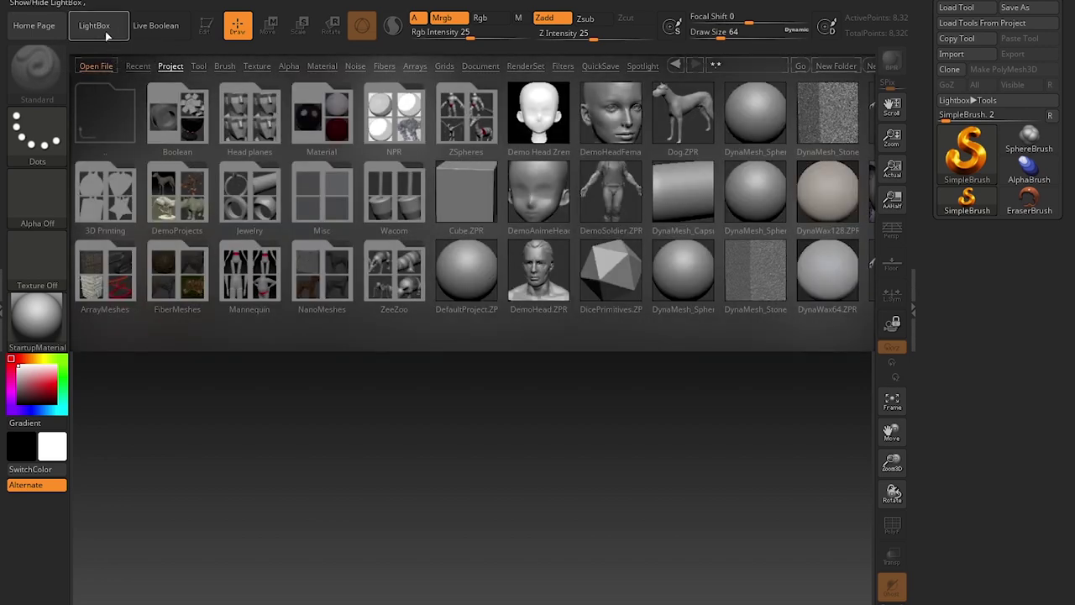
pyautogui.click(108, 34)
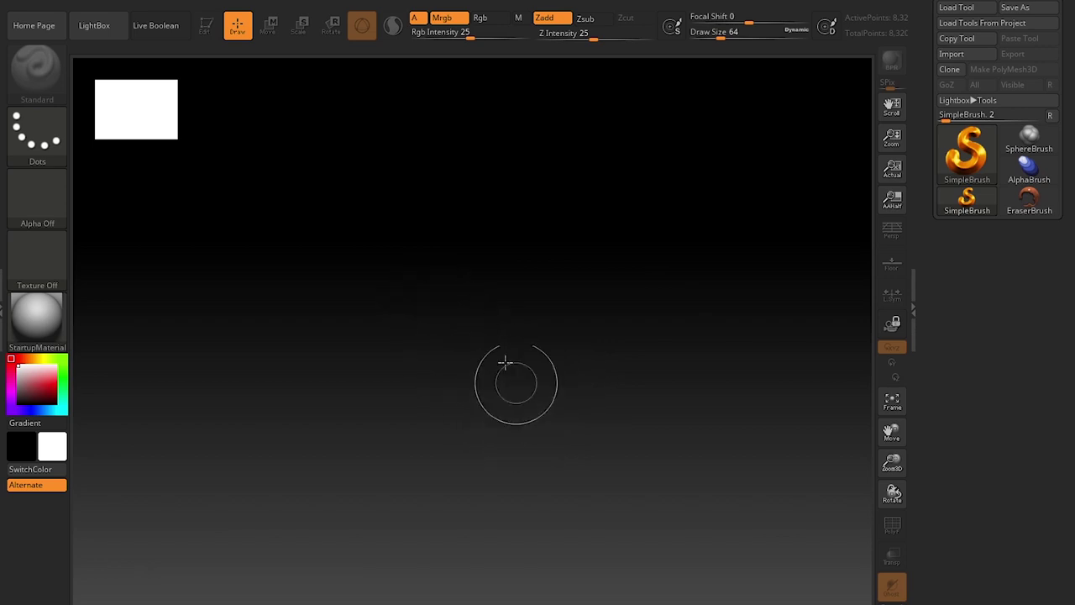
# Paint a curved test stroke with SimpleBrush and clear the canvas
pyautogui.moveTo(487, 342)
pyautogui.mouseDown()
pyautogui.moveTo(448, 283)
pyautogui.moveTo(576, 217)
pyautogui.moveTo(714, 445)
pyautogui.moveTo(544, 497)
pyautogui.moveTo(378, 474)
pyautogui.moveTo(325, 490)
pyautogui.mouseUp()
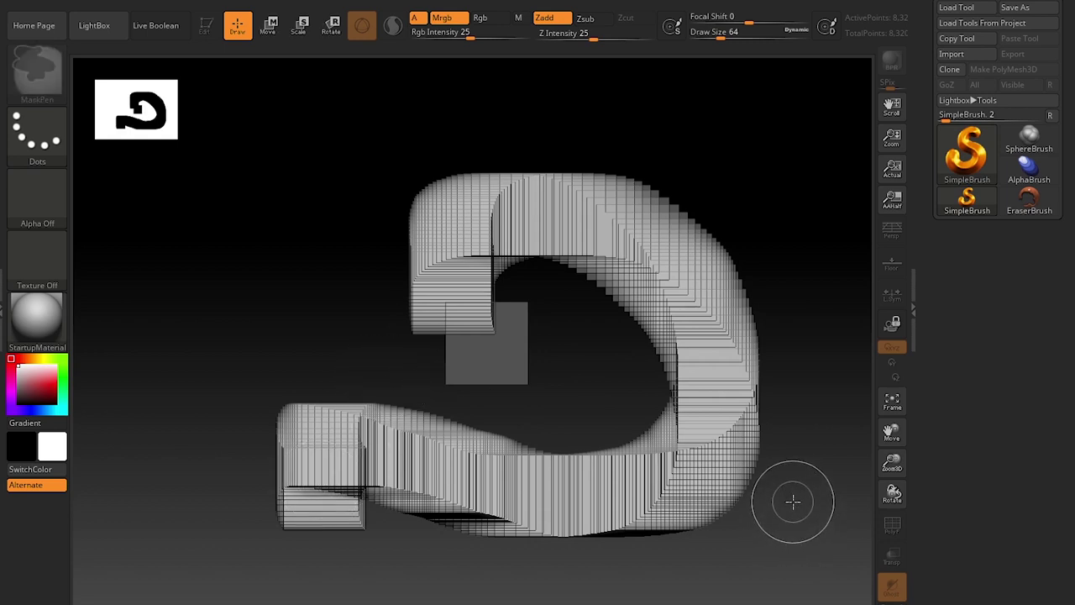
pyautogui.hotkey('ctrl', 'n')
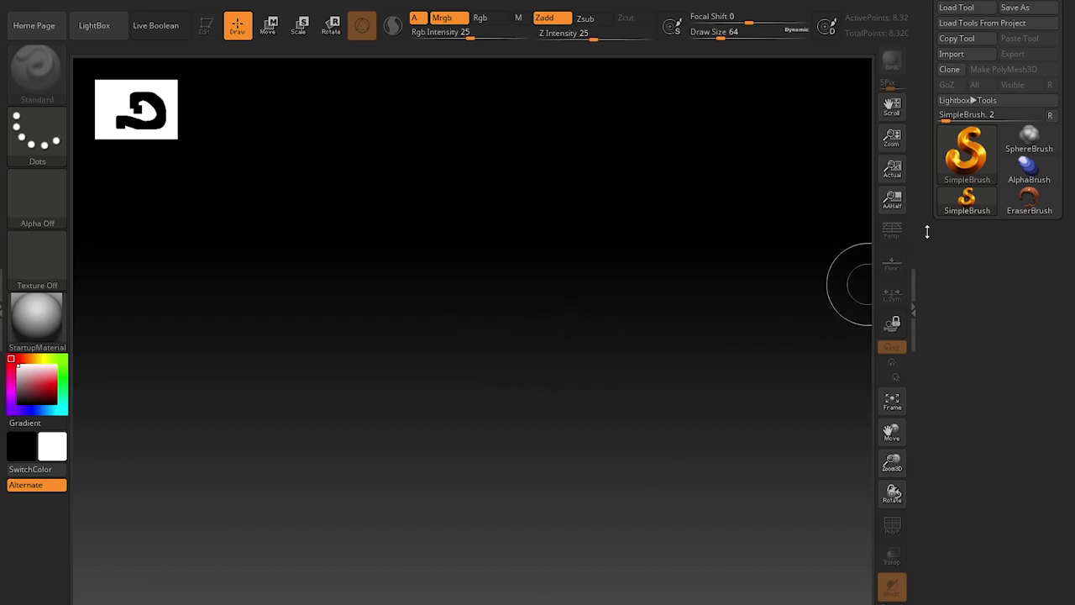
# Choose the Sphere3D primitive and draw one large sphere near the middle of the canvas
pyautogui.click(966, 168)
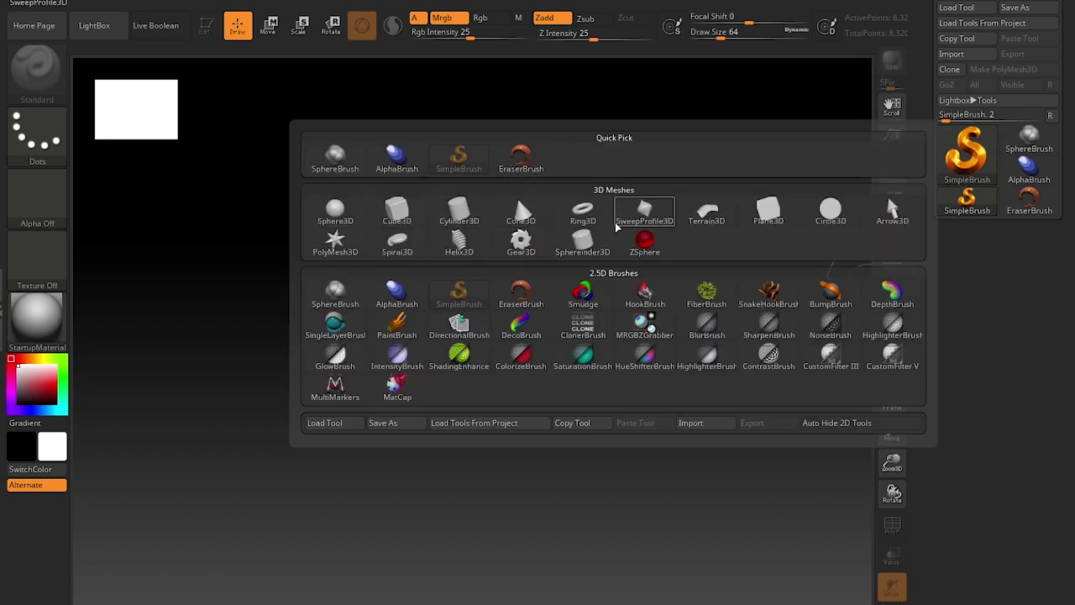
pyautogui.moveTo(577, 231)
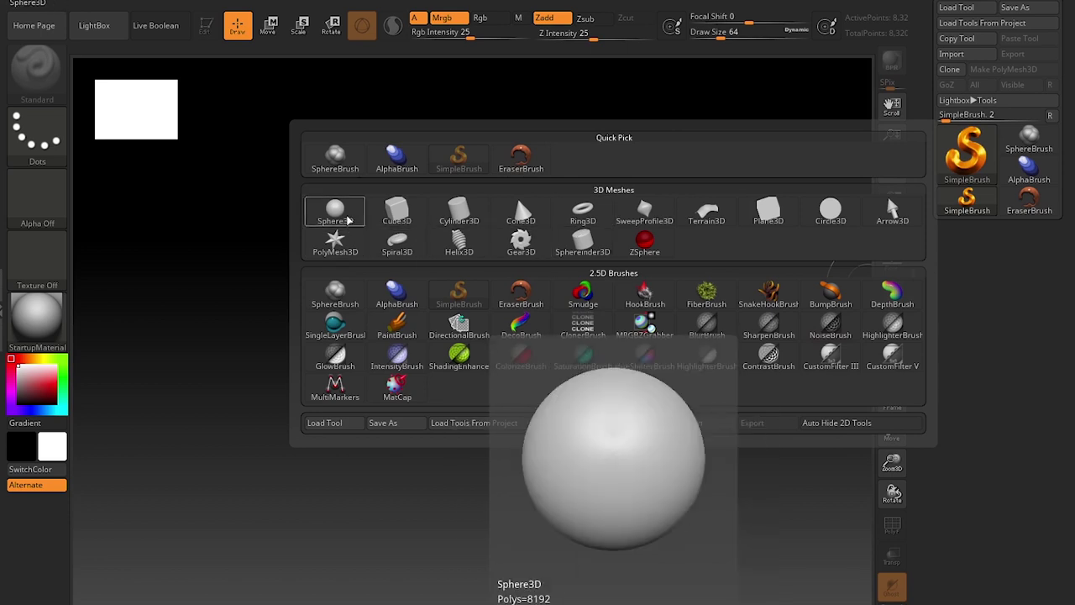
pyautogui.click(348, 220)
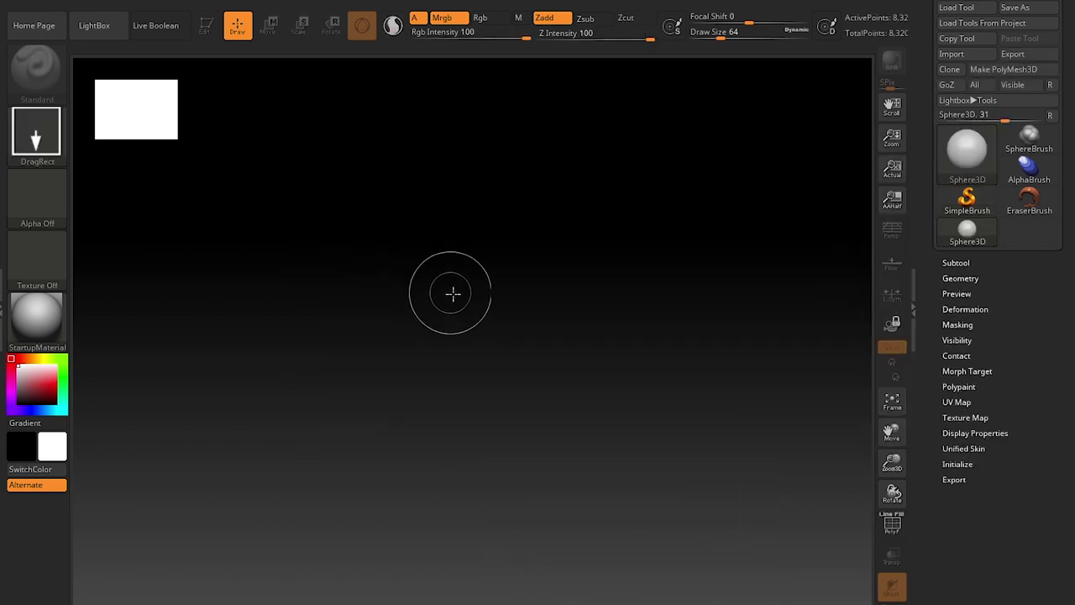
pyautogui.moveTo(480, 286); pyautogui.dragTo(478, 468)
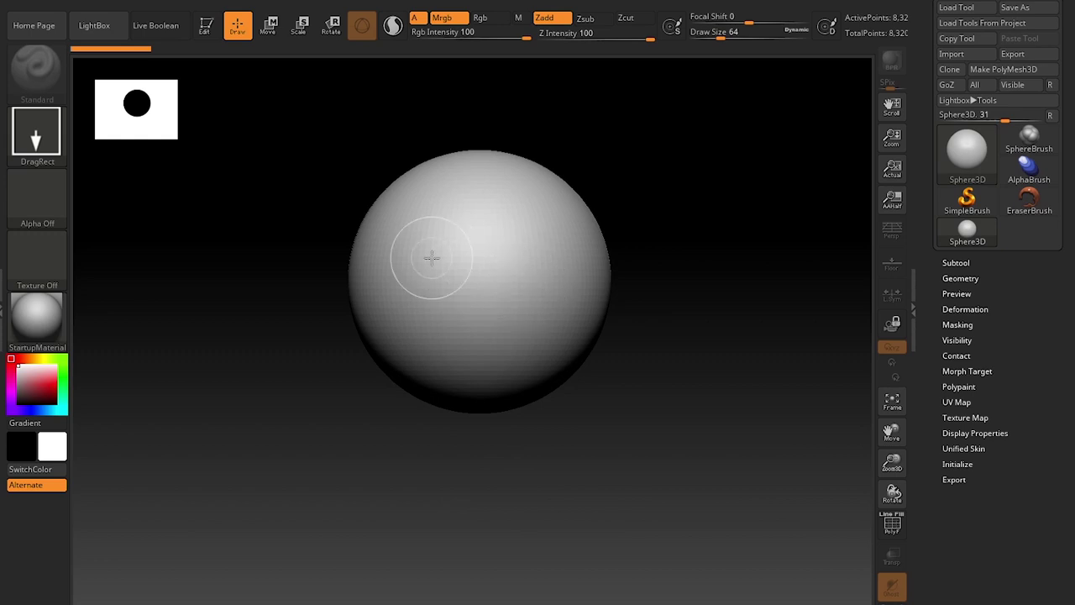
# Put the sphere into Edit mode and convert it to a PolyMesh3D for sculpting
pyautogui.click(207, 31)
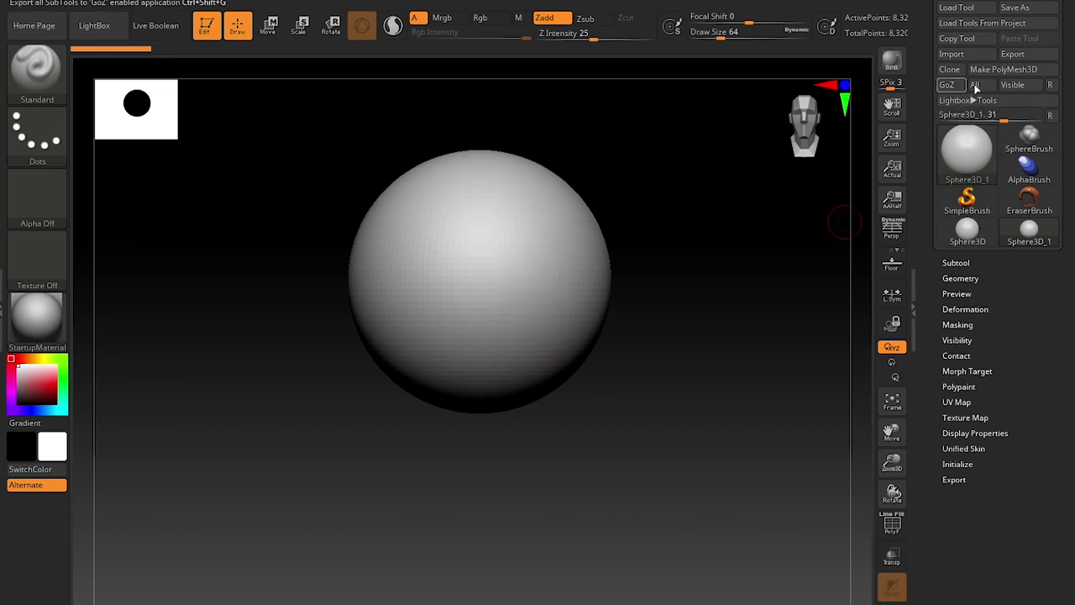
pyautogui.click(477, 317)
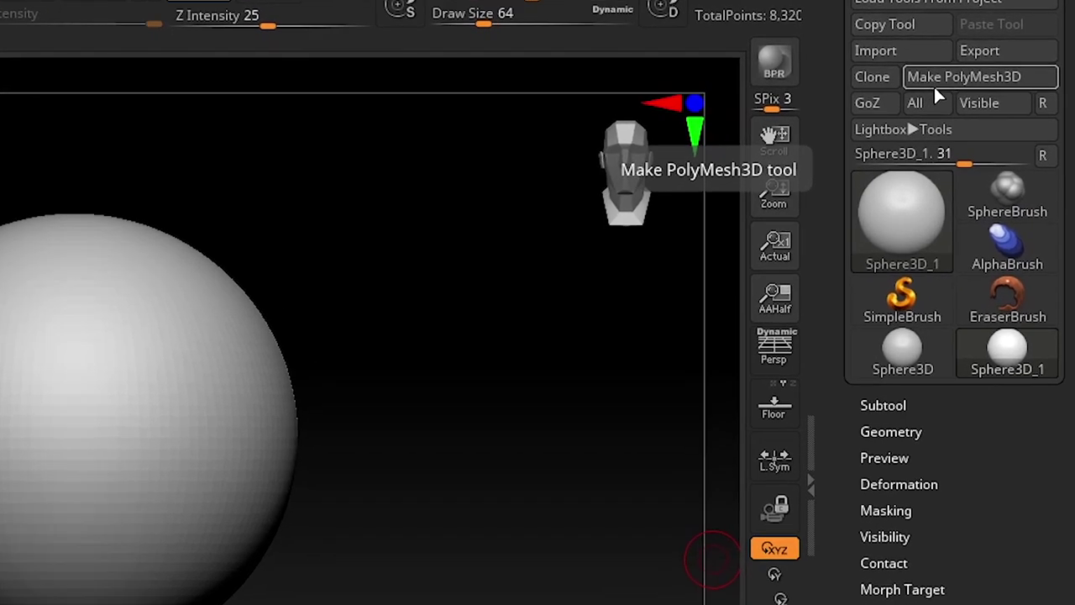
pyautogui.click(935, 84)
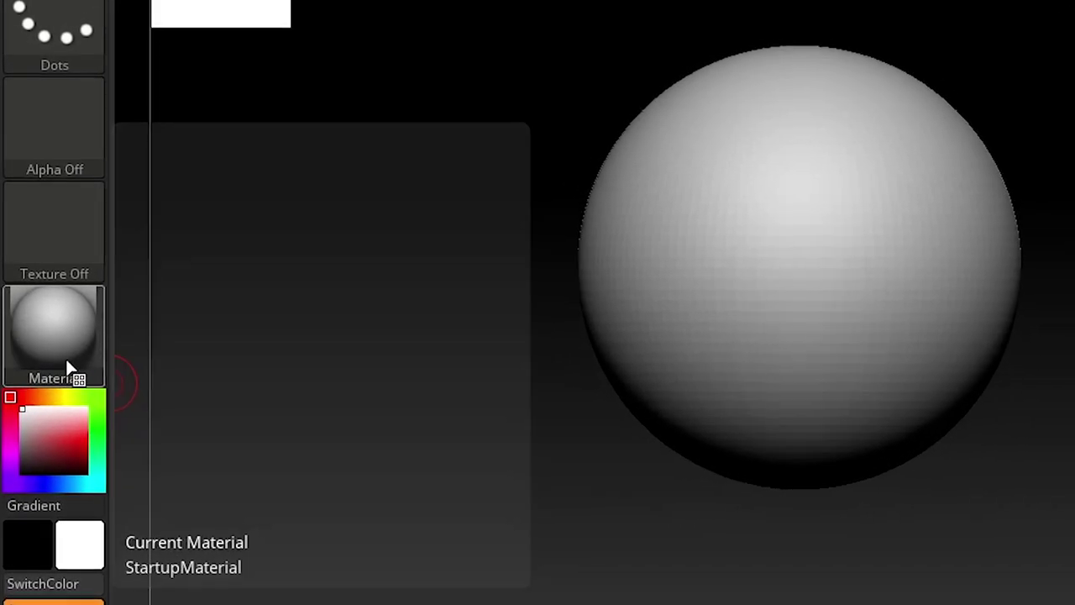
# Apply the MatCap Gray material to the sphere
pyautogui.click(61, 366)
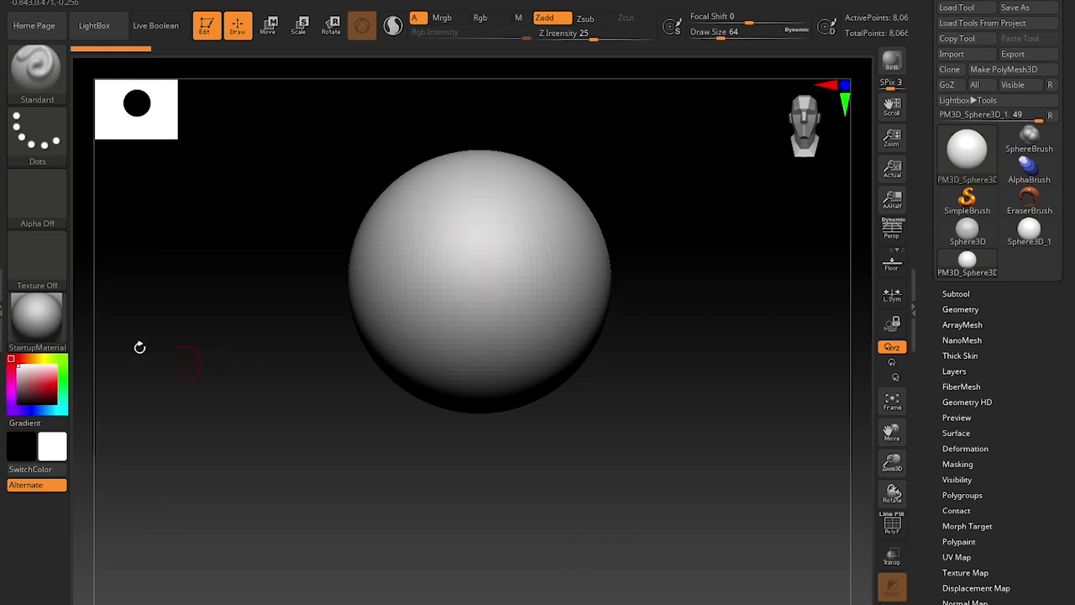
pyautogui.click(49, 341)
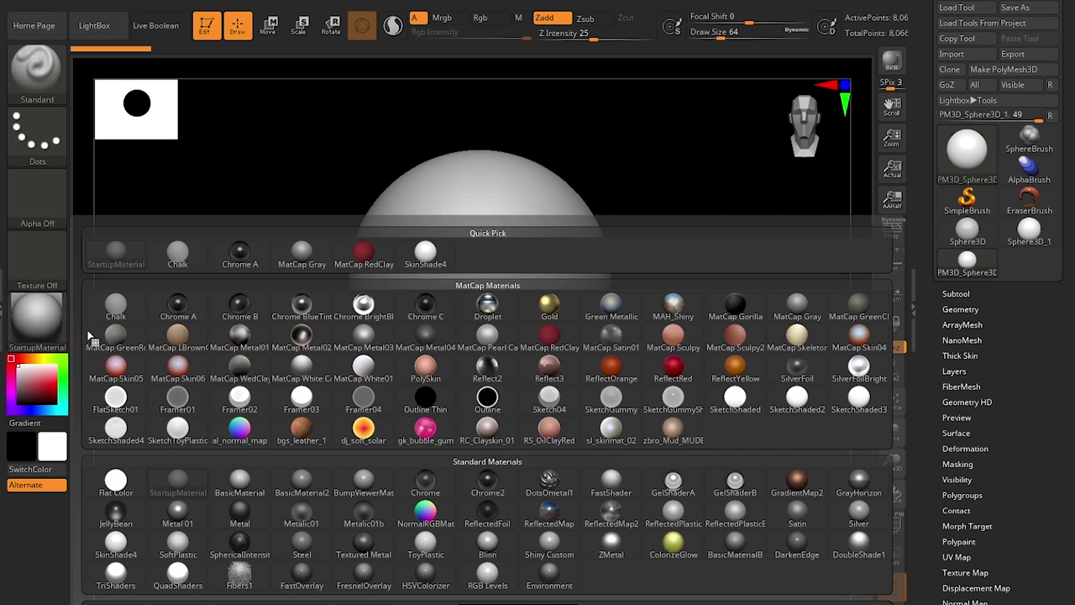
pyautogui.moveTo(292, 265)
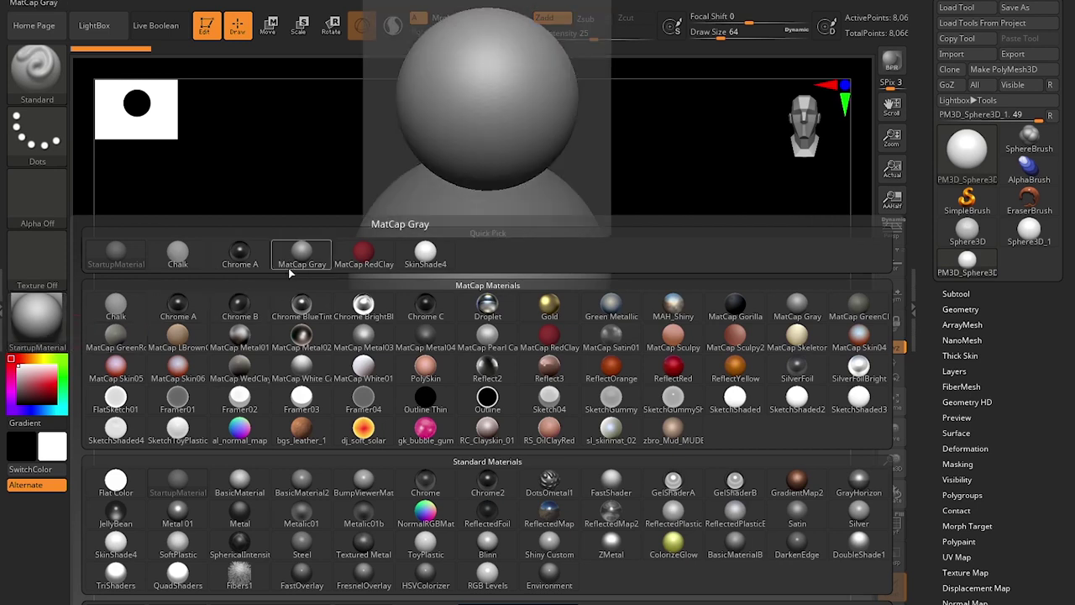
pyautogui.click(289, 267)
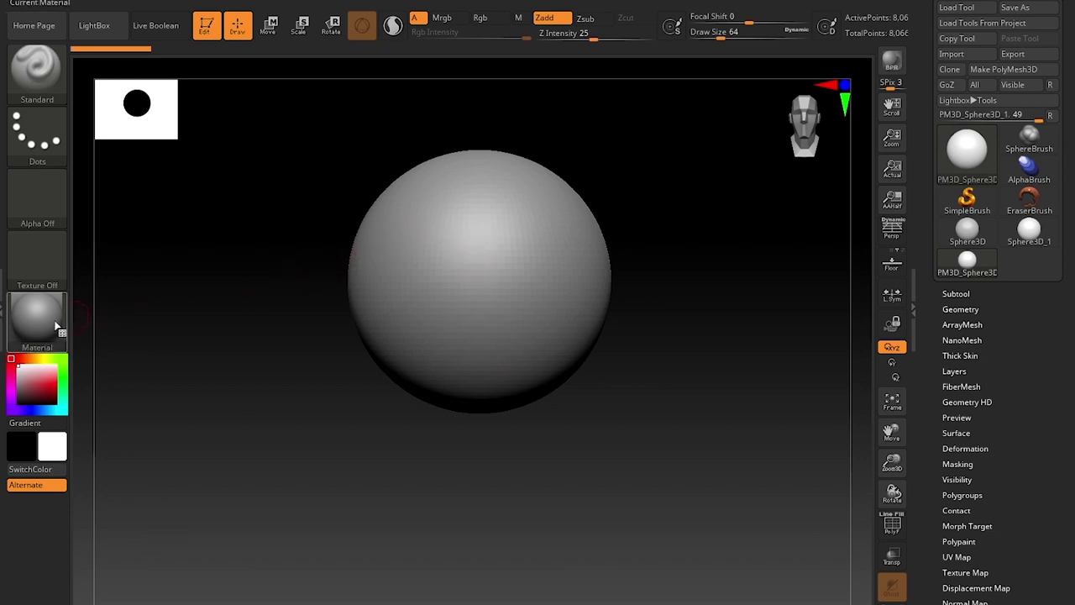
pyautogui.moveTo(56, 329)
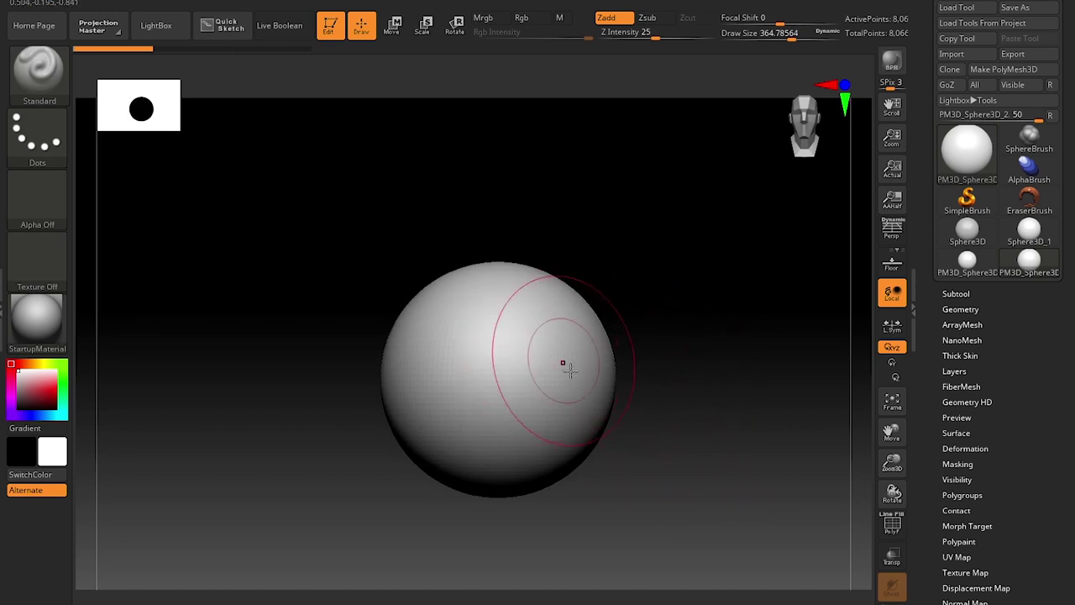
# Try raising, carving and smoothing strokes on the sphere with the Standard brush, and undo them
pyautogui.moveTo(519, 317)
pyautogui.mouseDown()
pyautogui.moveTo(463, 370)
pyautogui.moveTo(532, 413)
pyautogui.moveTo(580, 354)
pyautogui.moveTo(507, 316)
pyautogui.moveTo(466, 403)
pyautogui.moveTo(537, 424)
pyautogui.mouseUp()
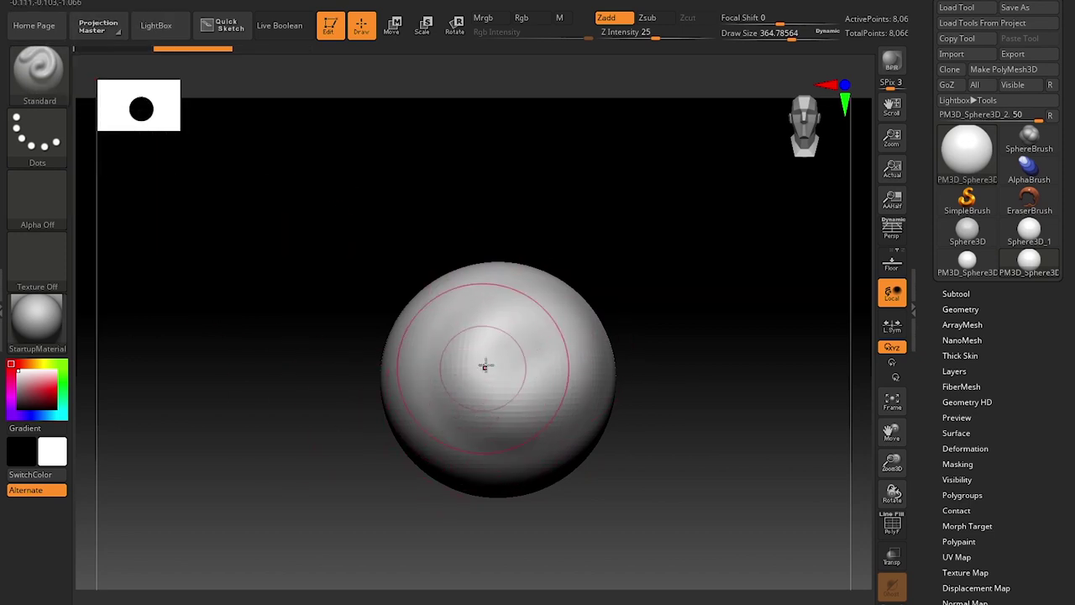
pyautogui.moveTo(518, 335)
pyautogui.keyDown('alt'); pyautogui.mouseDown()
pyautogui.moveTo(475, 345)
pyautogui.moveTo(504, 391)
pyautogui.moveTo(530, 324)
pyautogui.moveTo(468, 363)
pyautogui.moveTo(540, 343)
pyautogui.mouseUp(); pyautogui.keyUp('alt')
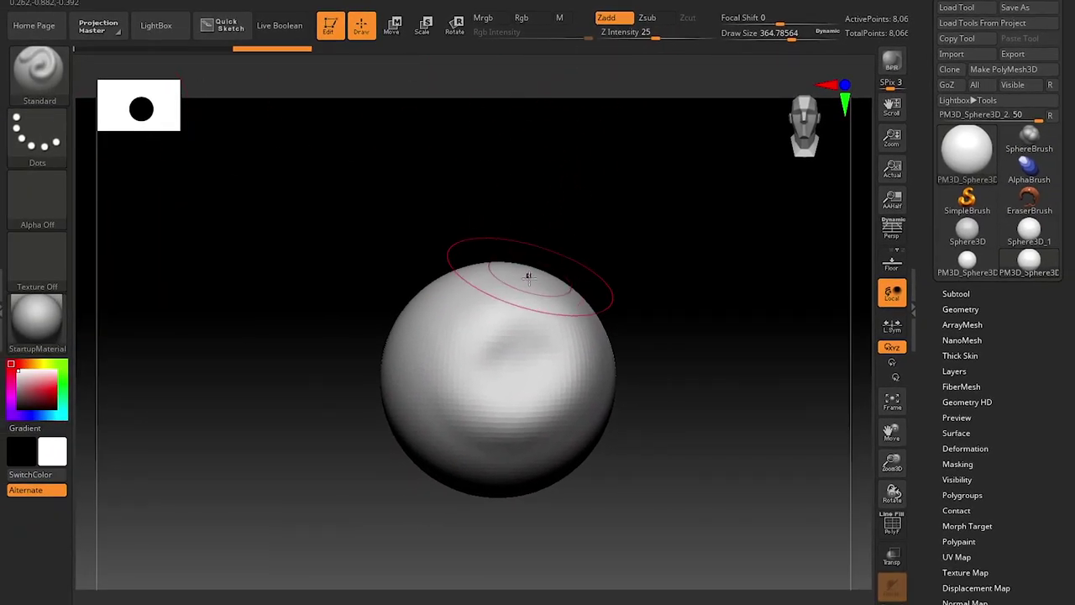
pyautogui.moveTo(528, 271)
pyautogui.keyDown('shift'); pyautogui.mouseDown()
pyautogui.moveTo(511, 367)
pyautogui.moveTo(516, 337)
pyautogui.moveTo(547, 323)
pyautogui.moveTo(539, 370)
pyautogui.moveTo(561, 353)
pyautogui.mouseUp(); pyautogui.keyUp('shift')
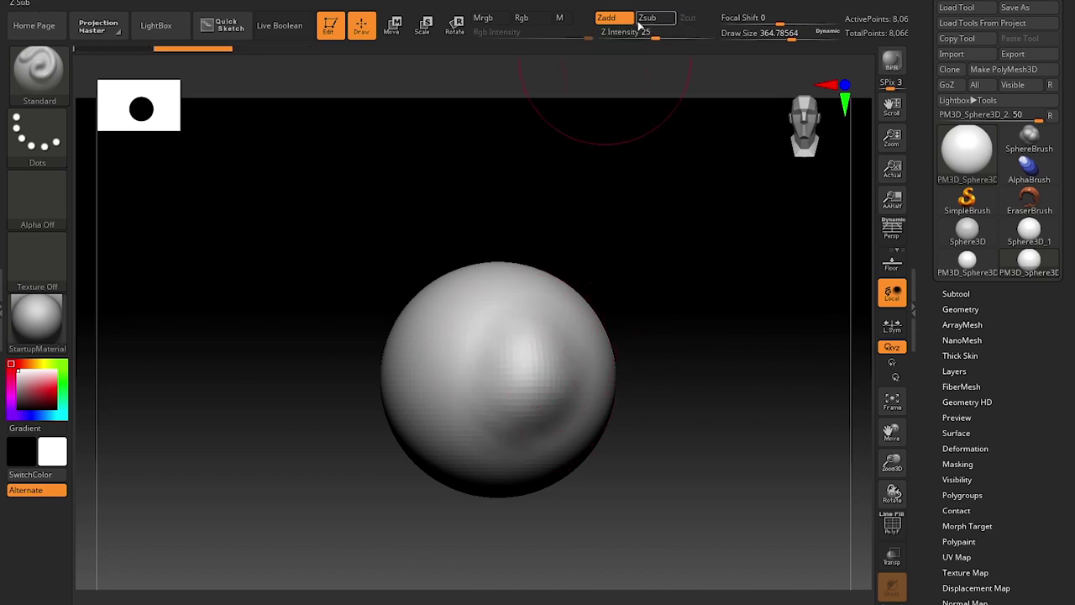
pyautogui.hotkey('ctrl', 'z')
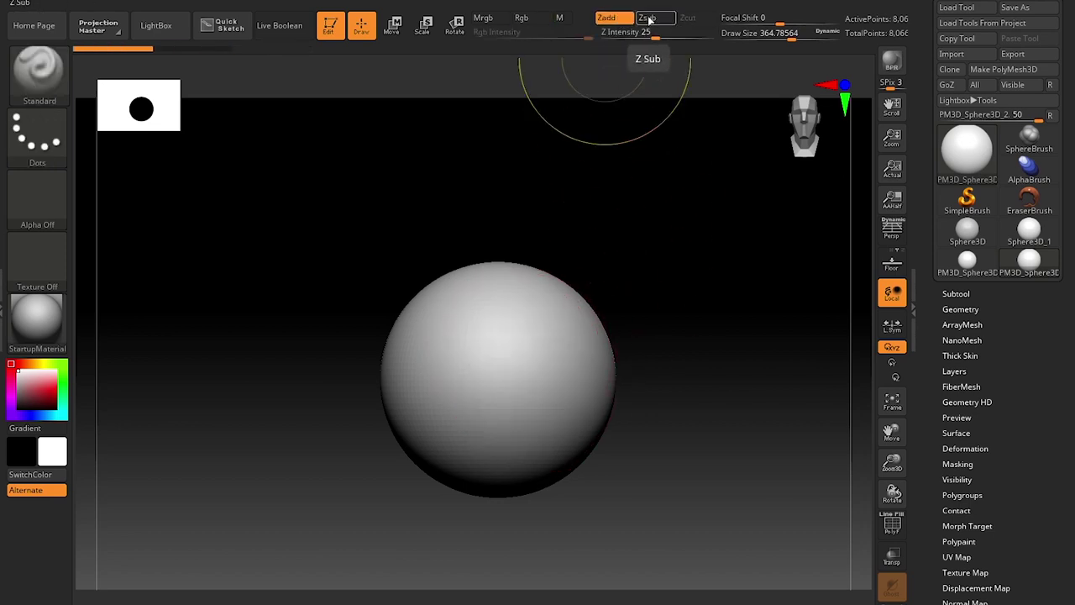
# Try a Zsub stroke on the sphere, undo it and return the Standard brush to Zadd
pyautogui.click(649, 19)
pyautogui.moveTo(495, 310)
pyautogui.mouseDown()
pyautogui.moveTo(518, 355)
pyautogui.moveTo(473, 360)
pyautogui.moveTo(479, 308)
pyautogui.moveTo(466, 332)
pyautogui.moveTo(473, 356)
pyautogui.moveTo(466, 336)
pyautogui.mouseUp()
pyautogui.hotkey('ctrl', 'z')
pyautogui.hotkey('ctrl', 'z')
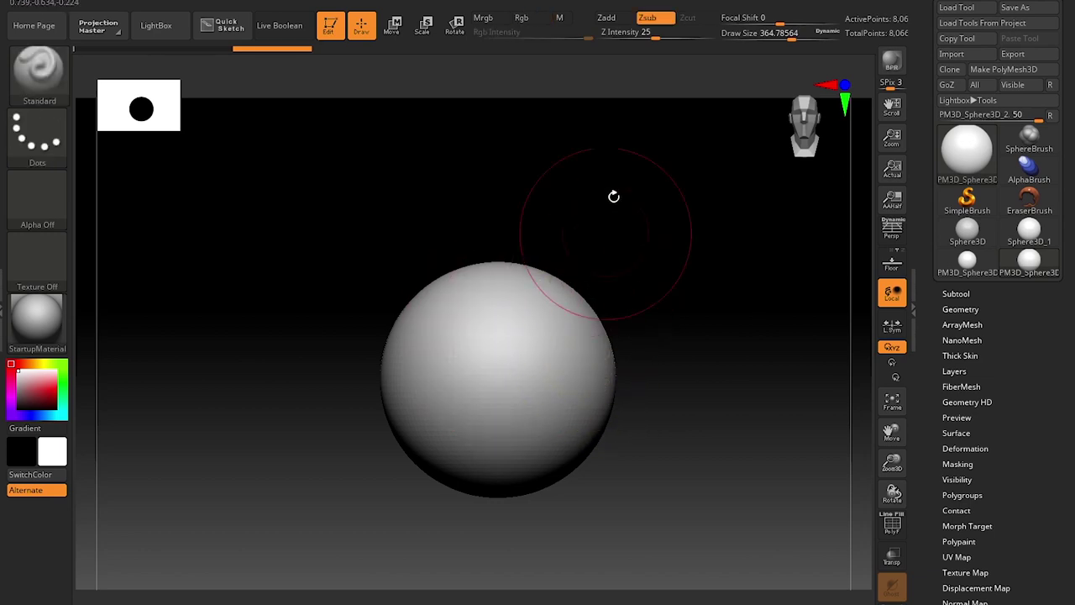
pyautogui.click(612, 19)
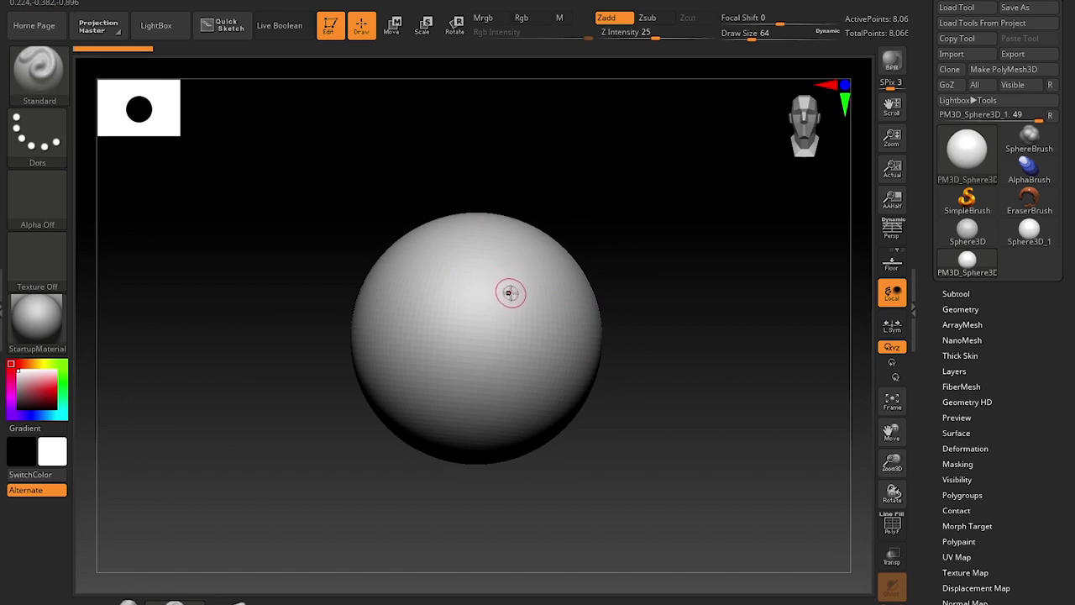
# Set the Standard brush's draw size to about 90
pyautogui.press('s')
pyautogui.moveTo(514, 294)
pyautogui.mouseDown()
pyautogui.moveTo(539, 301)
pyautogui.moveTo(513, 303)
pyautogui.mouseUp()
pyautogui.press('s')
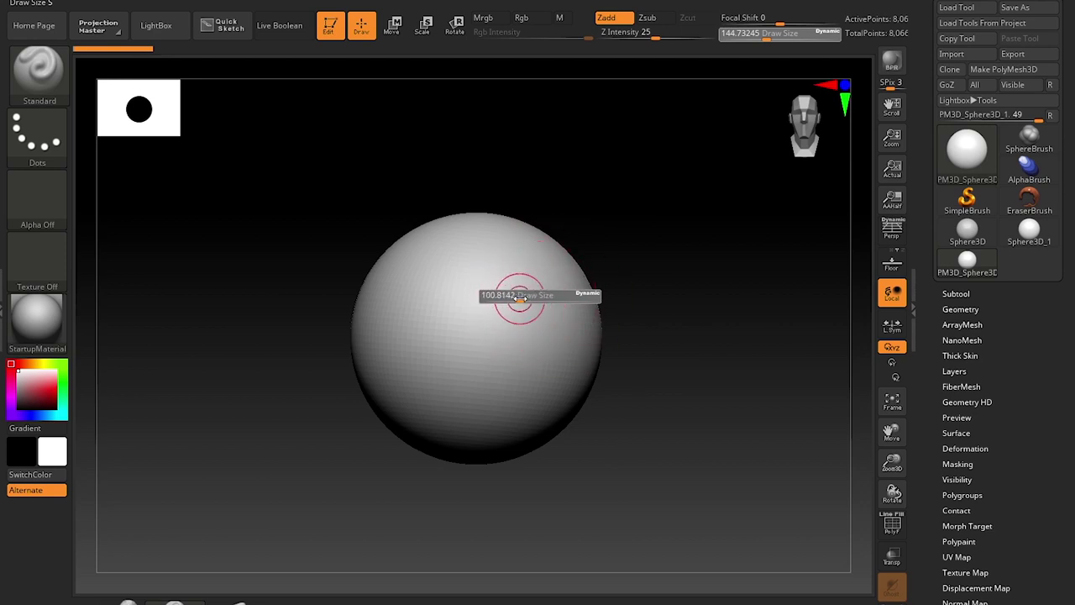
pyautogui.moveTo(520, 297)
pyautogui.mouseDown()
pyautogui.moveTo(535, 297)
pyautogui.moveTo(515, 304)
pyautogui.mouseUp()
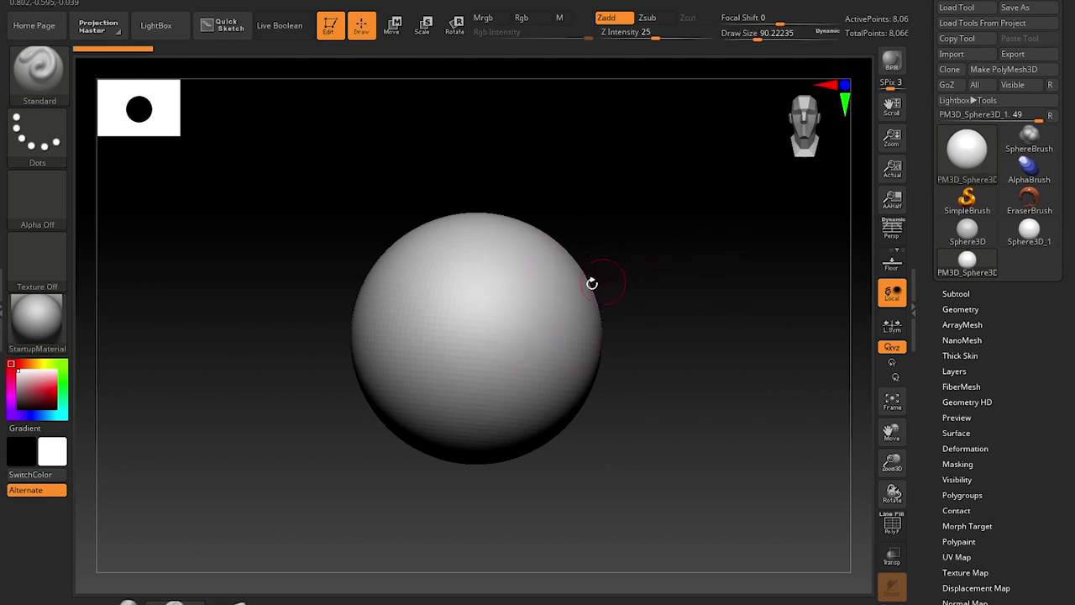
# Reduce the brush's draw size to about 74 and enlarge it again
pyautogui.press('s')
pyautogui.moveTo(564, 285)
pyautogui.mouseDown()
pyautogui.moveTo(574, 283)
pyautogui.moveTo(566, 278)
pyautogui.mouseUp()
pyautogui.press('space')
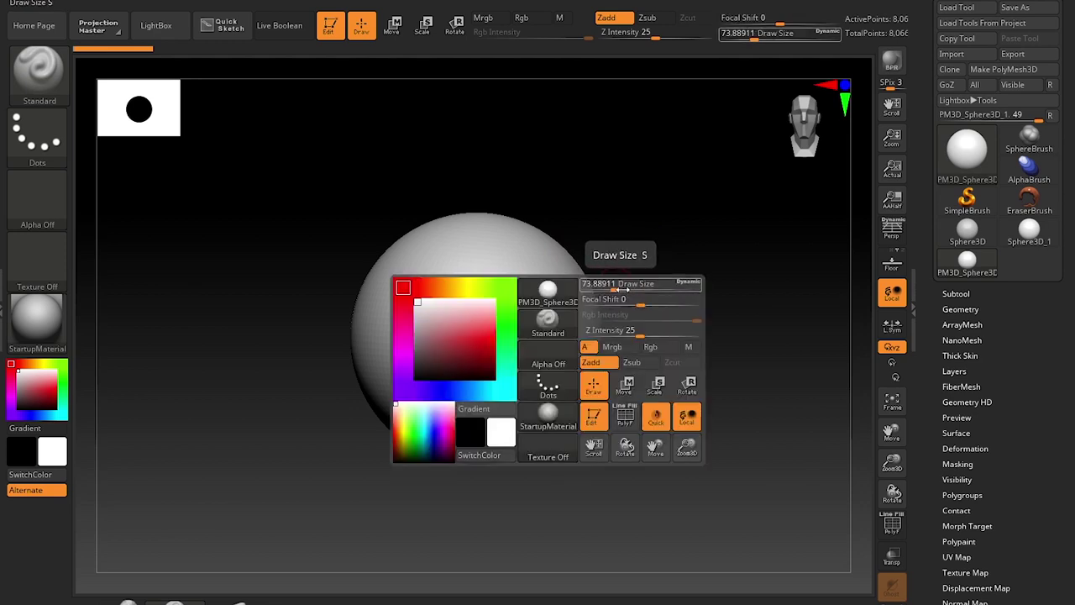
pyautogui.moveTo(623, 287); pyautogui.dragTo(656, 278)
pyautogui.press('s')
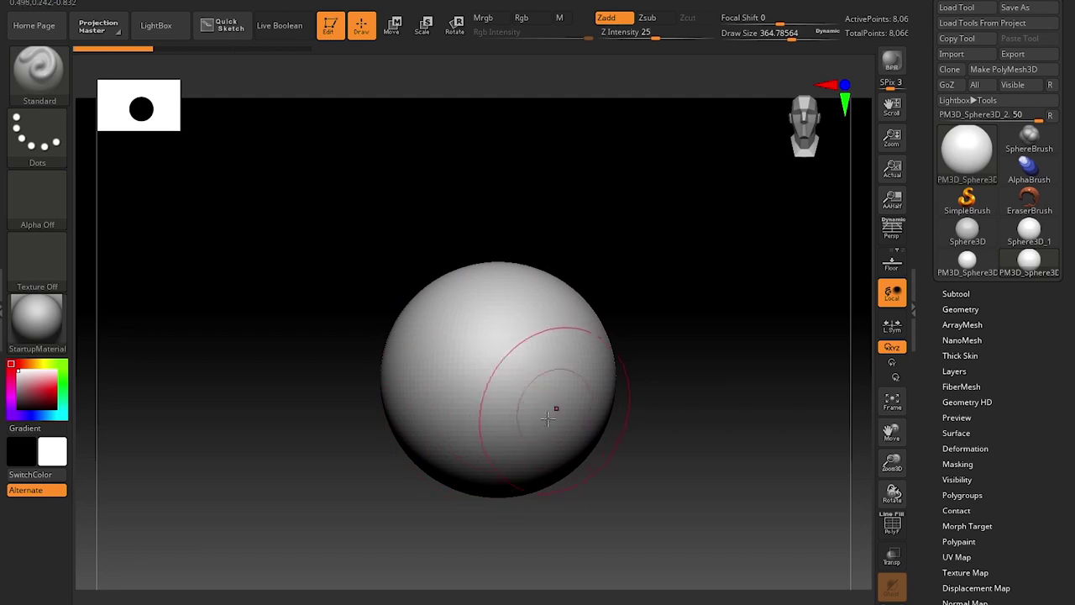
# Browse the 3D sculpting brushes and select the Standard brush
pyautogui.click(50, 80)
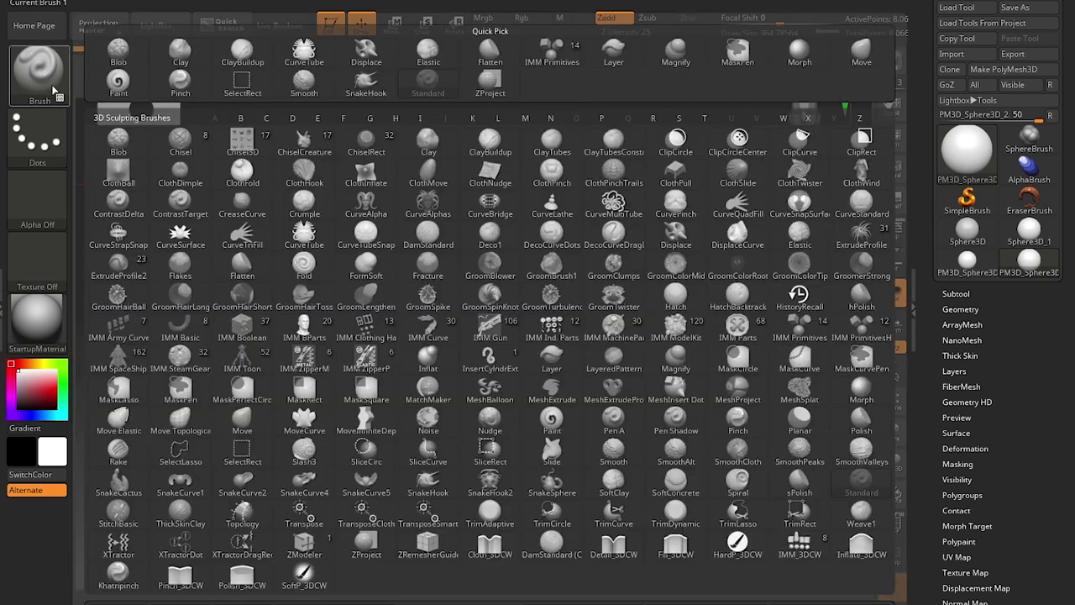
pyautogui.click(41, 81)
pyautogui.click(861, 485)
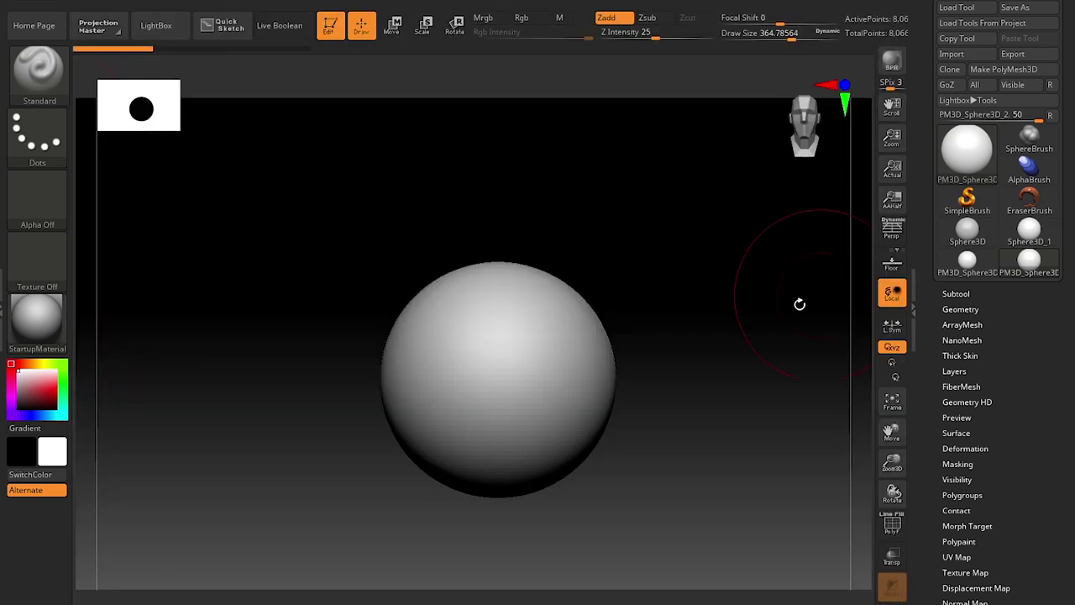
# Turn on X symmetry for sculpting and set the Standard brush's draw size to about 430
pyautogui.press('b')
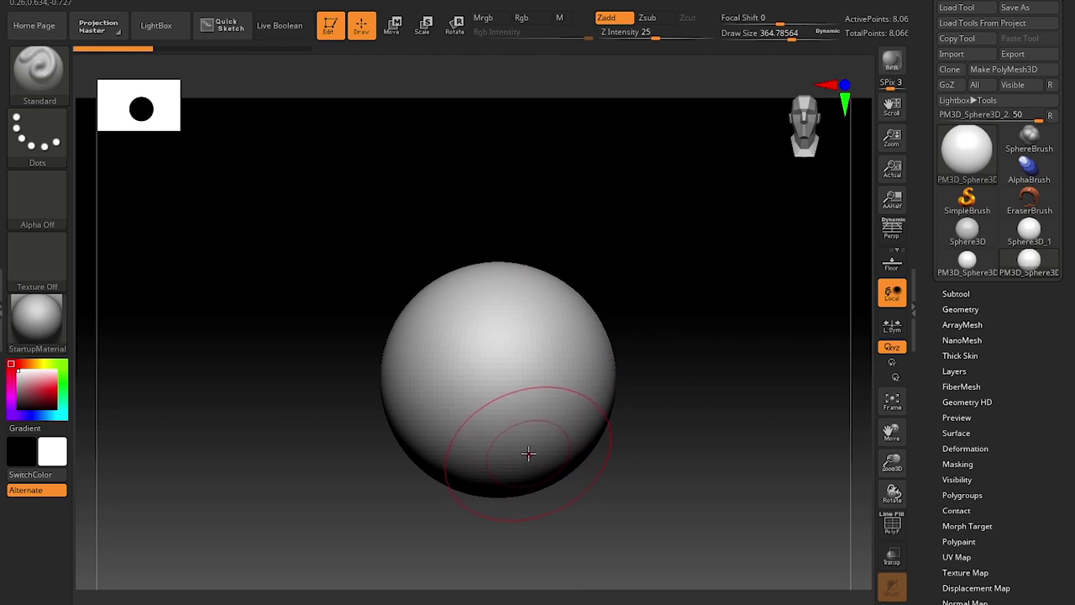
pyautogui.press('x')
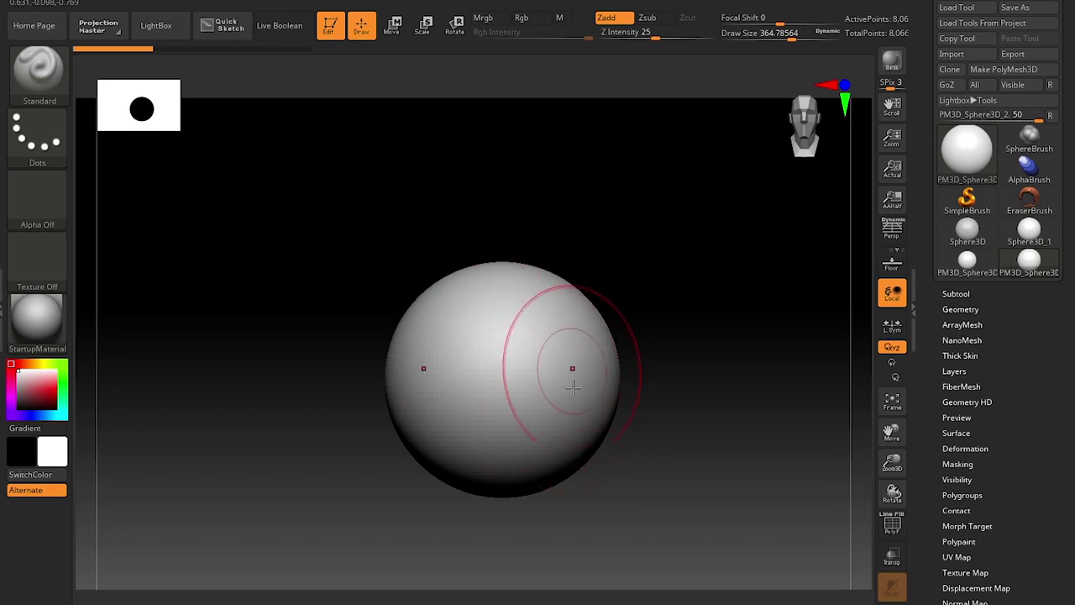
pyautogui.press('s')
pyautogui.moveTo(617, 358); pyautogui.dragTo(624, 358)
pyautogui.keyDown('alt'); pyautogui.moveTo(675, 398); pyautogui.dragTo(686, 391); pyautogui.keyUp('alt')
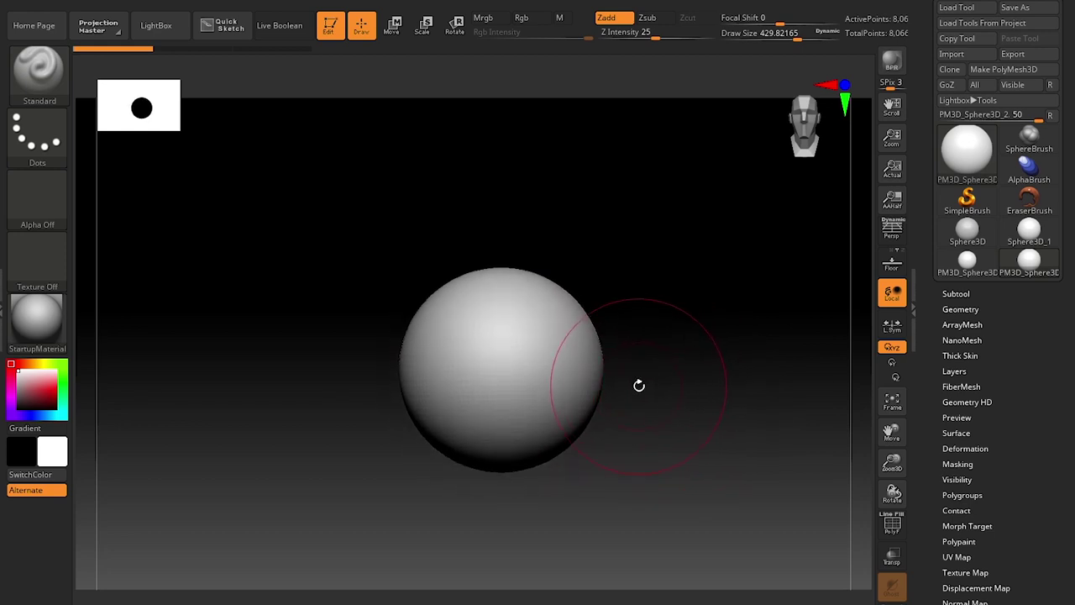
# Push the sphere's upper sides inward symmetrically with the Move brush at a draw size of about 508
pyautogui.press('b')
pyautogui.press('m')
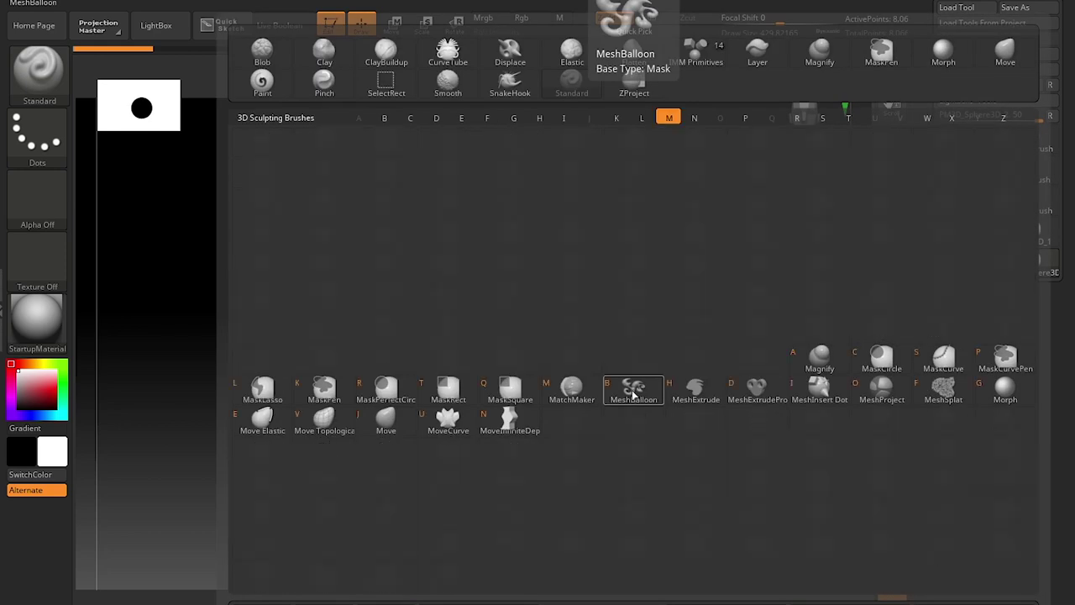
pyautogui.click(402, 430)
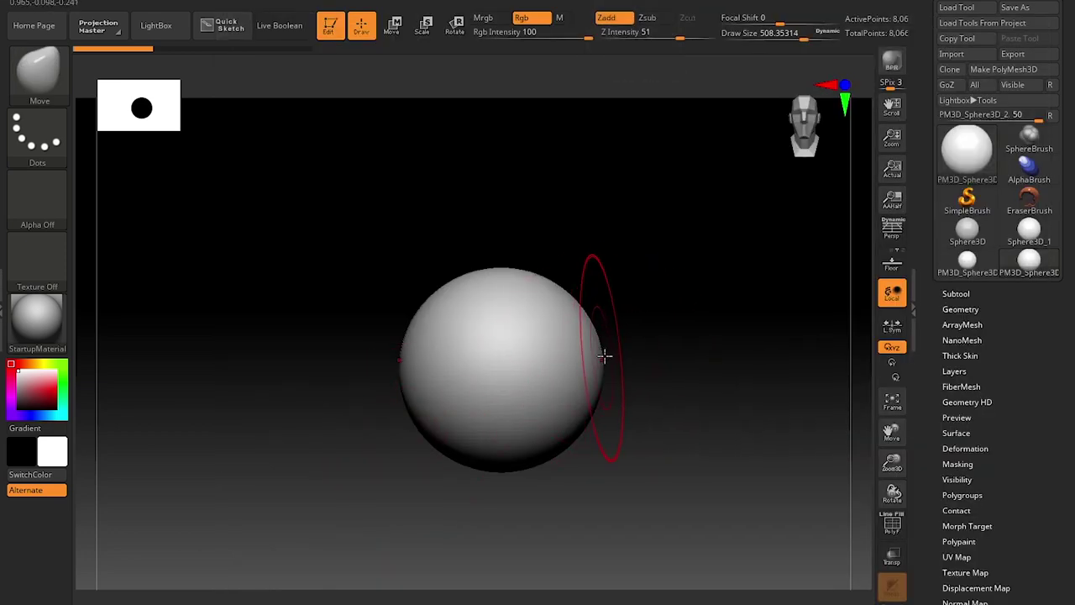
pyautogui.moveTo(605, 357); pyautogui.dragTo(568, 354)
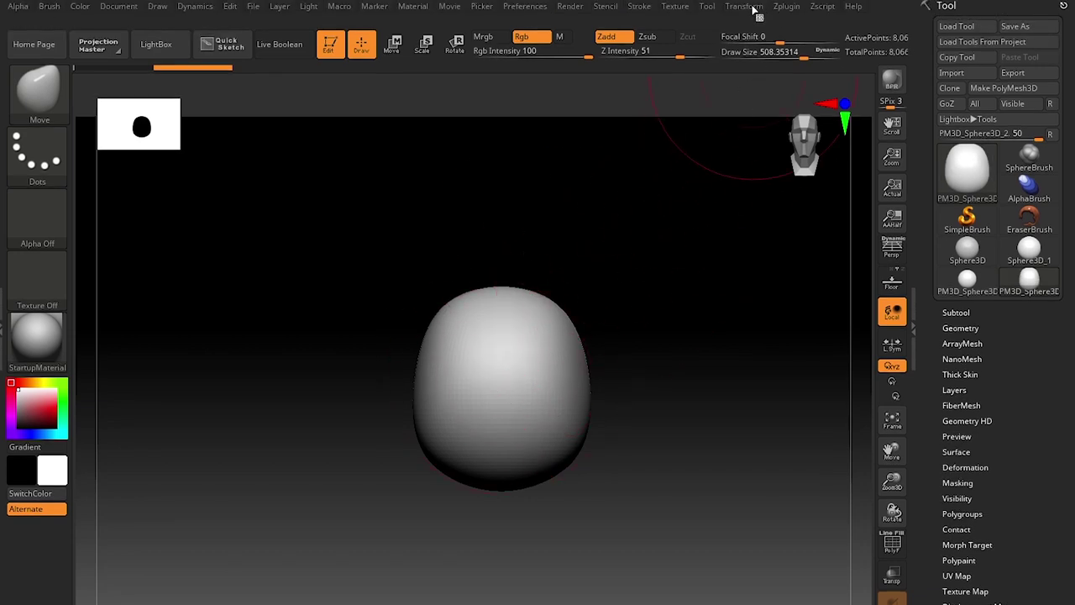
# Switch the Activate Symmetry transform option off and on again
pyautogui.click(744, 7)
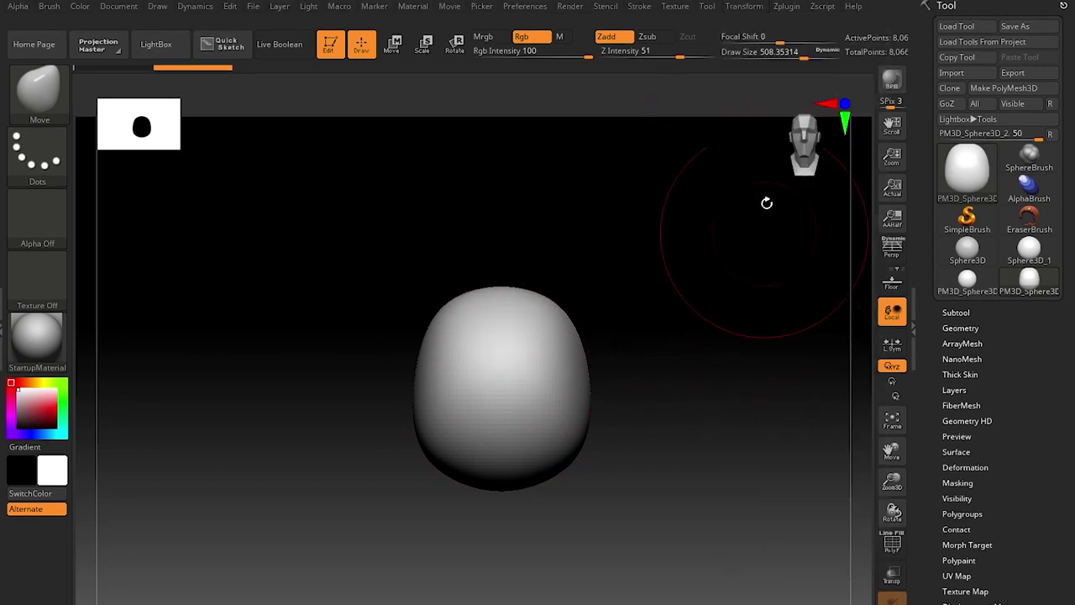
pyautogui.click(729, 12)
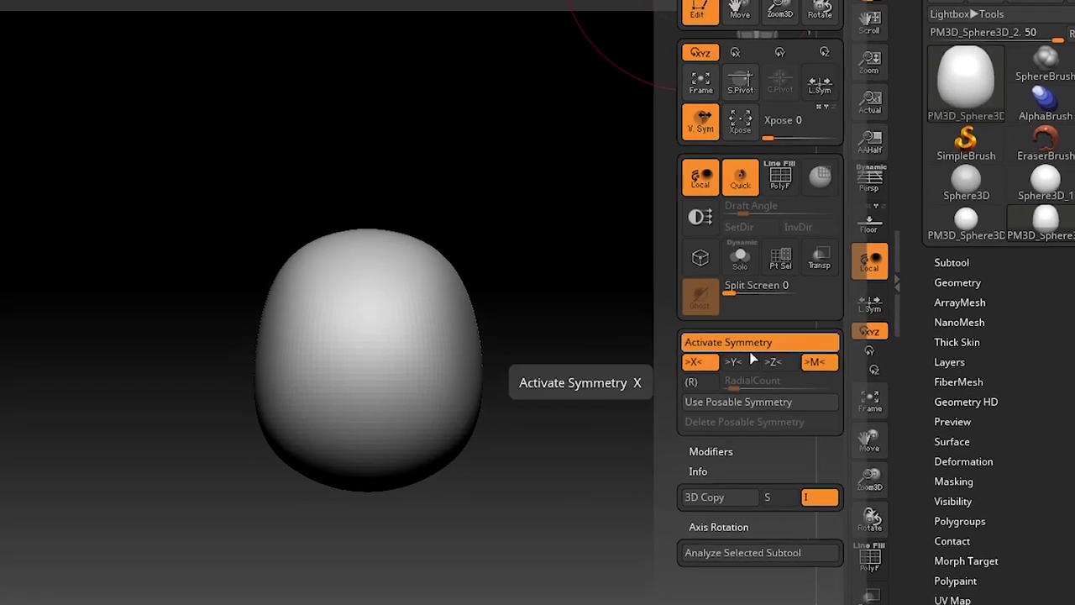
pyautogui.click(798, 378)
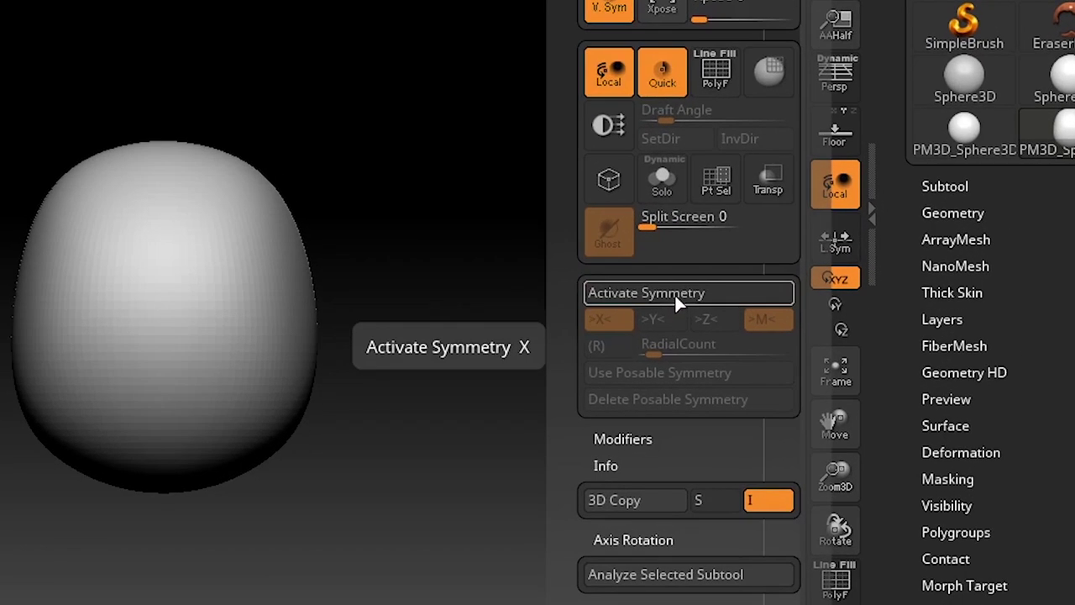
pyautogui.click(671, 295)
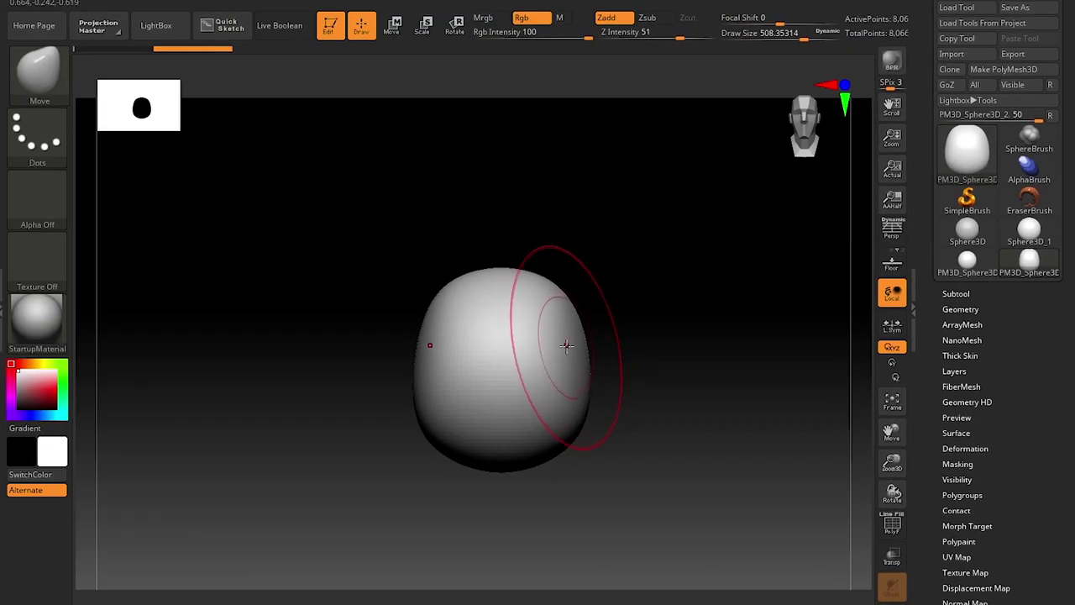
# Reduce the Move brush's draw size to about 415
pyautogui.press('s')
pyautogui.moveTo(557, 342); pyautogui.dragTo(550, 345)
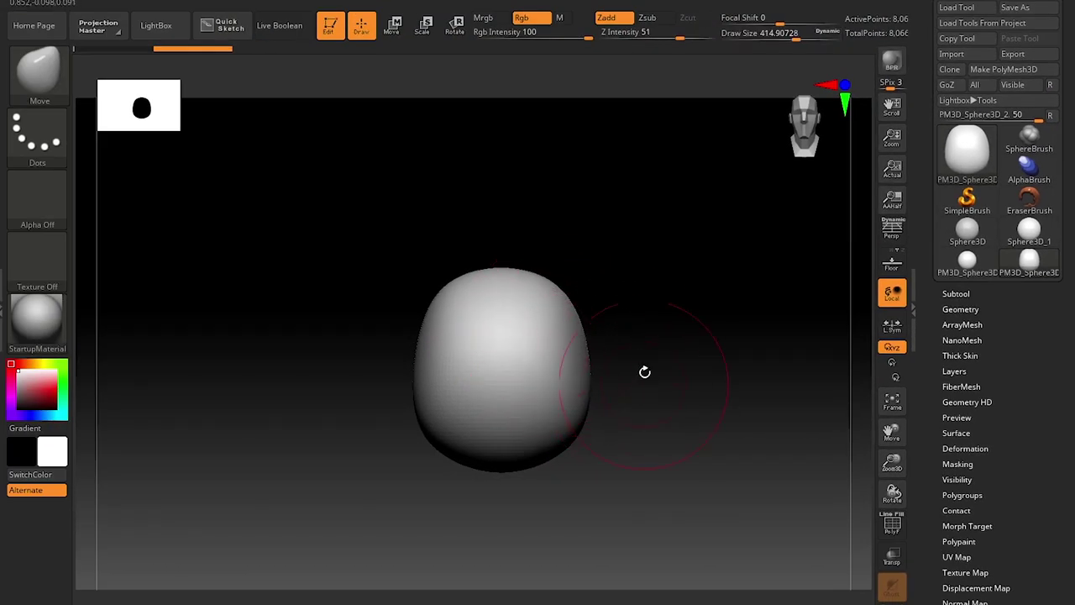
pyautogui.keyDown('alt'); pyautogui.moveTo(650, 354); pyautogui.dragTo(650, 394); pyautogui.keyUp('alt')
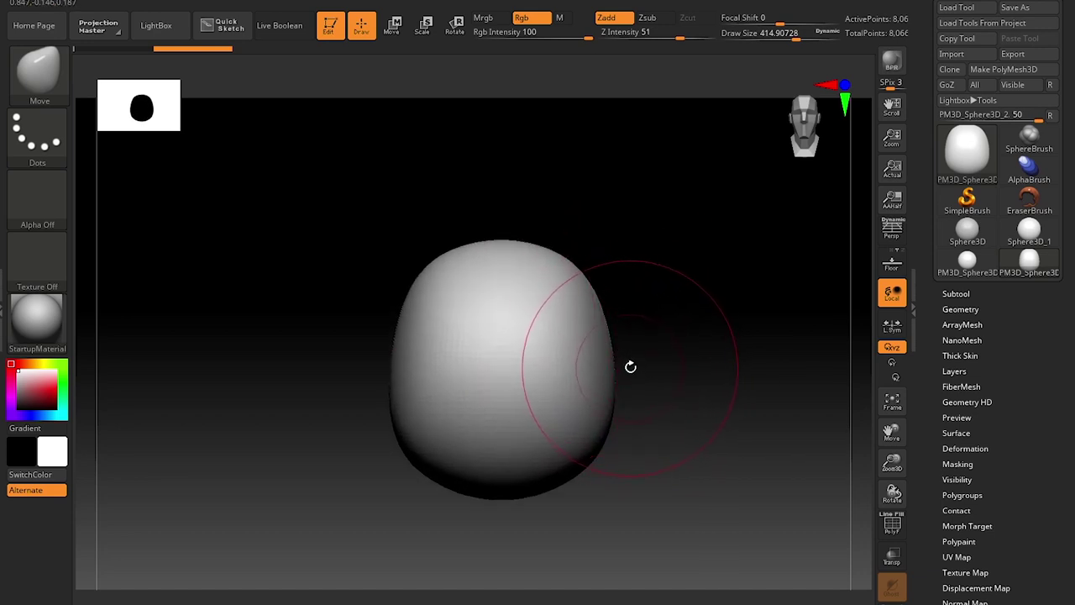
# With the Clay brush, sculpt two mirrored eye sockets at draw size about 344 and a nose area below and between them at about 182
pyautogui.press('b')
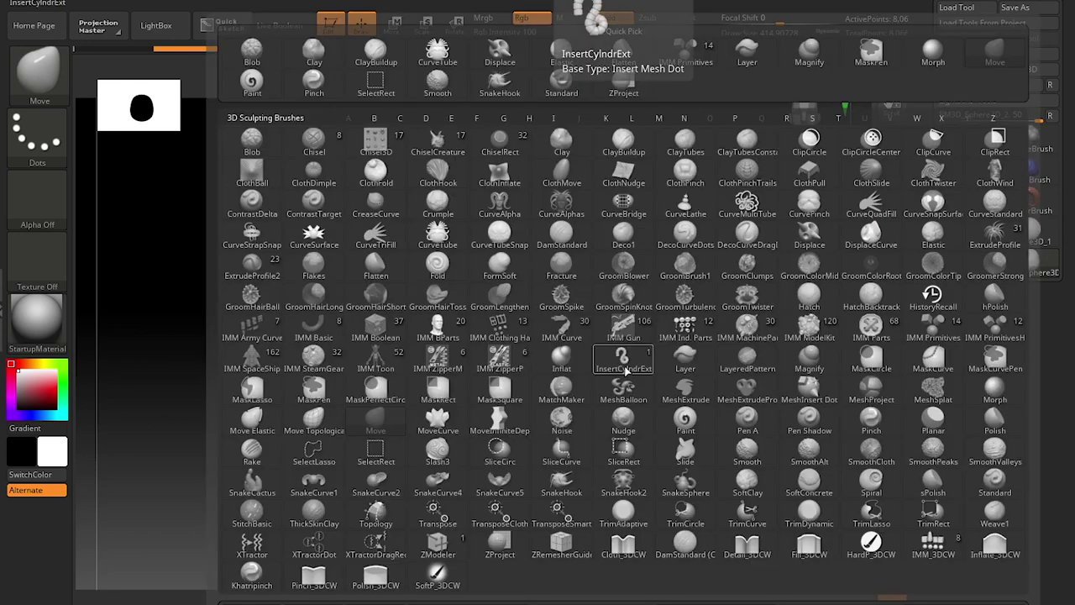
pyautogui.press('c')
pyautogui.press('l')
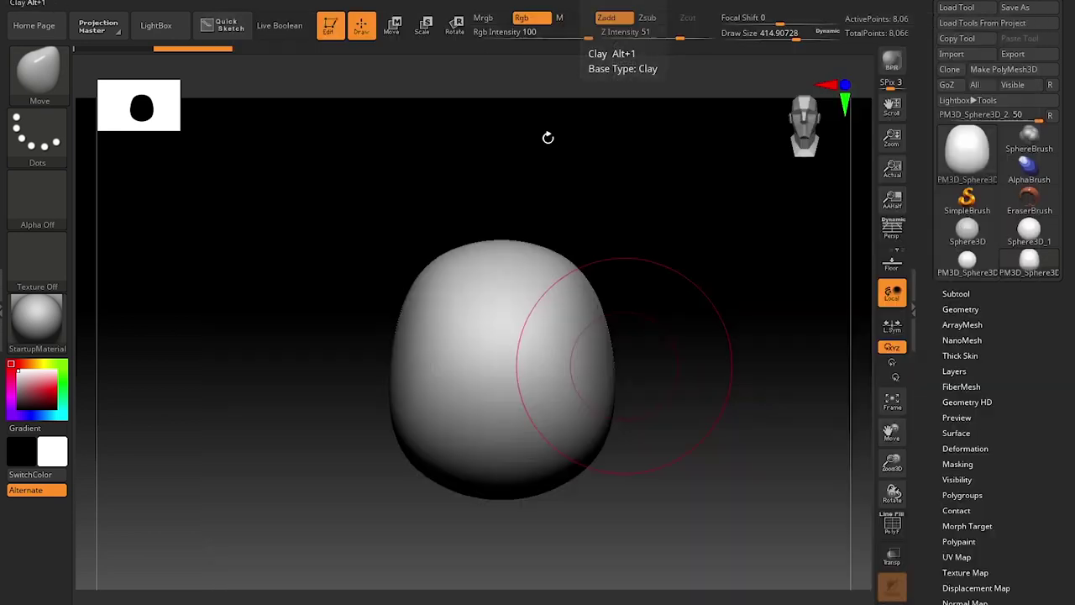
pyautogui.press('s')
pyautogui.moveTo(583, 317); pyautogui.dragTo(576, 317)
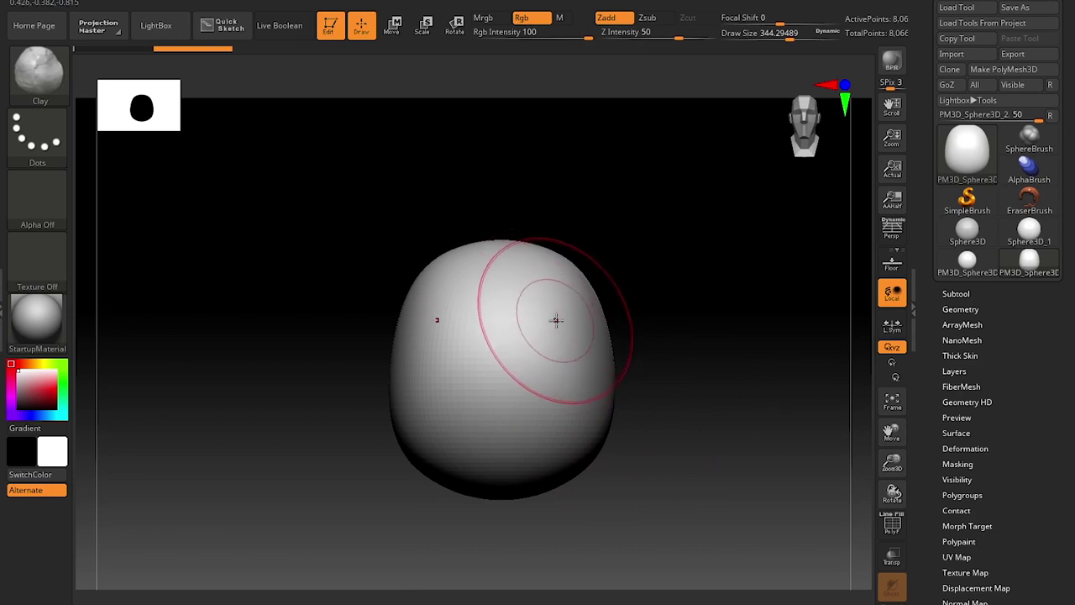
pyautogui.moveTo(560, 318)
pyautogui.mouseDown()
pyautogui.moveTo(547, 327)
pyautogui.moveTo(557, 304)
pyautogui.moveTo(558, 340)
pyautogui.moveTo(549, 313)
pyautogui.moveTo(566, 328)
pyautogui.moveTo(569, 309)
pyautogui.moveTo(551, 315)
pyautogui.mouseUp()
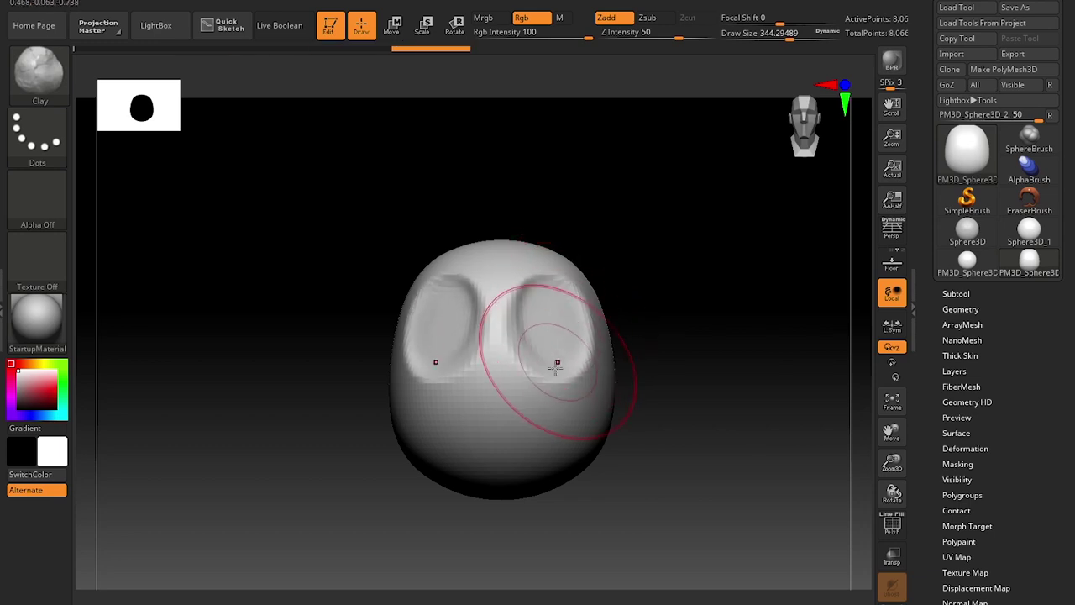
pyautogui.press('s')
pyautogui.moveTo(502, 381); pyautogui.dragTo(490, 381)
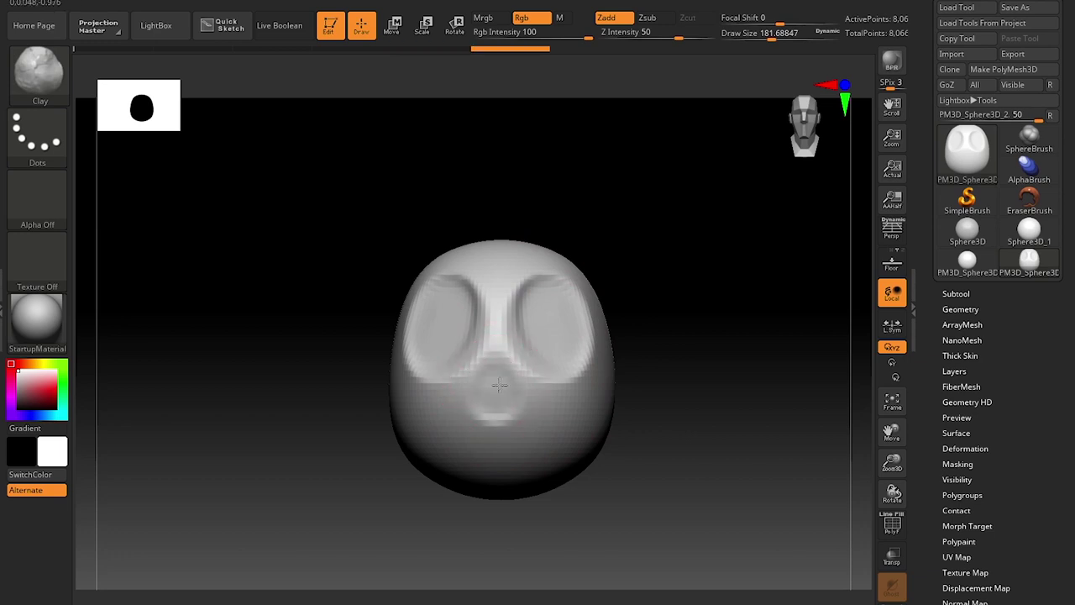
# Switch to the Move brush and pull the sphere's lower front down into a jaw in side view
pyautogui.moveTo(687, 473)
pyautogui.keyDown('alt'); pyautogui.mouseDown()
pyautogui.moveTo(682, 393)
pyautogui.moveTo(599, 360)
pyautogui.moveTo(529, 428)
pyautogui.mouseUp(); pyautogui.keyUp('alt')
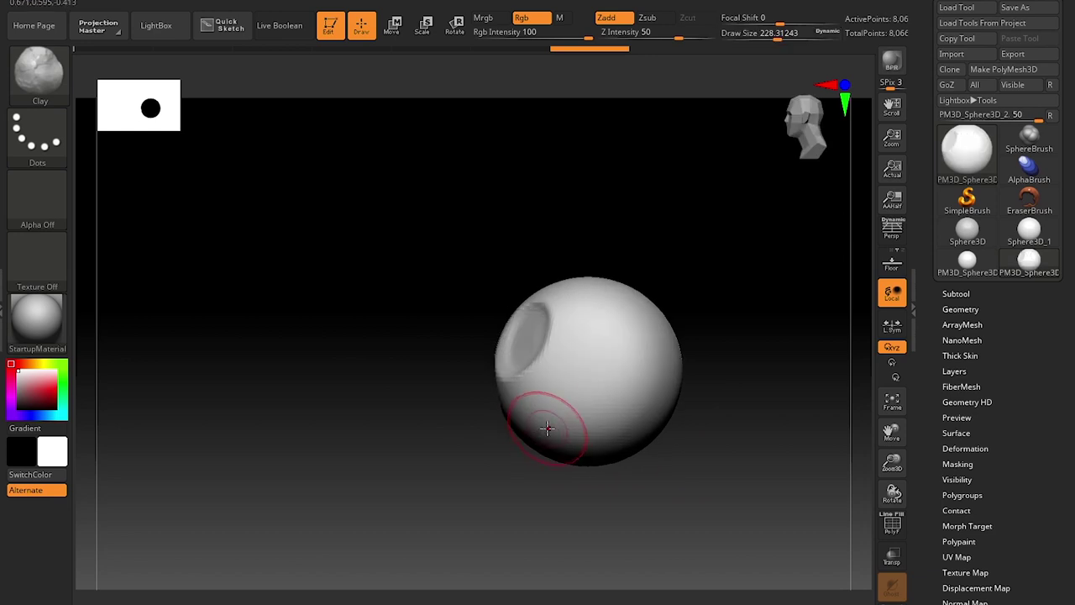
pyautogui.press('b')
pyautogui.press('m')
pyautogui.press('v')
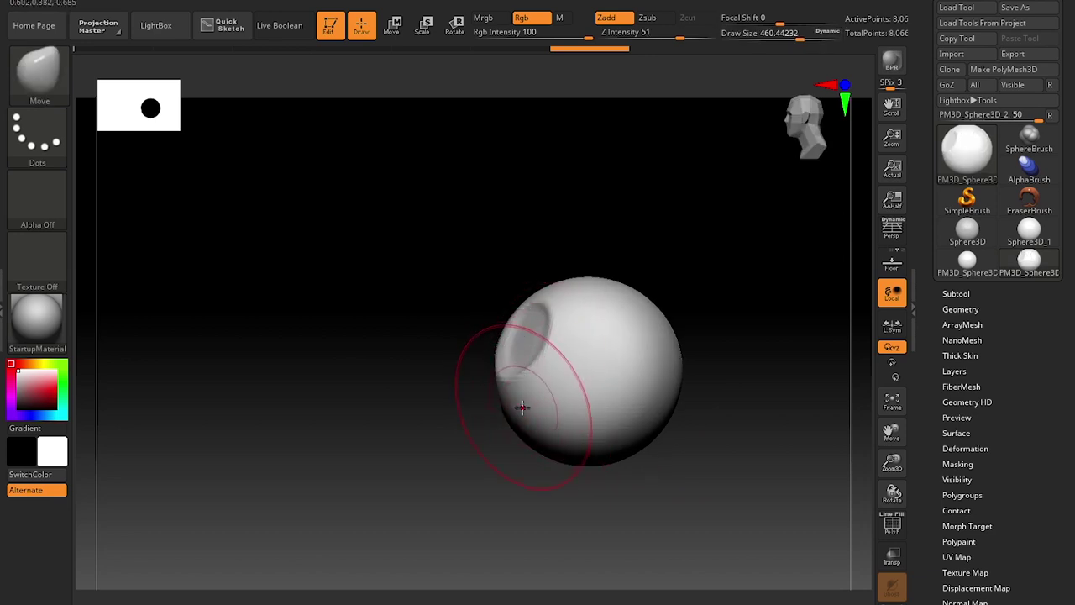
pyautogui.press('b')
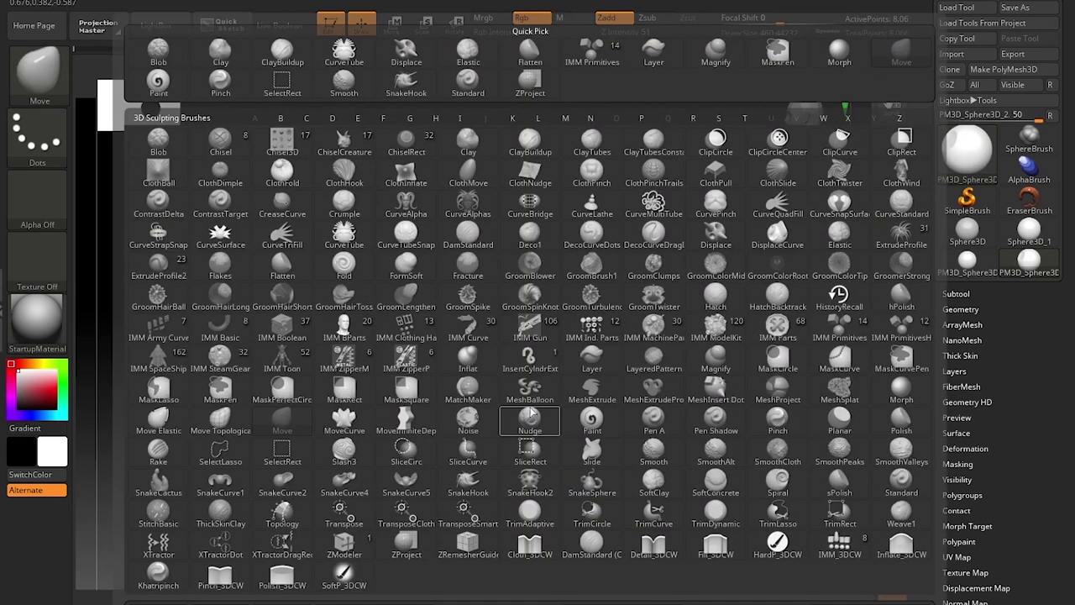
pyautogui.press('m')
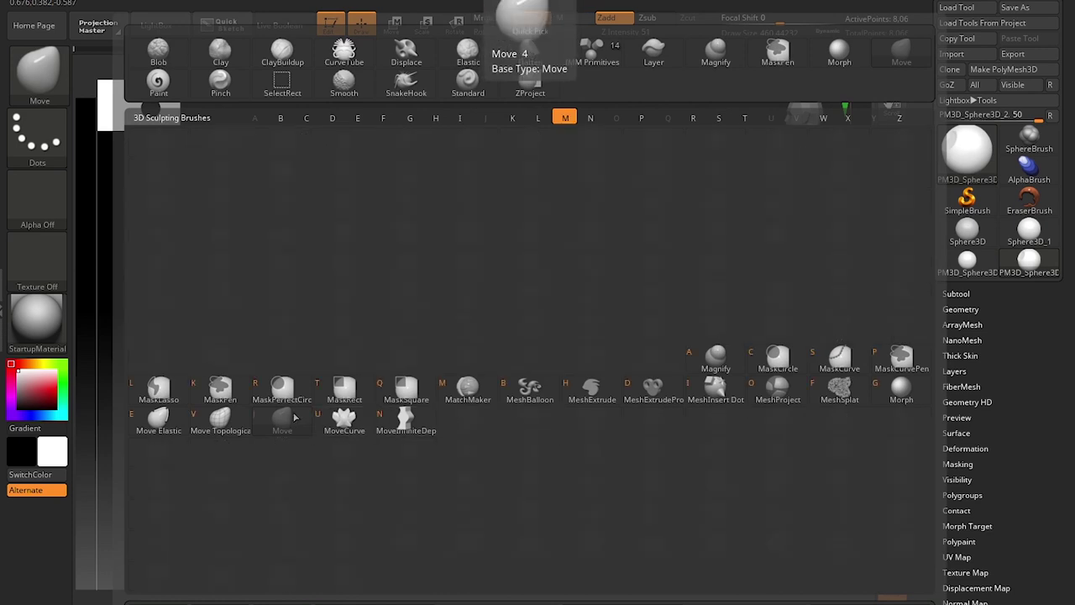
pyautogui.press('Escape')
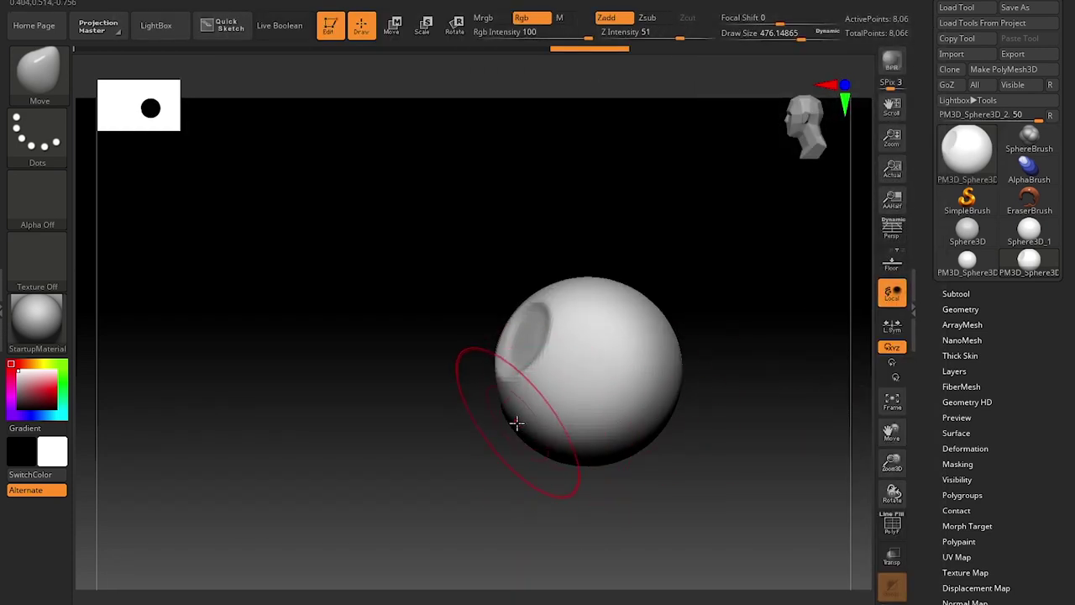
pyautogui.press(']')
pyautogui.moveTo(502, 462); pyautogui.dragTo(492, 507)
# Reshape the area below the eye sockets and the sides of the jaw with the Move brush at draw sizes of about 365 to 445
pyautogui.press('[')
pyautogui.press('[')
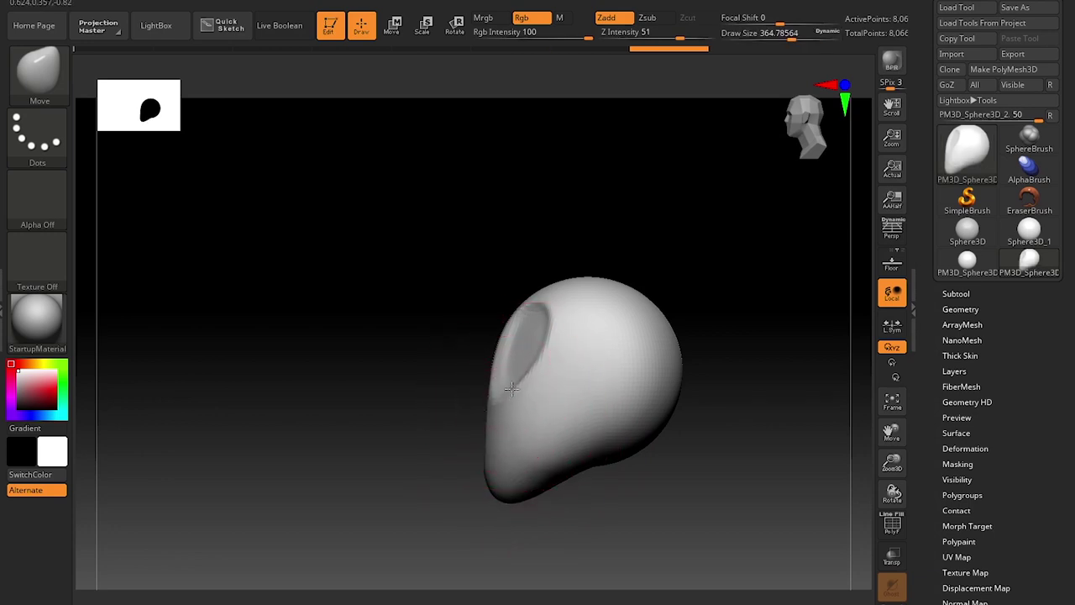
pyautogui.moveTo(521, 366); pyautogui.dragTo(518, 370)
pyautogui.moveTo(411, 450); pyautogui.dragTo(472, 447)
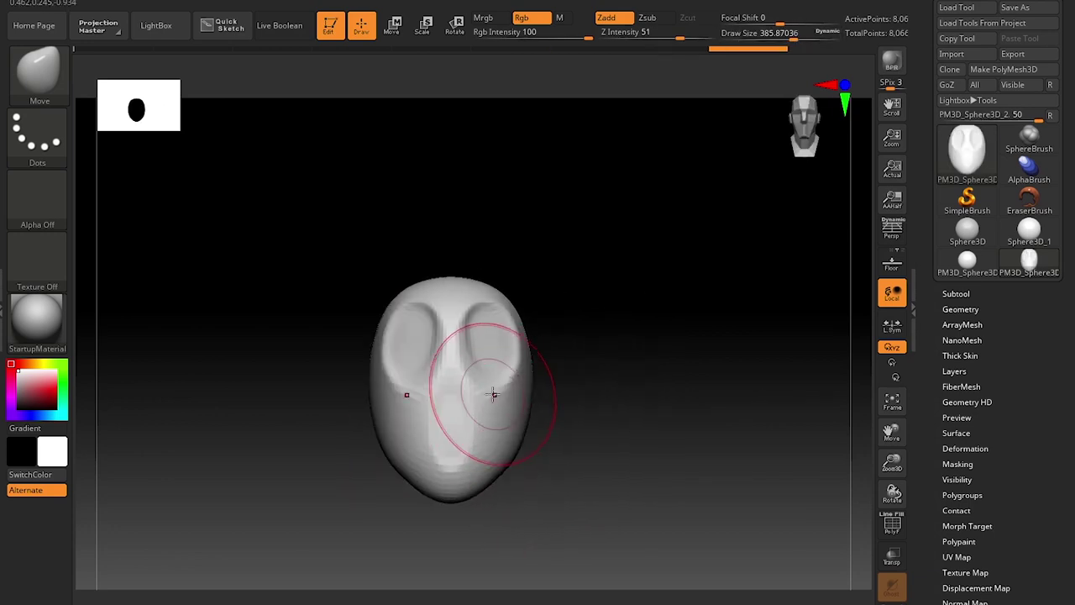
pyautogui.press(']')
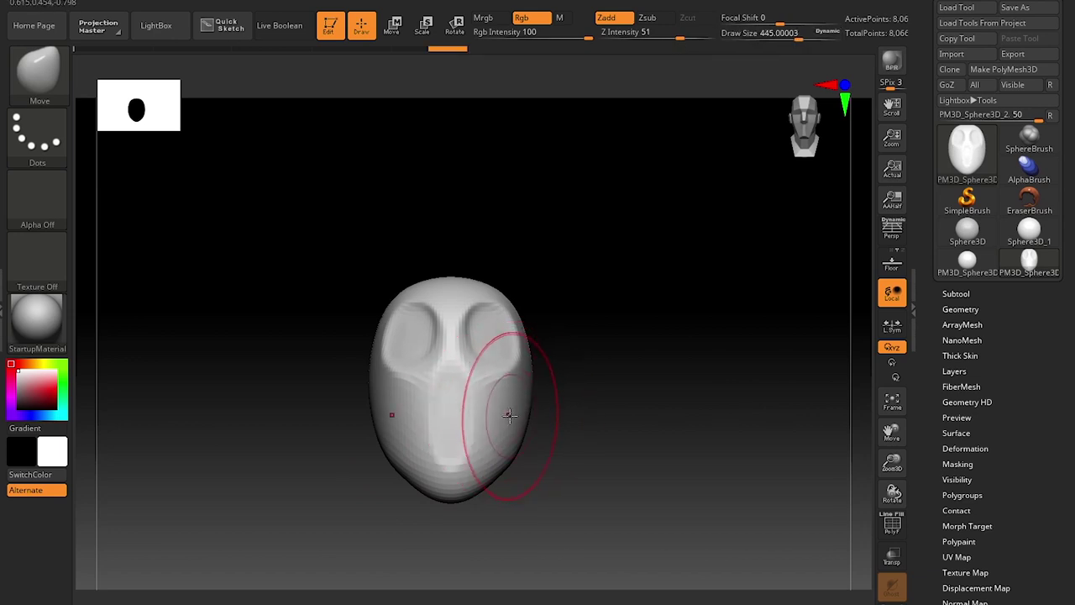
pyautogui.moveTo(524, 427)
pyautogui.mouseDown()
pyautogui.moveTo(510, 437)
pyautogui.moveTo(514, 477)
pyautogui.moveTo(481, 507)
pyautogui.mouseUp()
# Push the brow and eye-socket profile back in side view with the Move brush at a draw size of about 400
pyautogui.press('[')
pyautogui.press('[')
pyautogui.press(']')
pyautogui.press(']')
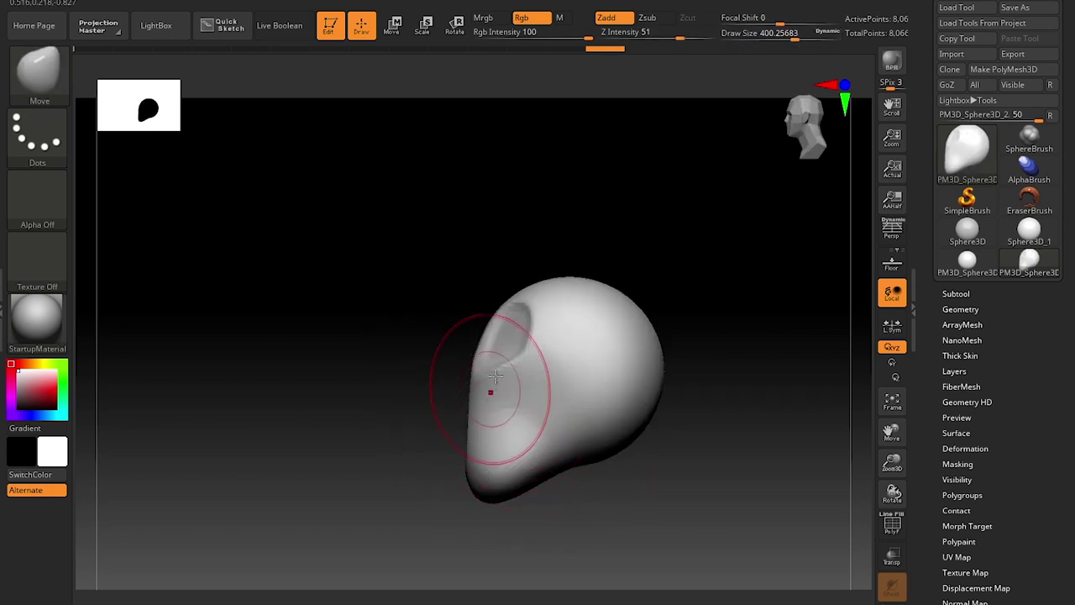
pyautogui.press('s')
pyautogui.moveTo(537, 301); pyautogui.dragTo(541, 304)
pyautogui.press('s')
pyautogui.moveTo(485, 326); pyautogui.dragTo(496, 314)
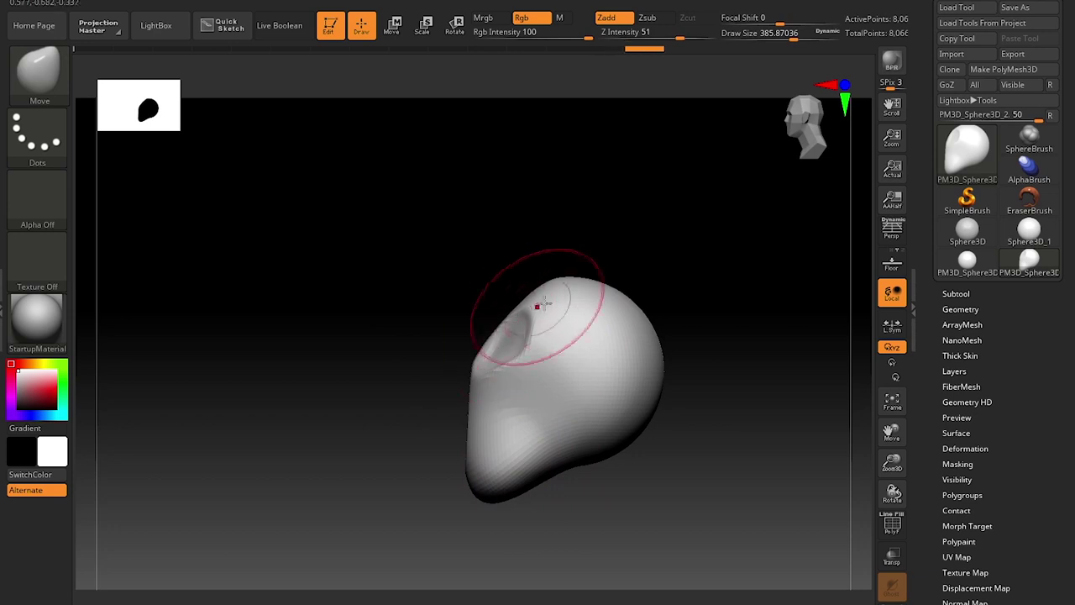
# Adjust the crown and the back of the skull with the Move brush at a draw size of about 437
pyautogui.press('s')
pyautogui.moveTo(592, 294); pyautogui.dragTo(607, 294)
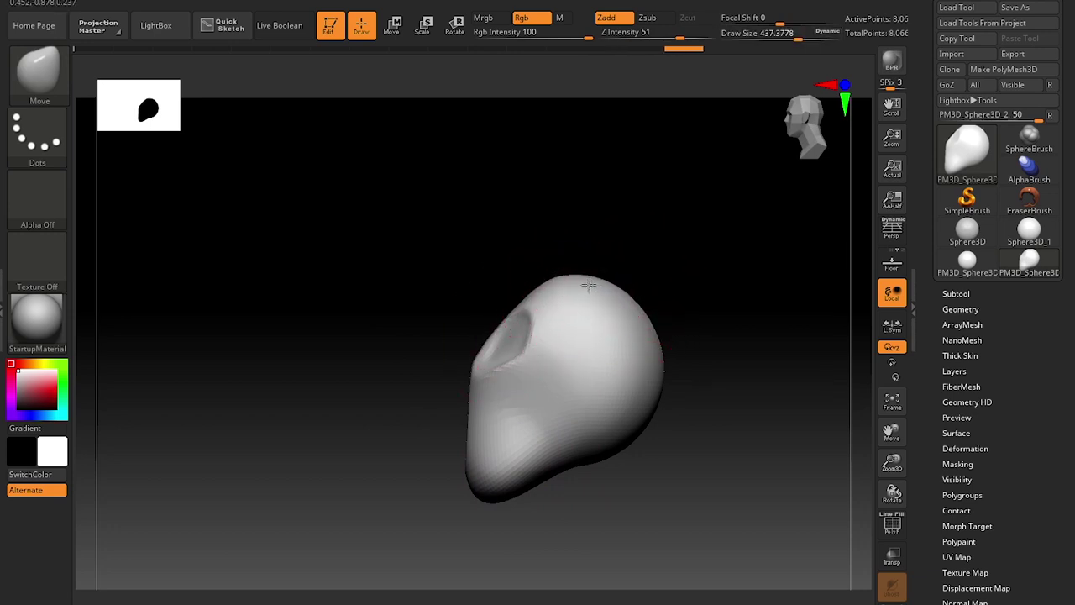
pyautogui.press('s')
pyautogui.moveTo(644, 354); pyautogui.dragTo(660, 355)
# Push in the skull's underside behind the jaw and widen the lower jaw with the Move brush, using draw sizes of about 445 and 351
pyautogui.press('s')
pyautogui.moveTo(593, 454)
pyautogui.mouseDown()
pyautogui.moveTo(567, 436)
pyautogui.moveTo(530, 468)
pyautogui.moveTo(563, 485)
pyautogui.moveTo(425, 504)
pyautogui.moveTo(463, 504)
pyautogui.mouseUp()
pyautogui.press('s')
pyautogui.press('s')
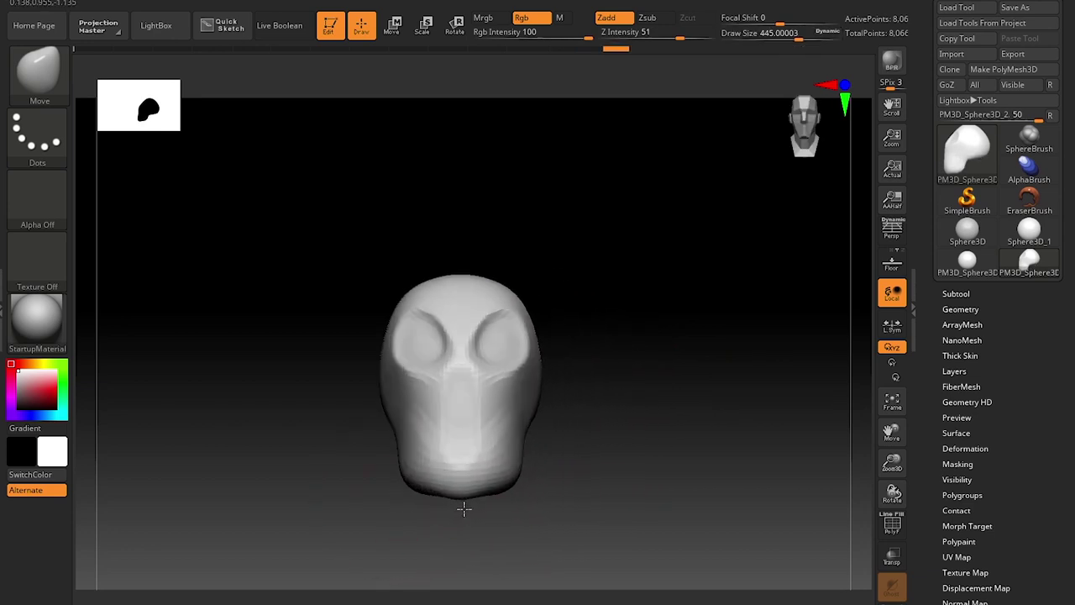
pyautogui.press('s')
pyautogui.moveTo(468, 432); pyautogui.dragTo(514, 413)
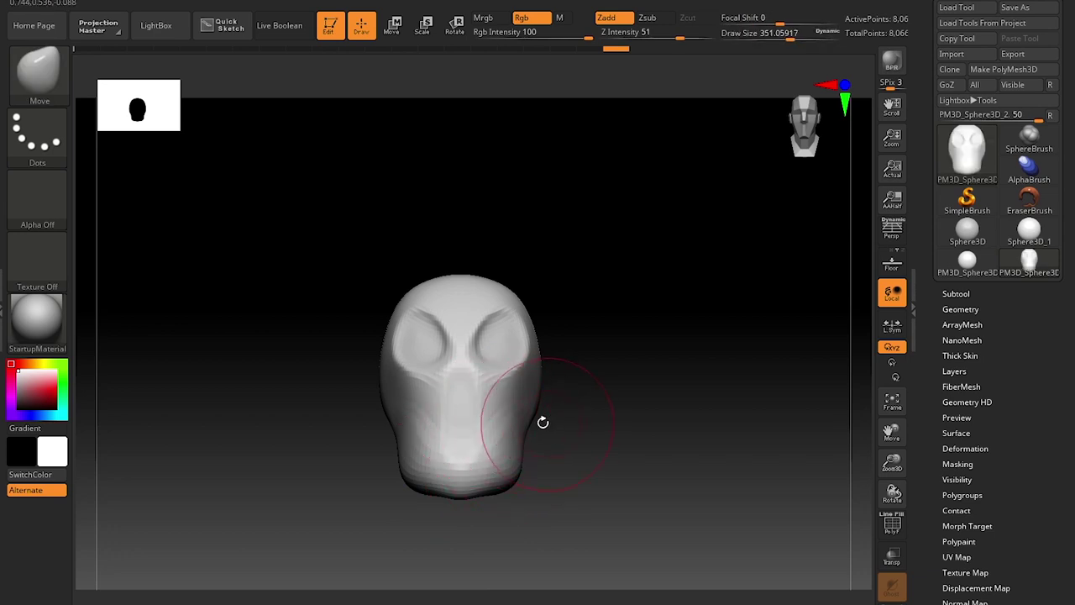
# Sculpt mirrored hollows down both cheeks with the Clay brush, starting from a draw size of about 280
pyautogui.press('2')
pyautogui.press('s')
pyautogui.click(516, 409)
pyautogui.press('1')
pyautogui.press('2')
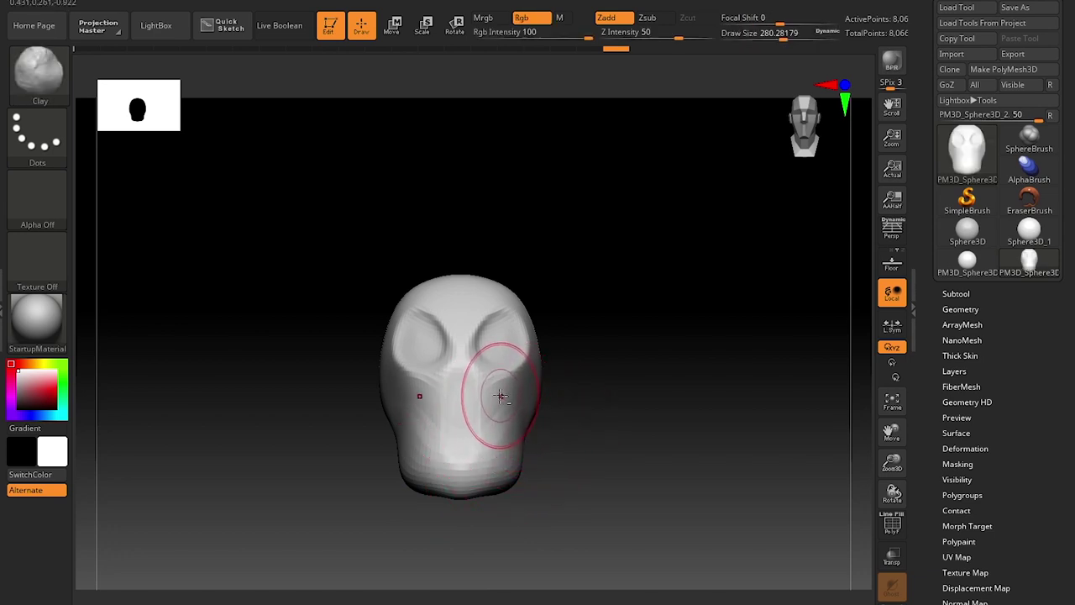
pyautogui.press('s')
pyautogui.moveTo(497, 402)
pyautogui.mouseDown()
pyautogui.moveTo(487, 400)
pyautogui.moveTo(520, 426)
pyautogui.moveTo(515, 465)
pyautogui.mouseUp()
# Switch to the Move brush and pull the back of the skull outward in side view, using a draw size of about 468
pyautogui.moveTo(672, 445); pyautogui.dragTo(571, 424)
pyautogui.press('b')
pyautogui.press('m')
pyautogui.press('v')
pyautogui.press('s')
pyautogui.moveTo(614, 334)
pyautogui.mouseDown()
pyautogui.moveTo(634, 334)
pyautogui.moveTo(663, 303)
pyautogui.mouseUp()
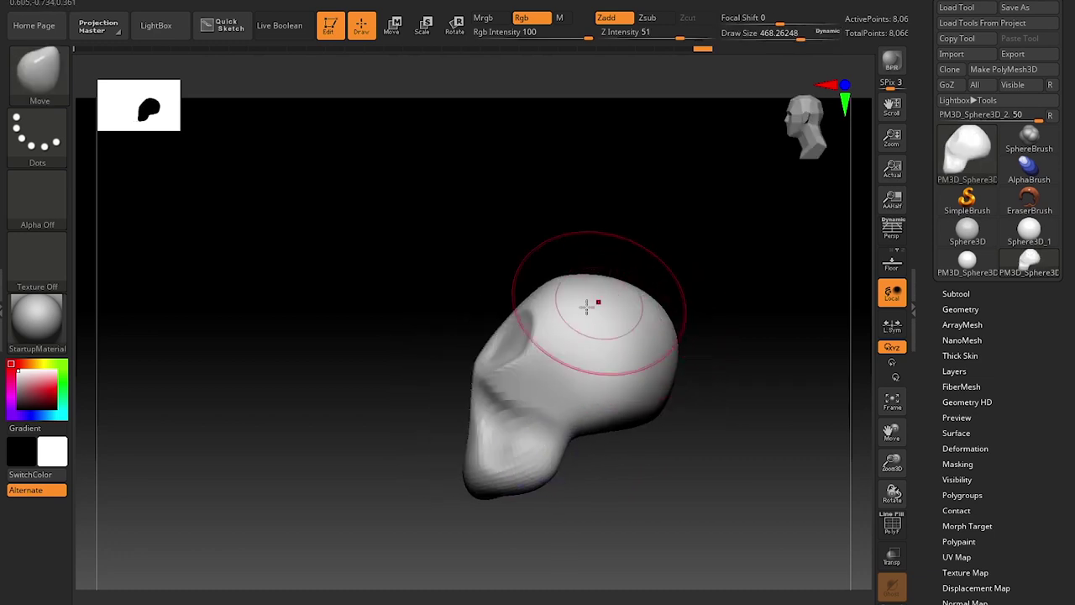
# Raise the forehead and crown of the skull with the Move brush at draw sizes of about 508 to 559
pyautogui.press('s')
pyautogui.moveTo(559, 291)
pyautogui.mouseDown()
pyautogui.moveTo(529, 271)
pyautogui.moveTo(550, 296)
pyautogui.mouseUp()
pyautogui.press(']')
pyautogui.press('s')
pyautogui.press('s')
pyautogui.moveTo(612, 283); pyautogui.dragTo(597, 281)
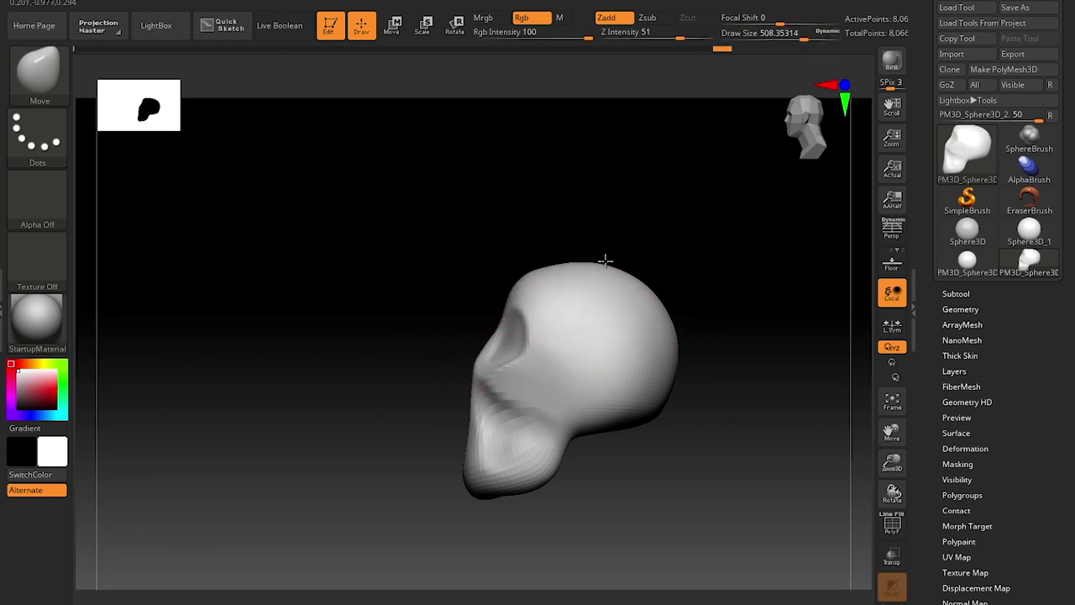
pyautogui.press(']')
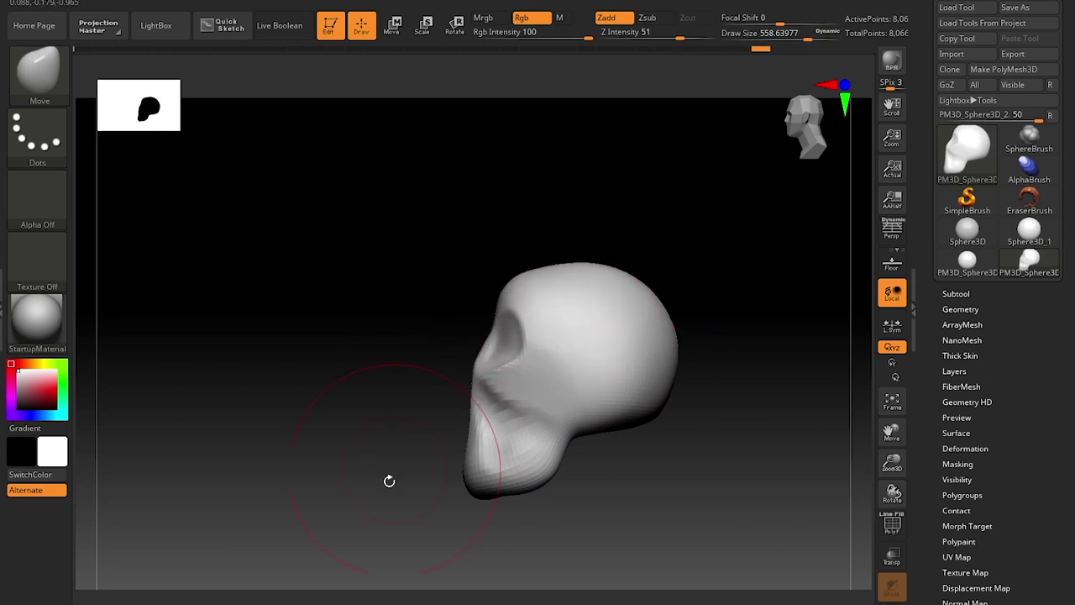
# Reshape the brows and upper edges of the eye sockets in front view with the Move brush, using draw sizes of about 217 and 256
pyautogui.moveTo(389, 480)
pyautogui.mouseDown()
pyautogui.moveTo(454, 470)
pyautogui.moveTo(520, 370)
pyautogui.mouseUp()
pyautogui.press('[')
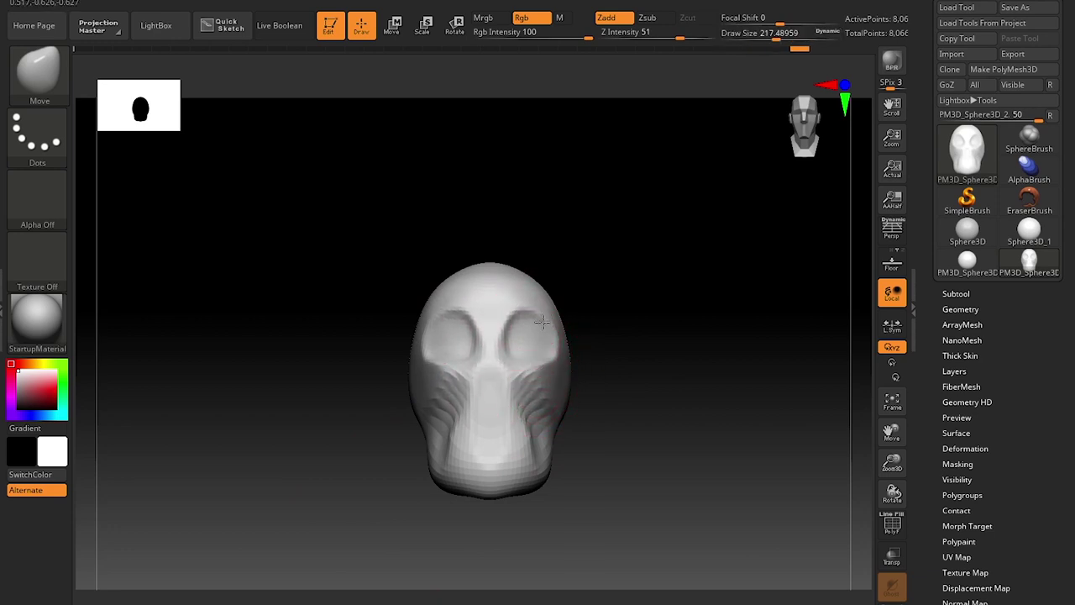
pyautogui.press(']')
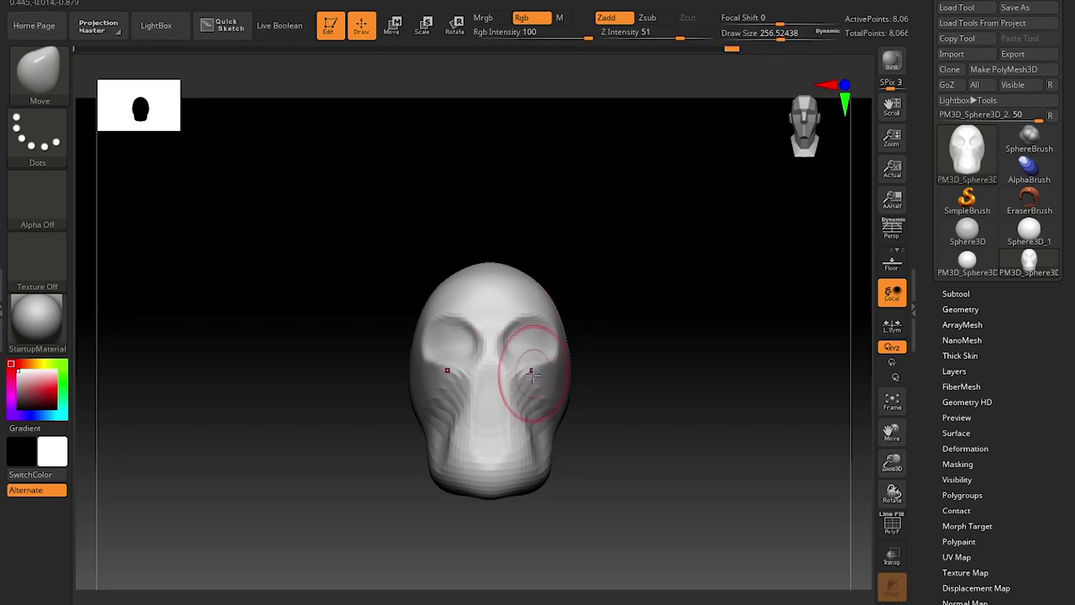
# Switch to the Clay brush and sculpt mirrored strokes along the nose and cheeks, using draw sizes of about 245 and 212
pyautogui.moveTo(606, 425)
pyautogui.mouseDown()
pyautogui.moveTo(563, 434)
pyautogui.moveTo(583, 430)
pyautogui.mouseUp()
pyautogui.press('b')
pyautogui.press('c')
pyautogui.press('l')
pyautogui.press('s')
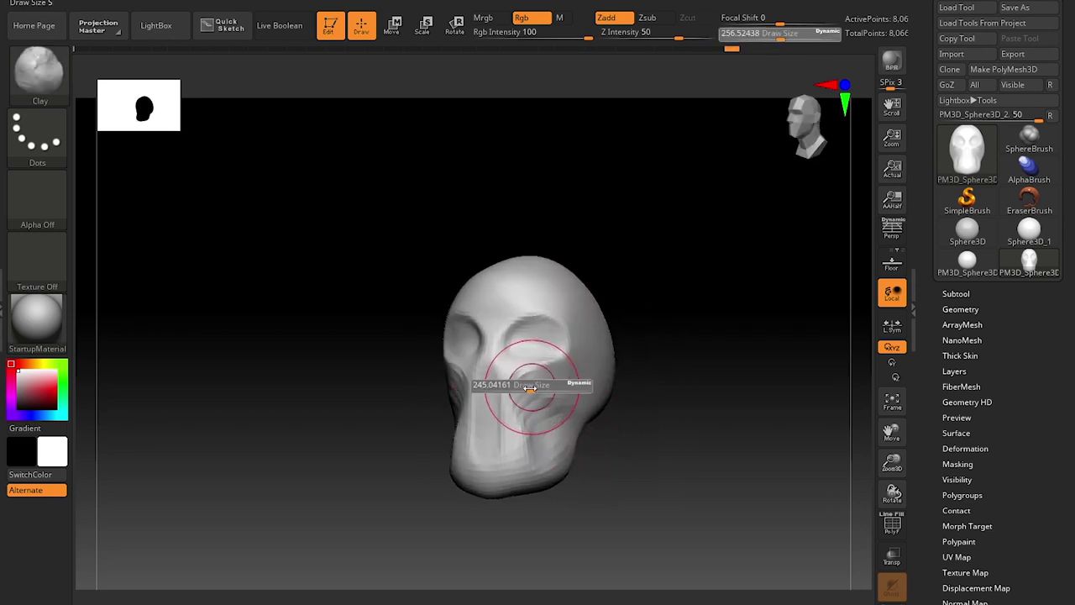
pyautogui.moveTo(532, 387); pyautogui.dragTo(527, 383)
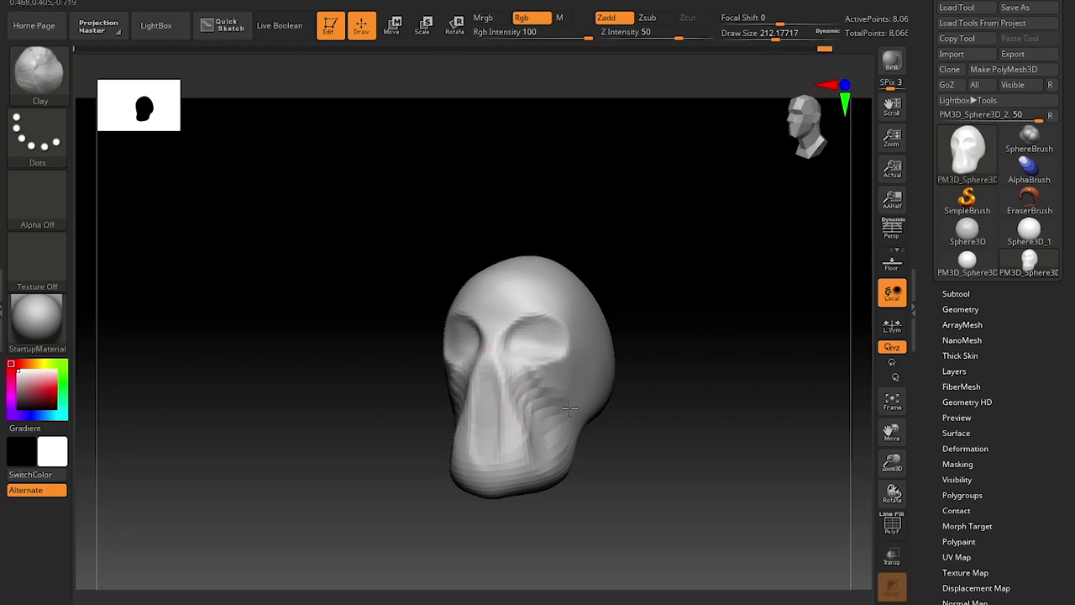
# Sculpt a mirrored shallow hollow into each temple with the Clay brush at a draw size of about 351
pyautogui.moveTo(708, 325); pyautogui.dragTo(678, 322)
pyautogui.press(']')
pyautogui.press(']')
pyautogui.press(']')
pyautogui.press(']')
pyautogui.press(']')
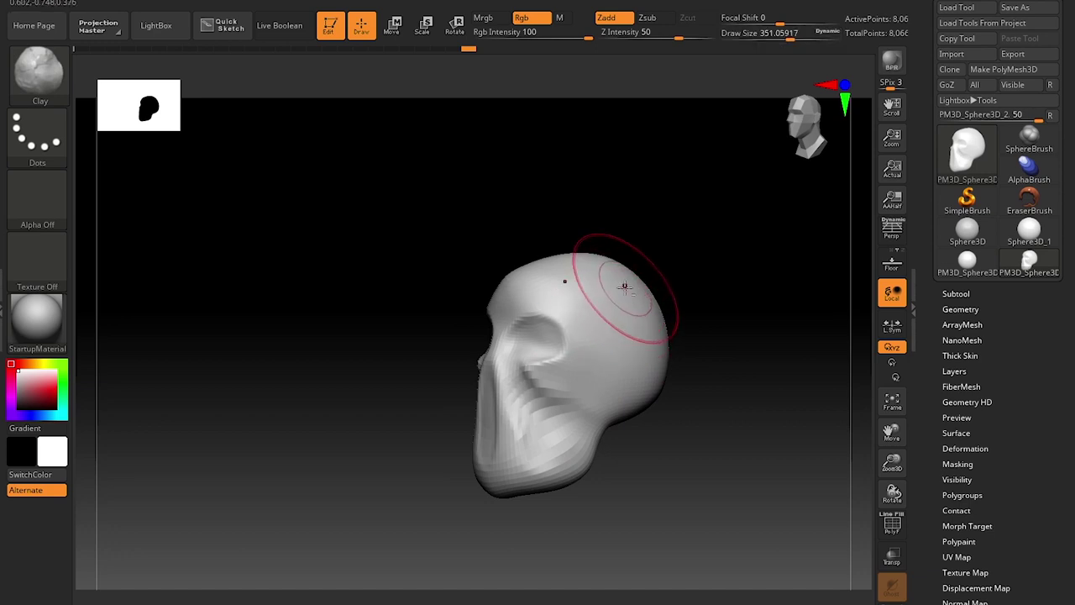
pyautogui.moveTo(625, 288); pyautogui.dragTo(625, 314)
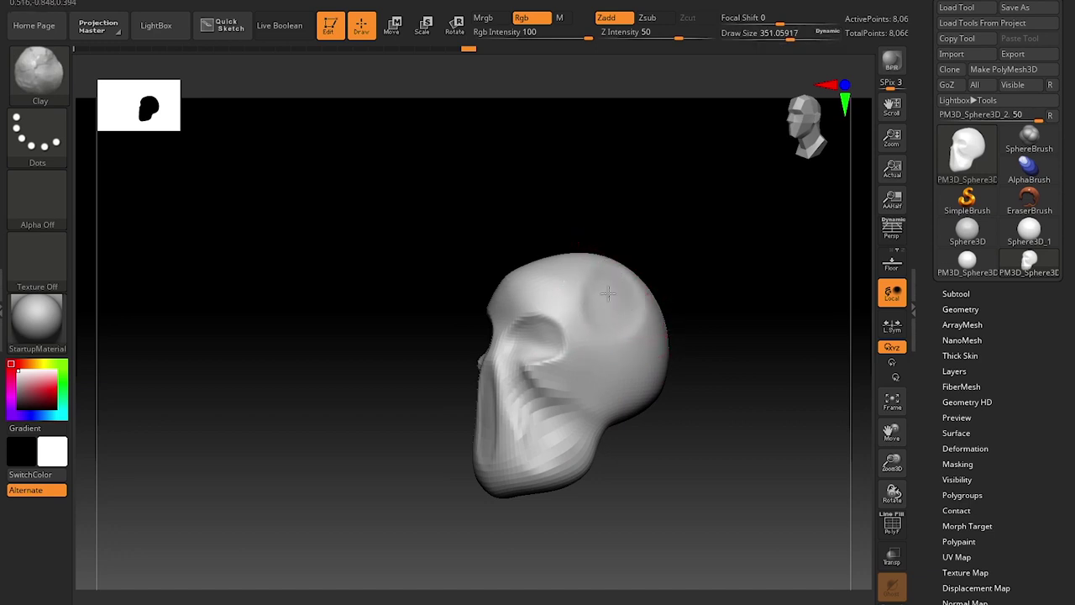
pyautogui.moveTo(623, 294); pyautogui.dragTo(626, 315)
# Switch to the Move brush and reshape the crown and back of the skull in side view, using draw sizes of about 484 and 525
pyautogui.keyDown('shift'); pyautogui.moveTo(701, 458); pyautogui.dragTo(733, 453); pyautogui.keyUp('shift')
pyautogui.moveTo(650, 258)
pyautogui.keyDown('alt'); pyautogui.mouseDown()
pyautogui.moveTo(587, 303)
pyautogui.moveTo(564, 281)
pyautogui.mouseUp(); pyautogui.keyUp('alt')
pyautogui.press('b')
pyautogui.press('m')
pyautogui.press('v')
pyautogui.press(']')
pyautogui.moveTo(664, 338); pyautogui.dragTo(630, 352)
pyautogui.moveTo(657, 316); pyautogui.dragTo(660, 301)
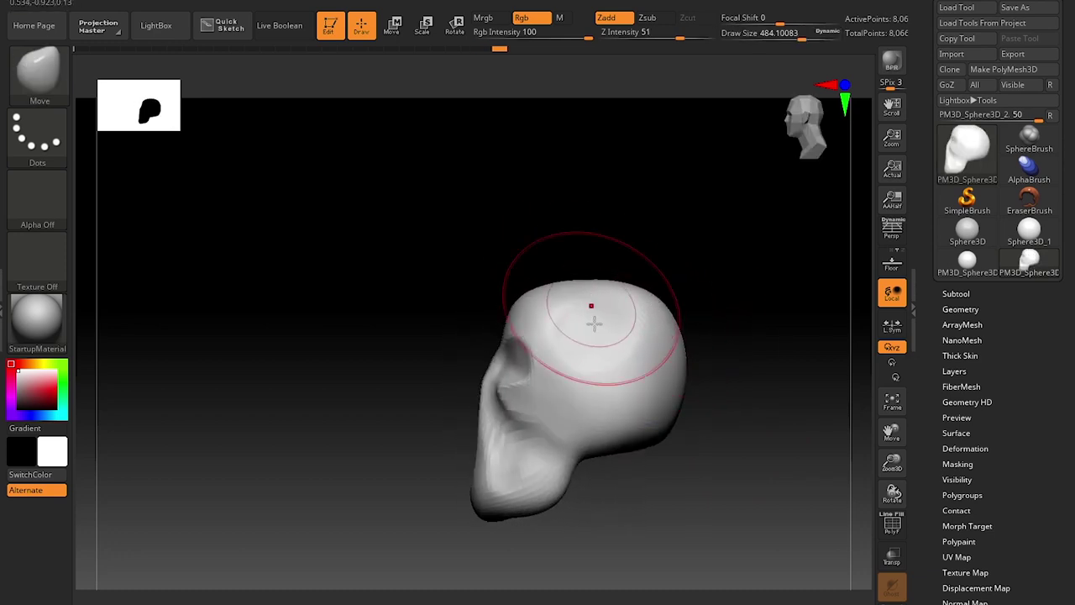
pyautogui.press('s')
pyautogui.moveTo(599, 474); pyautogui.dragTo(624, 444)
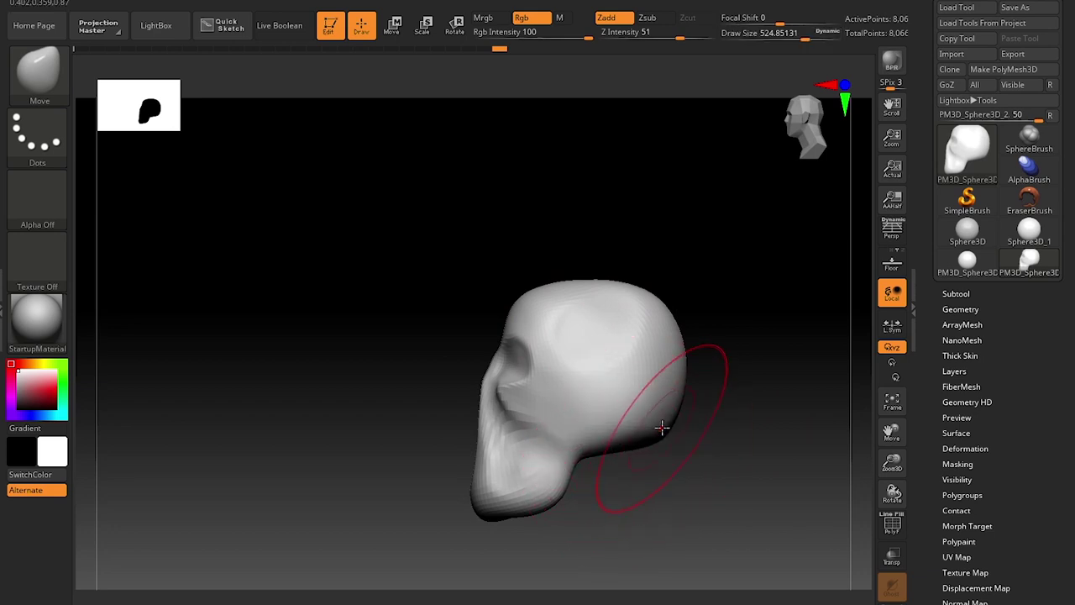
# Smooth the stepped ridges on both cheeks in front view with the Smooth brush at a draw size of about 217
pyautogui.moveTo(773, 367)
pyautogui.mouseDown()
pyautogui.moveTo(807, 381)
pyautogui.moveTo(777, 450)
pyautogui.moveTo(651, 399)
pyautogui.mouseUp()
pyautogui.press('s')
pyautogui.moveTo(588, 380)
pyautogui.mouseDown()
pyautogui.moveTo(561, 382)
pyautogui.moveTo(555, 333)
pyautogui.mouseUp()
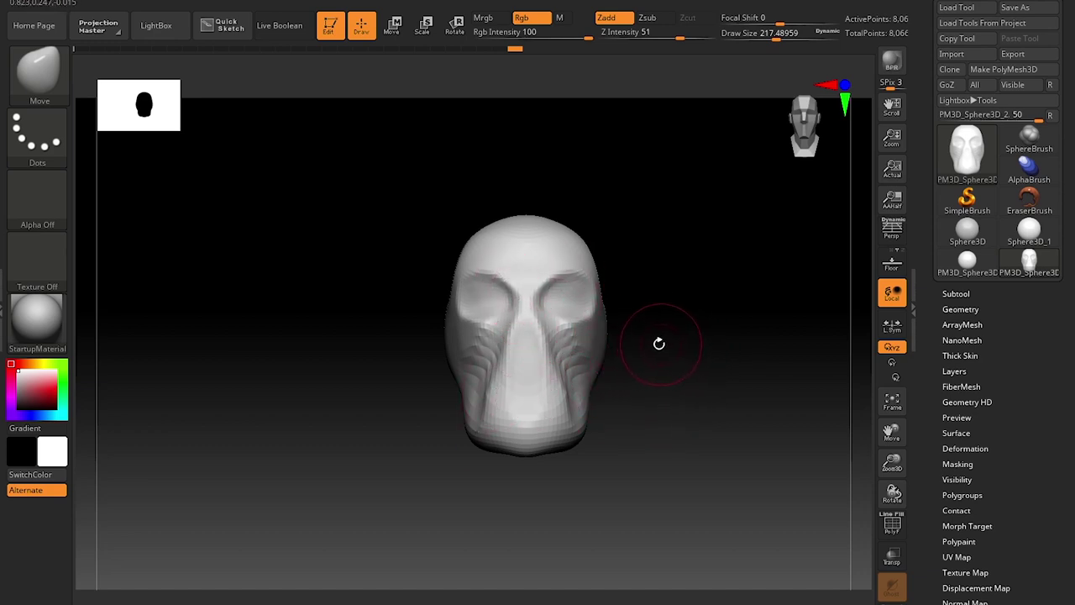
pyautogui.press('shift')
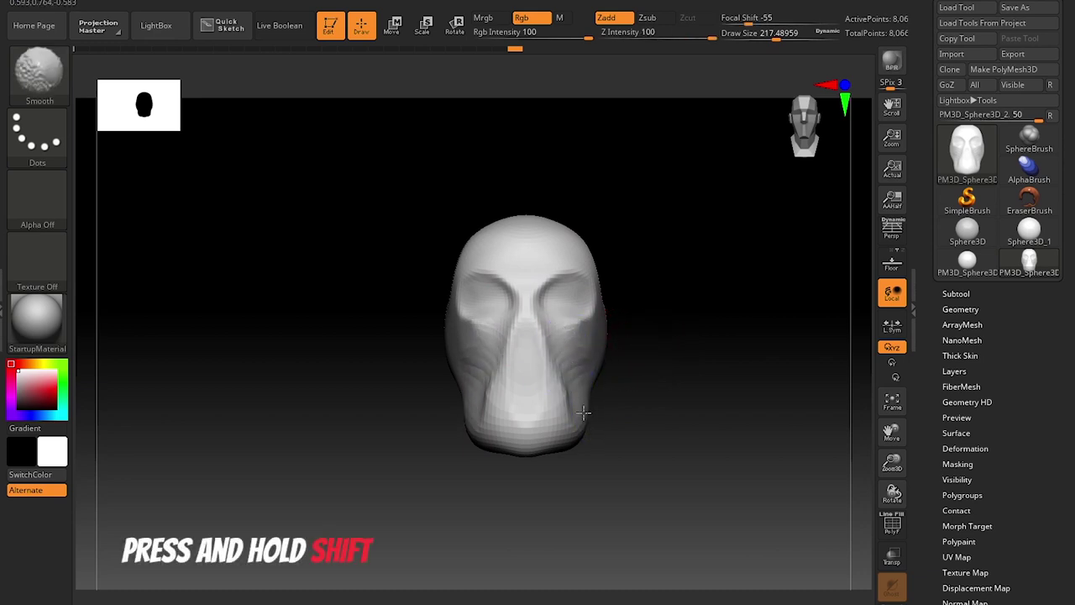
pyautogui.keyDown('shift'); pyautogui.moveTo(581, 408); pyautogui.dragTo(571, 382); pyautogui.keyUp('shift')
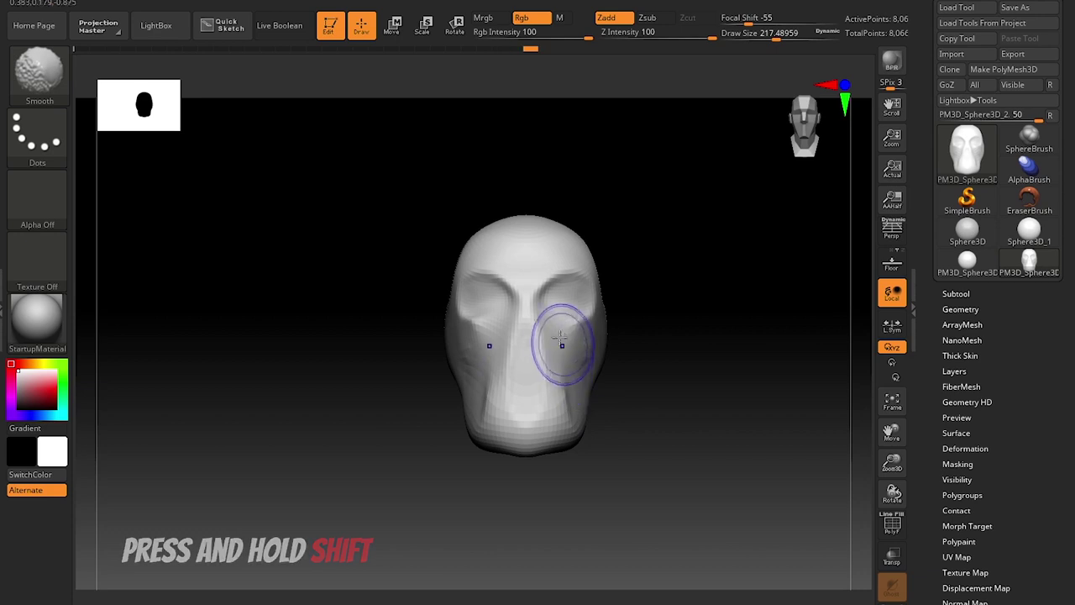
pyautogui.keyDown('shift'); pyautogui.moveTo(556, 324); pyautogui.dragTo(568, 398); pyautogui.keyUp('shift')
pyautogui.moveTo(570, 361)
pyautogui.keyDown('shift'); pyautogui.mouseDown()
pyautogui.moveTo(557, 288)
pyautogui.moveTo(561, 306)
pyautogui.mouseUp(); pyautogui.keyUp('shift')
pyautogui.moveTo(568, 414); pyautogui.dragTo(556, 415)
pyautogui.press('shift')
# Switch to the Clay brush and build up the mouth area below the nose, smoothing the strokes, at a draw size of about 217
pyautogui.press('b')
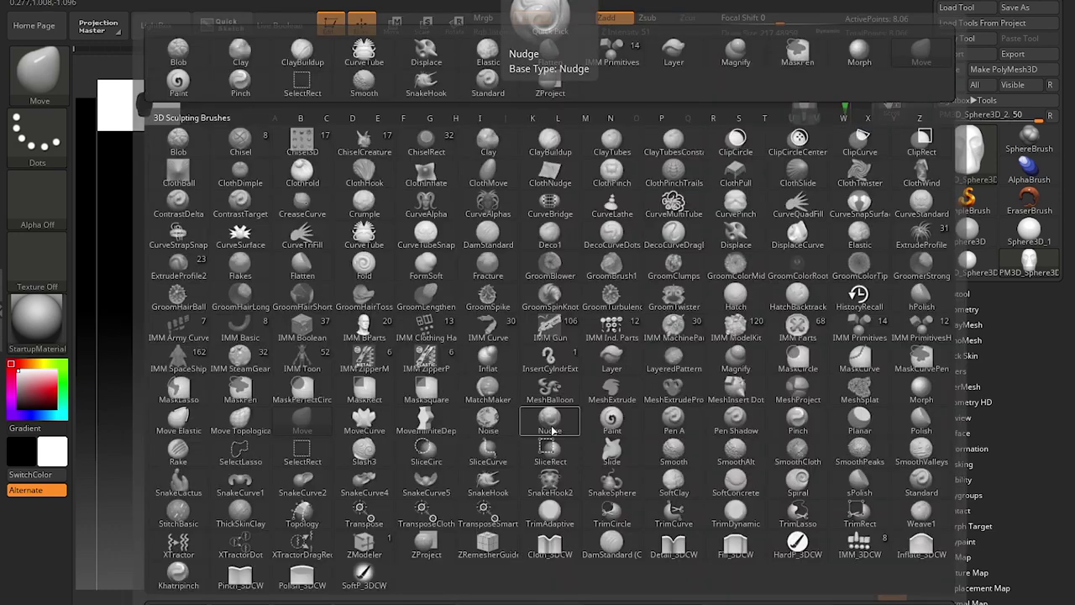
pyautogui.press('c')
pyautogui.press('l')
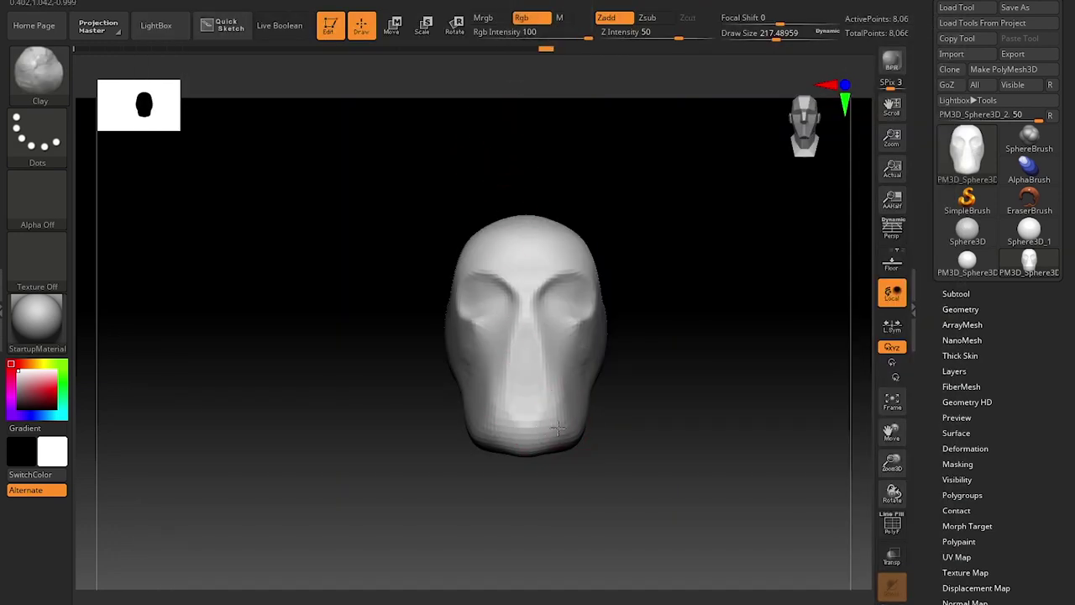
pyautogui.moveTo(569, 422)
pyautogui.mouseDown()
pyautogui.moveTo(525, 433)
pyautogui.moveTo(542, 433)
pyautogui.moveTo(559, 410)
pyautogui.moveTo(548, 429)
pyautogui.mouseUp()
pyautogui.press('shift')
pyautogui.press('shift')
pyautogui.moveTo(528, 432); pyautogui.dragTo(560, 434)
pyautogui.press('shift')
# Switch to the Move brush and adjust the skull's profile in side view at a draw size of about 517
pyautogui.moveTo(673, 436); pyautogui.dragTo(628, 450)
pyautogui.keyDown('alt'); pyautogui.moveTo(463, 463); pyautogui.dragTo(358, 486); pyautogui.keyUp('alt')
pyautogui.press('s')
pyautogui.moveTo(589, 270)
pyautogui.mouseDown()
pyautogui.moveTo(606, 274)
pyautogui.moveTo(606, 237)
pyautogui.moveTo(583, 232)
pyautogui.mouseUp()
pyautogui.press('s')
pyautogui.press('b')
pyautogui.press('m')
pyautogui.press('v')
pyautogui.moveTo(363, 456); pyautogui.dragTo(438, 471)
pyautogui.keyDown('alt'); pyautogui.moveTo(694, 420); pyautogui.dragTo(595, 439); pyautogui.keyUp('alt')
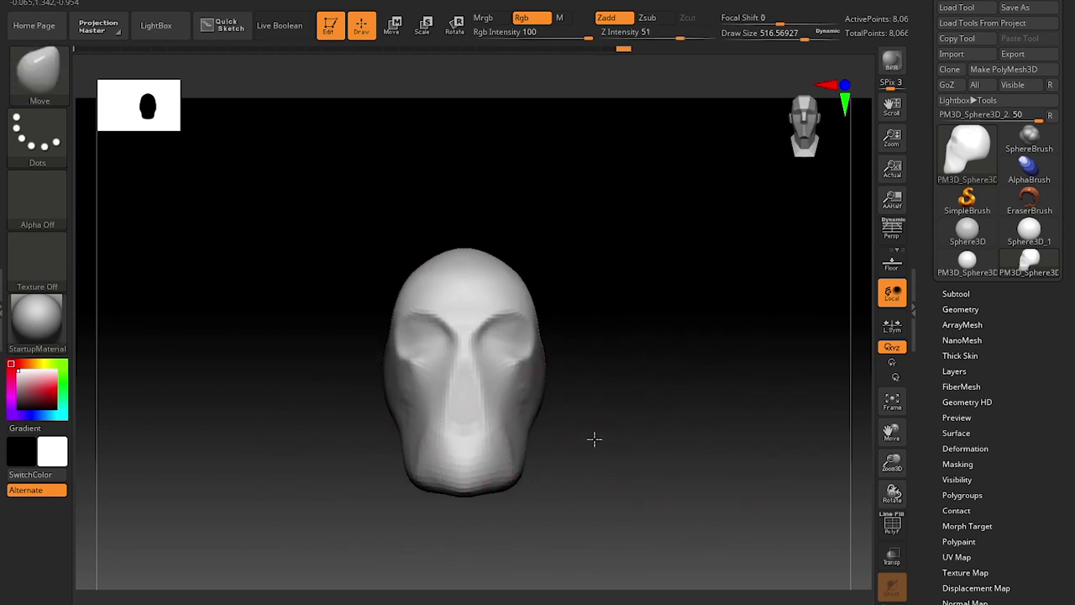
# Refine the sides of the crown in front view with the Move brush at a draw size of about 445
pyautogui.press('s')
pyautogui.moveTo(509, 276)
pyautogui.mouseDown()
pyautogui.moveTo(487, 267)
pyautogui.moveTo(496, 261)
pyautogui.mouseUp()
pyautogui.press('s')
pyautogui.press(']')
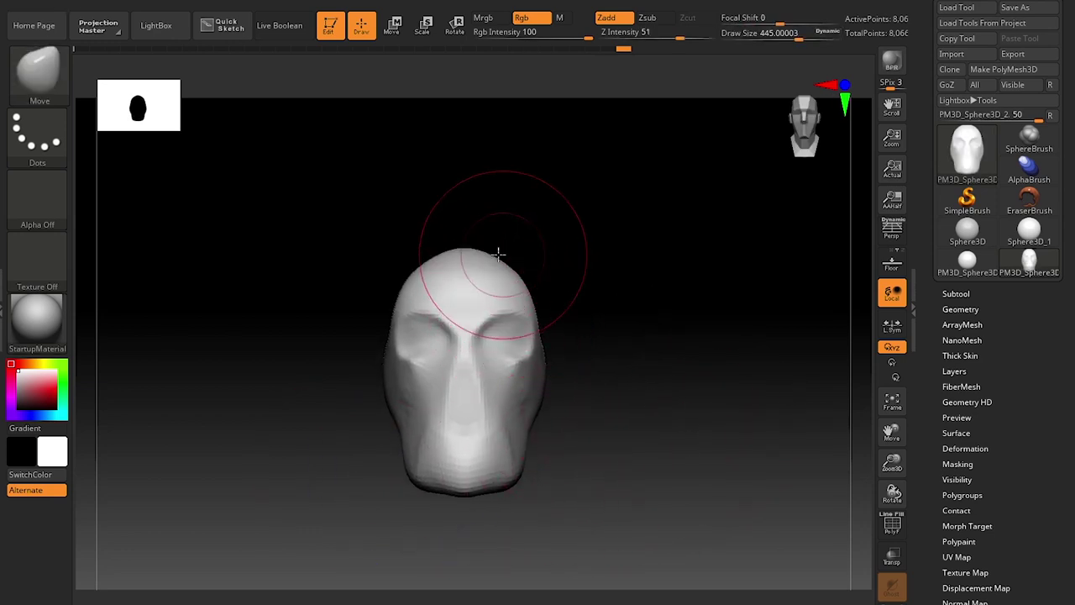
pyautogui.moveTo(615, 381); pyautogui.dragTo(593, 422)
pyautogui.keyDown('alt'); pyautogui.moveTo(508, 501); pyautogui.dragTo(628, 389); pyautogui.keyUp('alt')
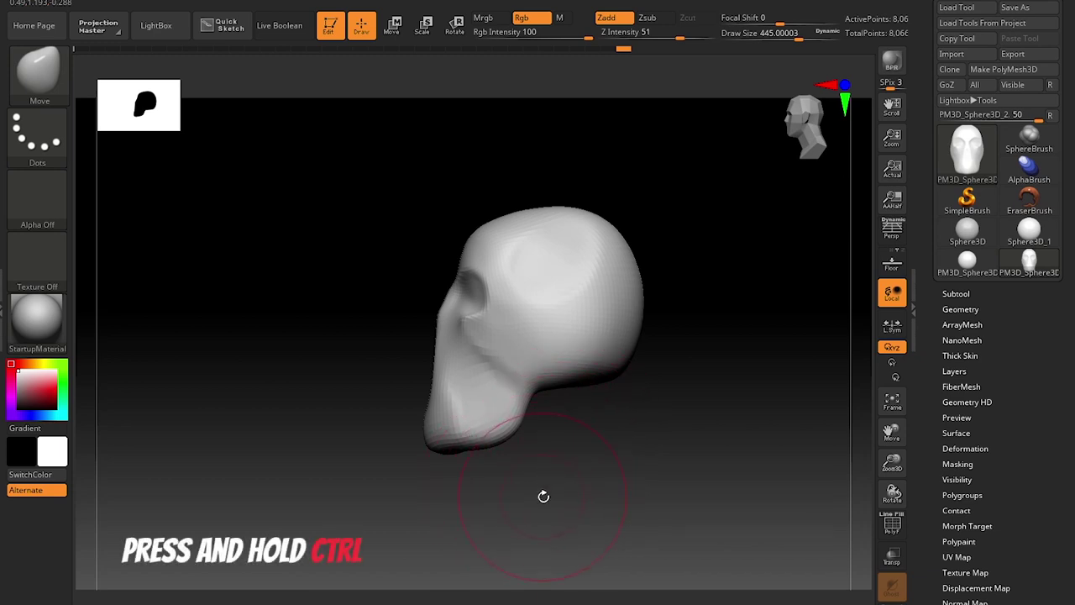
# Mask the lower jaw in side view with a mask selection across the bottom of the skull
pyautogui.press('ctrl')
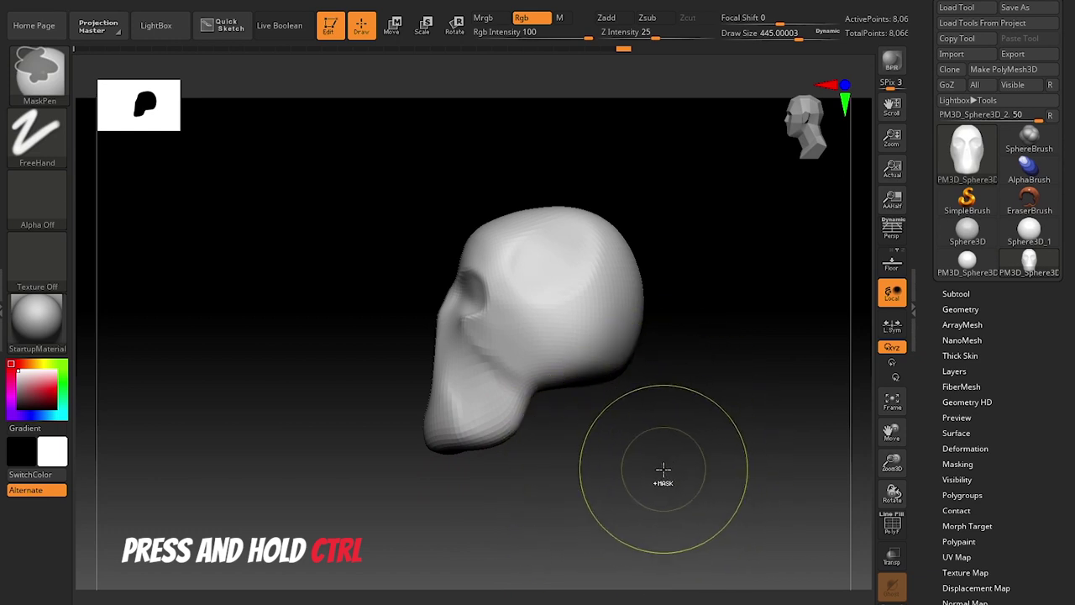
pyautogui.press('ctrl')
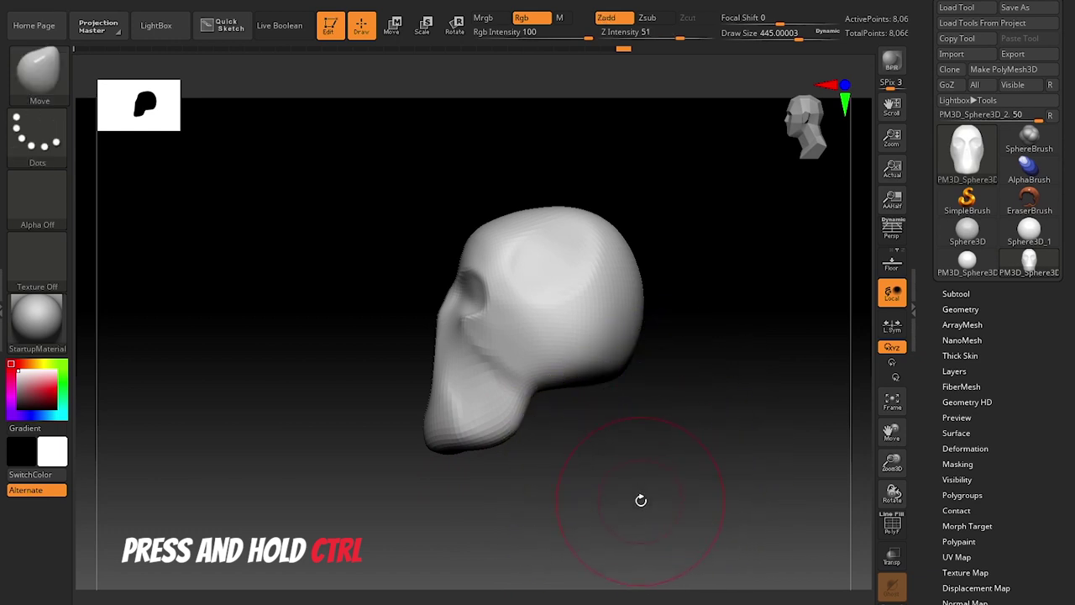
pyautogui.press('ctrl')
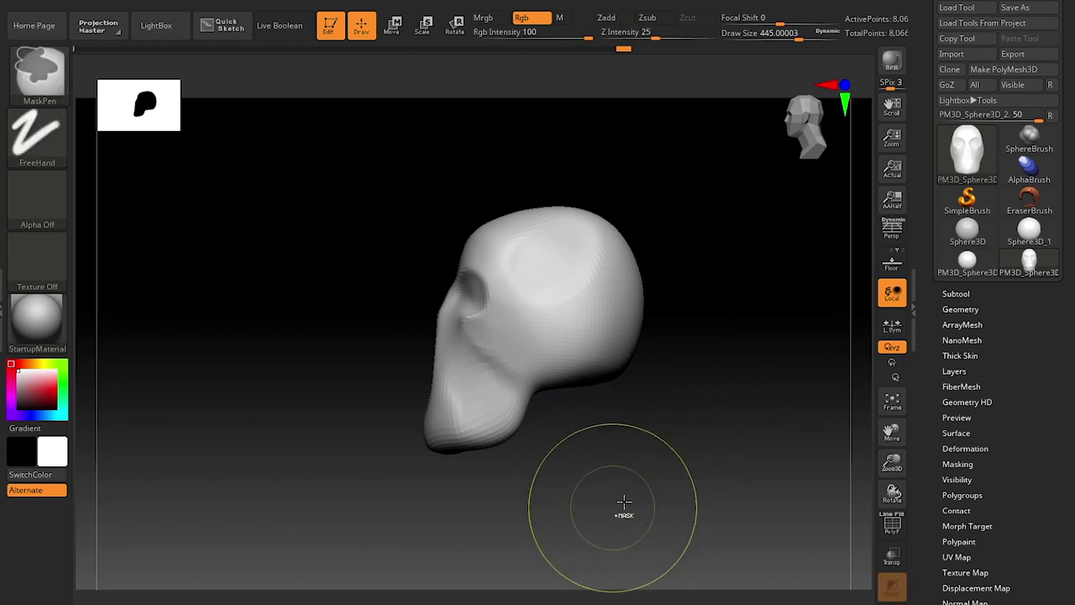
pyautogui.keyDown('ctrl'); pyautogui.moveTo(623, 513); pyautogui.dragTo(335, 383); pyautogui.keyUp('ctrl')
# Push in the unmasked cheeks above the masked jaw with the Move brush, reducing the draw size from about 453 to 202 and raising it to 239
pyautogui.moveTo(420, 480)
pyautogui.mouseDown()
pyautogui.moveTo(473, 489)
pyautogui.moveTo(552, 425)
pyautogui.mouseUp()
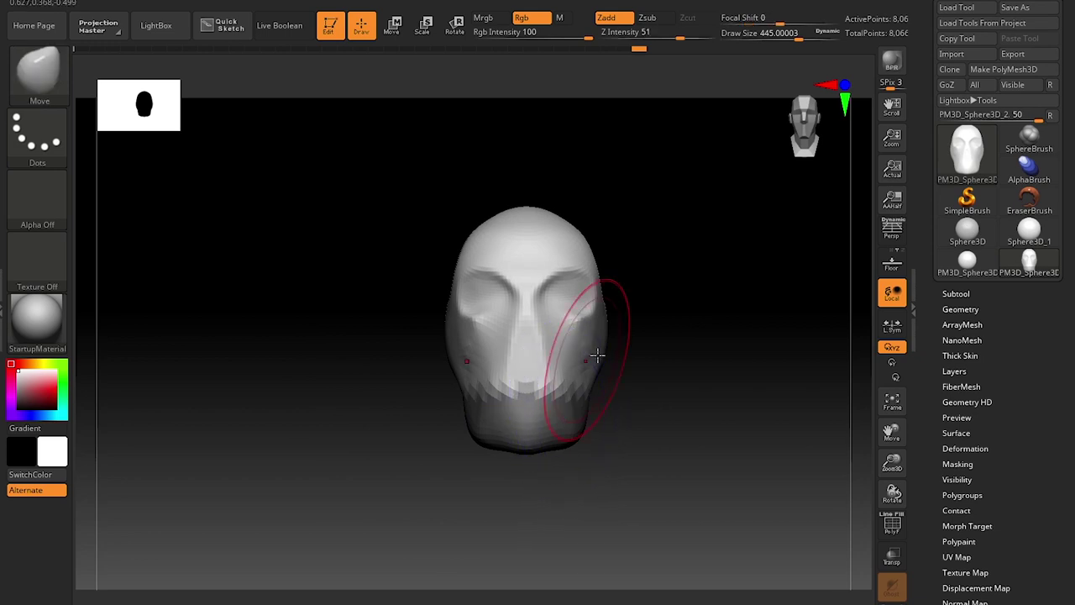
pyautogui.press('s')
pyautogui.moveTo(579, 370)
pyautogui.mouseDown()
pyautogui.moveTo(590, 372)
pyautogui.moveTo(552, 367)
pyautogui.moveTo(579, 365)
pyautogui.mouseUp()
pyautogui.press('s')
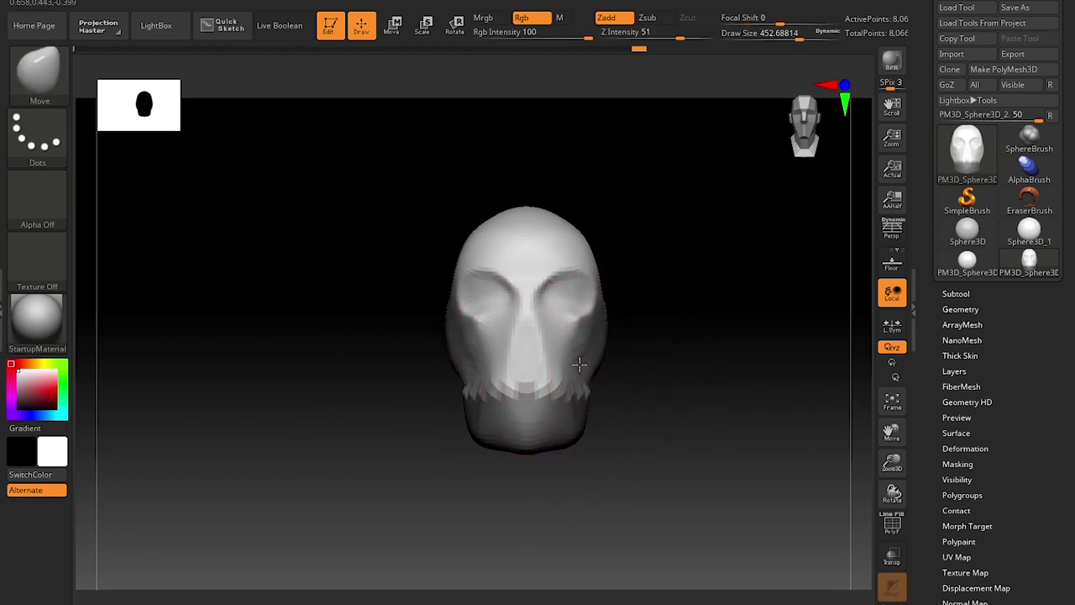
pyautogui.press('[')
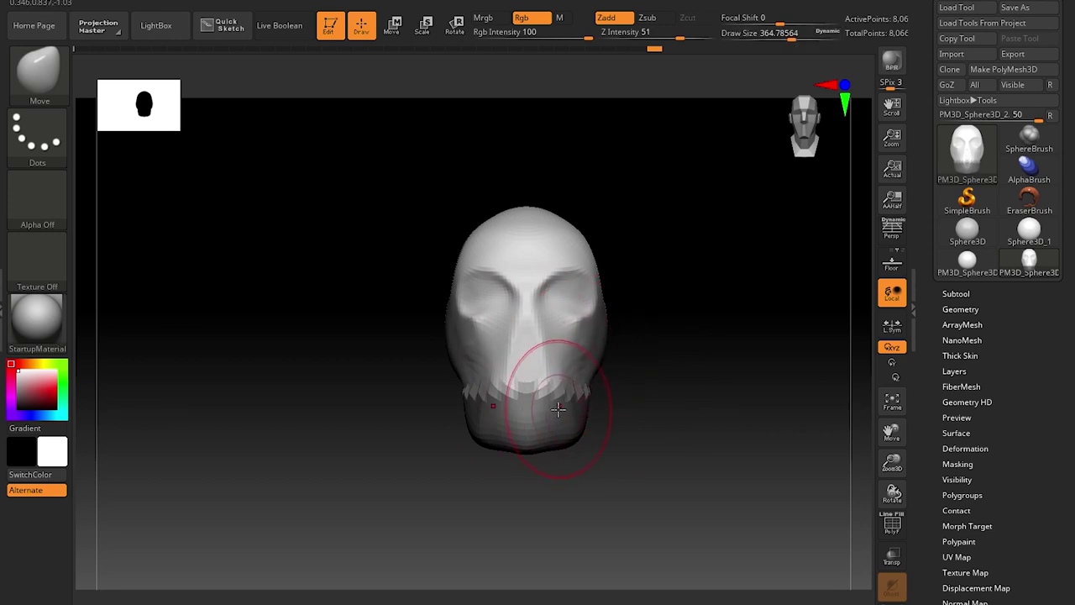
pyautogui.press('[')
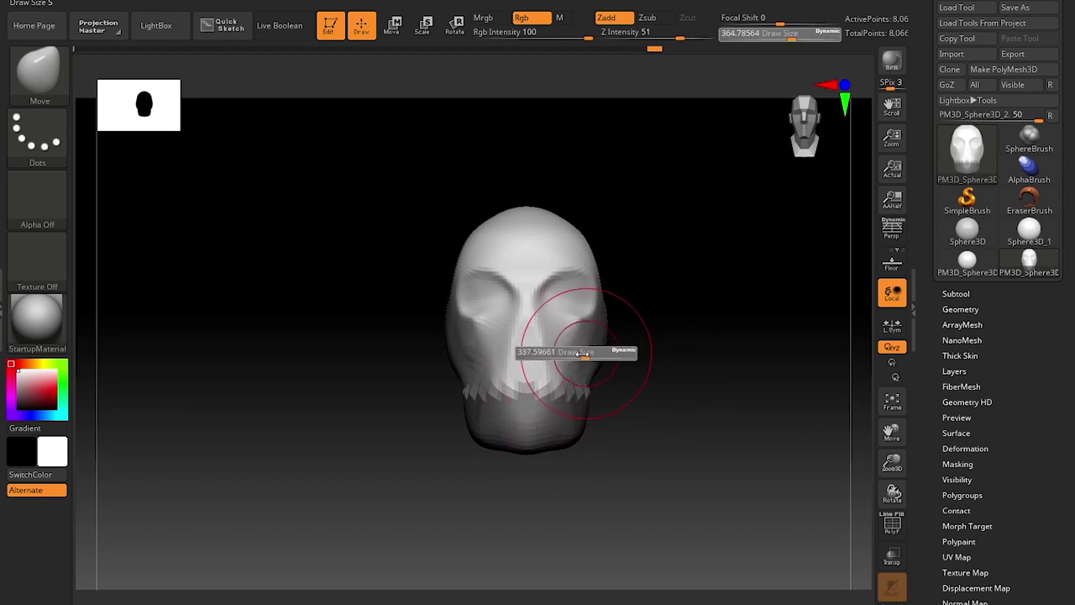
pyautogui.press('[')
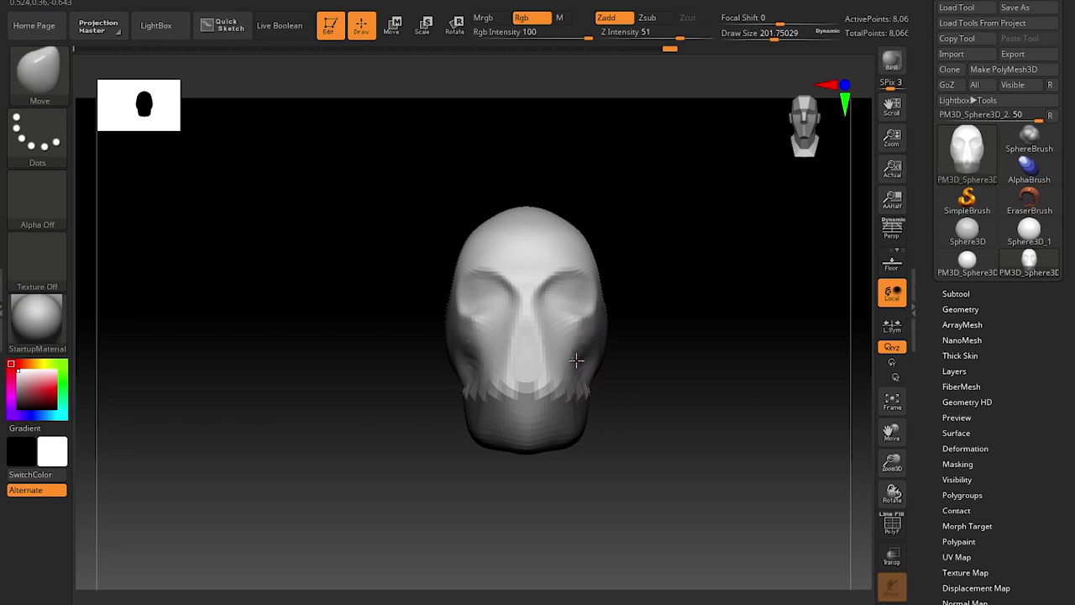
pyautogui.press(']')
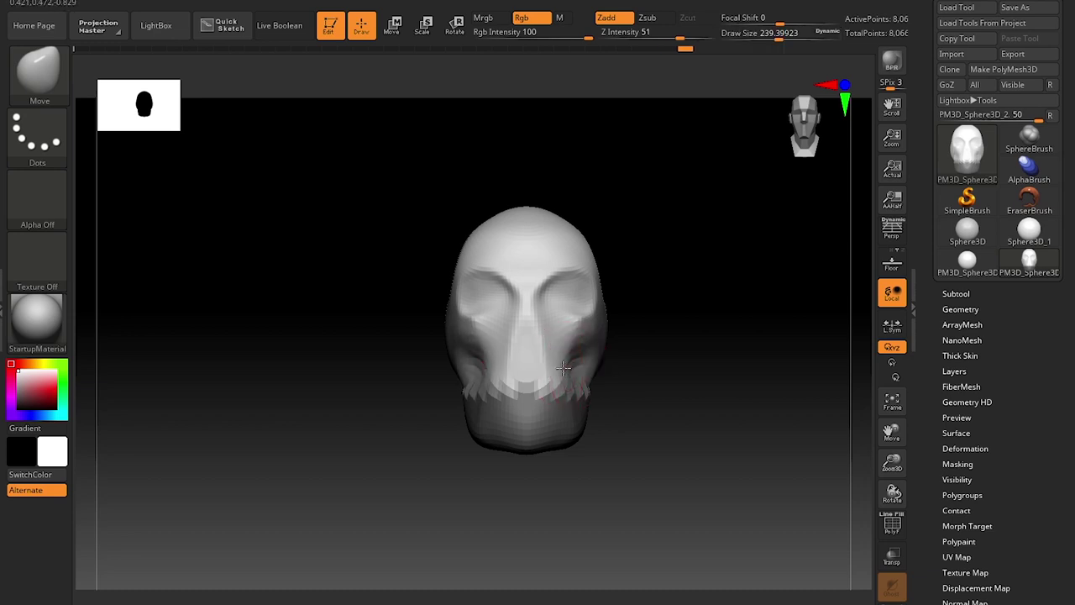
pyautogui.moveTo(621, 414); pyautogui.dragTo(678, 422)
# Invert the mask back and forth between the lower jaw and the rest of the skull
pyautogui.keyDown('ctrl'); pyautogui.click(796, 430); pyautogui.keyUp('ctrl')
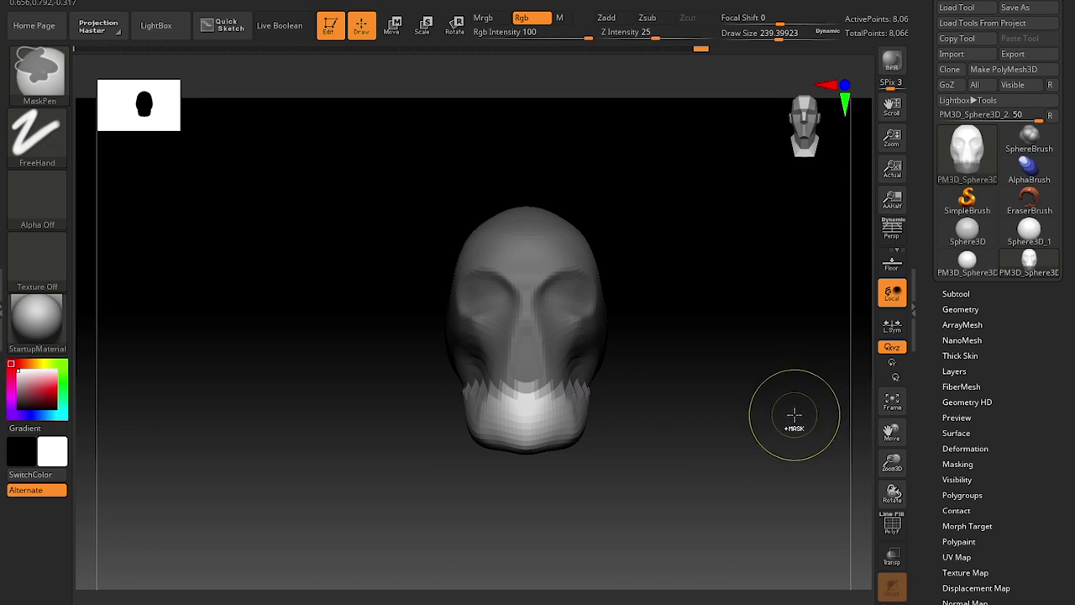
pyautogui.keyDown('ctrl'); pyautogui.click(778, 414); pyautogui.keyUp('ctrl')
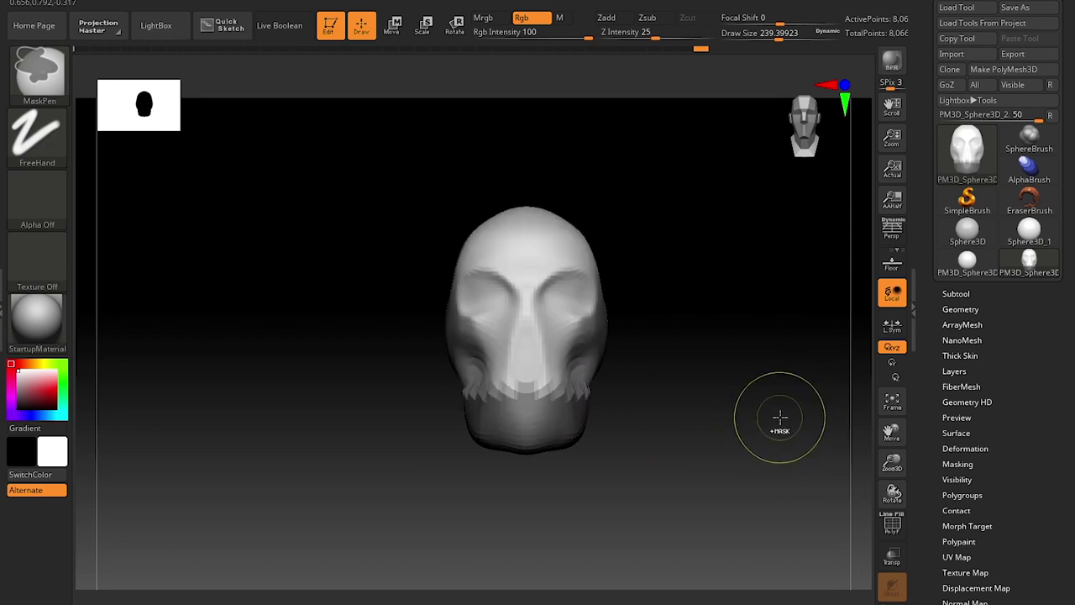
pyautogui.keyDown('ctrl'); pyautogui.click(780, 424); pyautogui.keyUp('ctrl')
pyautogui.keyDown('ctrl'); pyautogui.click(774, 428); pyautogui.keyUp('ctrl')
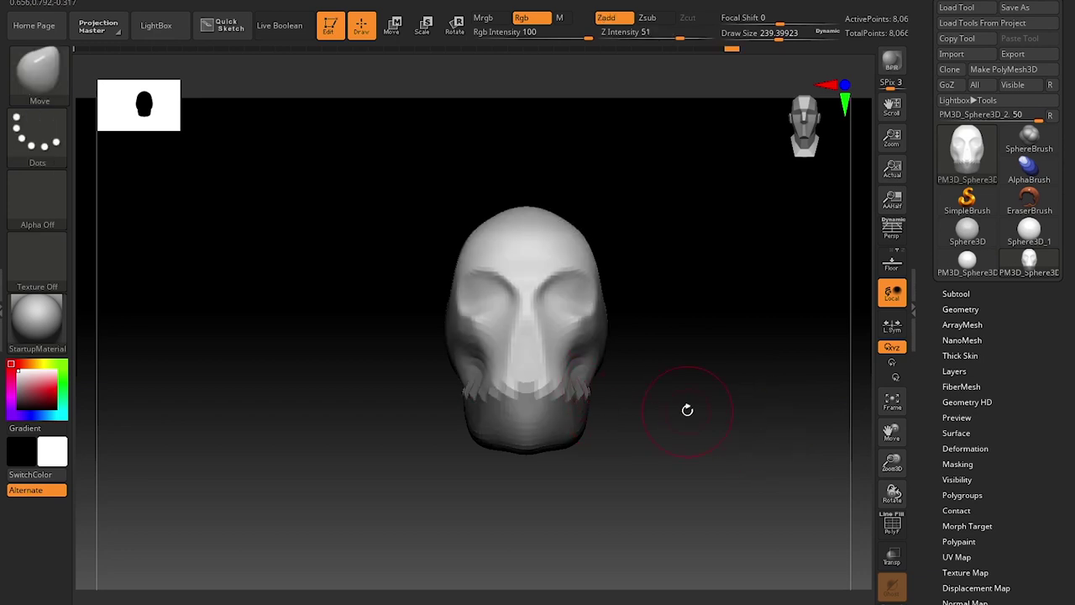
pyautogui.keyDown('ctrl'); pyautogui.click(792, 413); pyautogui.keyUp('ctrl')
# Change the MaskPen brush's stroke type from FreeHand to Lasso
pyautogui.press('ctrl')
pyautogui.press('ctrl')
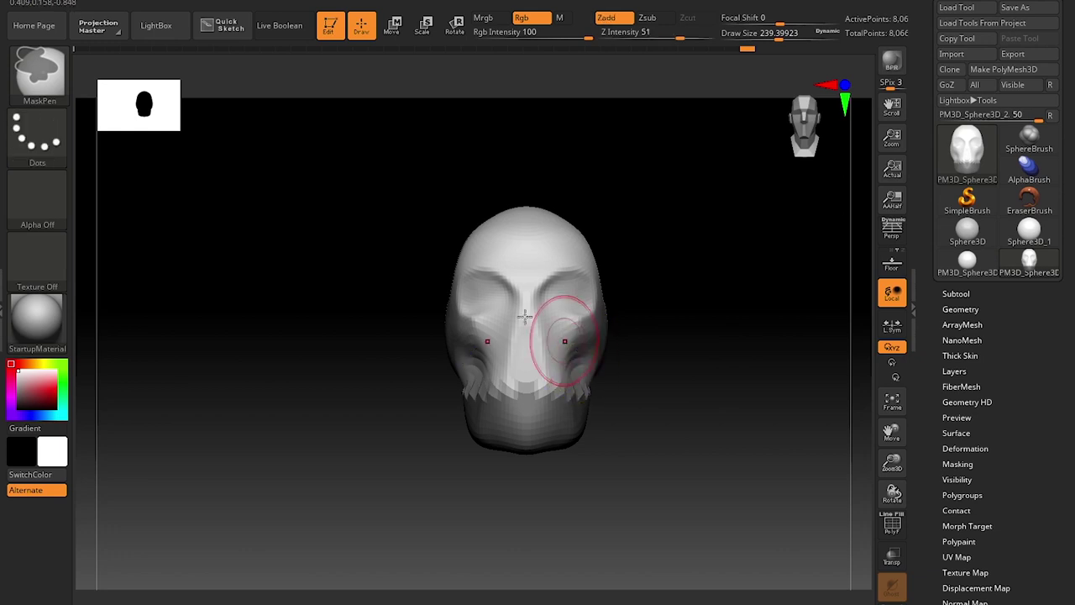
pyautogui.keyDown('ctrl'); pyautogui.click(42, 150); pyautogui.keyUp('ctrl')
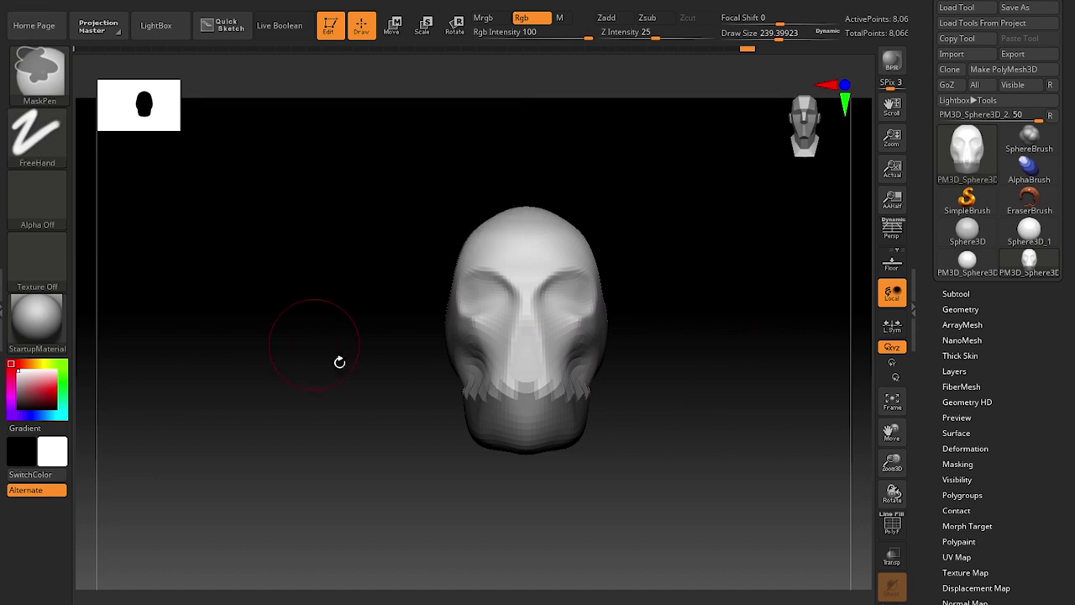
pyautogui.press('ctrl')
pyautogui.press('ctrl')
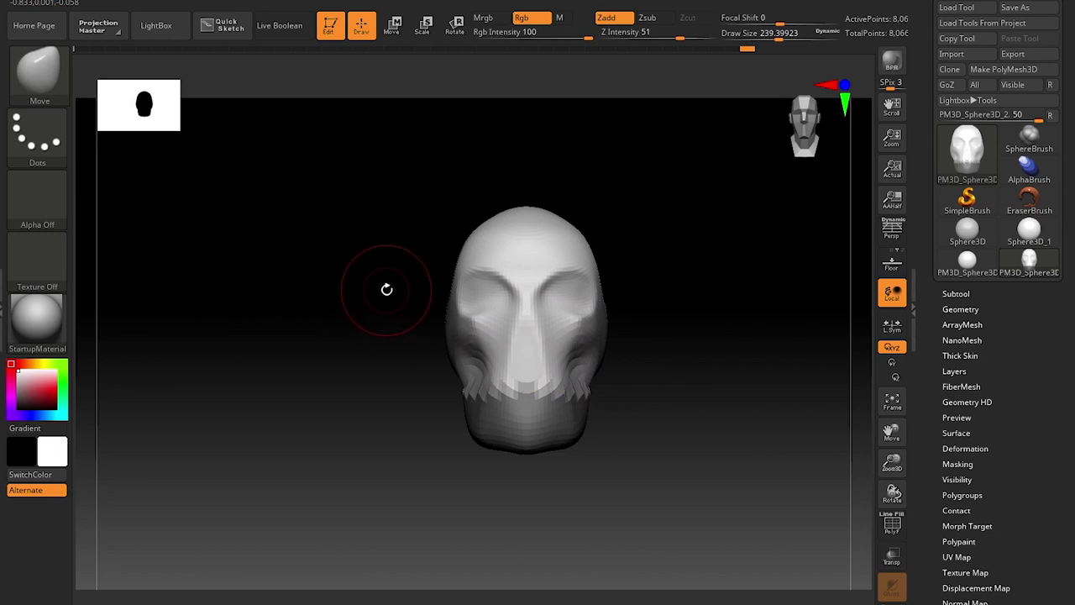
pyautogui.press('ctrl')
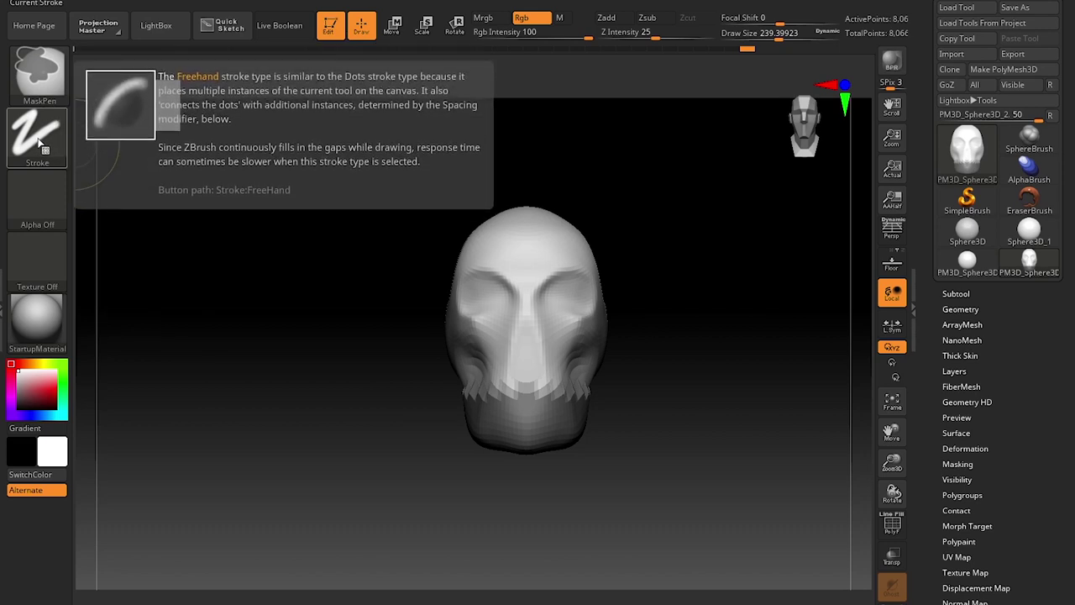
pyautogui.click(38, 141)
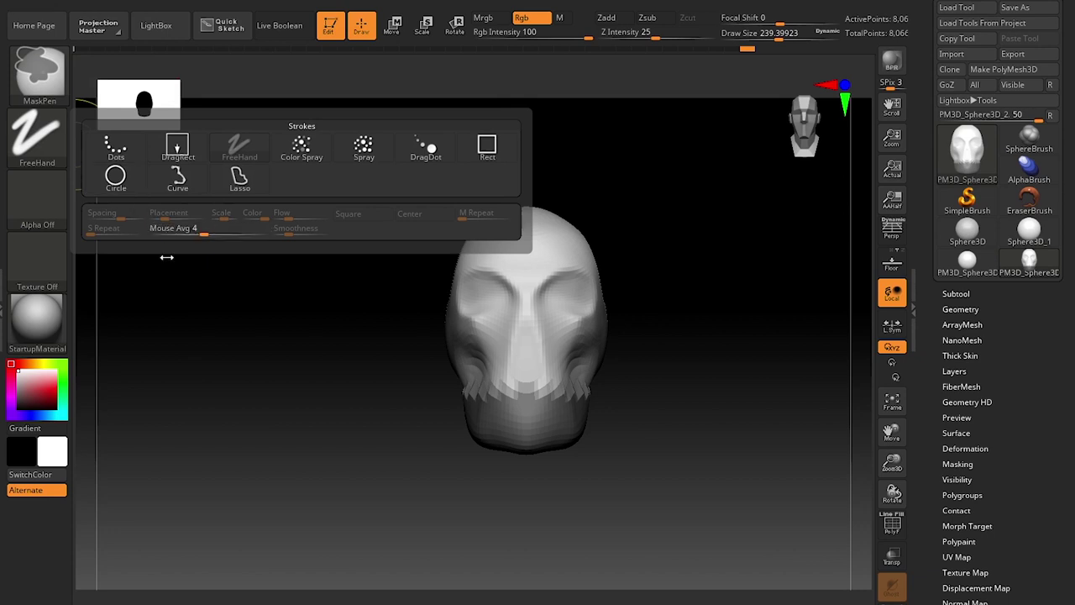
pyautogui.click(60, 156)
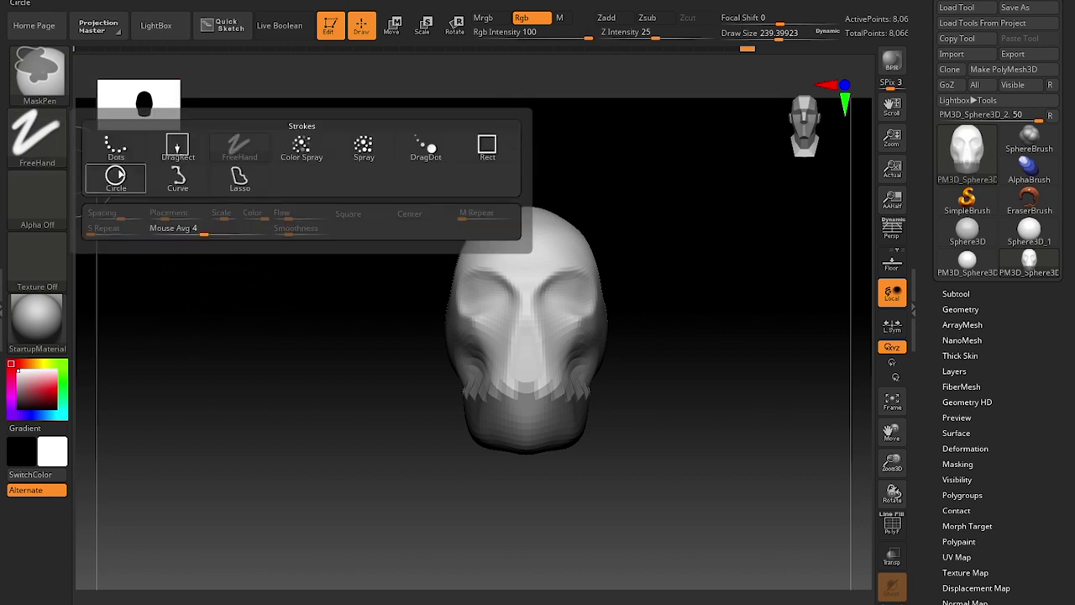
pyautogui.click(257, 187)
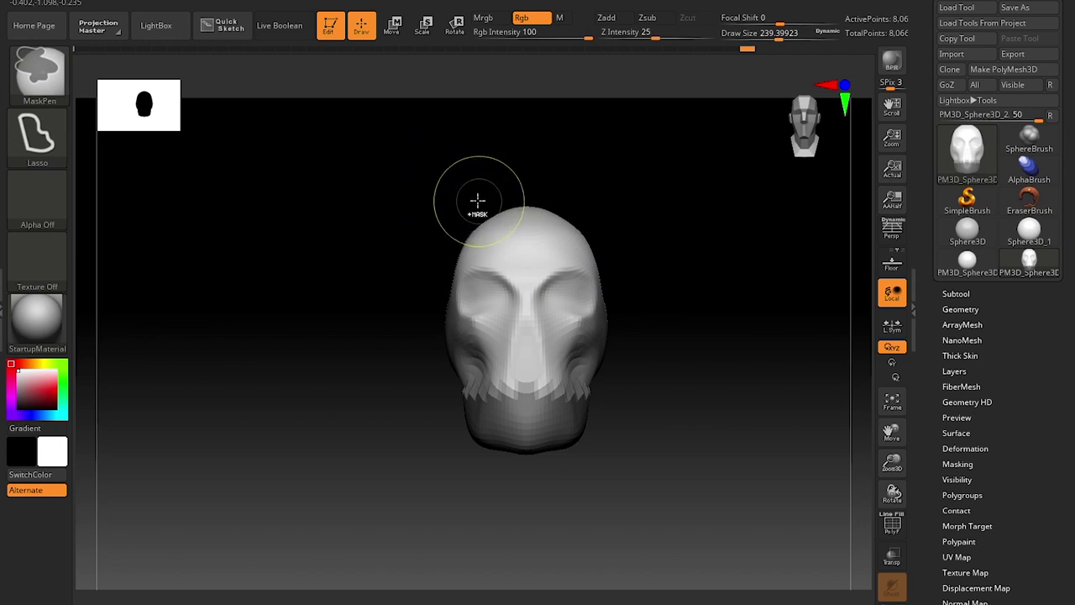
# Mask the skull's upper area, one cheek and the remaining outer face around the nose bridge with freehand lasso selections
pyautogui.keyDown('ctrl'); pyautogui.moveTo(471, 198); pyautogui.dragTo(453, 161); pyautogui.keyUp('ctrl')
pyautogui.keyDown('ctrl'); pyautogui.moveTo(679, 260); pyautogui.dragTo(552, 322); pyautogui.keyUp('ctrl')
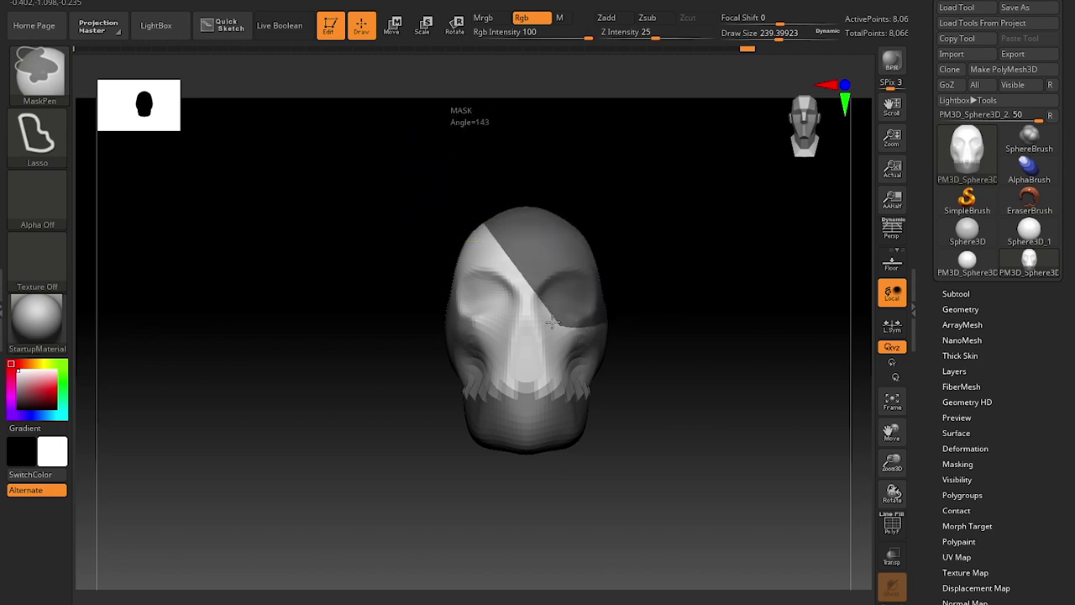
pyautogui.keyDown('ctrl'); pyautogui.moveTo(398, 379); pyautogui.dragTo(438, 247); pyautogui.keyUp('ctrl')
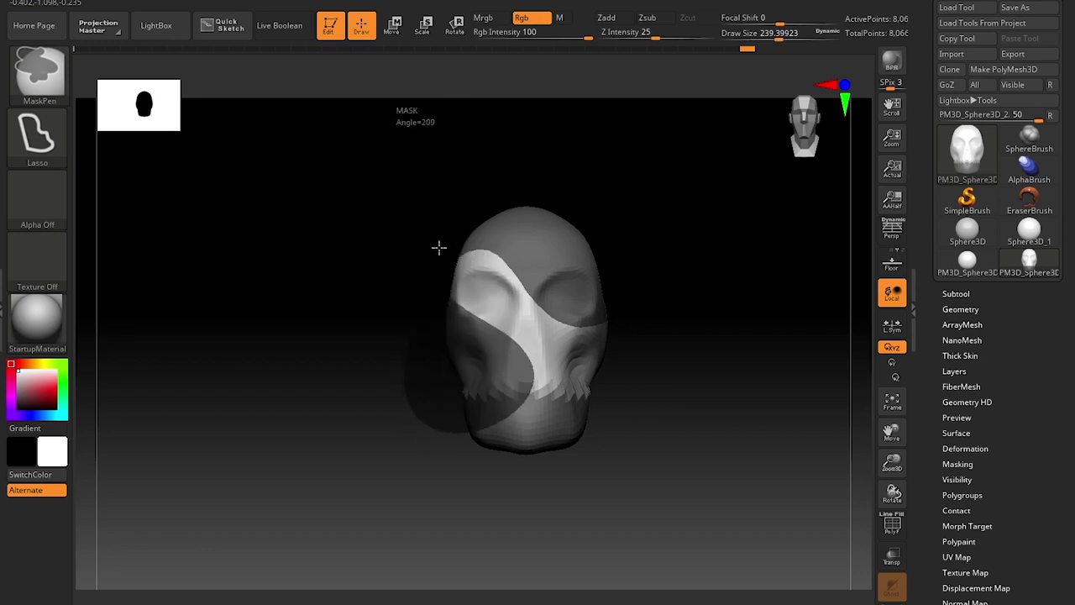
pyautogui.keyDown('ctrl'); pyautogui.moveTo(544, 376); pyautogui.dragTo(638, 395); pyautogui.keyUp('ctrl')
pyautogui.moveTo(743, 407); pyautogui.dragTo(654, 416)
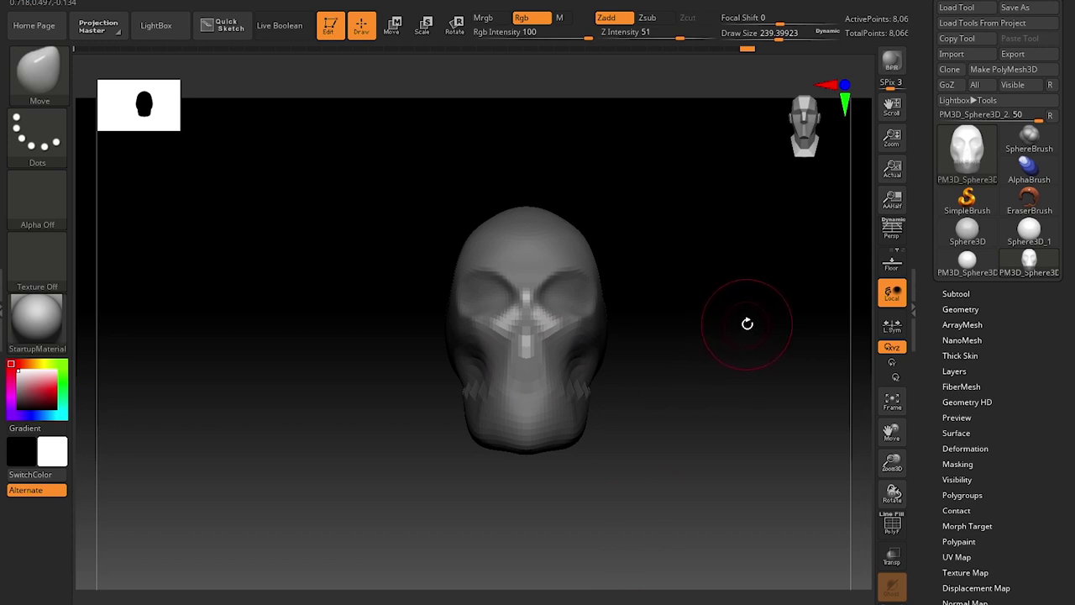
# Clear the whole mask with a lasso drawn in the empty canvas beside the skull
pyautogui.press('ctrl')
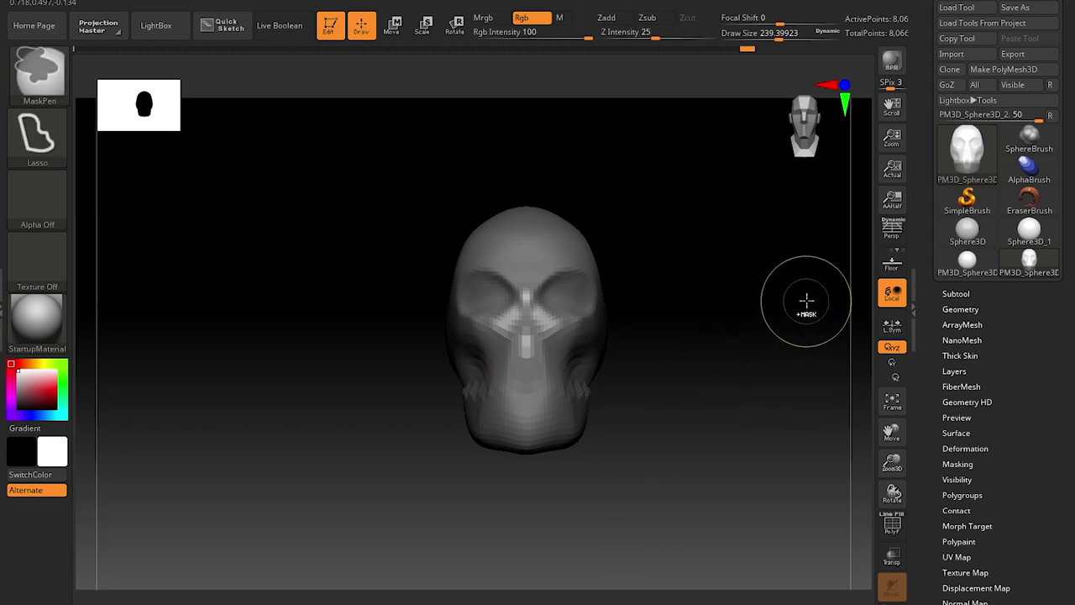
pyautogui.moveTo(685, 512)
pyautogui.keyDown('ctrl'); pyautogui.mouseDown()
pyautogui.moveTo(722, 546)
pyautogui.moveTo(798, 538)
pyautogui.moveTo(831, 462)
pyautogui.mouseUp(); pyautogui.keyUp('ctrl')
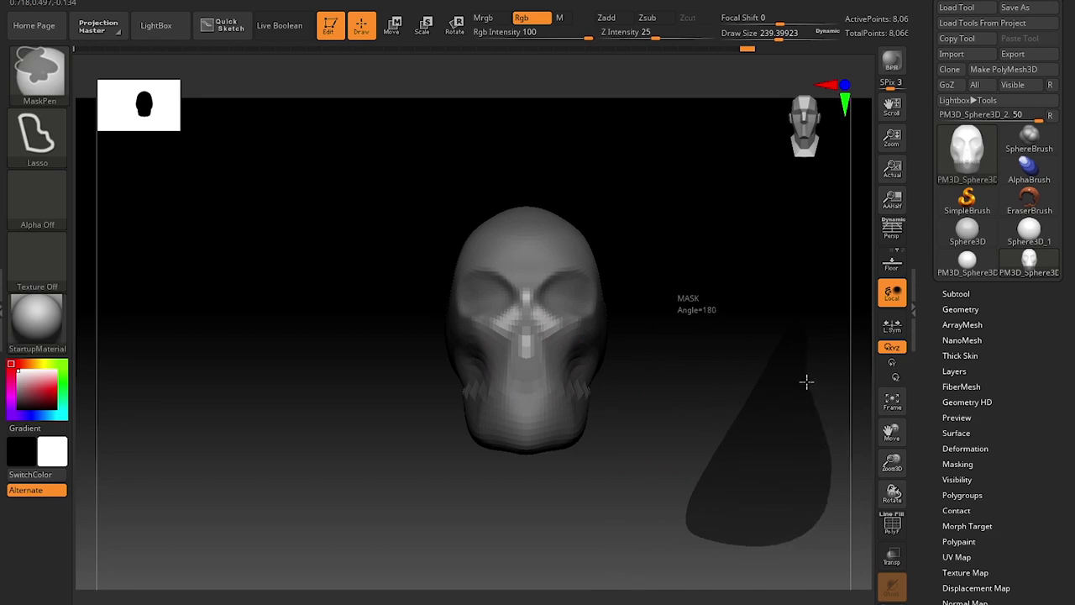
pyautogui.keyDown('ctrl'); pyautogui.moveTo(806, 381); pyautogui.dragTo(807, 379); pyautogui.keyUp('ctrl')
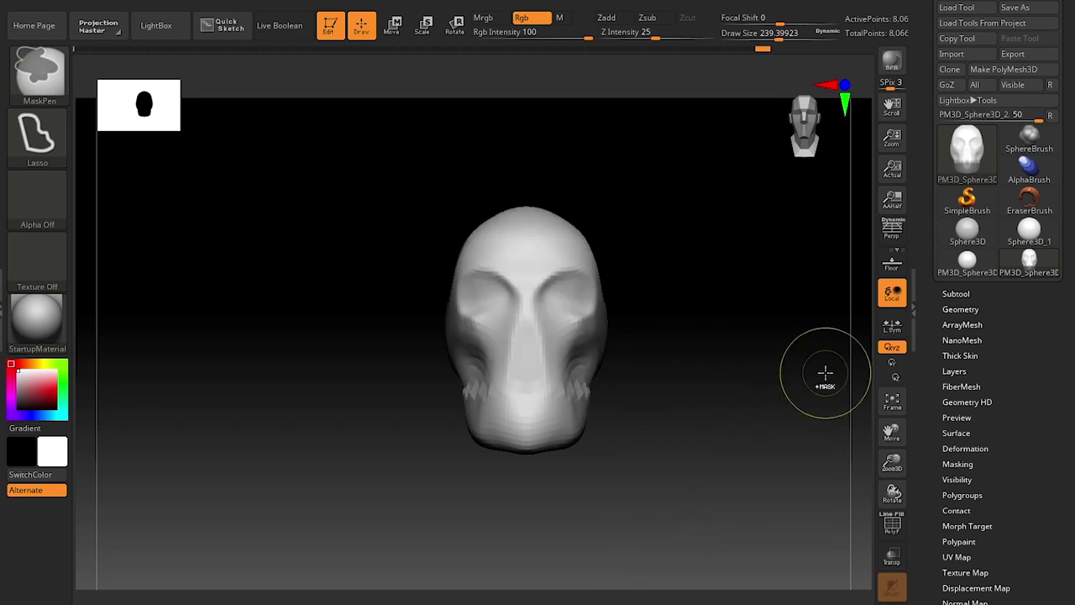
# Change the MaskPen stroke type from Lasso to Dots and paint a mask over the nose bridge at a draw size of about 257
pyautogui.keyDown('ctrl'); pyautogui.click(37, 134); pyautogui.keyUp('ctrl')
pyautogui.click(116, 156)
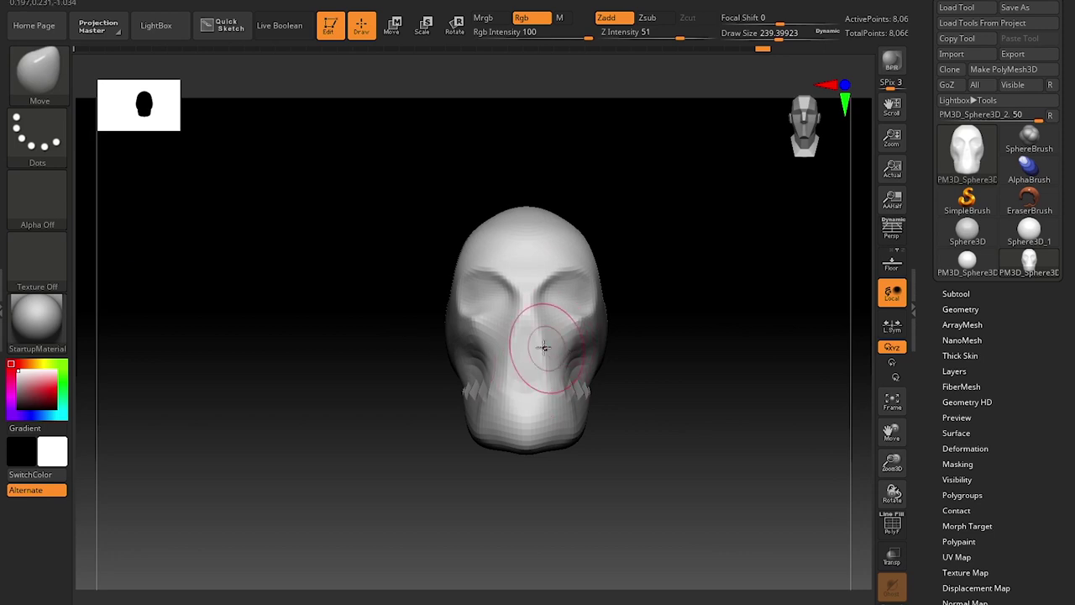
pyautogui.press('ctrl')
pyautogui.moveTo(538, 342)
pyautogui.keyDown('ctrl'); pyautogui.mouseDown()
pyautogui.moveTo(550, 303)
pyautogui.moveTo(525, 382)
pyautogui.moveTo(544, 334)
pyautogui.mouseUp(); pyautogui.keyUp('ctrl')
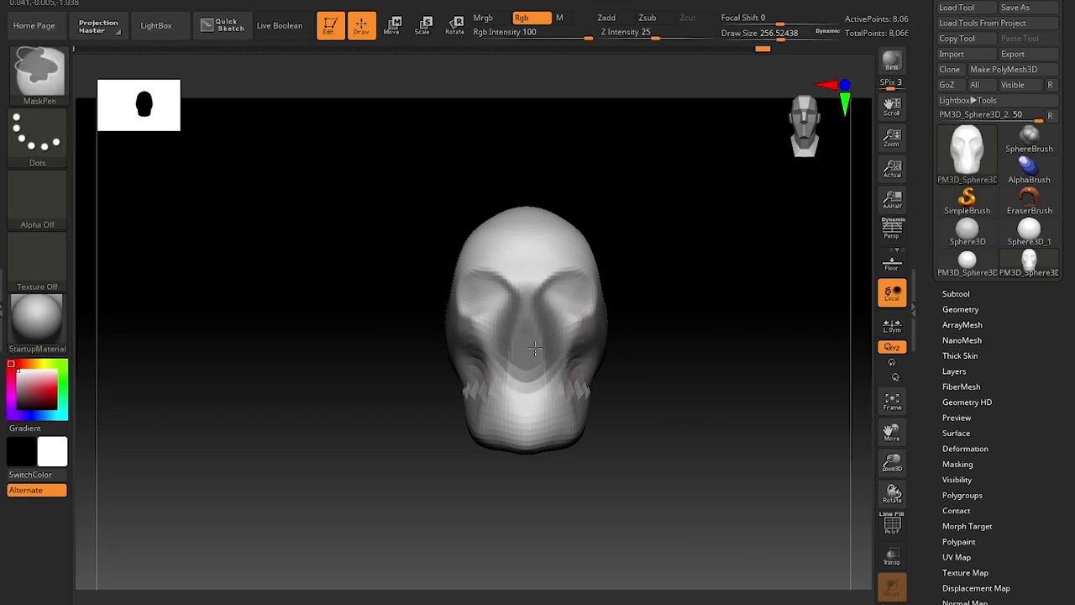
# Invert the nose bridge mask onto the rest of the skull and clear it completely
pyautogui.keyDown('ctrl'); pyautogui.click(792, 456); pyautogui.keyUp('ctrl')
pyautogui.keyDown('ctrl'); pyautogui.click(790, 456); pyautogui.keyUp('ctrl')
pyautogui.keyDown('ctrl'); pyautogui.click(789, 457); pyautogui.keyUp('ctrl')
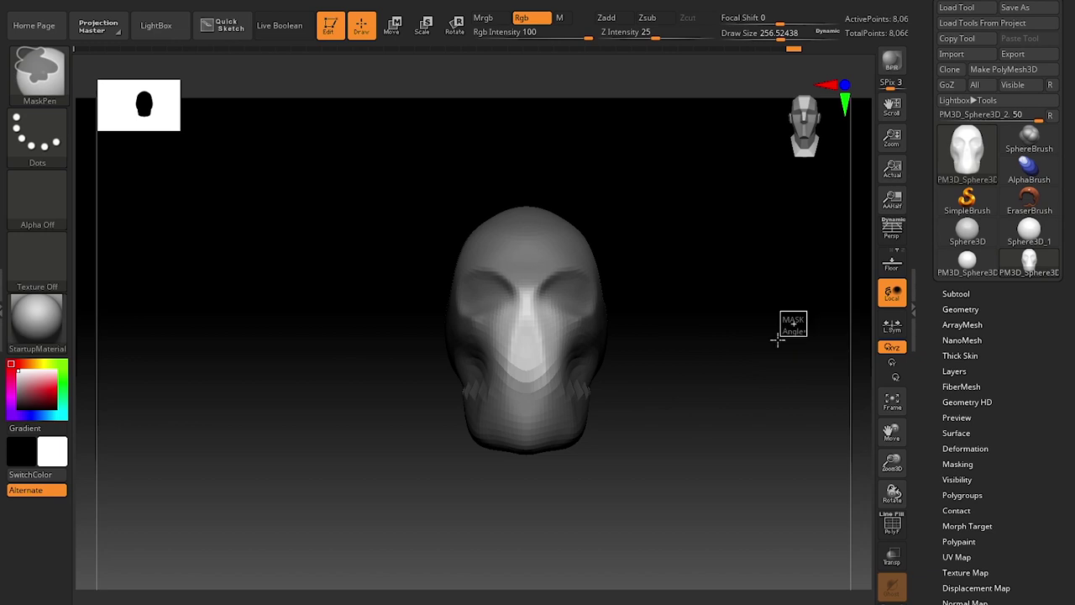
pyautogui.moveTo(777, 338)
pyautogui.keyDown('ctrl'); pyautogui.mouseDown()
pyautogui.moveTo(715, 408)
pyautogui.moveTo(694, 456)
pyautogui.mouseUp(); pyautogui.keyUp('ctrl')
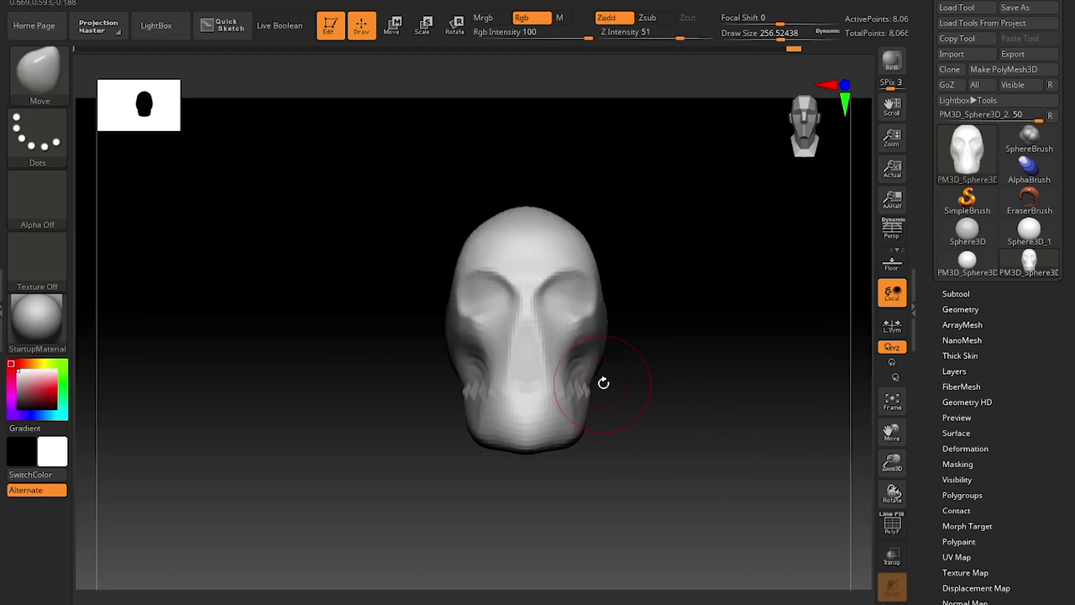
# Smooth away the jagged ridges on both cheeks above the jaw, raising the draw size to about 245
pyautogui.press('shift')
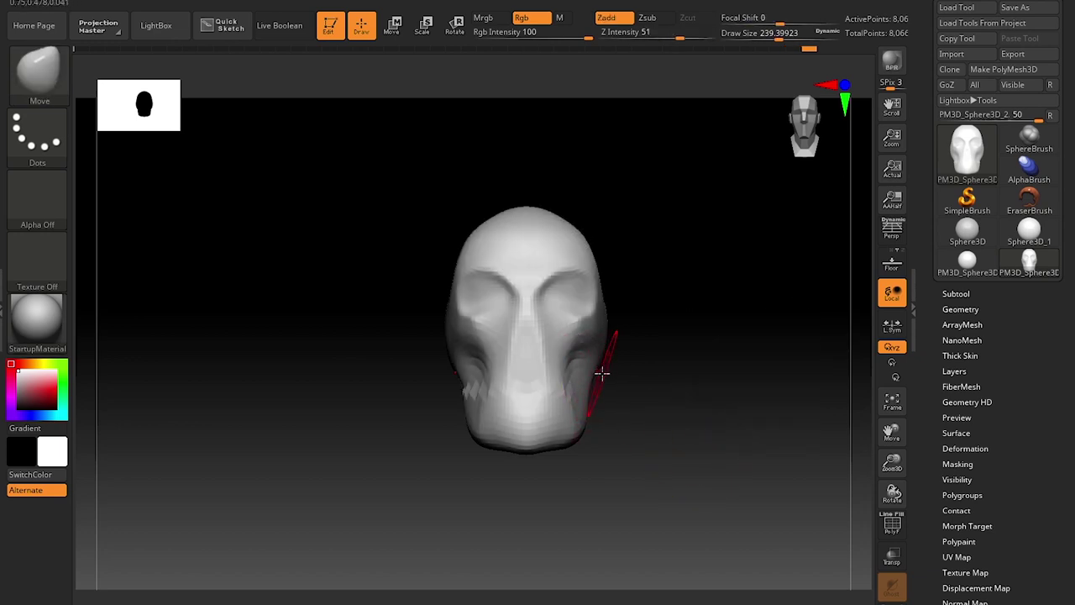
pyautogui.moveTo(595, 372)
pyautogui.keyDown('shift'); pyautogui.mouseDown()
pyautogui.moveTo(582, 391)
pyautogui.moveTo(640, 432)
pyautogui.moveTo(597, 385)
pyautogui.mouseUp(); pyautogui.keyUp('shift')
pyautogui.press('s')
pyautogui.moveTo(546, 361)
pyautogui.mouseDown()
pyautogui.moveTo(509, 408)
pyautogui.moveTo(525, 408)
pyautogui.mouseUp()
pyautogui.press('s')
pyautogui.moveTo(547, 383); pyautogui.dragTo(538, 382)
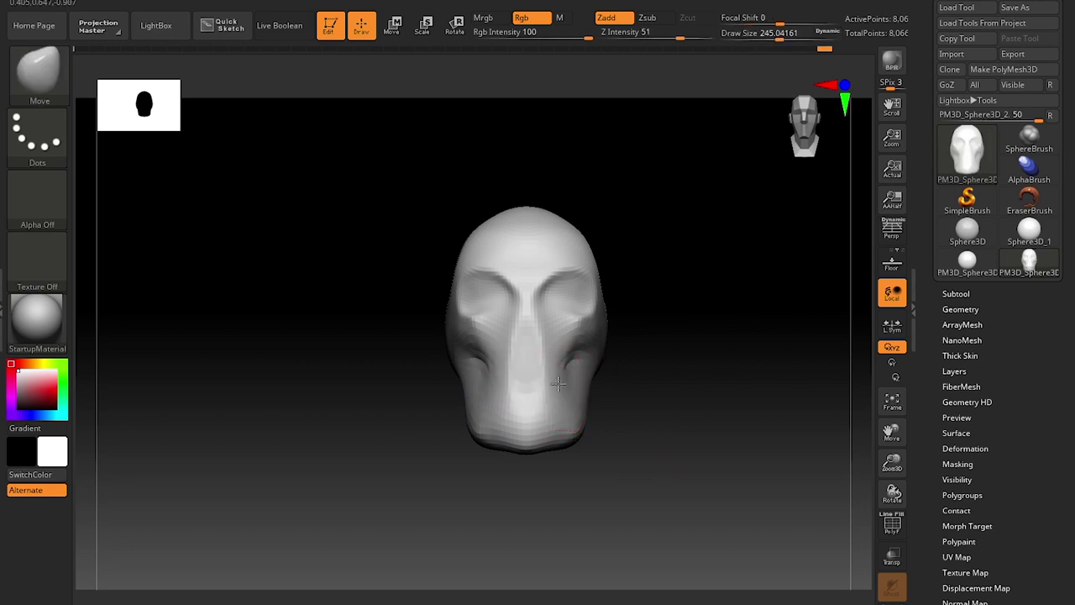
# Push in the sides of the jaw below the cheekbones with the Move brush, using draw sizes of about 207 and 268
pyautogui.press('s')
pyautogui.moveTo(554, 382); pyautogui.dragTo(547, 383)
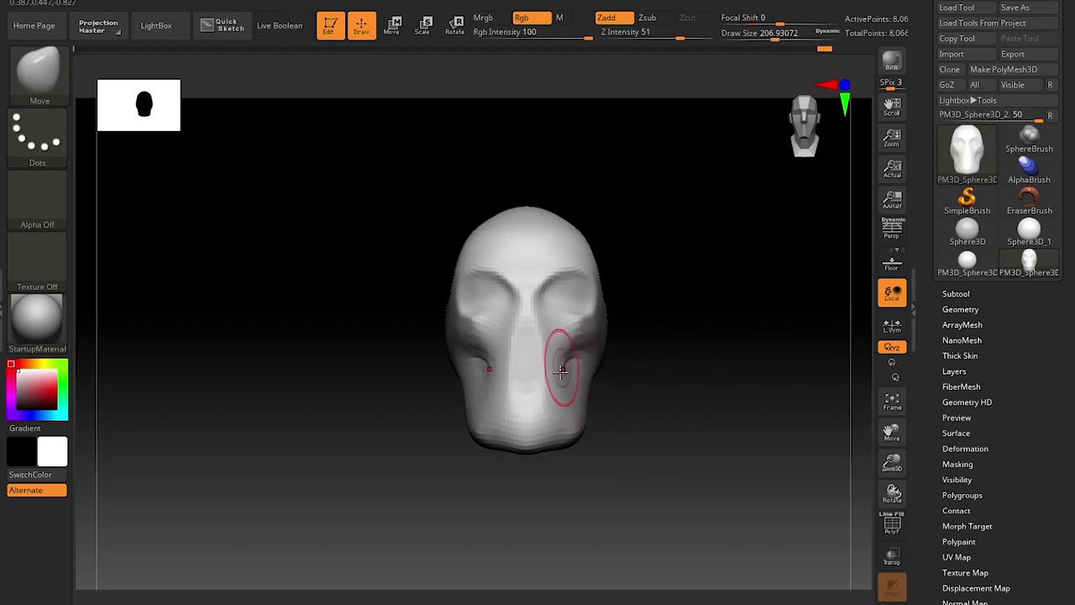
pyautogui.moveTo(594, 376); pyautogui.dragTo(564, 444)
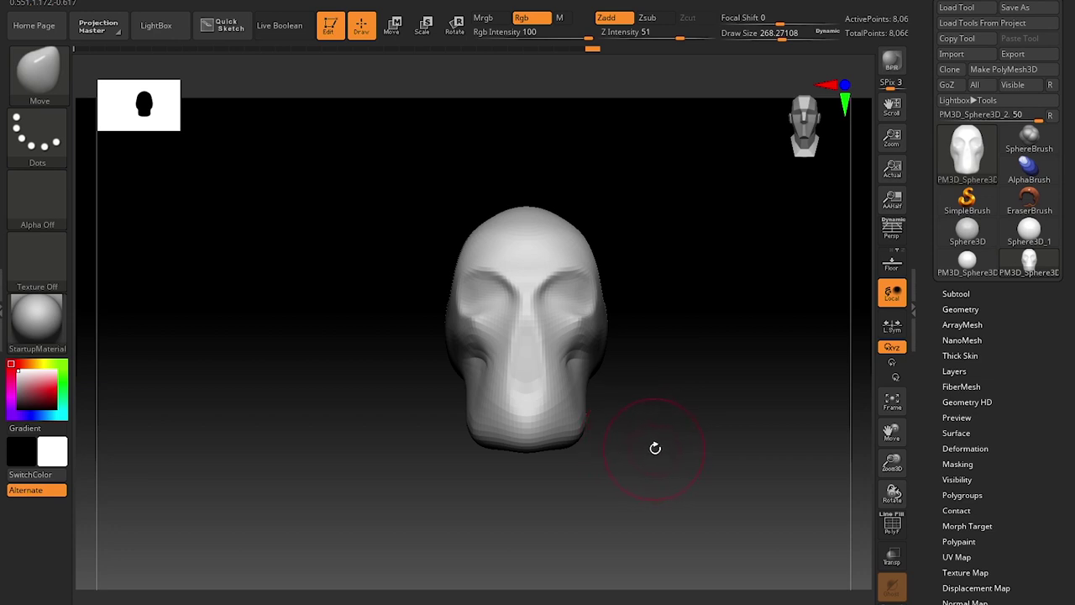
# Mask the lower half of the skull with a selection across the nose and clear the mask
pyautogui.keyDown('ctrl'); pyautogui.moveTo(772, 331); pyautogui.dragTo(450, 510); pyautogui.keyUp('ctrl')
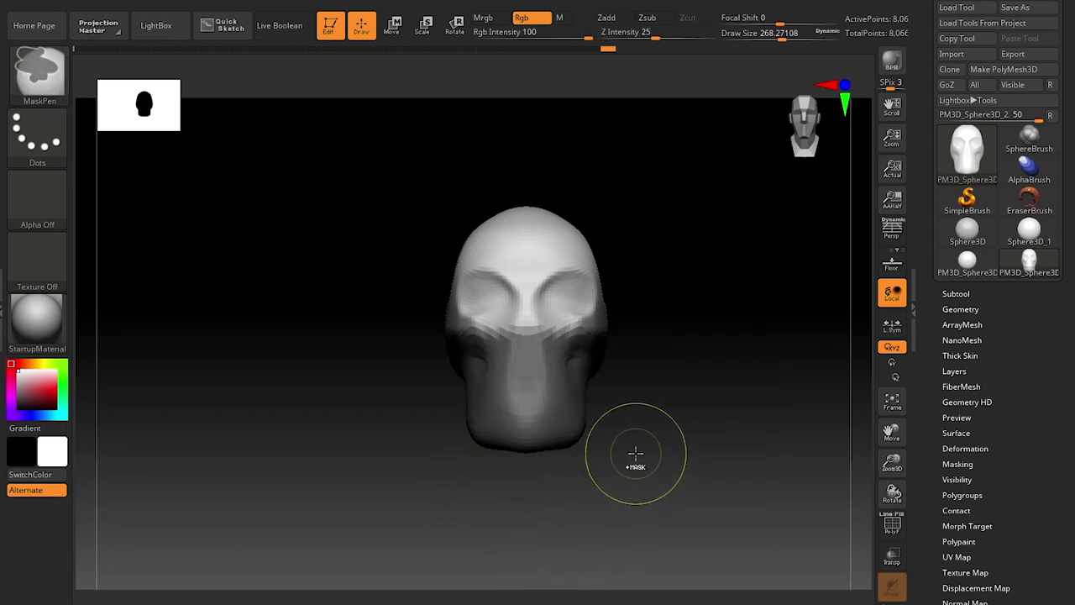
pyautogui.keyDown('ctrl'); pyautogui.moveTo(662, 430); pyautogui.dragTo(666, 451); pyautogui.keyUp('ctrl')
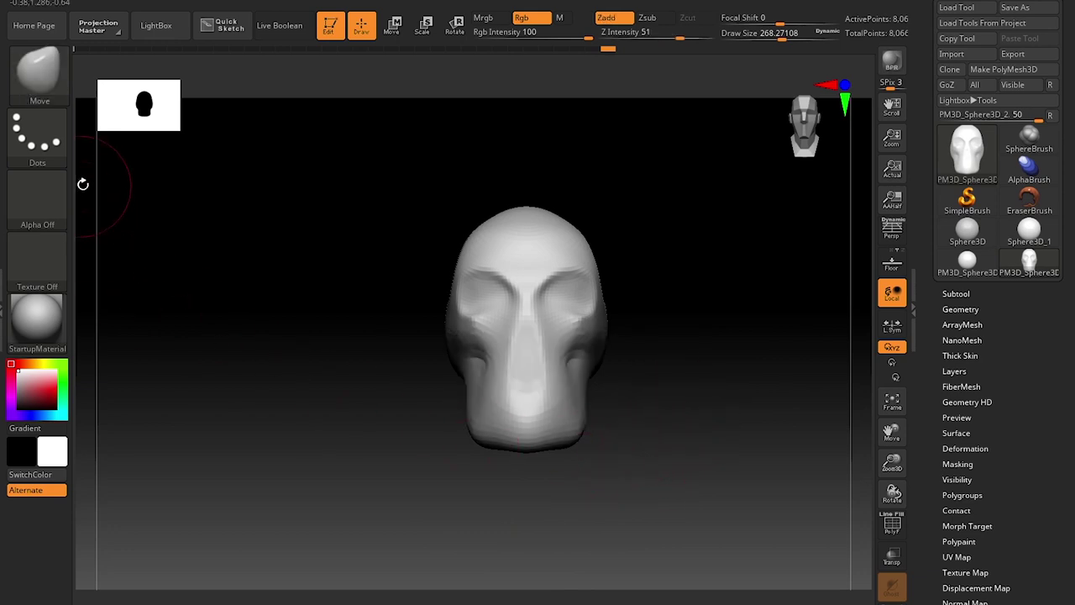
pyautogui.press('ctrl')
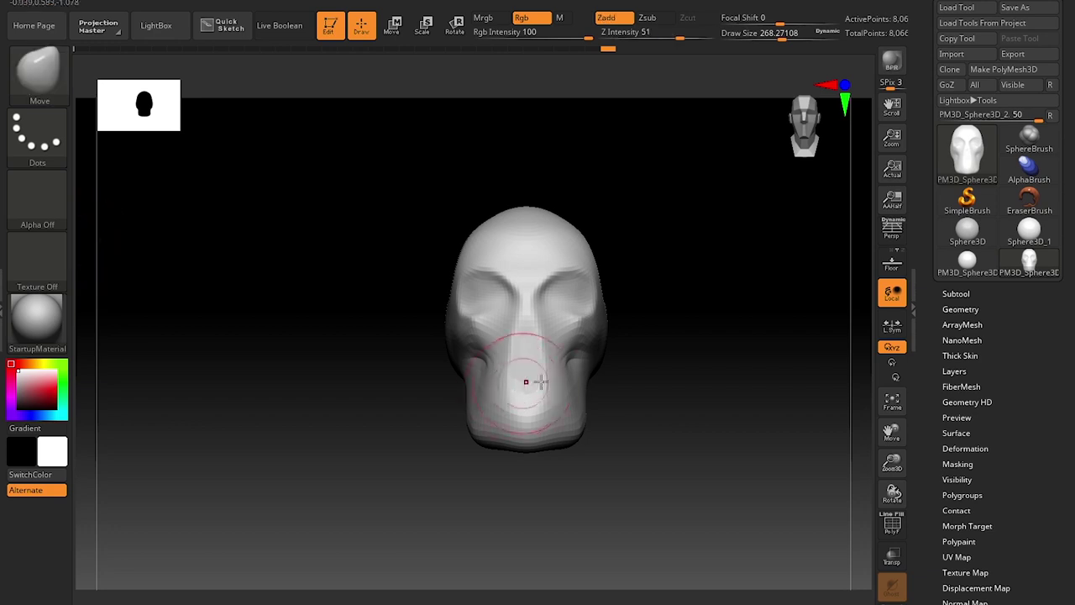
# Try a SelectRect visibility selection over the lower face, and compare it with masking the same area and clearing the mask
pyautogui.hotkey('ctrl', 'shift')
pyautogui.moveTo(721, 317)
pyautogui.keyDown('ctrl'); pyautogui.keyDown('shift'); pyautogui.mouseDown()
pyautogui.moveTo(509, 466)
pyautogui.moveTo(502, 484)
pyautogui.moveTo(698, 422)
pyautogui.moveTo(416, 506)
pyautogui.moveTo(357, 504)
pyautogui.moveTo(425, 364)
pyautogui.moveTo(612, 479)
pyautogui.moveTo(351, 467)
pyautogui.moveTo(333, 434)
pyautogui.moveTo(294, 499)
pyautogui.moveTo(473, 417)
pyautogui.moveTo(473, 316)
pyautogui.moveTo(375, 328)
pyautogui.moveTo(336, 463)
pyautogui.moveTo(365, 478)
pyautogui.moveTo(364, 494)
pyautogui.moveTo(395, 531)
pyautogui.moveTo(507, 488)
pyautogui.moveTo(372, 379)
pyautogui.moveTo(392, 538)
pyautogui.moveTo(372, 523)
pyautogui.moveTo(378, 517)
pyautogui.mouseUp(); pyautogui.keyUp('shift'); pyautogui.keyUp('ctrl')
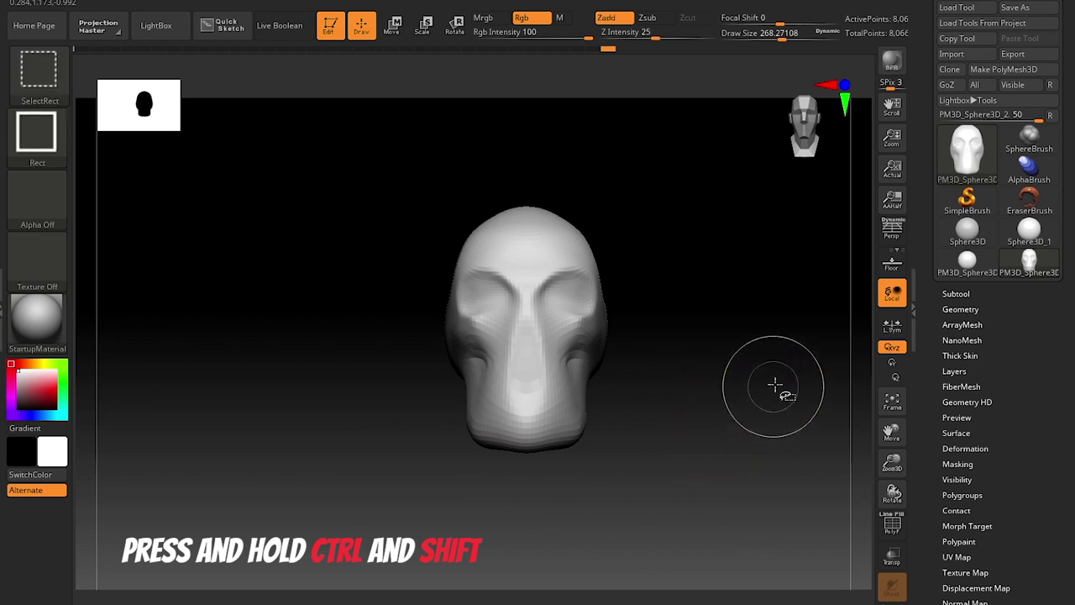
pyautogui.moveTo(786, 354)
pyautogui.keyDown('ctrl'); pyautogui.keyDown('shift'); pyautogui.mouseDown()
pyautogui.moveTo(738, 420)
pyautogui.moveTo(626, 514)
pyautogui.mouseUp(); pyautogui.keyUp('shift'); pyautogui.keyUp('ctrl')
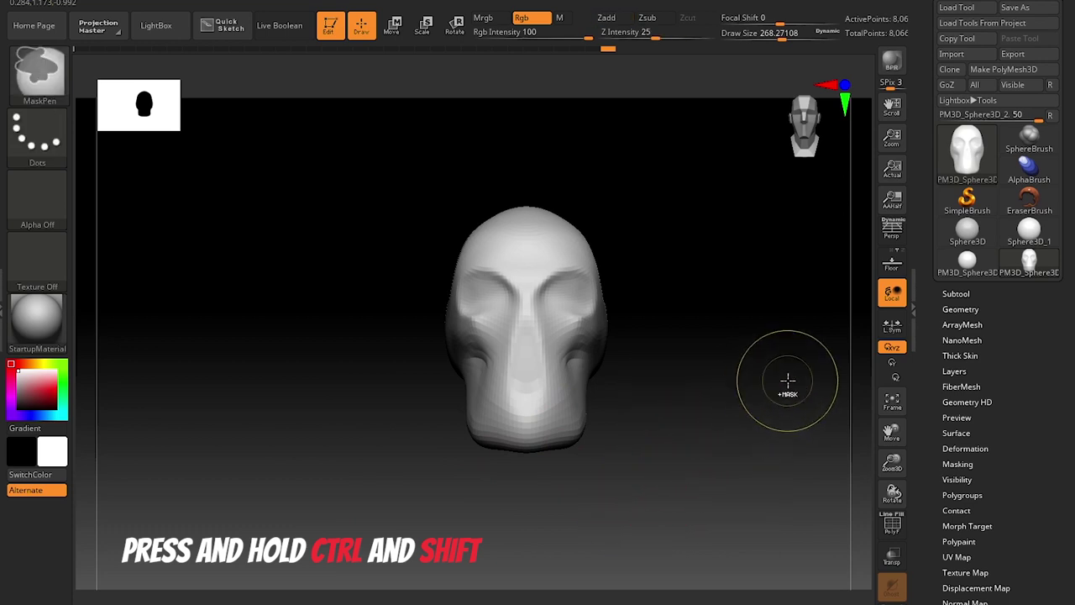
pyautogui.keyDown('ctrl'); pyautogui.moveTo(808, 333); pyautogui.dragTo(543, 506); pyautogui.keyUp('ctrl')
pyautogui.keyDown('ctrl'); pyautogui.moveTo(758, 399); pyautogui.dragTo(741, 436); pyautogui.keyUp('ctrl')
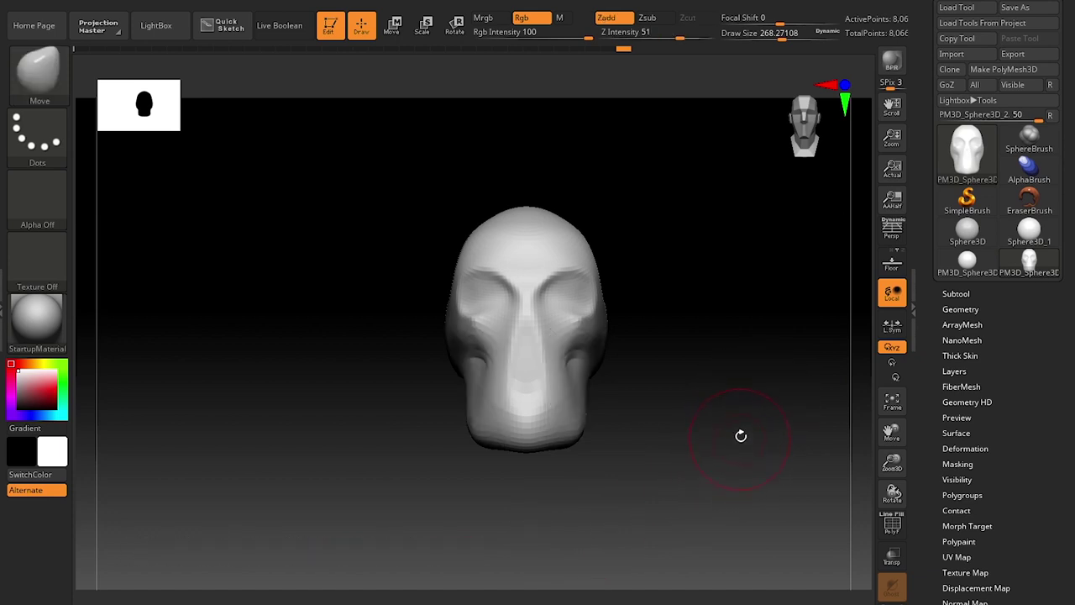
# Isolate the lower half of the skull with a SelectRect selection, hiding everything above the middle of the nose
pyautogui.press('ctrl')
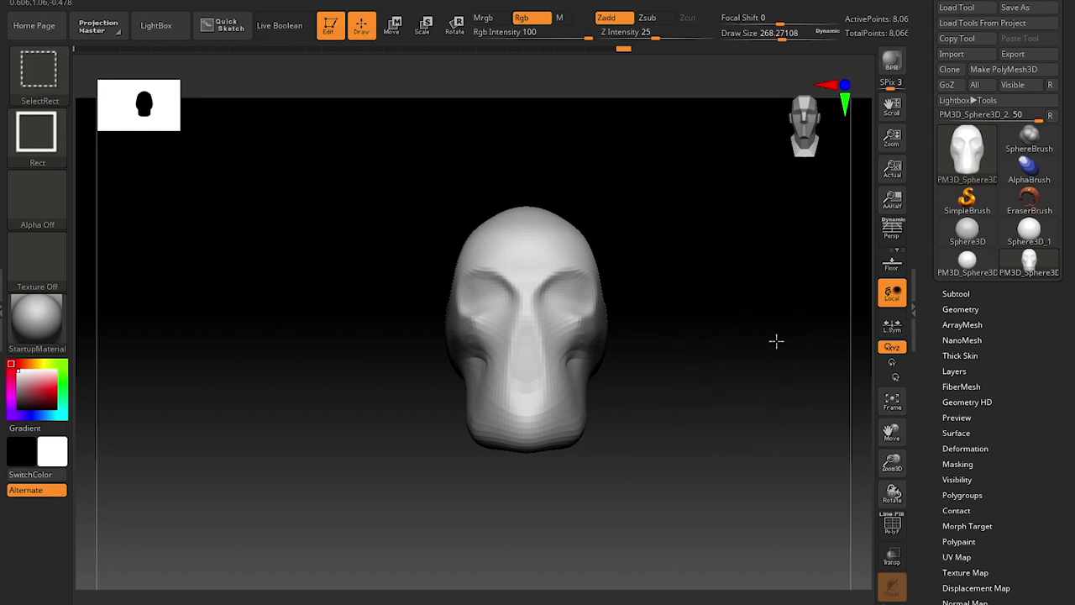
pyautogui.moveTo(777, 340)
pyautogui.keyDown('ctrl'); pyautogui.keyDown('shift'); pyautogui.mouseDown()
pyautogui.moveTo(675, 410)
pyautogui.moveTo(529, 469)
pyautogui.moveTo(434, 526)
pyautogui.moveTo(359, 489)
pyautogui.moveTo(398, 466)
pyautogui.moveTo(408, 518)
pyautogui.moveTo(383, 530)
pyautogui.moveTo(336, 498)
pyautogui.moveTo(328, 543)
pyautogui.moveTo(411, 511)
pyautogui.moveTo(341, 485)
pyautogui.moveTo(329, 551)
pyautogui.moveTo(355, 545)
pyautogui.moveTo(367, 479)
pyautogui.moveTo(357, 454)
pyautogui.moveTo(347, 521)
pyautogui.mouseUp(); pyautogui.keyUp('shift'); pyautogui.keyUp('ctrl')
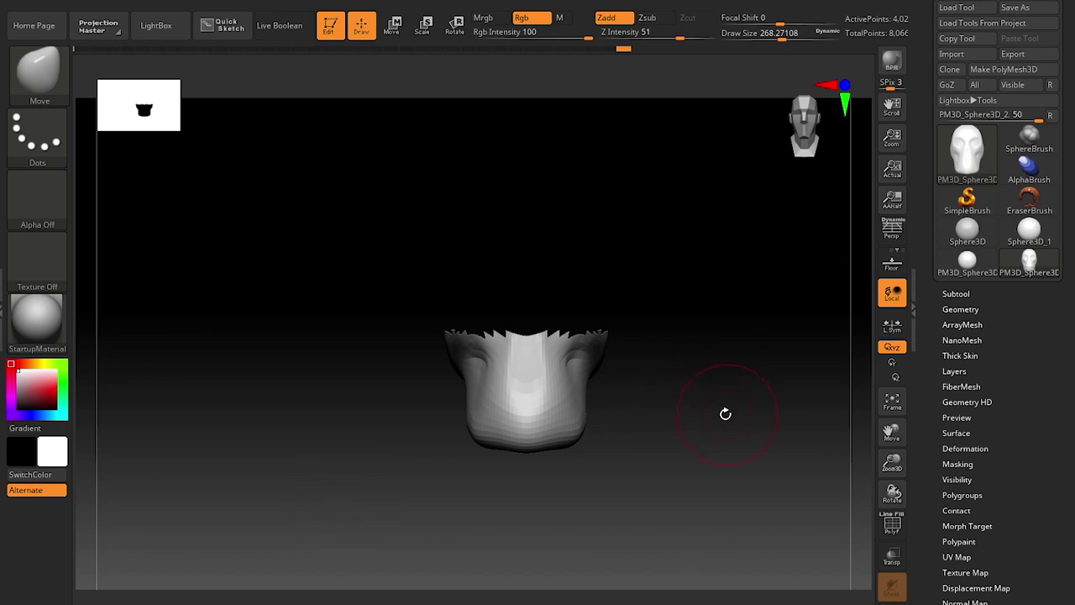
pyautogui.moveTo(726, 413); pyautogui.dragTo(657, 428)
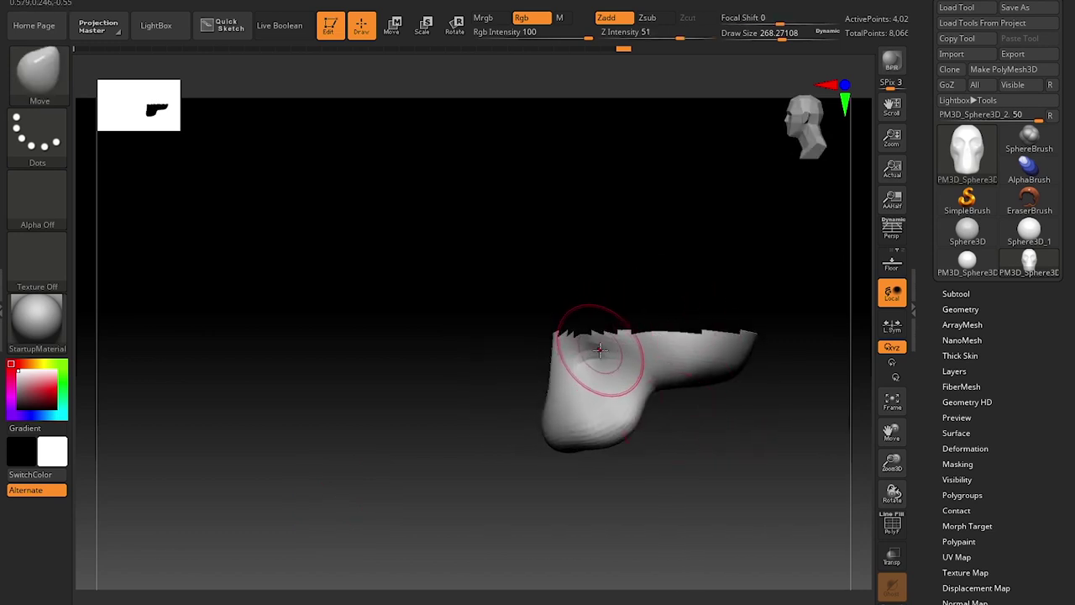
pyautogui.moveTo(602, 353); pyautogui.dragTo(572, 433)
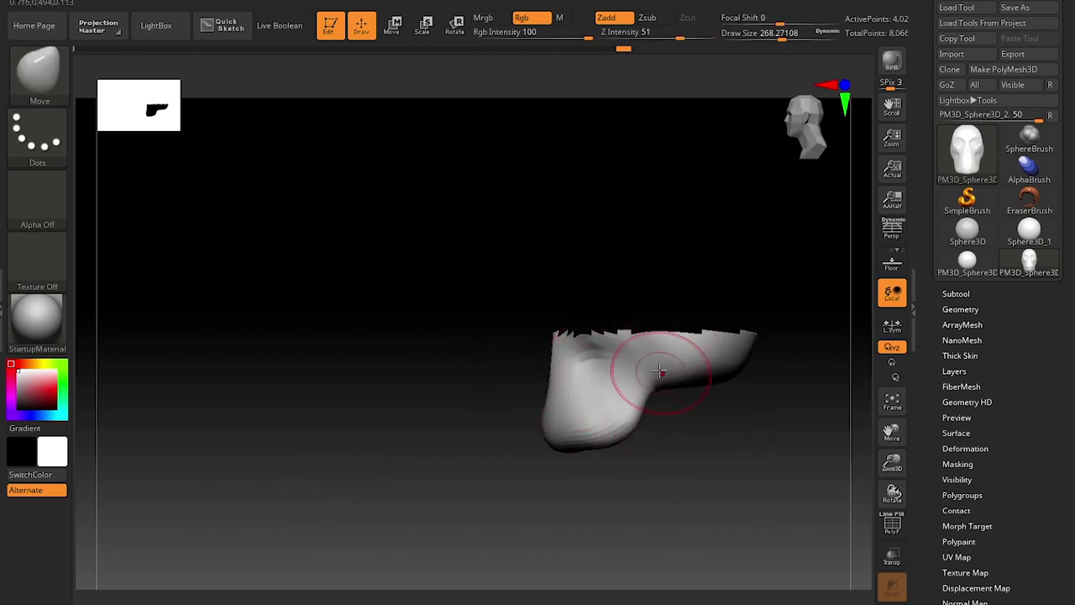
pyautogui.moveTo(593, 476); pyautogui.dragTo(698, 442)
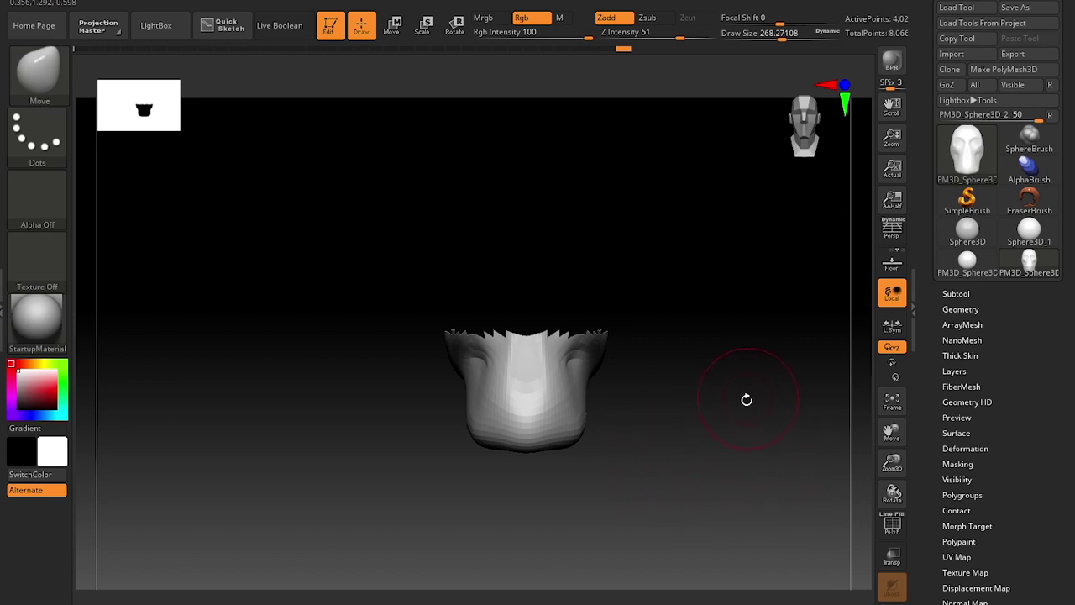
pyautogui.moveTo(747, 400); pyautogui.dragTo(735, 381)
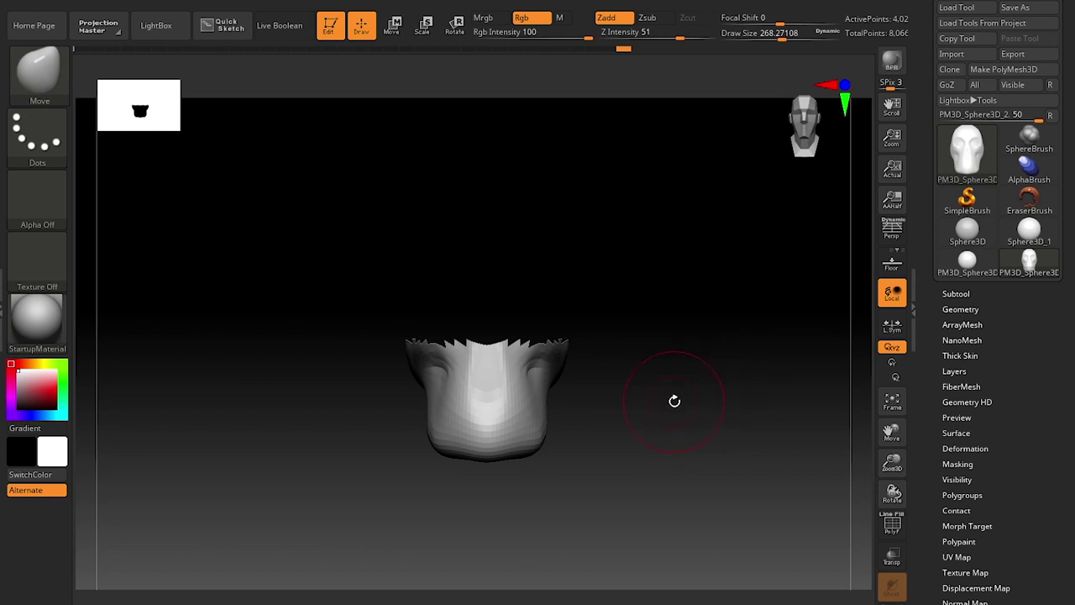
# Show the full skull again and undo that visibility change
pyautogui.keyDown('ctrl'); pyautogui.keyDown('shift'); pyautogui.click(737, 403); pyautogui.keyUp('shift'); pyautogui.keyUp('ctrl')
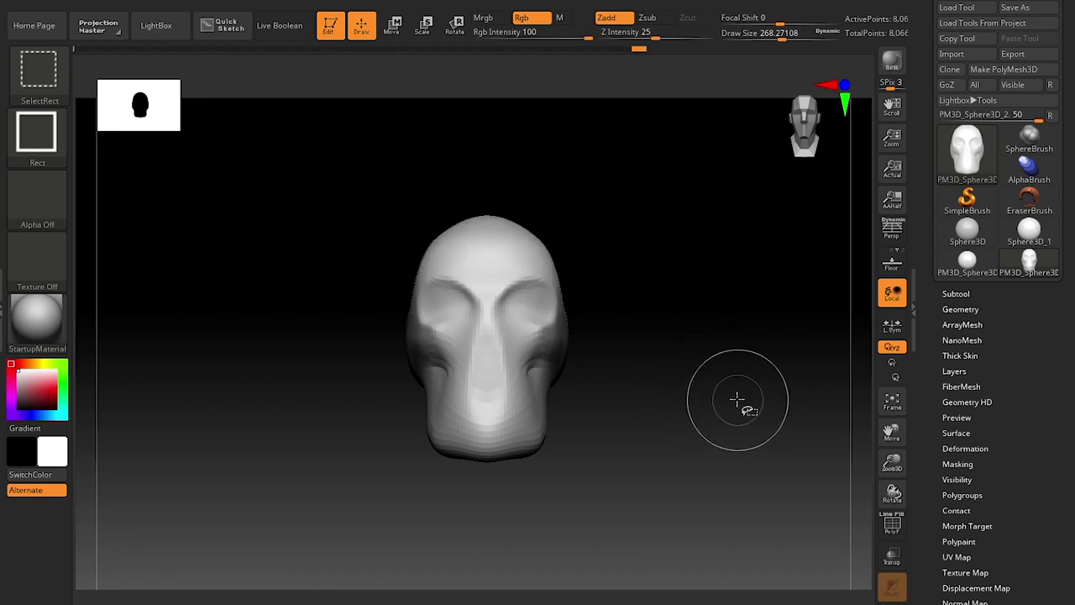
pyautogui.press('ctrl')
pyautogui.hotkey('ctrl', 'z')
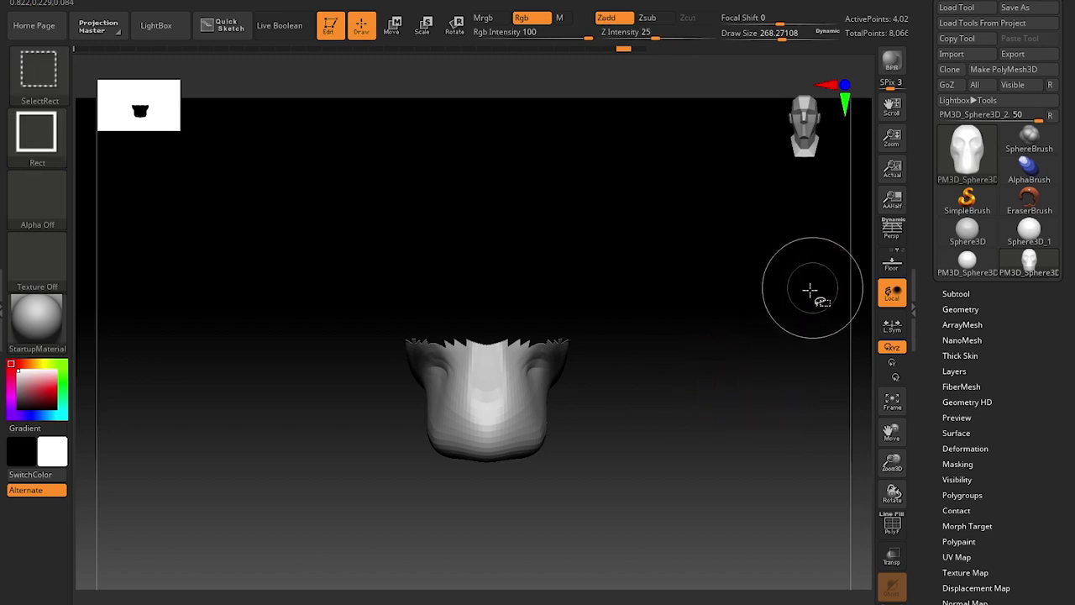
# Invert the visibility to the upper half of the skull and pull in the temples with the Move brush, using draw sizes of about 331 and 262
pyautogui.moveTo(810, 292)
pyautogui.keyDown('ctrl'); pyautogui.keyDown('shift'); pyautogui.mouseDown()
pyautogui.moveTo(689, 394)
pyautogui.moveTo(669, 428)
pyautogui.mouseUp(); pyautogui.keyUp('shift'); pyautogui.keyUp('ctrl')
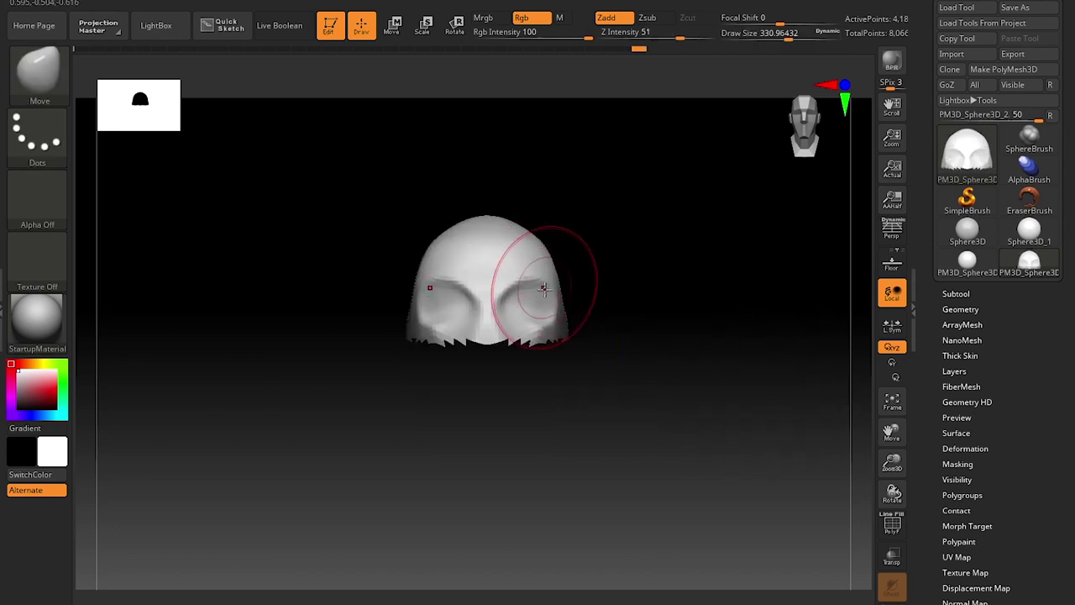
pyautogui.press('s')
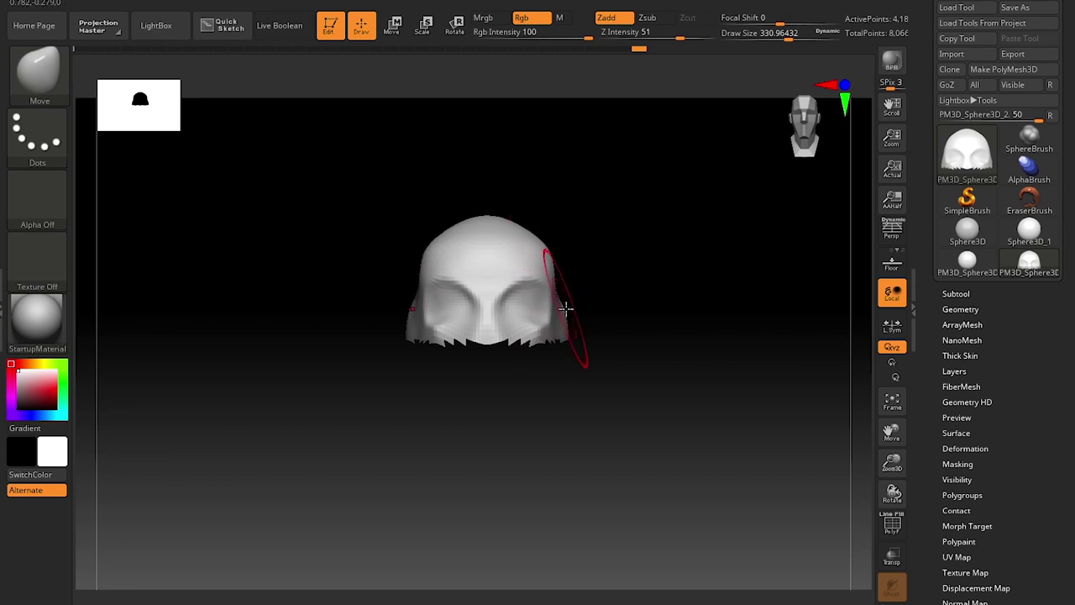
pyautogui.press('s')
pyautogui.moveTo(554, 321); pyautogui.dragTo(548, 320)
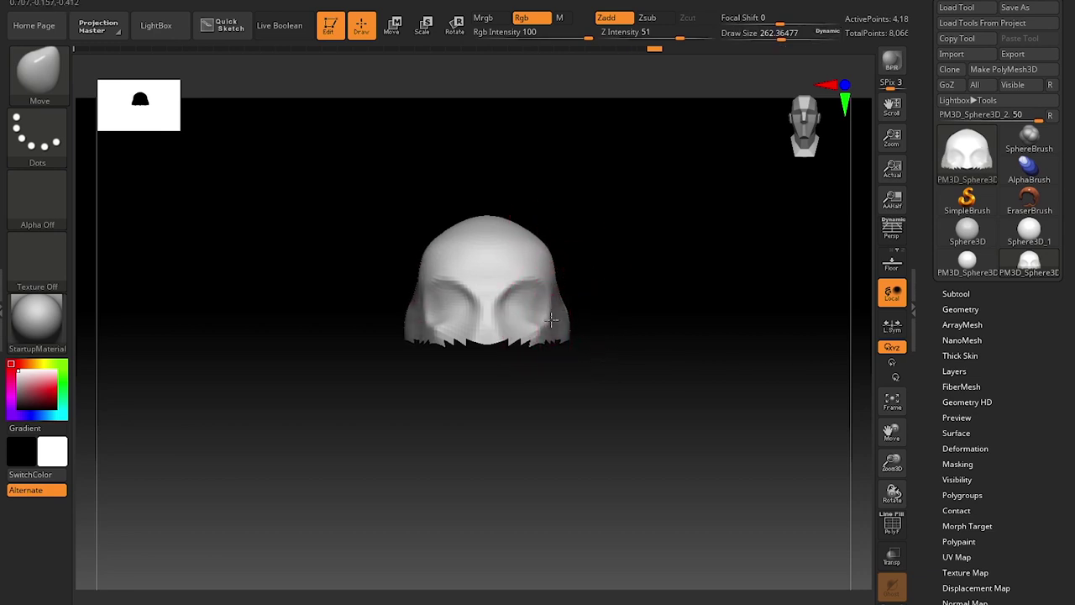
# Refine the side of the isolated upper skull with the Move brush, raising the draw size to about 358 and 372
pyautogui.moveTo(616, 303); pyautogui.dragTo(513, 310)
pyautogui.moveTo(630, 293)
pyautogui.mouseDown()
pyautogui.moveTo(650, 294)
pyautogui.moveTo(627, 320)
pyautogui.moveTo(613, 314)
pyautogui.mouseUp()
pyautogui.press('s')
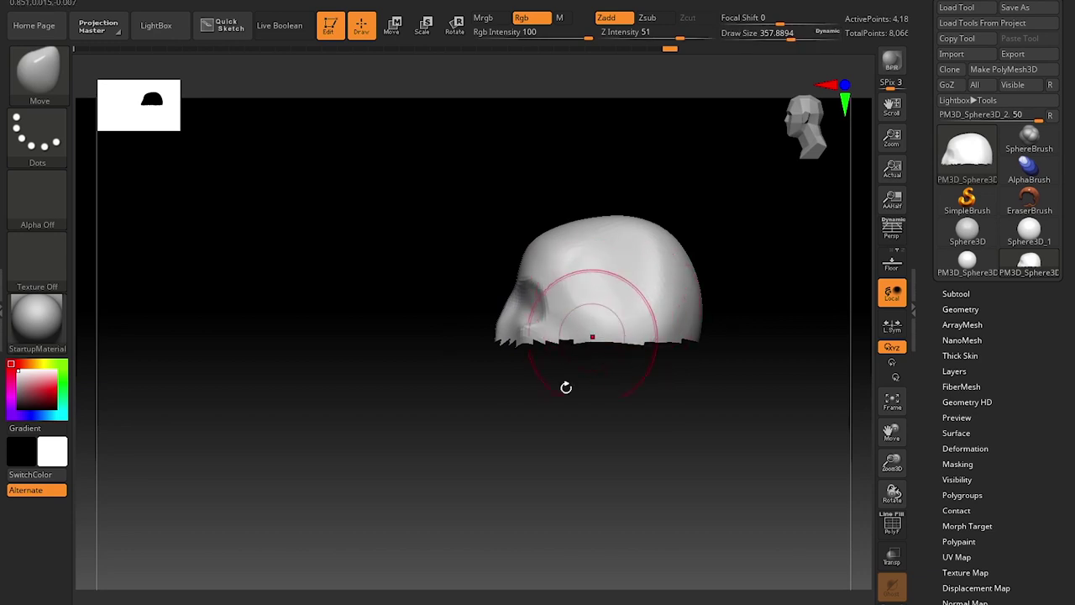
pyautogui.keyDown('shift'); pyautogui.moveTo(566, 387); pyautogui.dragTo(620, 453); pyautogui.keyUp('shift')
pyautogui.press('s')
pyautogui.click(569, 368)
# Unhide the lower half to display the complete skull
pyautogui.press('ctrl')
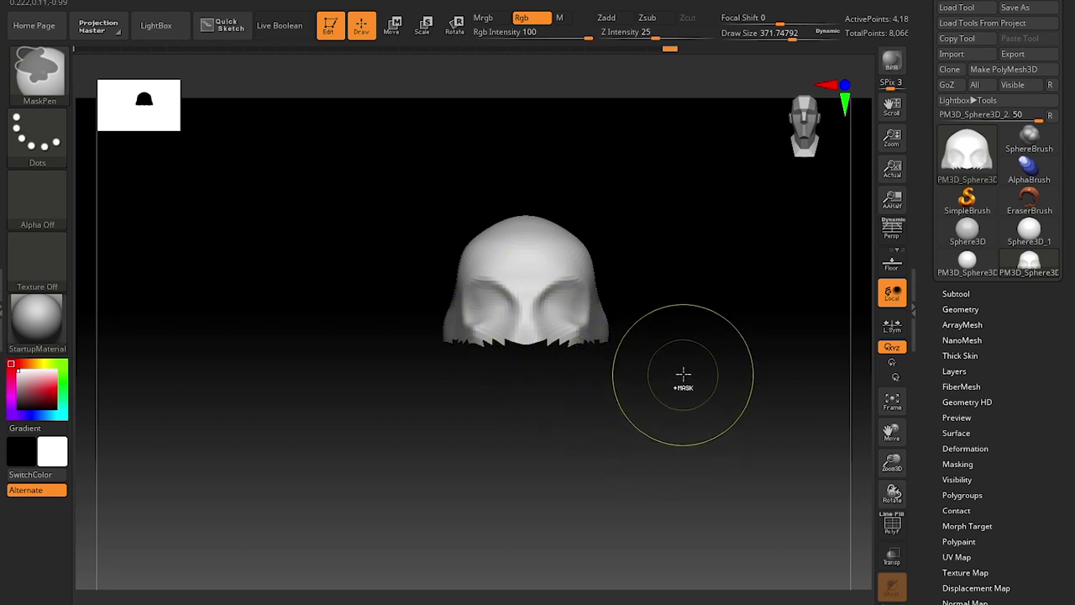
pyautogui.hotkey('ctrl', 'shift')
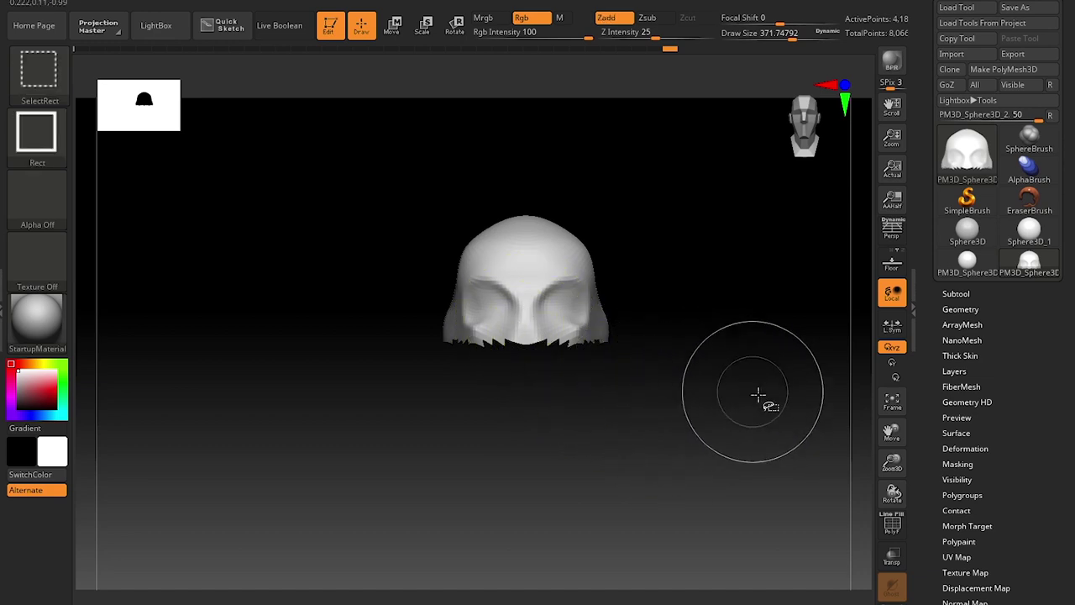
pyautogui.keyDown('ctrl'); pyautogui.keyDown('shift'); pyautogui.click(763, 390); pyautogui.keyUp('shift'); pyautogui.keyUp('ctrl')
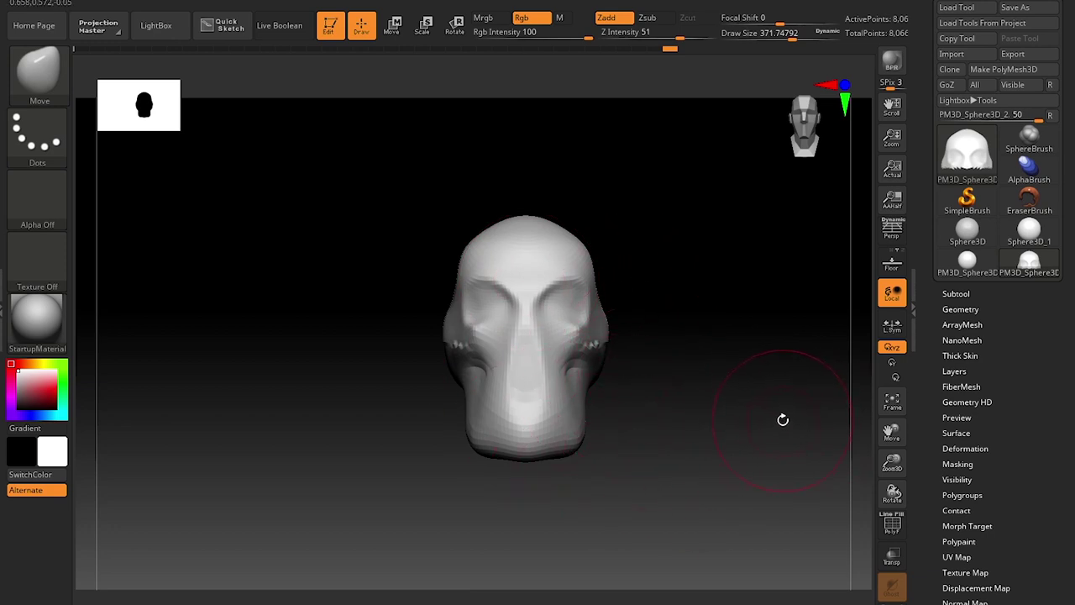
# Isolate the lower end of the skull, invert the visible part and unhide the complete skull
pyautogui.hotkey('ctrl', 'shift')
pyautogui.moveTo(730, 377)
pyautogui.keyDown('ctrl'); pyautogui.keyDown('shift'); pyautogui.mouseDown()
pyautogui.moveTo(372, 518)
pyautogui.moveTo(595, 454)
pyautogui.moveTo(345, 530)
pyautogui.moveTo(506, 485)
pyautogui.moveTo(394, 520)
pyautogui.moveTo(470, 476)
pyautogui.moveTo(411, 529)
pyautogui.moveTo(339, 502)
pyautogui.moveTo(324, 517)
pyautogui.mouseUp(); pyautogui.keyUp('shift'); pyautogui.keyUp('ctrl')
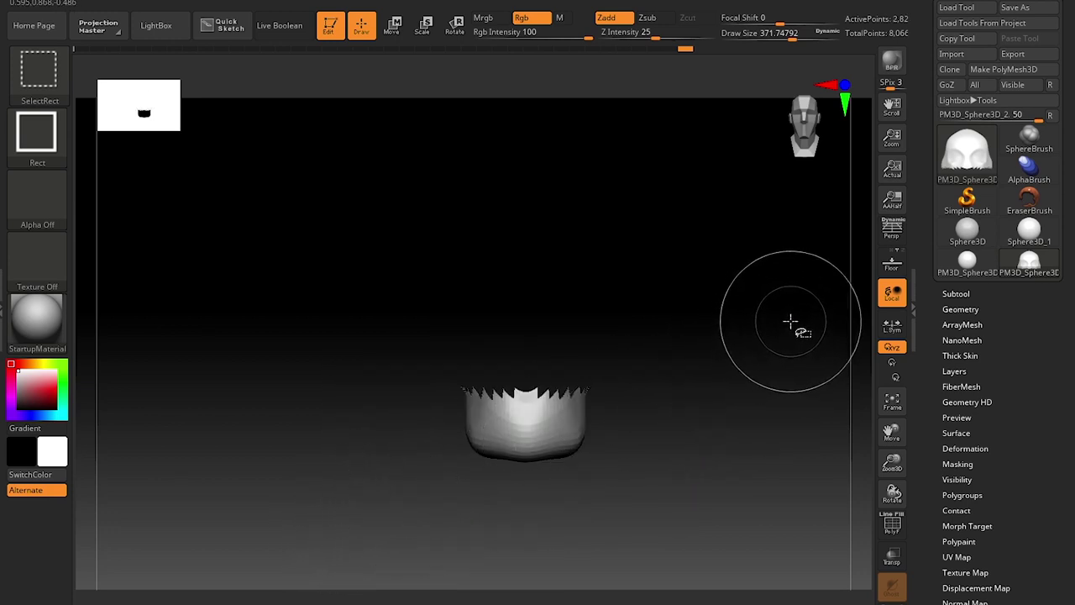
pyautogui.keyDown('ctrl'); pyautogui.keyDown('shift'); pyautogui.moveTo(800, 305); pyautogui.dragTo(663, 442); pyautogui.keyUp('shift'); pyautogui.keyUp('ctrl')
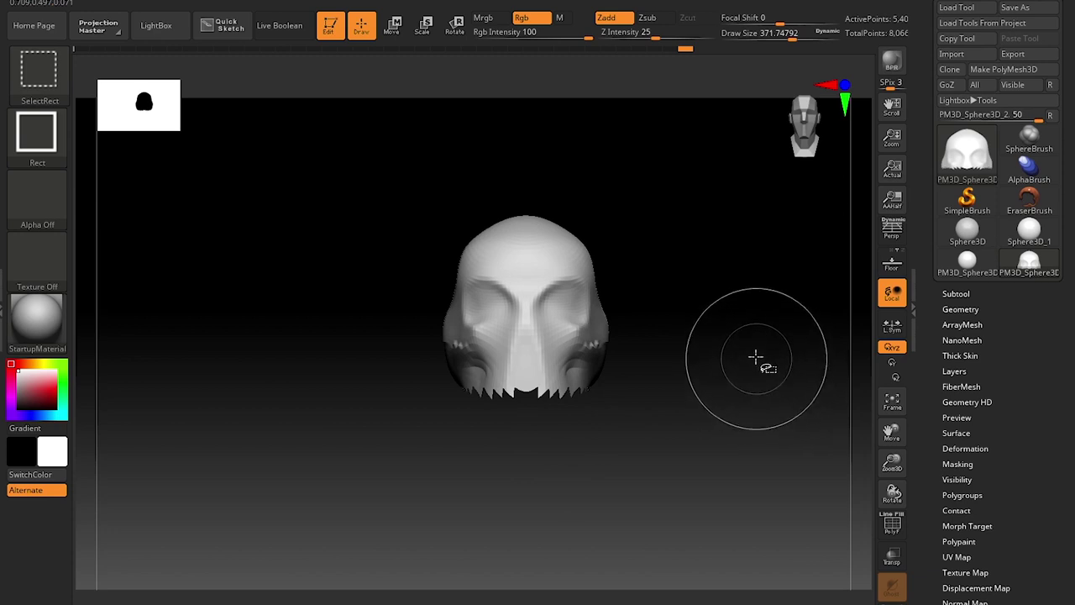
pyautogui.keyDown('ctrl'); pyautogui.keyDown('shift'); pyautogui.click(760, 346); pyautogui.keyUp('shift'); pyautogui.keyUp('ctrl')
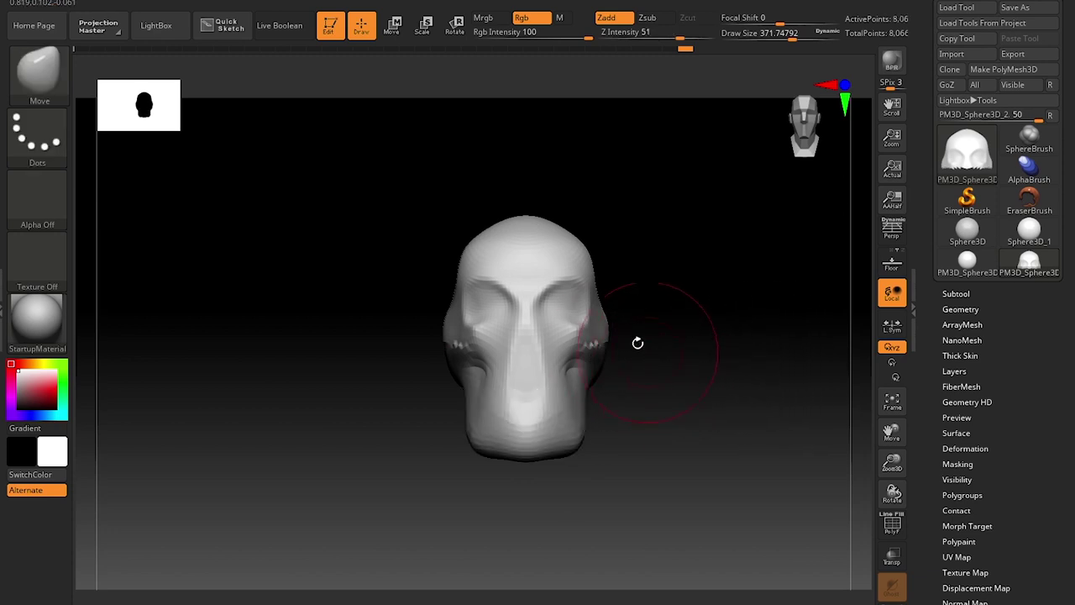
# Smooth the jagged seams along the sides of the skull with the Smooth brush at a draw size of about 280
pyautogui.press('shift')
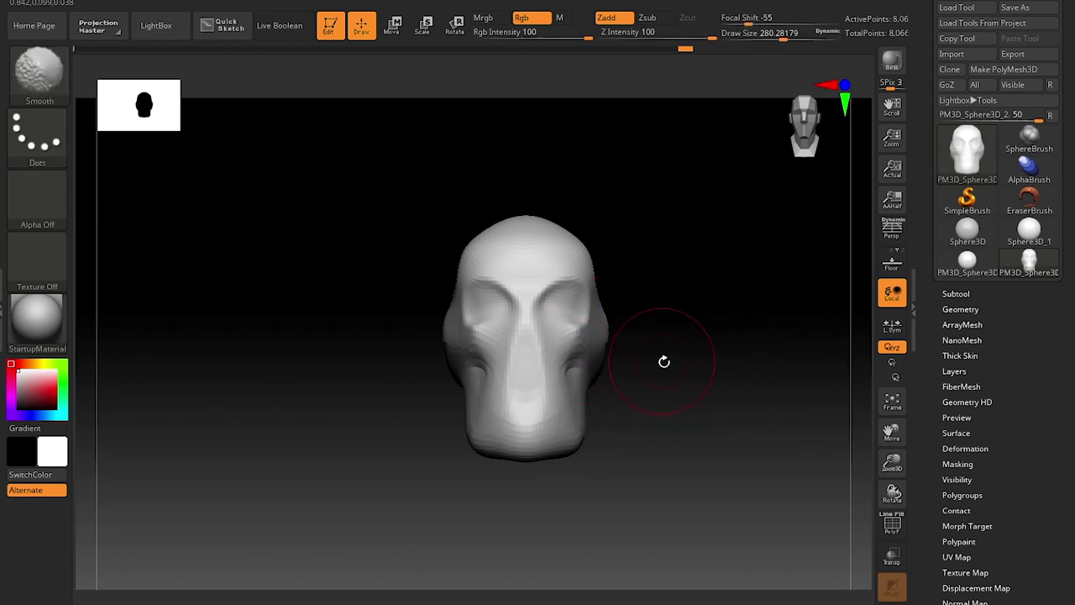
pyautogui.moveTo(664, 362); pyautogui.dragTo(580, 372)
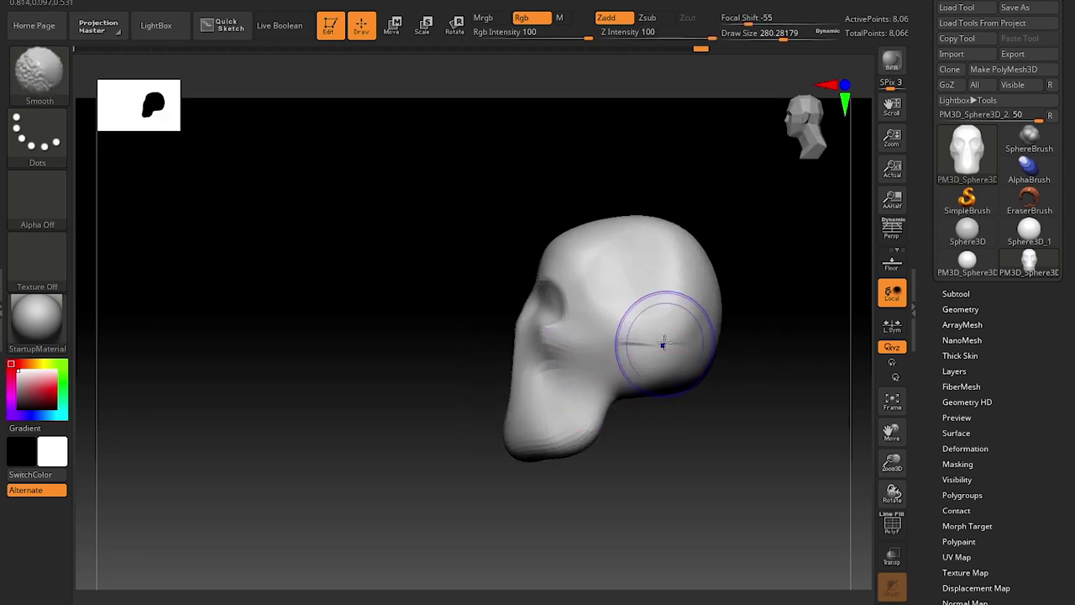
pyautogui.moveTo(641, 448); pyautogui.dragTo(652, 415)
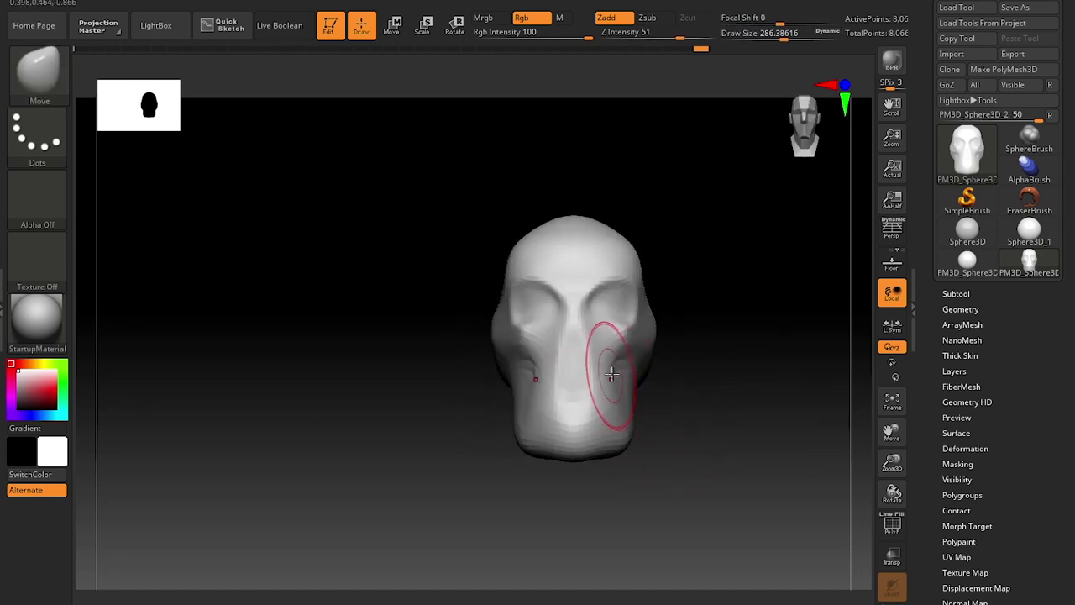
# Sculpt the cheeks on both sides of the nose with the Clay brush at a draw size of about 245
pyautogui.press('b')
pyautogui.press('c')
pyautogui.press('l')
pyautogui.press('s')
pyautogui.moveTo(601, 339)
pyautogui.mouseDown()
pyautogui.moveTo(603, 392)
pyautogui.moveTo(622, 403)
pyautogui.mouseUp()
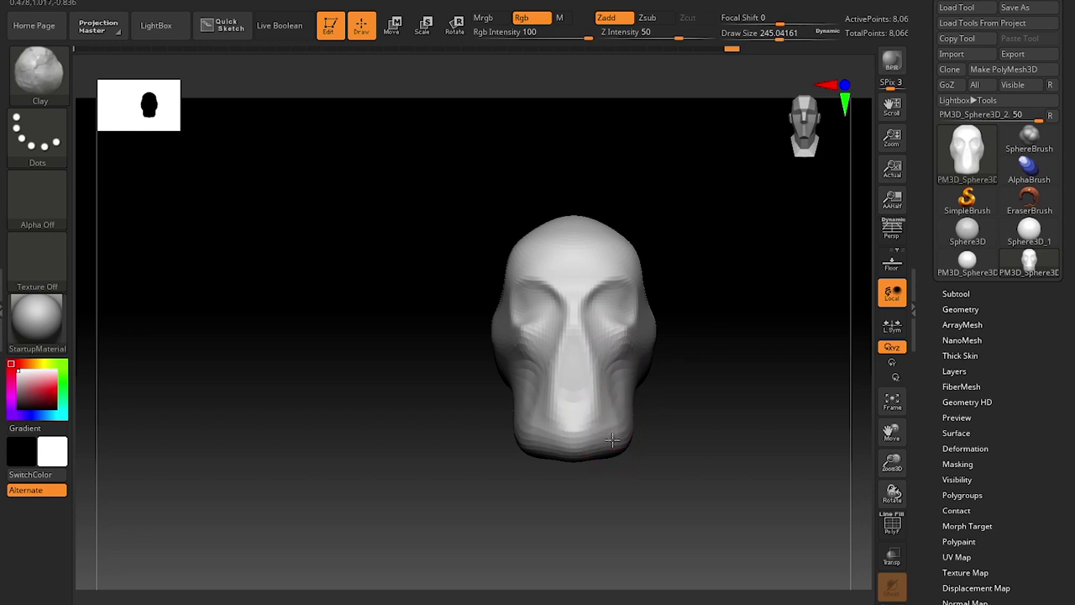
# Round off the chin and lower jaw corners with the Move brush, reducing the draw size to about 149
pyautogui.press('b')
pyautogui.press('m')
pyautogui.press('v')
pyautogui.moveTo(619, 440)
pyautogui.mouseDown()
pyautogui.moveTo(594, 455)
pyautogui.moveTo(631, 443)
pyautogui.mouseUp()
pyautogui.press('[')
pyautogui.press('[')
pyautogui.press('s')
pyautogui.moveTo(636, 429); pyautogui.dragTo(617, 442)
pyautogui.press('s')
pyautogui.moveTo(591, 448); pyautogui.dragTo(631, 420)
pyautogui.press('s')
pyautogui.moveTo(580, 367); pyautogui.dragTo(563, 363)
pyautogui.press('[')
pyautogui.press('[')
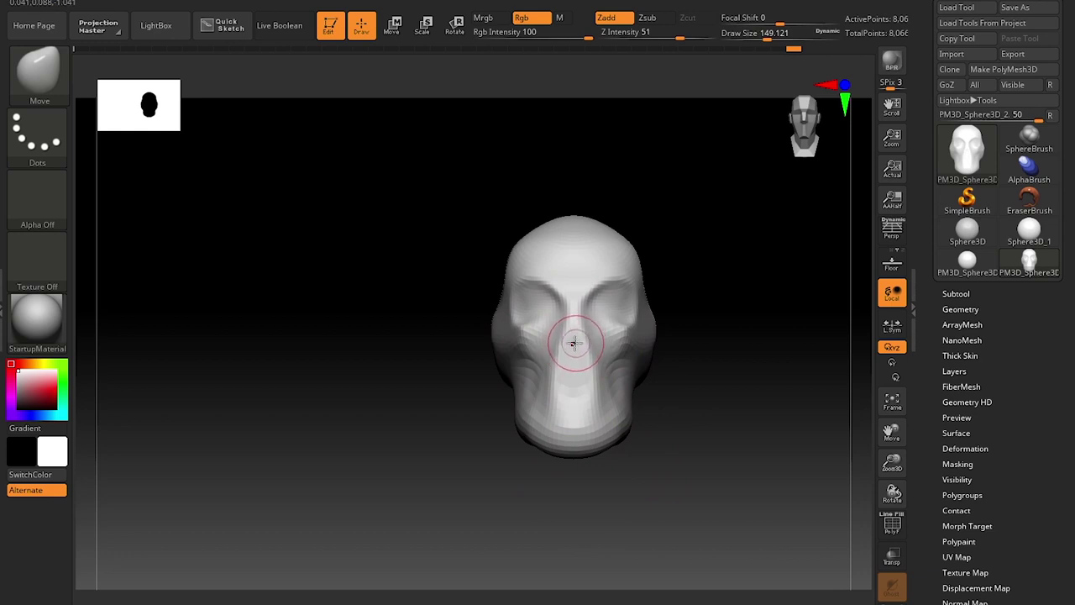
# Carve a nasal cavity in the centre of the face with the Clay brush at a draw size of about 94
pyautogui.press('b')
pyautogui.press('c')
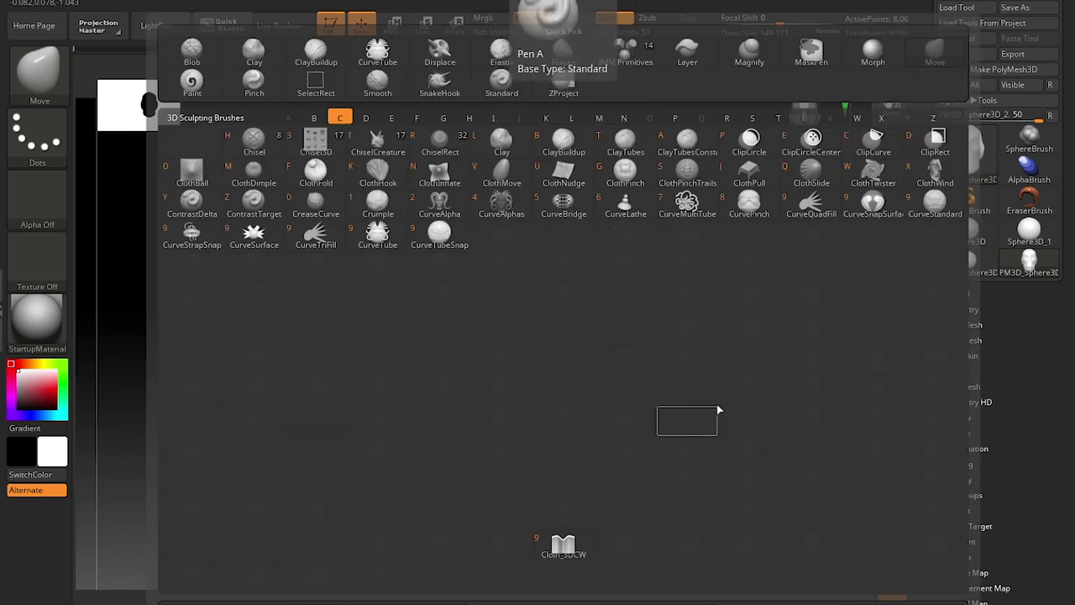
pyautogui.press('Escape')
pyautogui.press('b')
pyautogui.press('c')
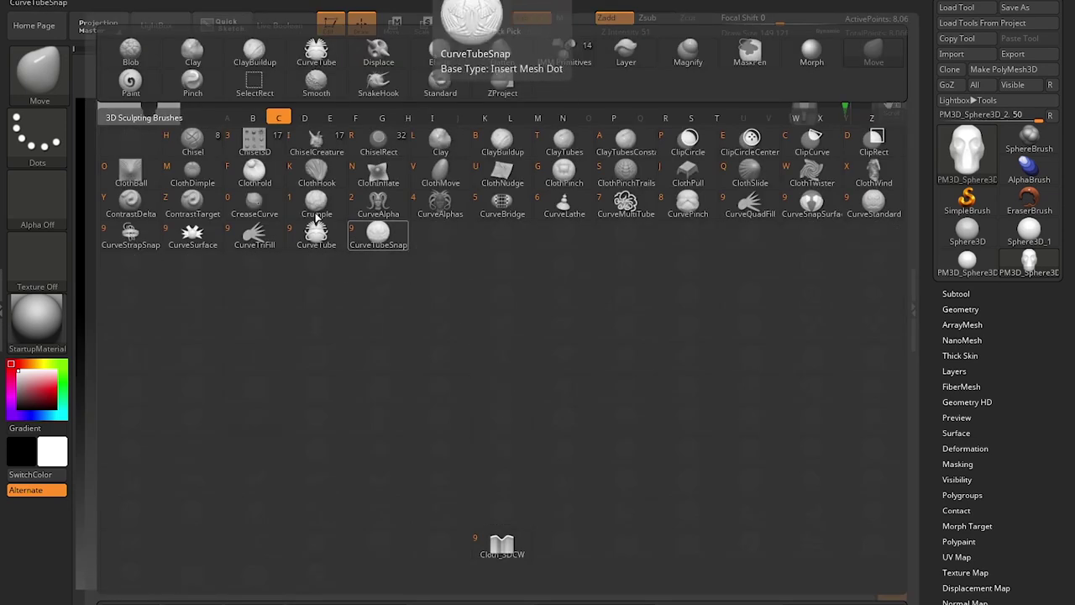
pyautogui.click(439, 144)
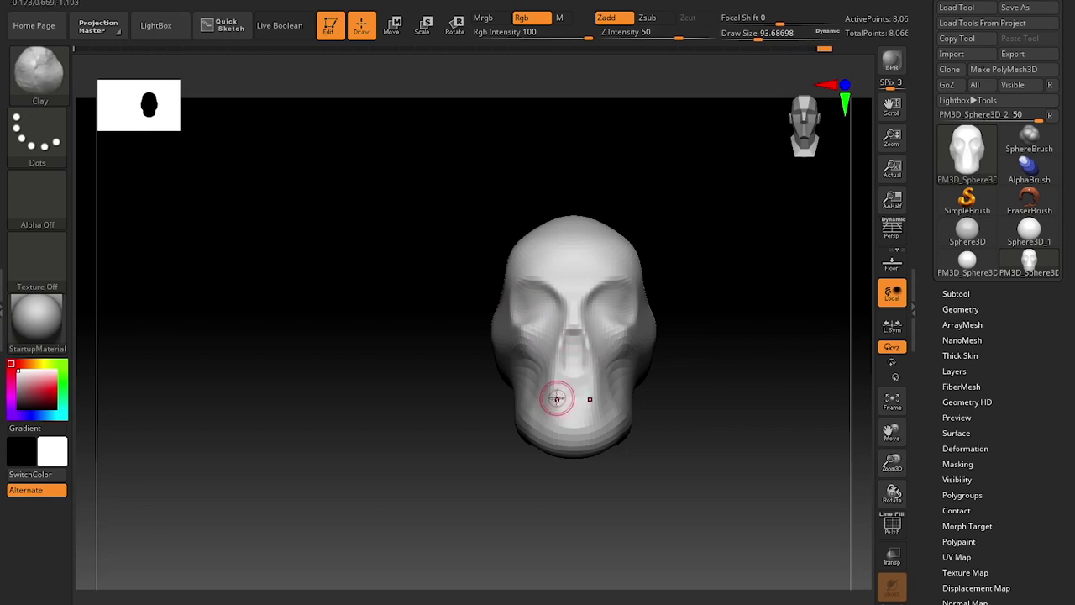
# Deepen the nasal cavity with the Standard brush at a draw size of about 94
pyautogui.press('b')
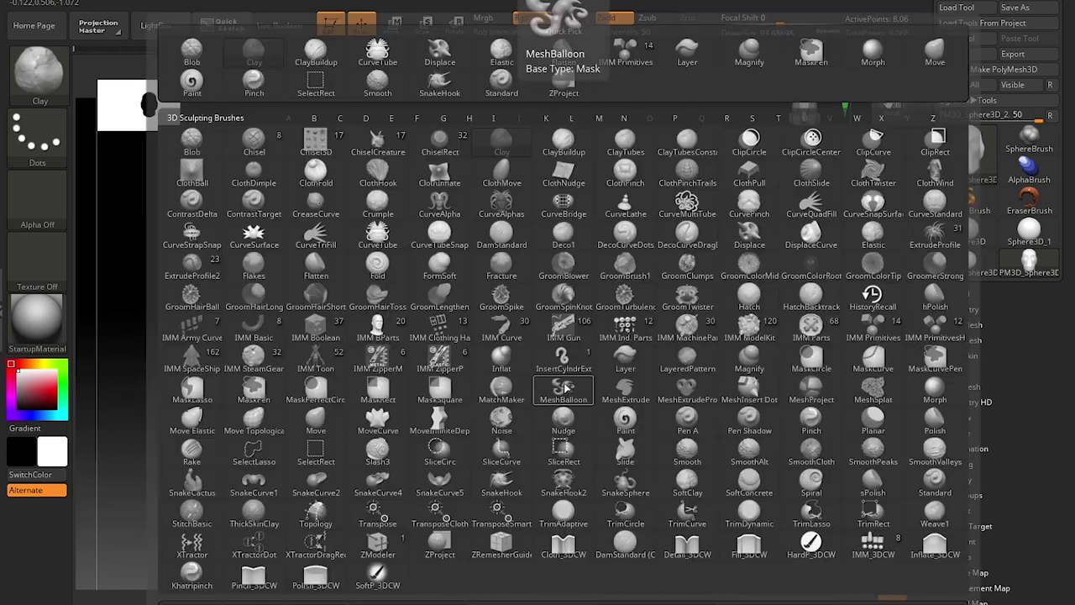
pyautogui.press('s')
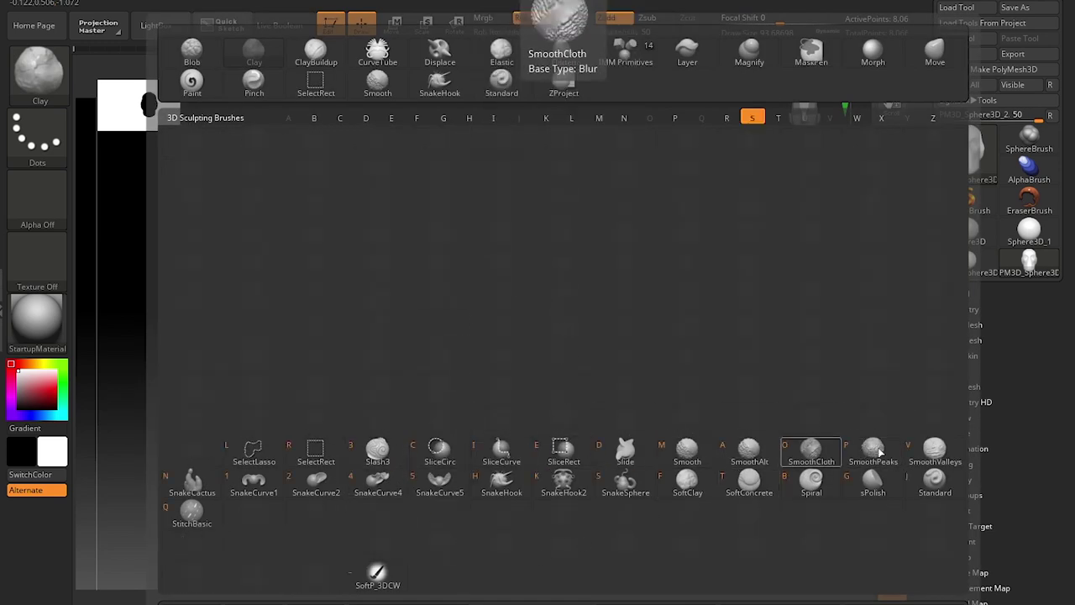
pyautogui.click(935, 480)
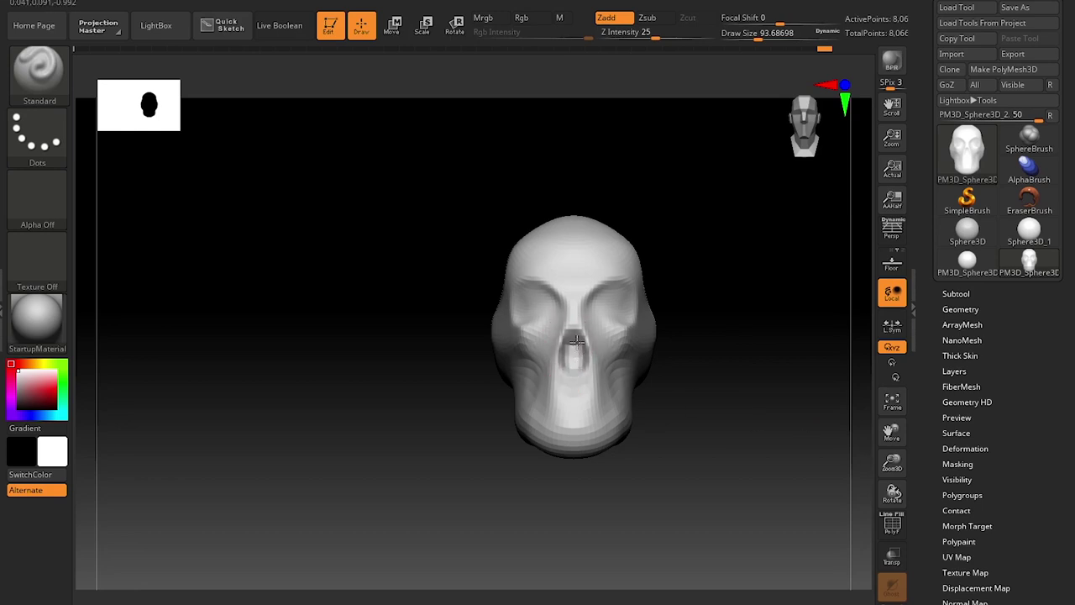
# Taper the nasal opening towards its top and adjust the mouth area with the Move brush, using draw sizes of about 132 to 182
pyautogui.press('b')
pyautogui.press('m')
pyautogui.press('v')
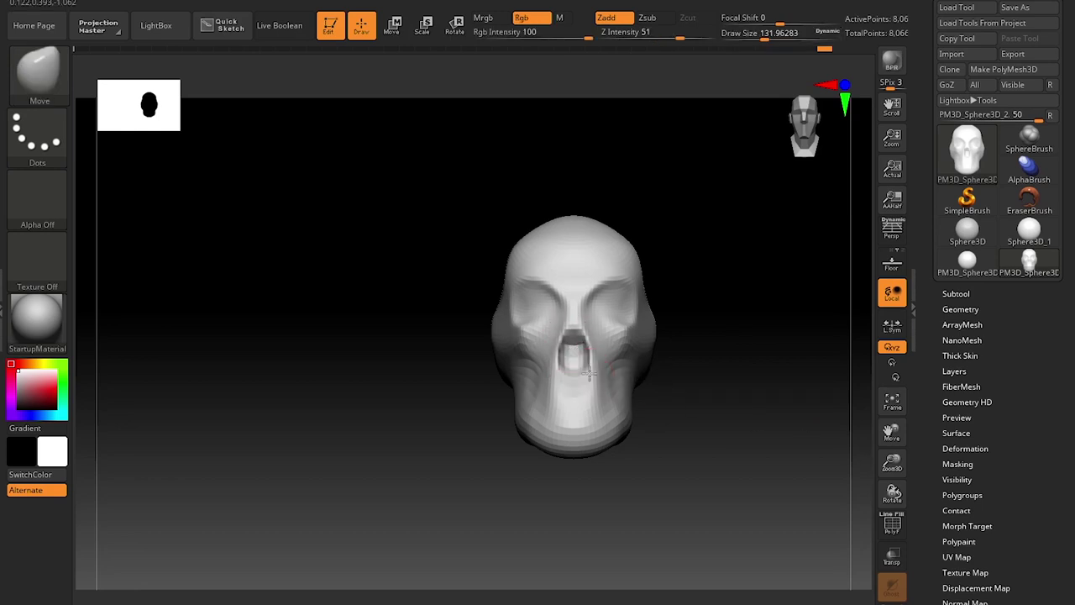
pyautogui.moveTo(591, 367)
pyautogui.mouseDown()
pyautogui.moveTo(587, 339)
pyautogui.moveTo(591, 354)
pyautogui.mouseUp()
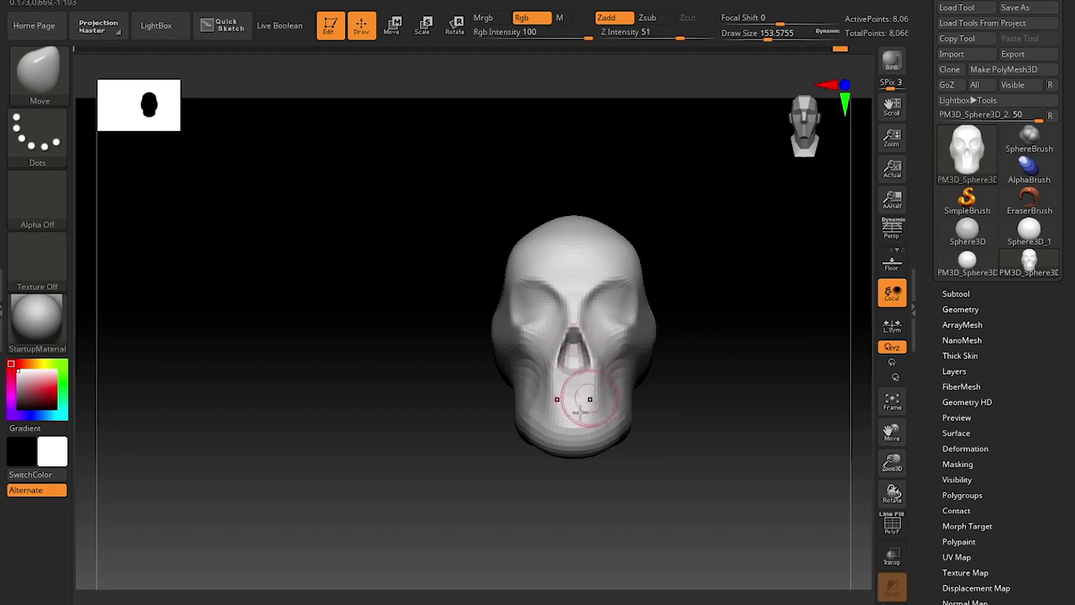
pyautogui.press('s')
pyautogui.moveTo(586, 406); pyautogui.dragTo(589, 407)
pyautogui.keyDown('shift'); pyautogui.moveTo(689, 426); pyautogui.dragTo(661, 425); pyautogui.keyUp('shift')
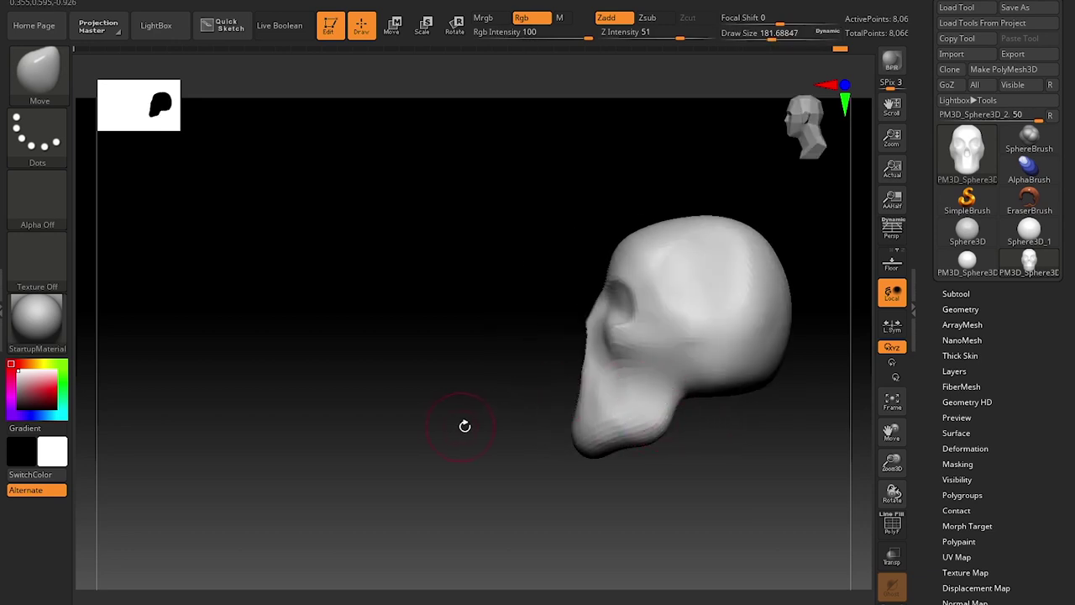
# Reshape the cranium and broaden the forehead corners with the Move brush, using draw sizes of about 430, 331 and 311
pyautogui.moveTo(463, 425)
pyautogui.mouseDown()
pyautogui.moveTo(415, 437)
pyautogui.moveTo(531, 378)
pyautogui.moveTo(529, 388)
pyautogui.mouseUp()
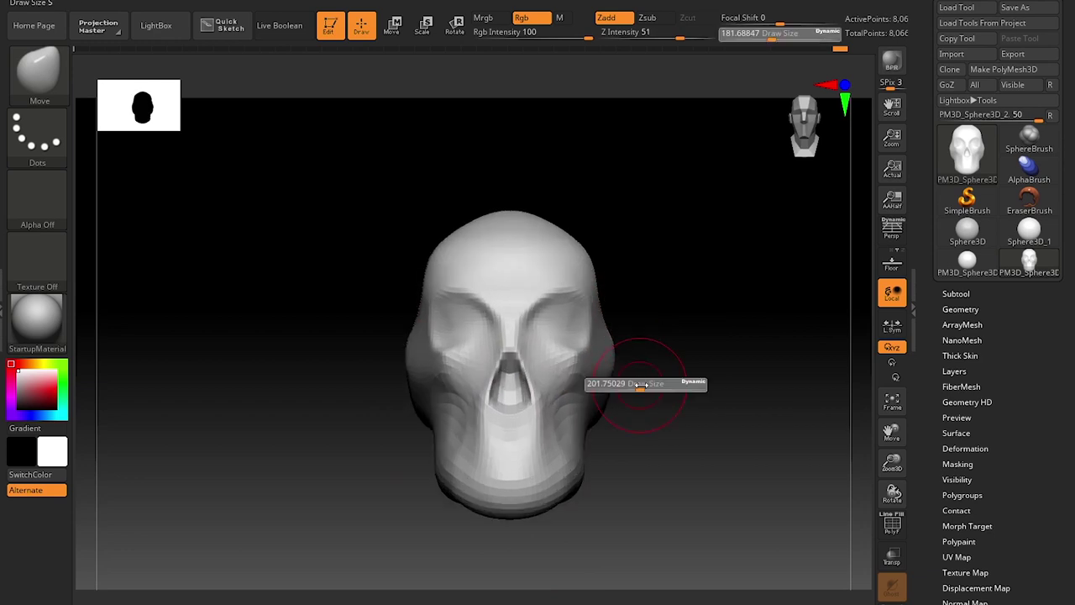
pyautogui.moveTo(643, 378); pyautogui.dragTo(644, 512)
pyautogui.press(']')
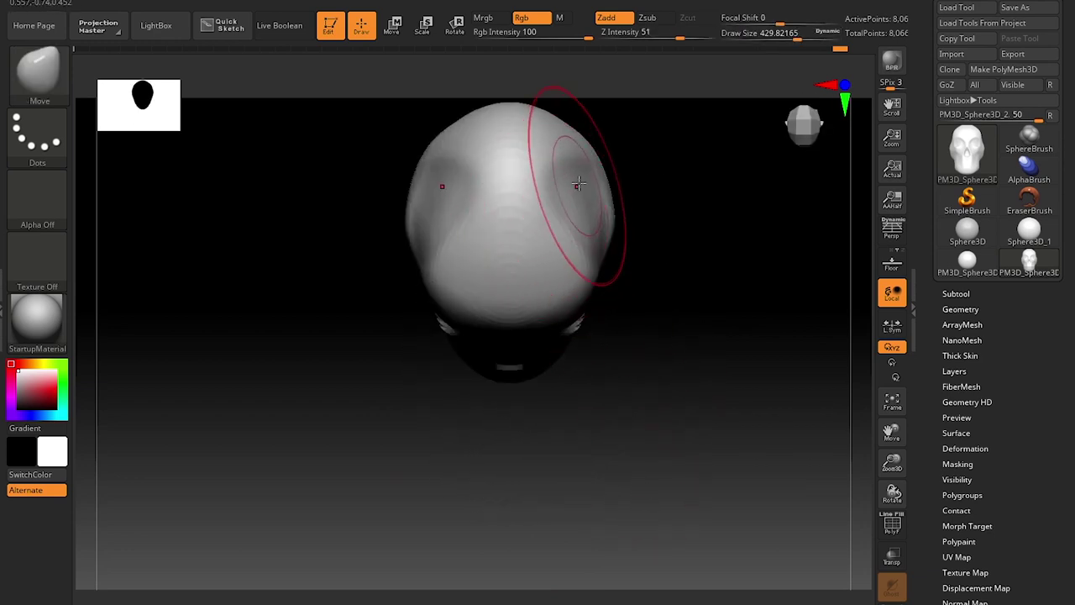
pyautogui.moveTo(576, 185)
pyautogui.mouseDown()
pyautogui.moveTo(555, 187)
pyautogui.moveTo(604, 196)
pyautogui.moveTo(616, 238)
pyautogui.mouseUp()
pyautogui.press('[')
pyautogui.moveTo(671, 370); pyautogui.dragTo(671, 229)
pyautogui.keyDown('alt'); pyautogui.moveTo(689, 453); pyautogui.dragTo(707, 421); pyautogui.keyUp('alt')
pyautogui.press('[')
pyautogui.moveTo(584, 215); pyautogui.dragTo(590, 210)
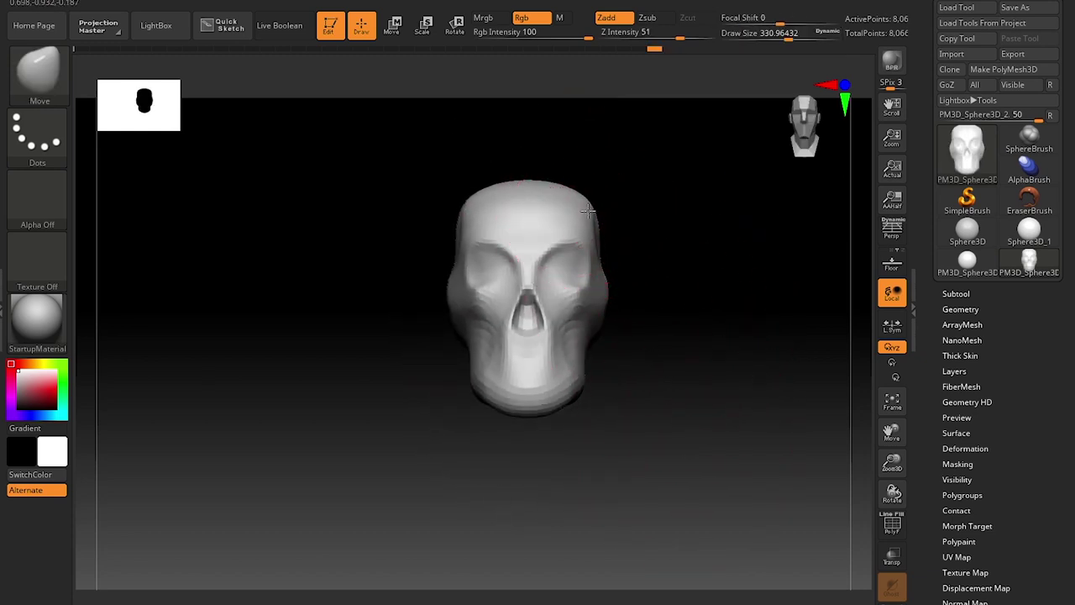
pyautogui.press('[')
pyautogui.press('[')
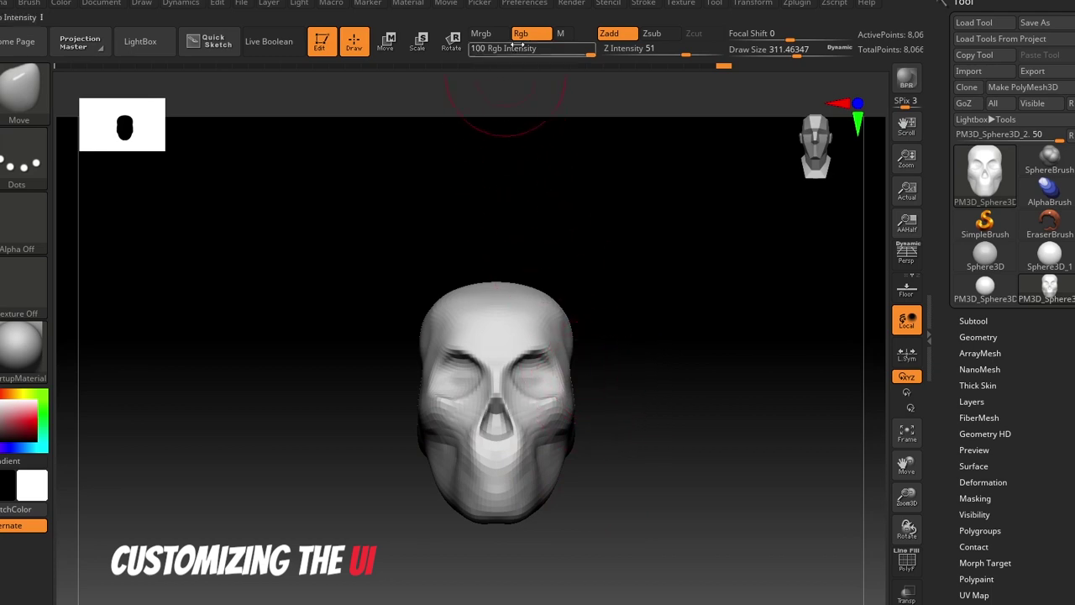
# Enable interface customization in the Config preferences
pyautogui.click(534, 4)
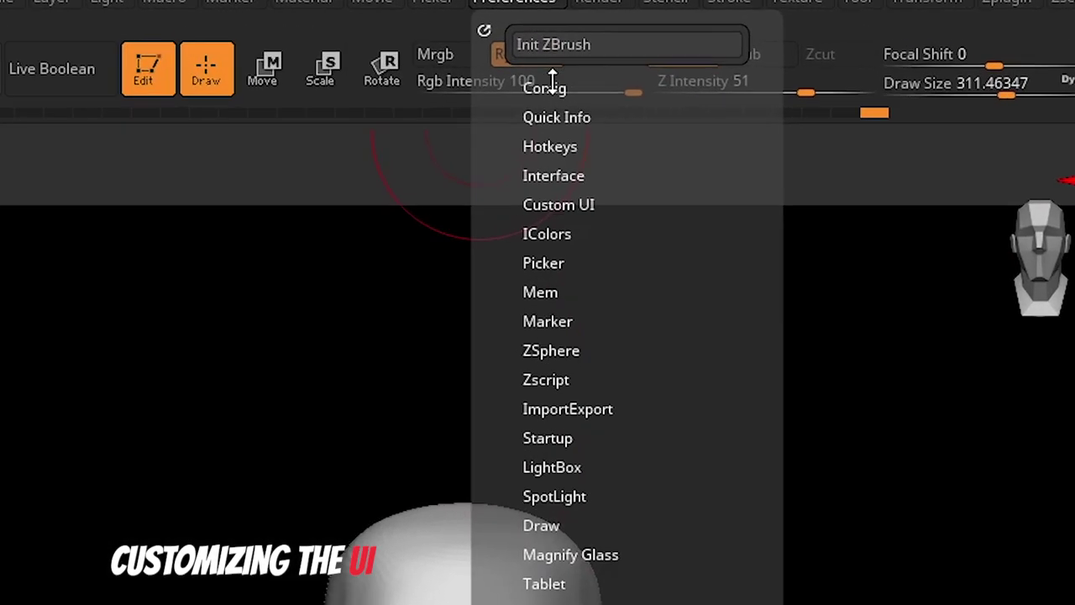
pyautogui.click(546, 98)
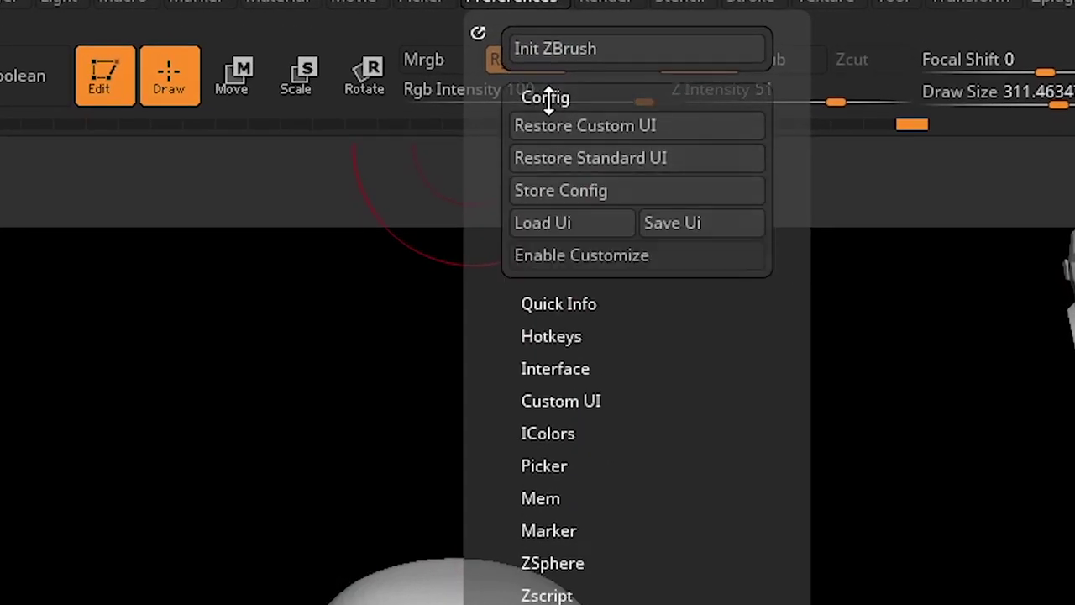
pyautogui.click(619, 260)
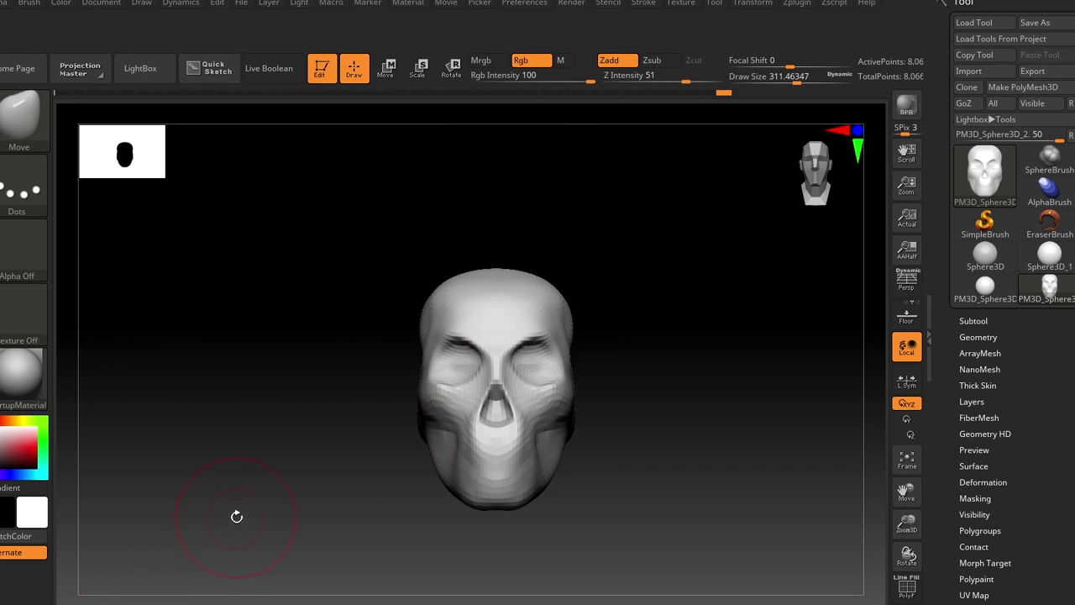
# View the full brush palette and reopen the interface configuration options
pyautogui.press('b')
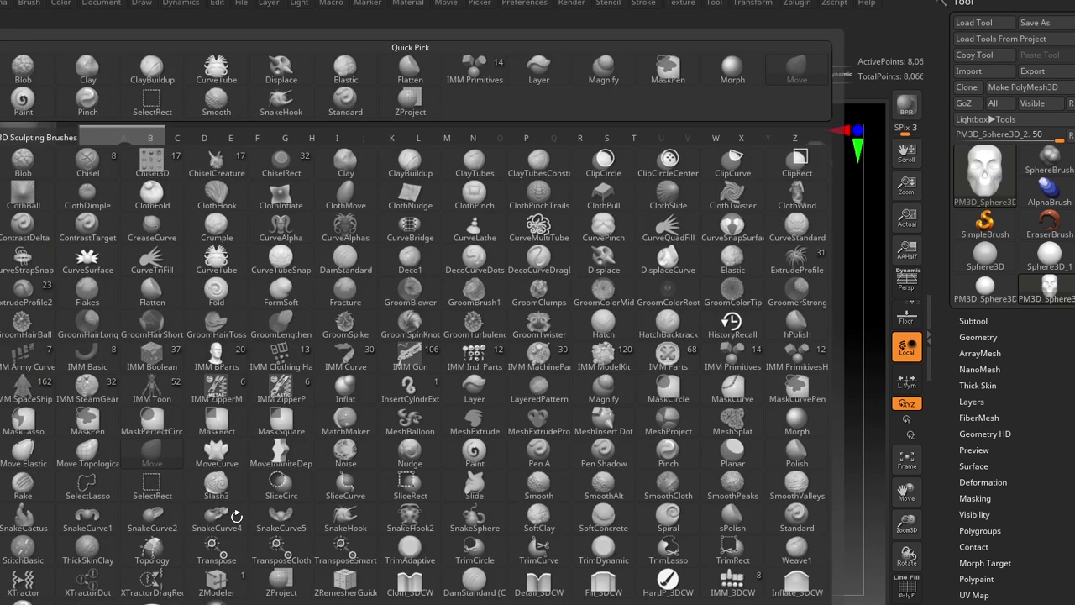
pyautogui.click(413, 481)
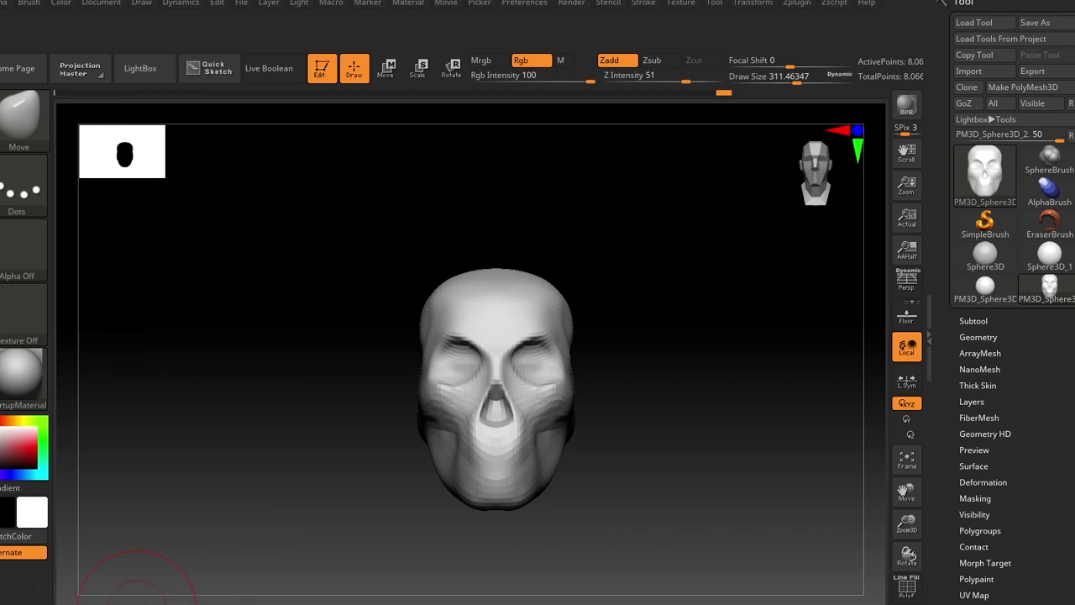
pyautogui.click(533, 5)
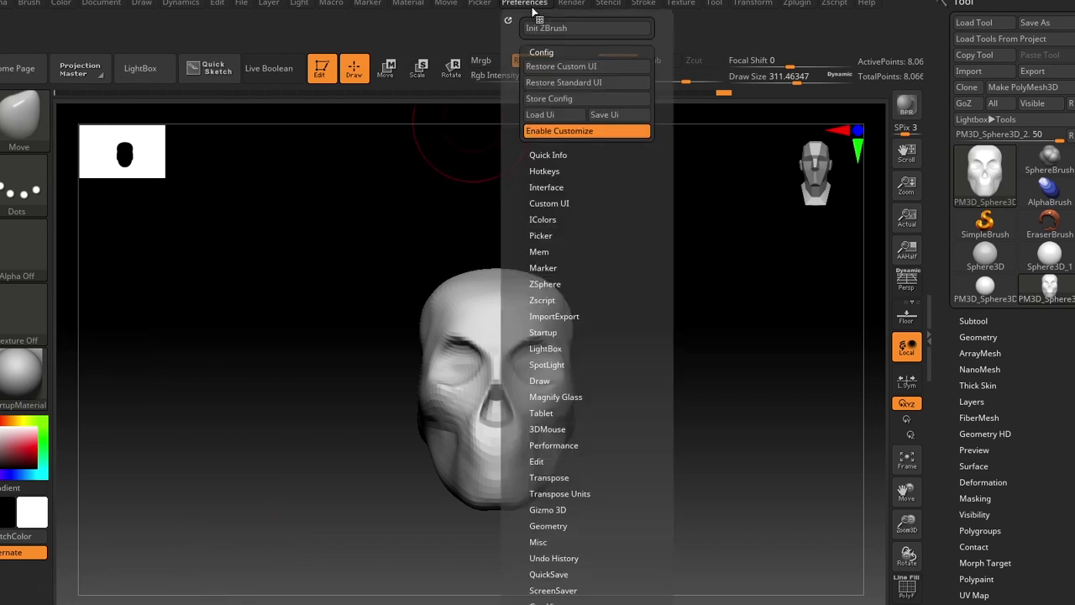
pyautogui.click(565, 131)
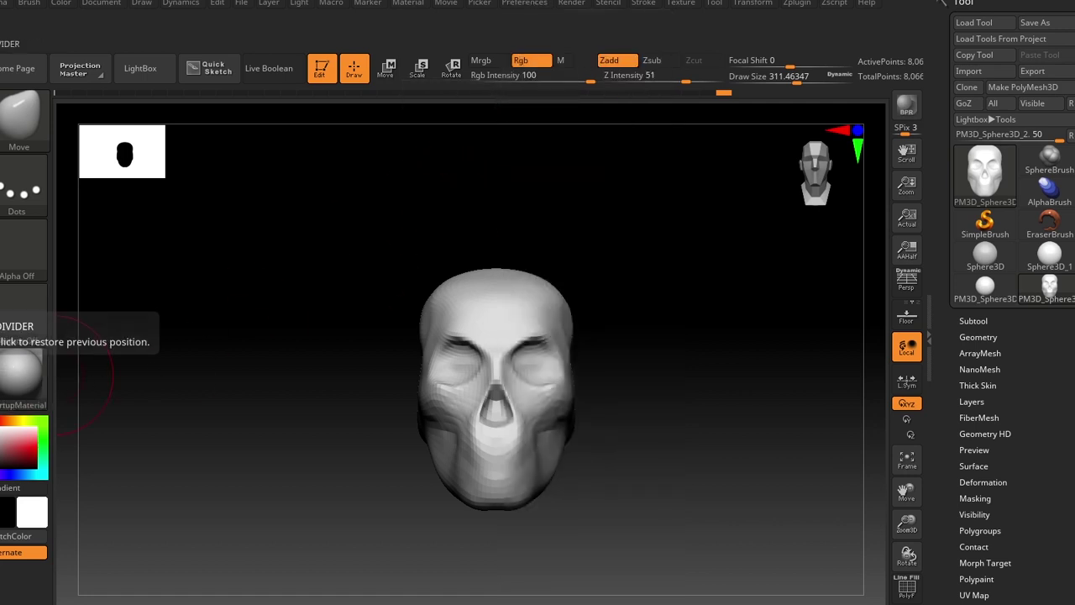
# Expand the tray holding the Material palette, and collapse and reopen the tray holding the Tool palette
pyautogui.doubleClick(1, 330)
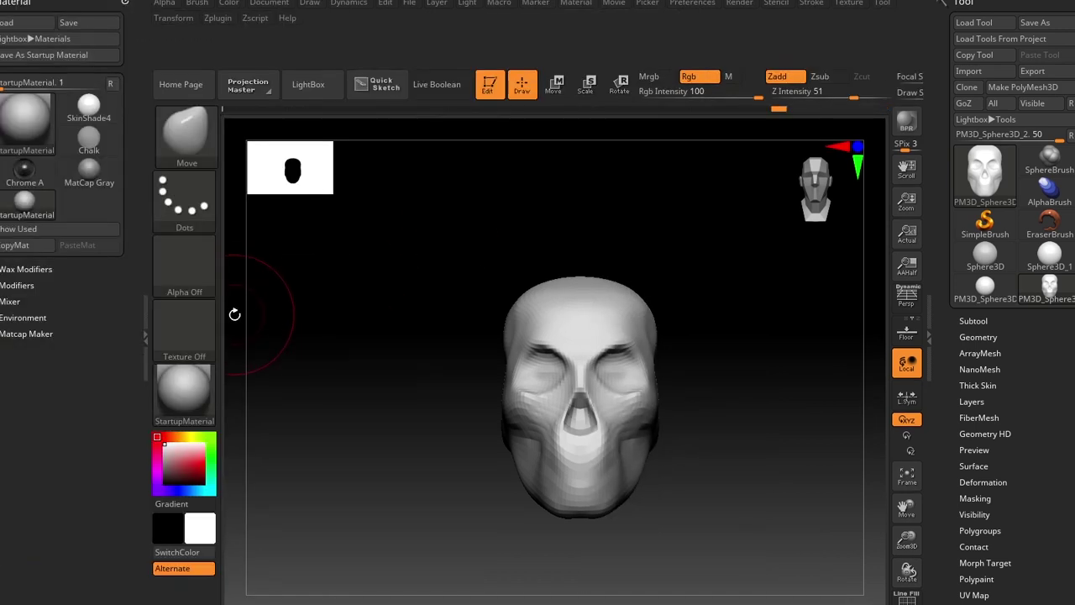
pyautogui.doubleClick(145, 324)
pyautogui.doubleClick(2, 329)
pyautogui.doubleClick(928, 325)
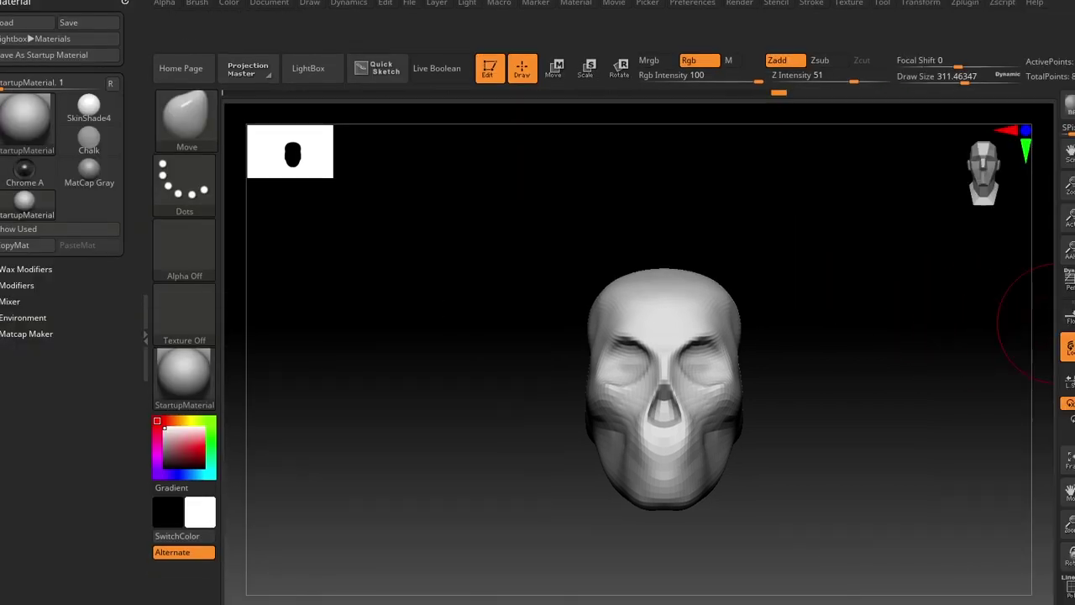
pyautogui.doubleClick(1074, 325)
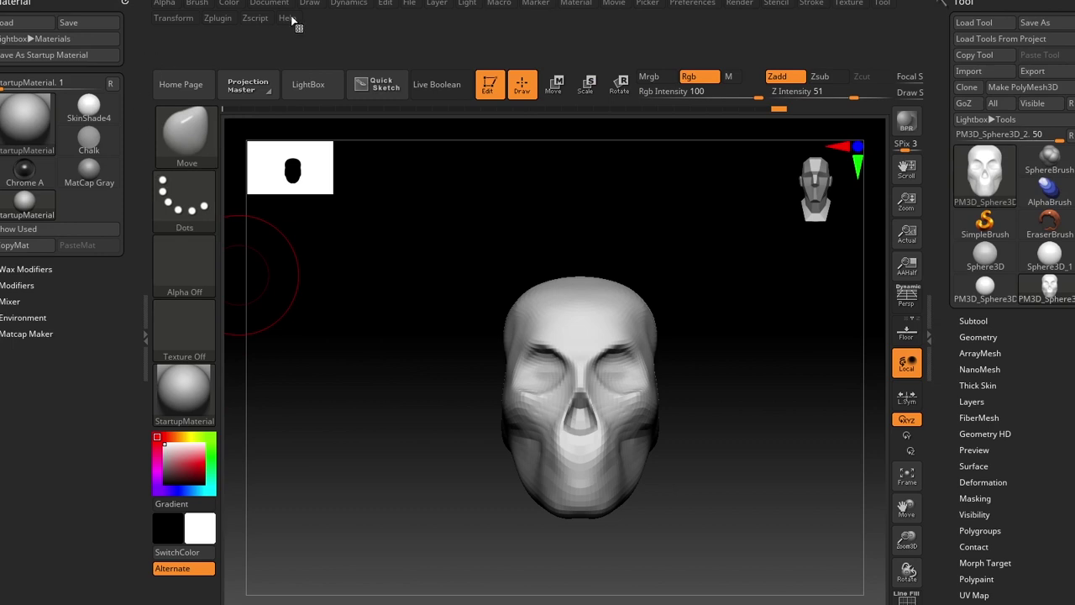
# Dock the Brush palette in the tray that holds the Material palette and select the Standard brush from it
pyautogui.click(198, 4)
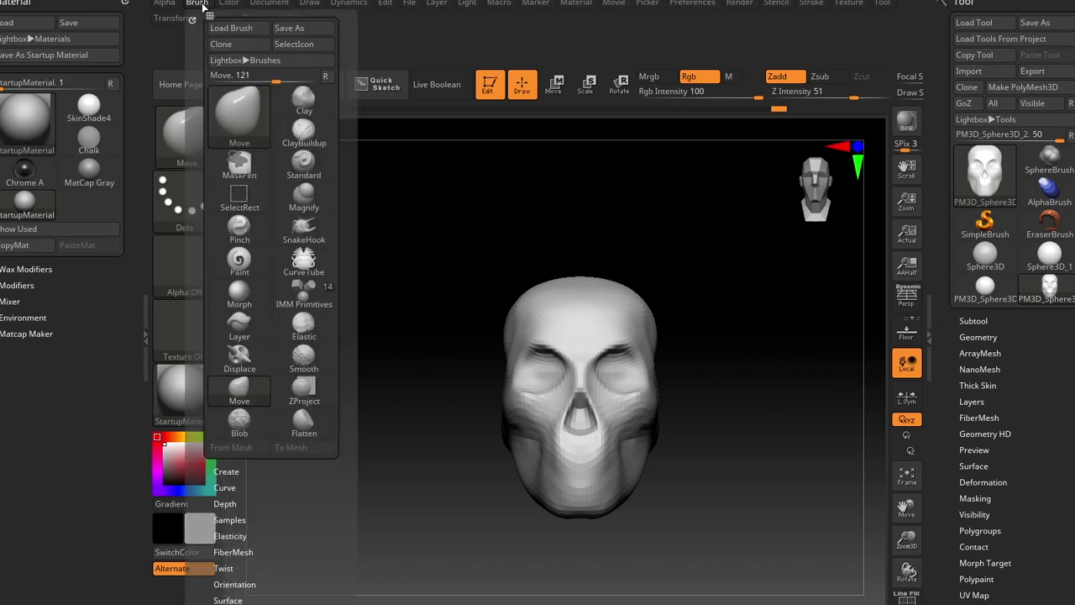
pyautogui.moveTo(191, 21); pyautogui.dragTo(69, 40)
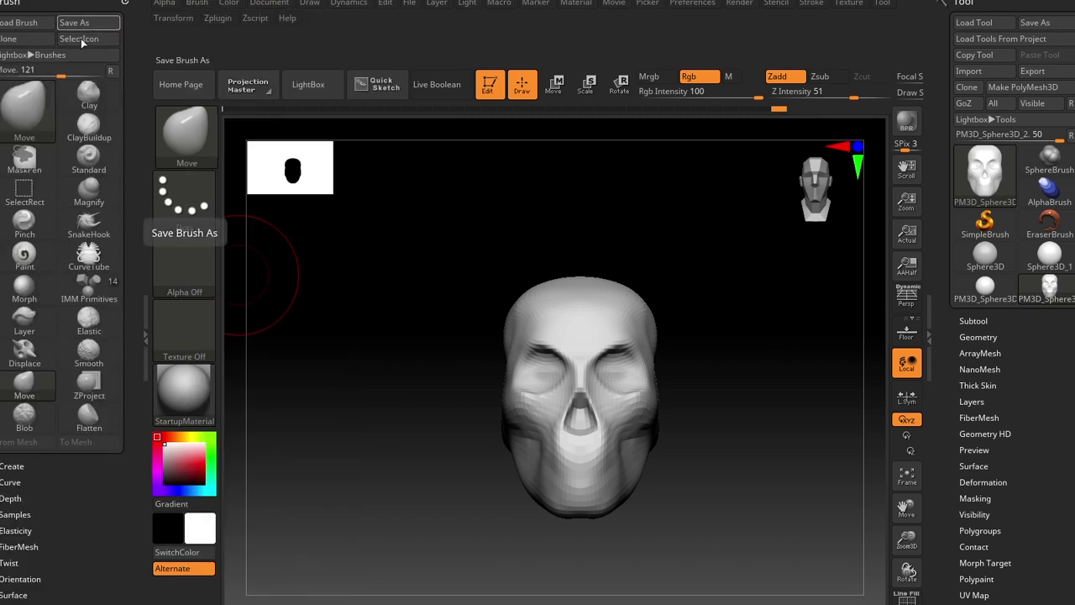
pyautogui.click(89, 158)
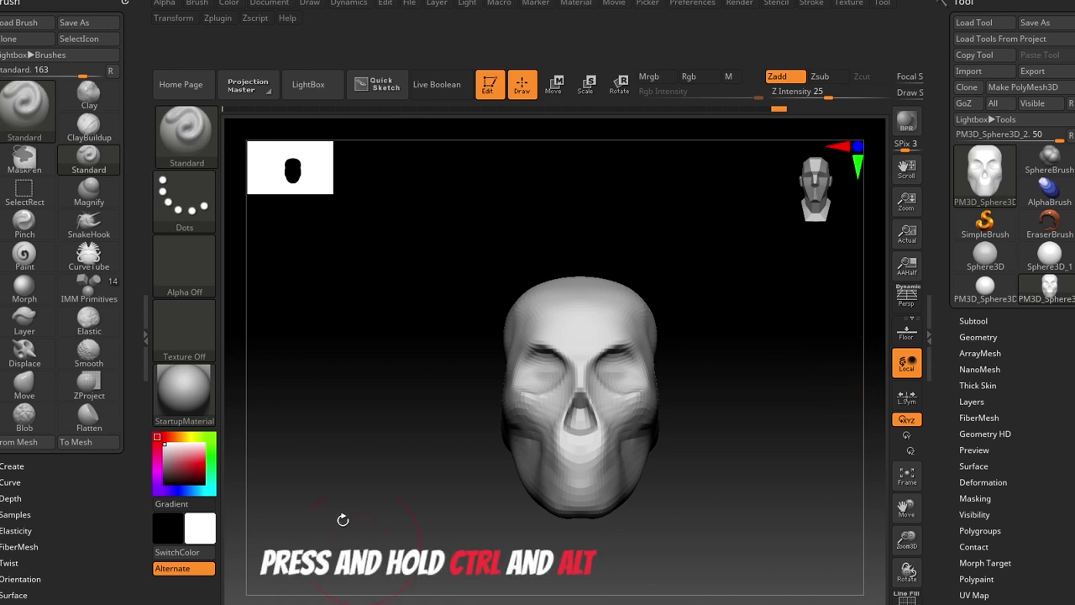
# Add the Clay, Standard and Move brushes to the custom shelf below the canvas
pyautogui.hotkey('ctrl', 'alt')
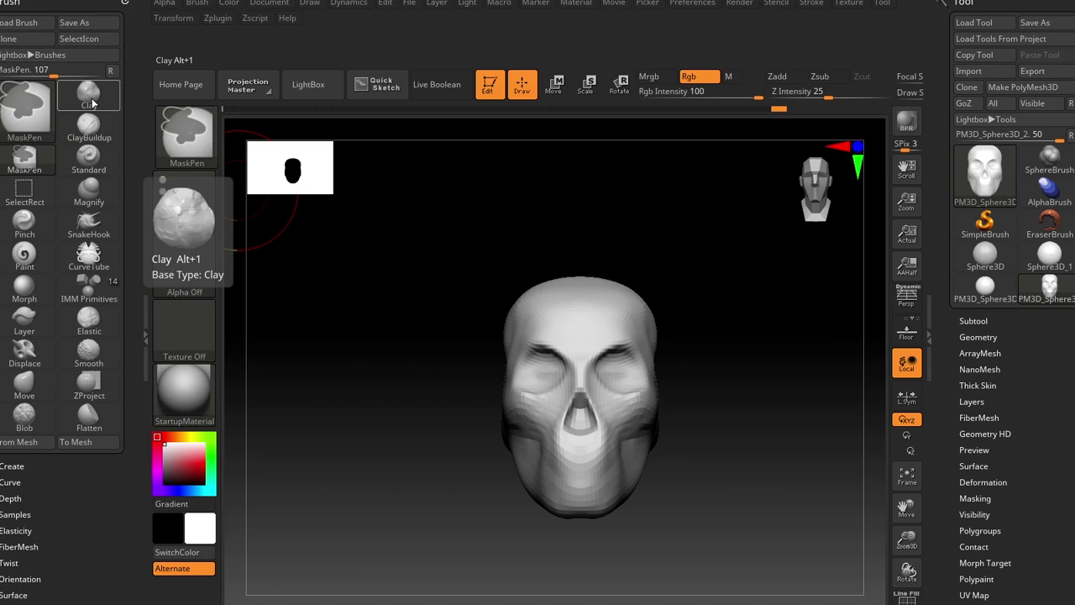
pyautogui.moveTo(92, 103)
pyautogui.keyDown('ctrl'); pyautogui.keyDown('alt'); pyautogui.mouseDown()
pyautogui.moveTo(250, 320)
pyautogui.moveTo(288, 598)
pyautogui.moveTo(281, 588)
pyautogui.mouseUp(); pyautogui.keyUp('alt'); pyautogui.keyUp('ctrl')
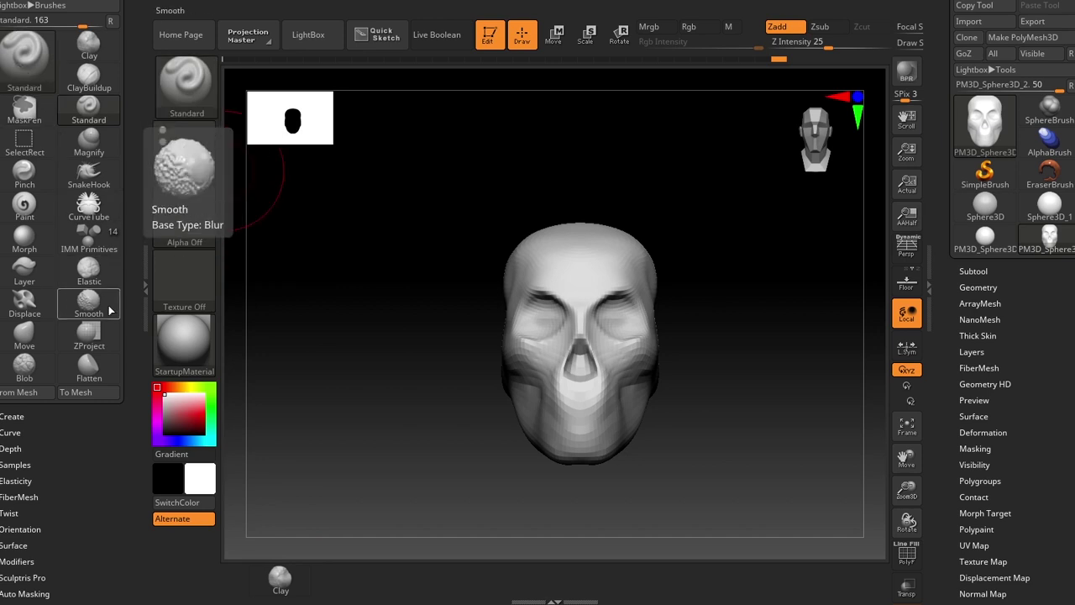
pyautogui.click(89, 366)
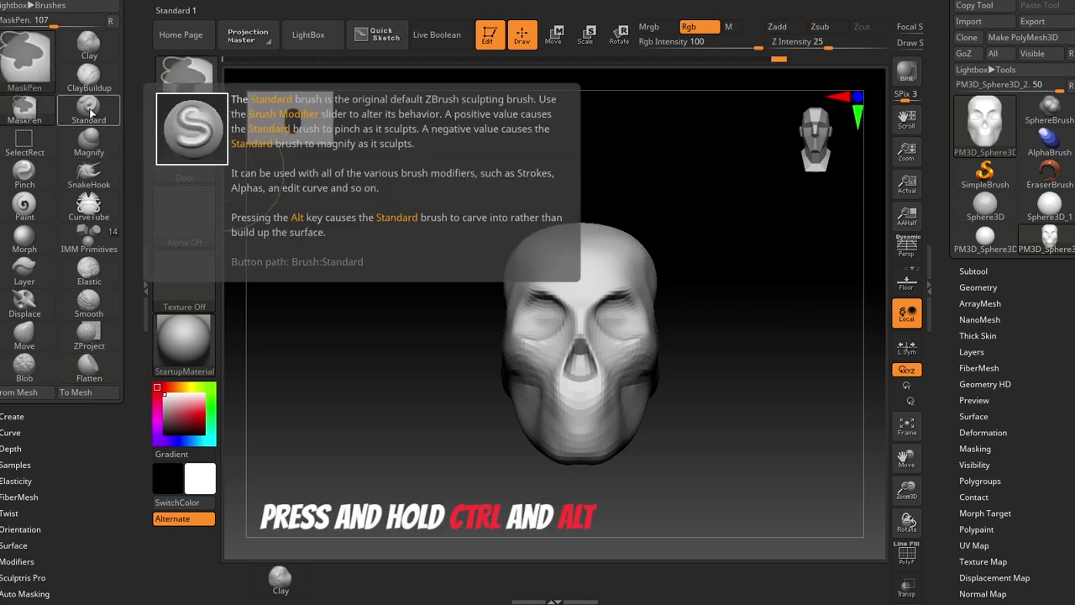
pyautogui.moveTo(90, 112)
pyautogui.keyDown('ctrl'); pyautogui.keyDown('alt'); pyautogui.mouseDown()
pyautogui.moveTo(263, 384)
pyautogui.moveTo(322, 583)
pyautogui.moveTo(333, 585)
pyautogui.moveTo(324, 593)
pyautogui.mouseUp(); pyautogui.keyUp('alt'); pyautogui.keyUp('ctrl')
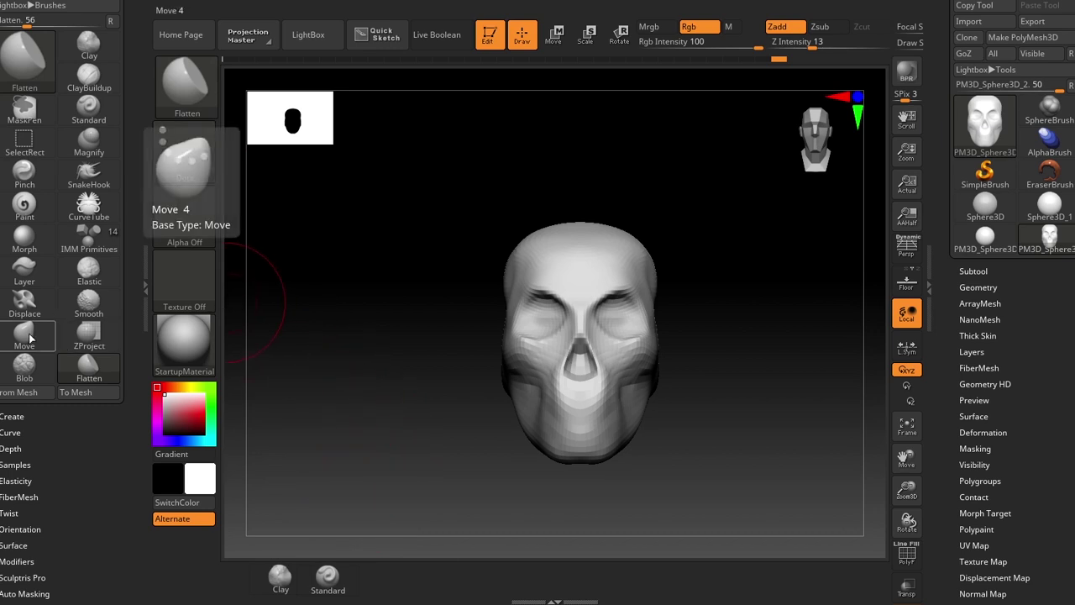
pyautogui.hotkey('ctrl', 'alt')
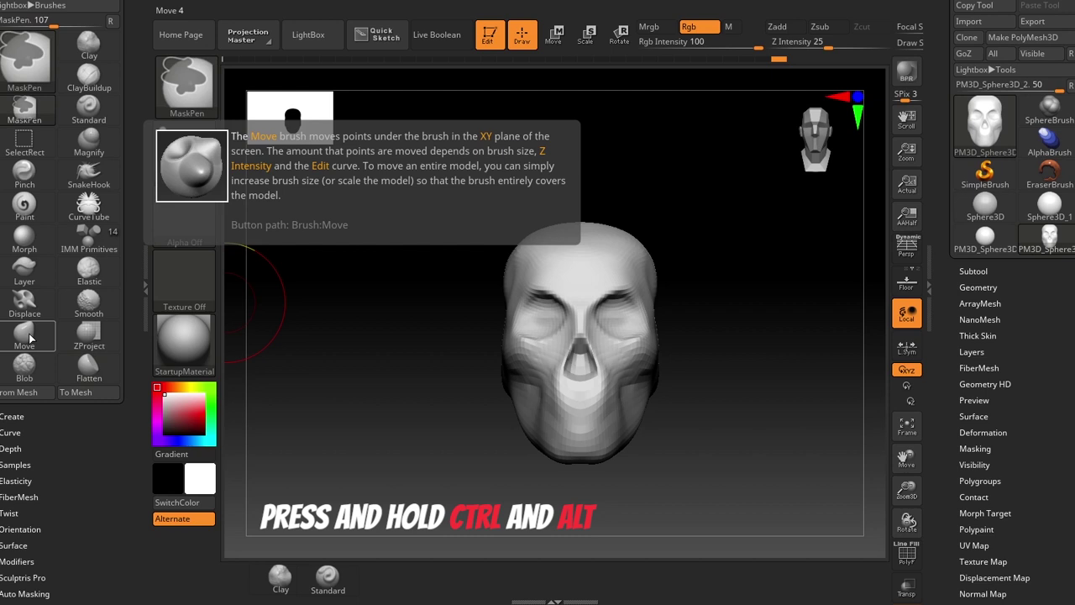
pyautogui.moveTo(30, 337)
pyautogui.keyDown('ctrl'); pyautogui.keyDown('alt'); pyautogui.mouseDown()
pyautogui.moveTo(84, 357)
pyautogui.moveTo(353, 517)
pyautogui.moveTo(386, 591)
pyautogui.mouseUp(); pyautogui.keyUp('alt'); pyautogui.keyUp('ctrl')
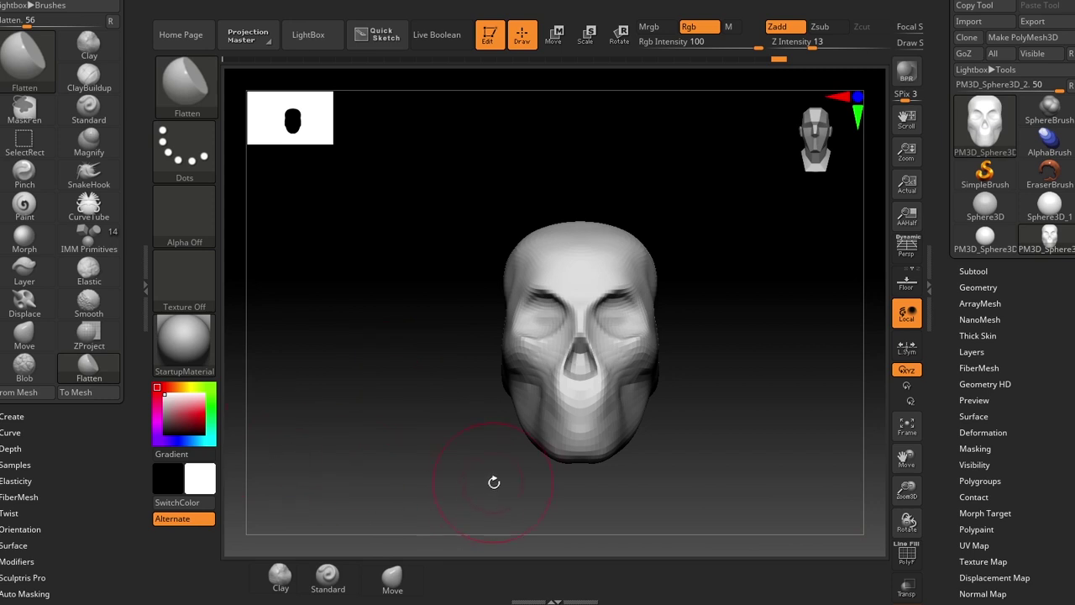
# Collapse the trays holding the Brush and Tool palettes to enlarge the workspace around the skull
pyautogui.click(139, 283)
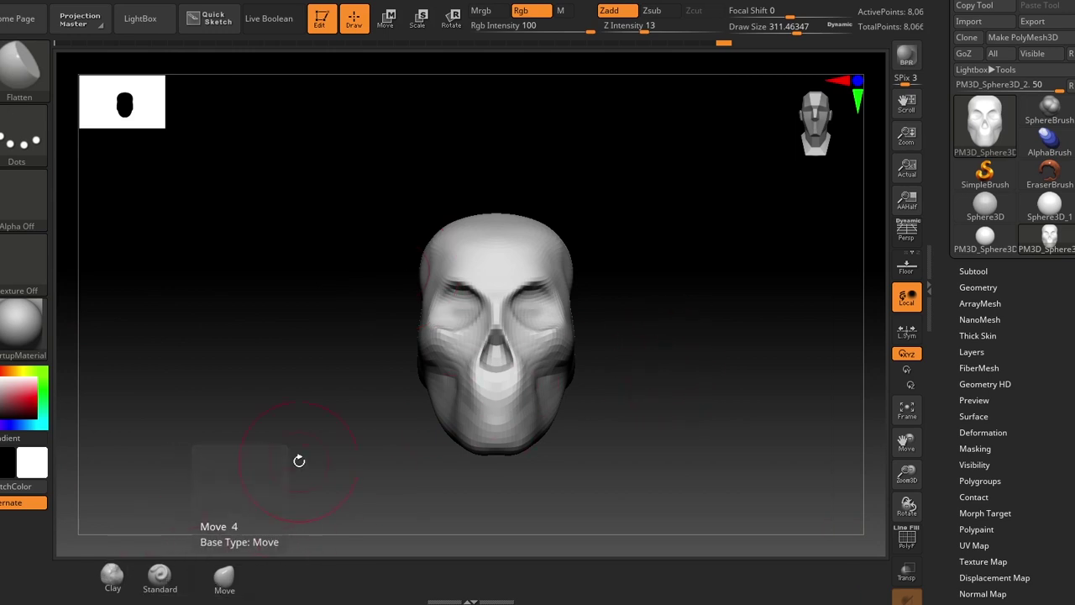
pyautogui.keyDown('alt'); pyautogui.moveTo(645, 354); pyautogui.dragTo(657, 384); pyautogui.keyUp('alt')
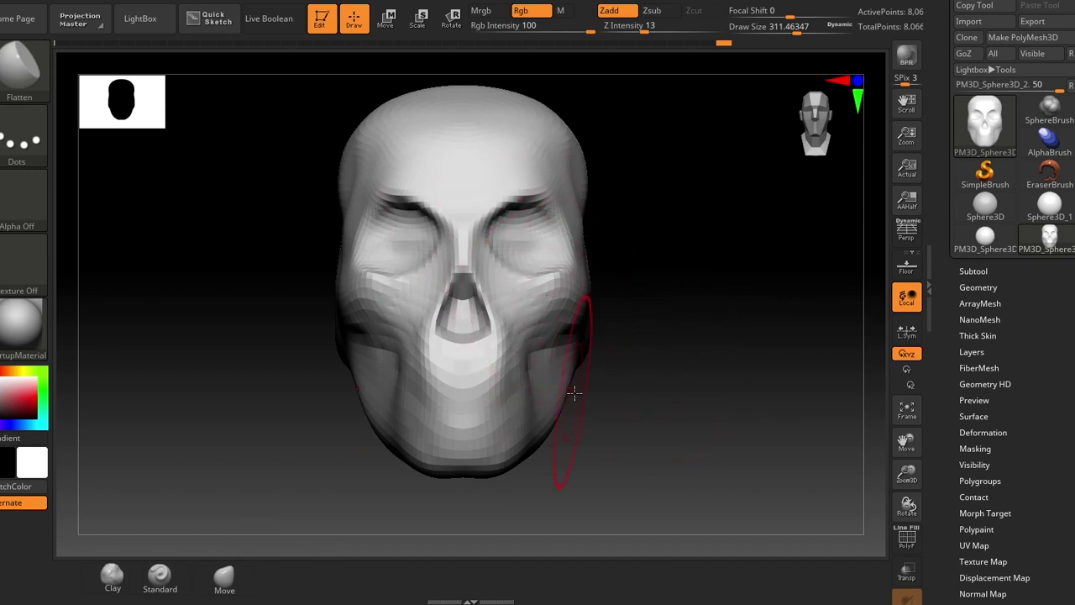
pyautogui.click(929, 269)
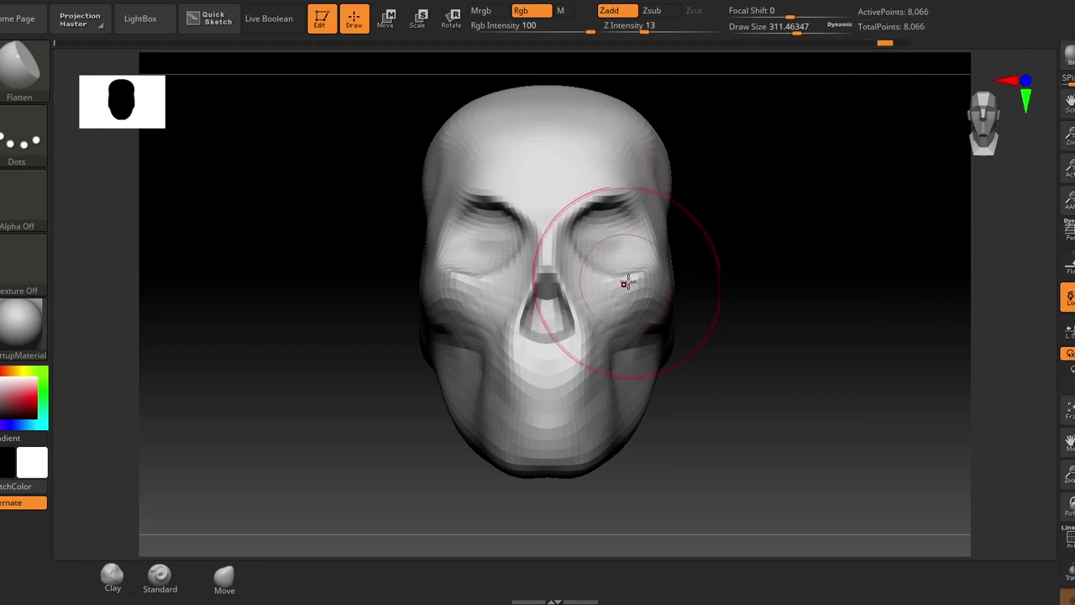
# Reshape the skull's eye sockets, brows and cheeks with the Move brush, adjusting the draw size between strokes
pyautogui.press('b')
pyautogui.press('m')
pyautogui.press('v')
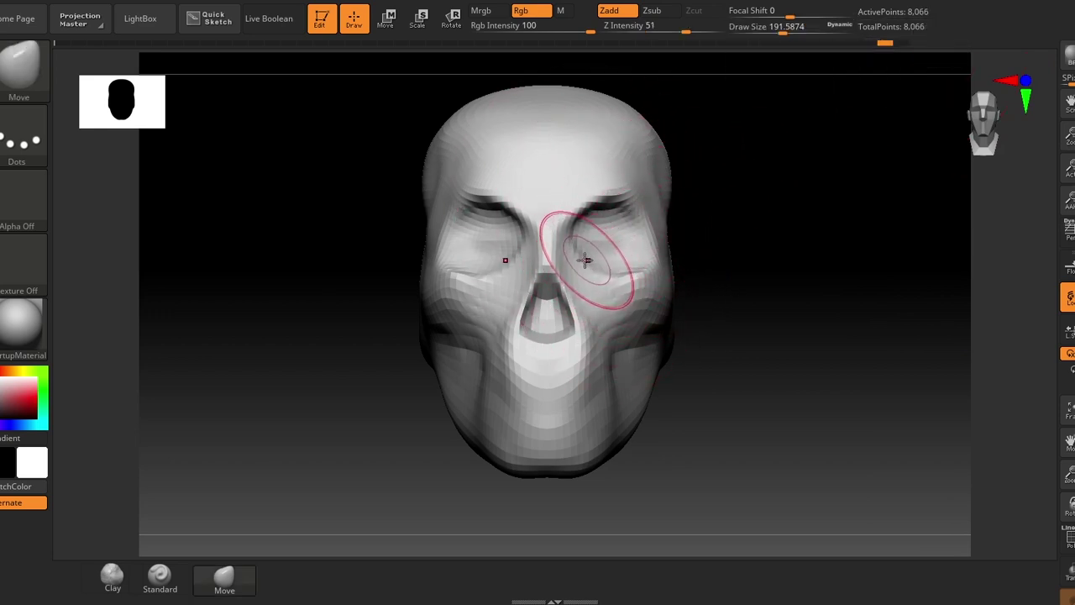
pyautogui.press('s')
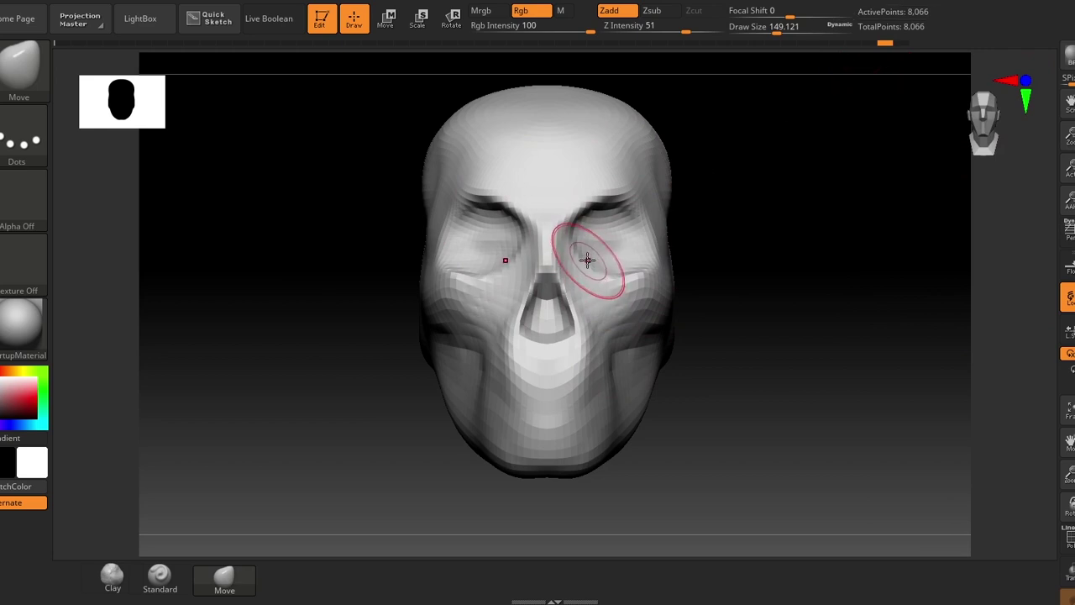
pyautogui.moveTo(589, 259); pyautogui.dragTo(578, 267)
pyautogui.press('s')
pyautogui.moveTo(627, 231); pyautogui.dragTo(648, 235)
pyautogui.moveTo(616, 202); pyautogui.dragTo(615, 222)
pyautogui.press('s')
pyautogui.moveTo(628, 335); pyautogui.dragTo(625, 343)
# Build up the skull's cheeks with the Clay brush and reopen the tray holding the Tool palette
pyautogui.press('b')
pyautogui.press('c')
pyautogui.press('l')
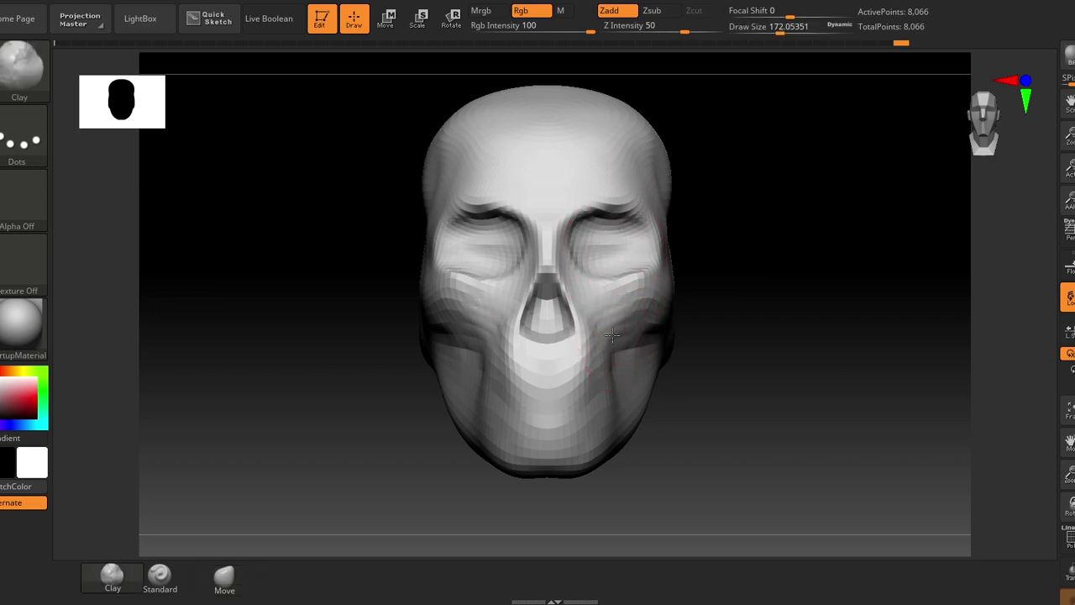
pyautogui.moveTo(697, 403); pyautogui.dragTo(1041, 296)
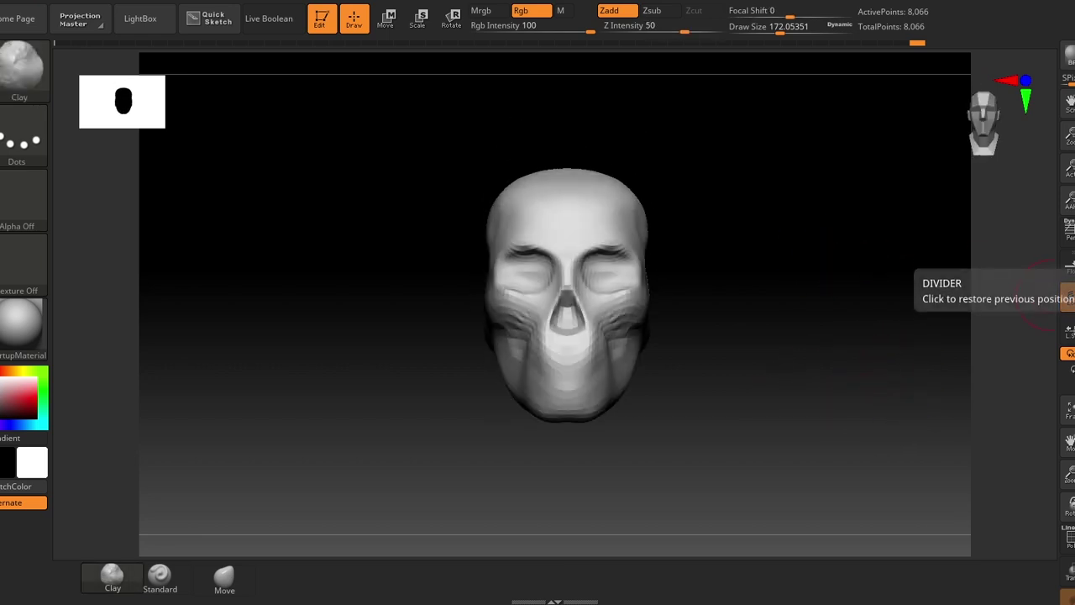
pyautogui.click(1067, 294)
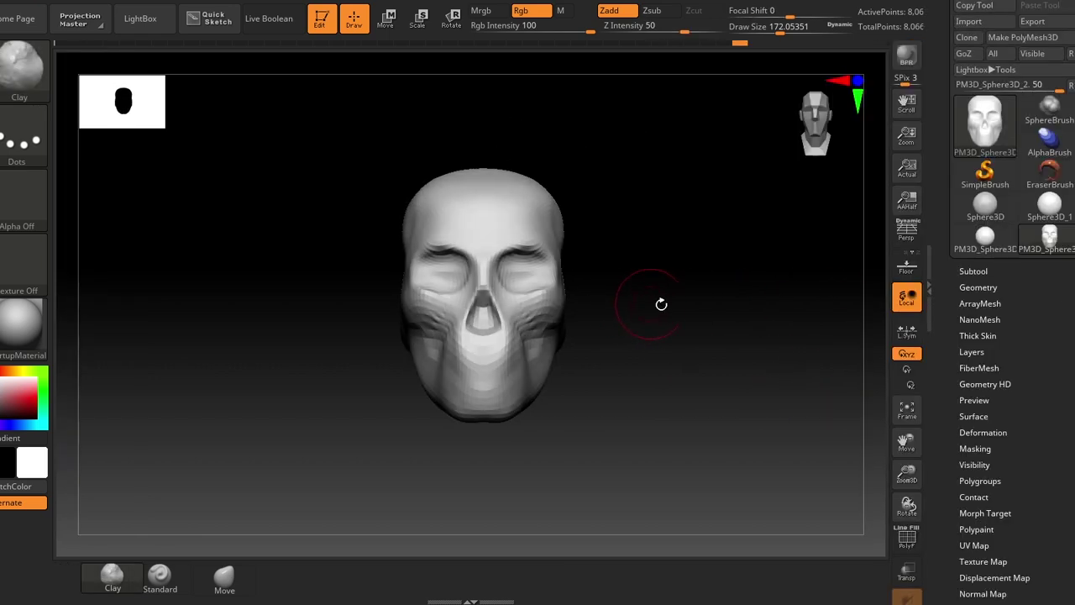
# Adjust the skull's overall shape with the Move brush at a draw size of about 372
pyautogui.press('b')
pyautogui.press('m')
pyautogui.press('v')
pyautogui.press(']')
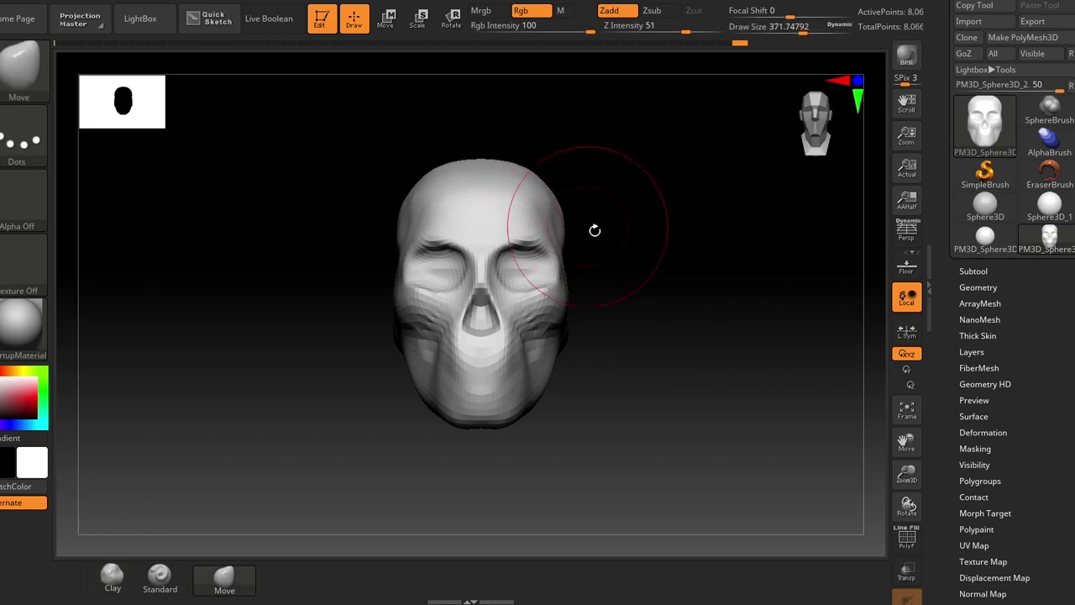
pyautogui.moveTo(593, 230)
pyautogui.mouseDown()
pyautogui.moveTo(684, 308)
pyautogui.moveTo(636, 336)
pyautogui.moveTo(571, 322)
pyautogui.moveTo(616, 412)
pyautogui.moveTo(639, 418)
pyautogui.mouseUp()
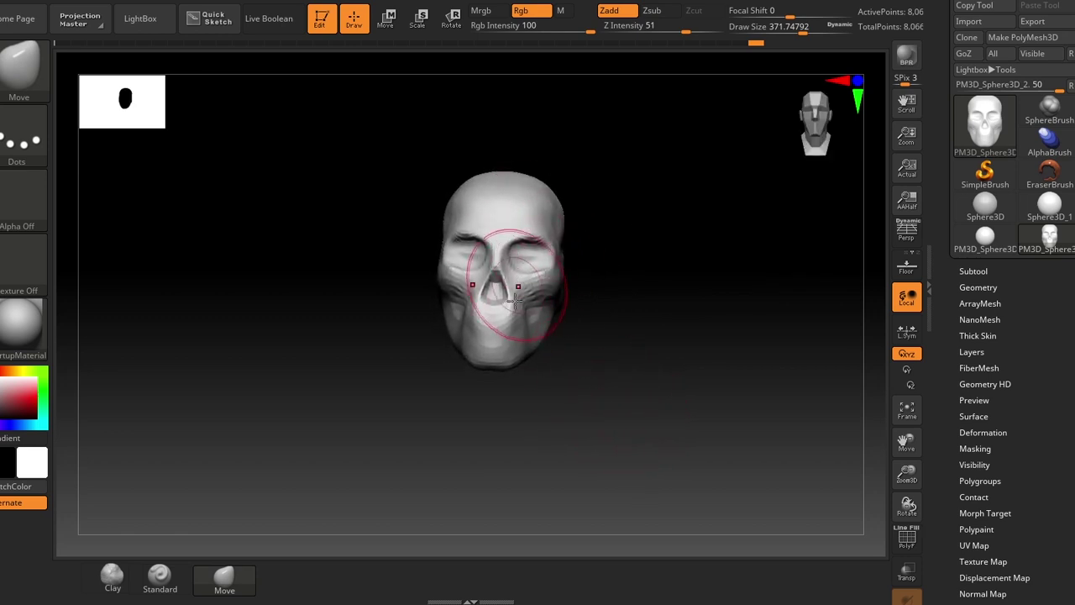
pyautogui.keyDown('shift'); pyautogui.moveTo(637, 333); pyautogui.dragTo(573, 254); pyautogui.keyUp('shift')
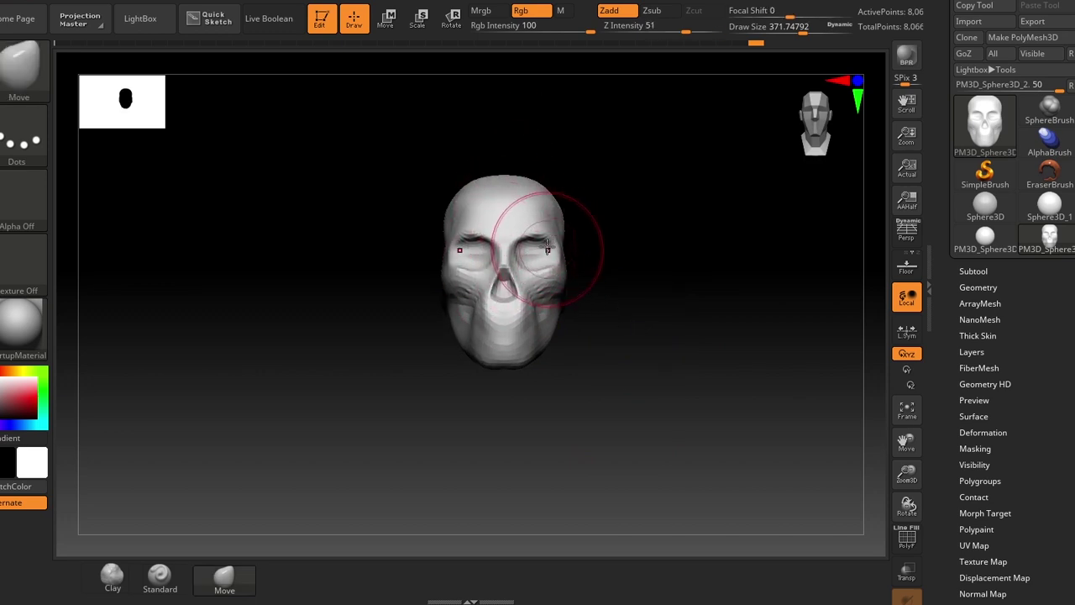
# Append a Cylinder3D mesh to the skull as a new subtool and check it from the side and front
pyautogui.click(974, 270)
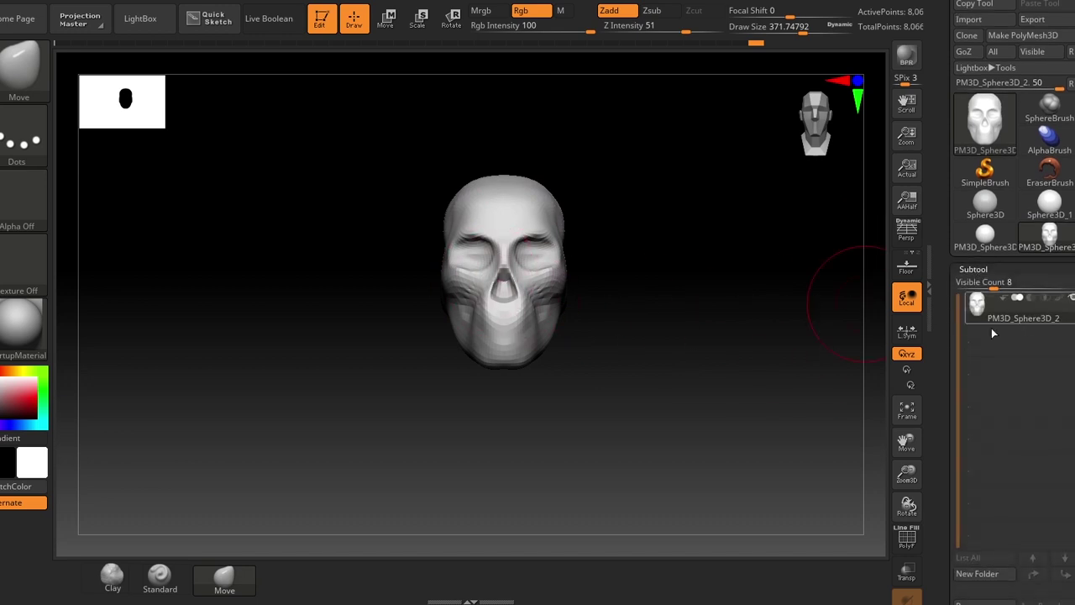
pyautogui.scroll(-5, 1008, 336)
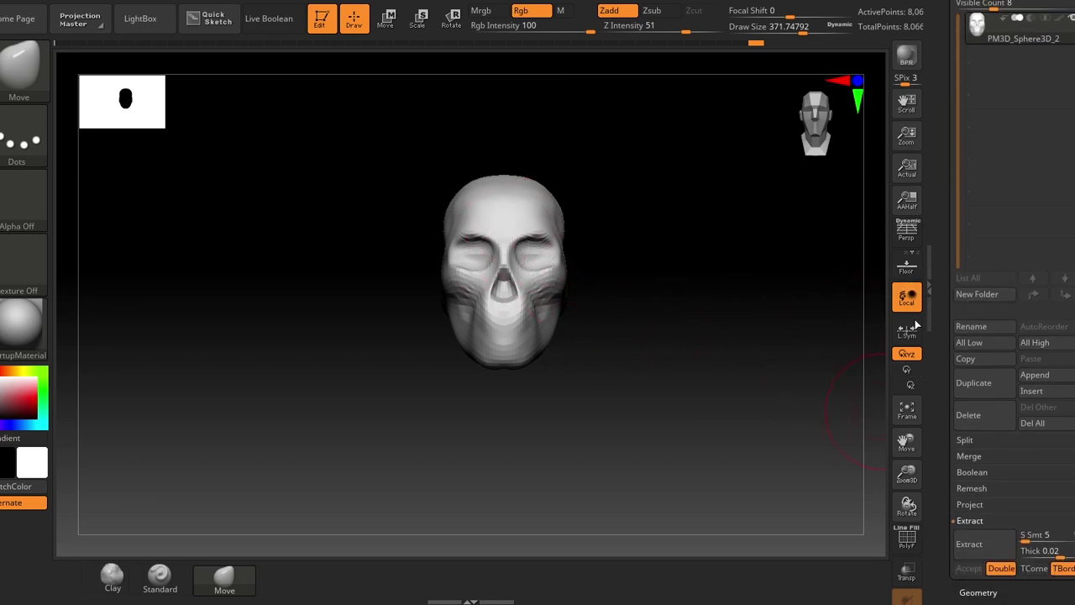
pyautogui.click(1034, 376)
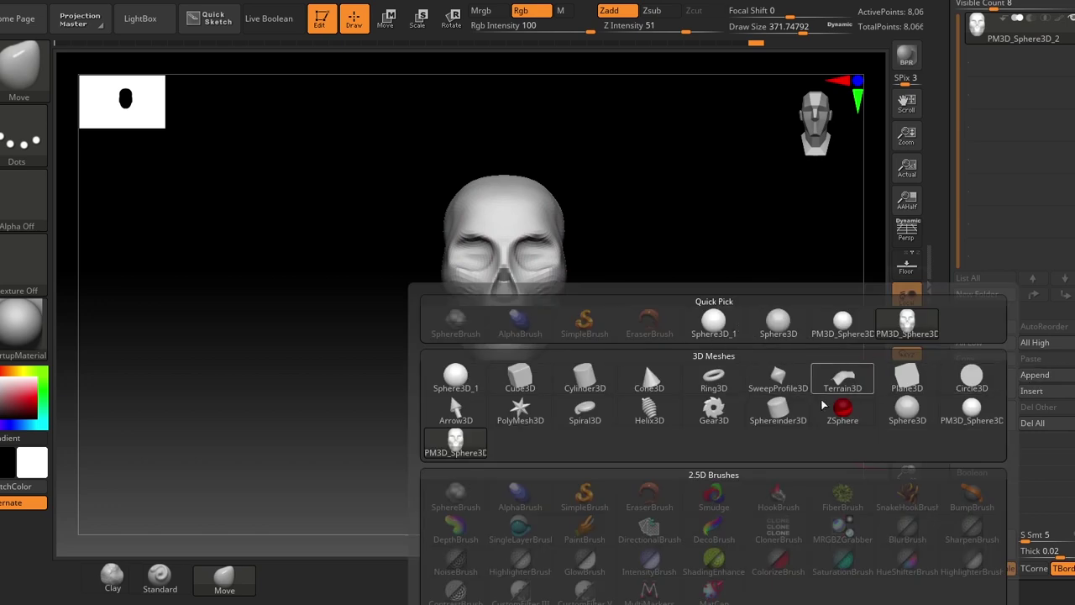
pyautogui.moveTo(752, 371)
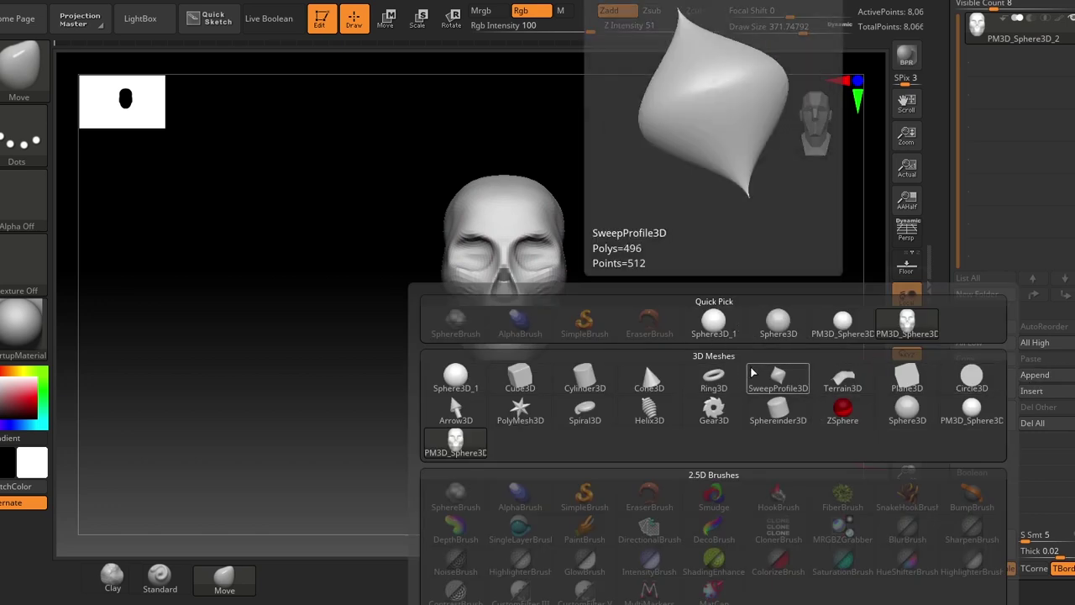
pyautogui.moveTo(609, 387)
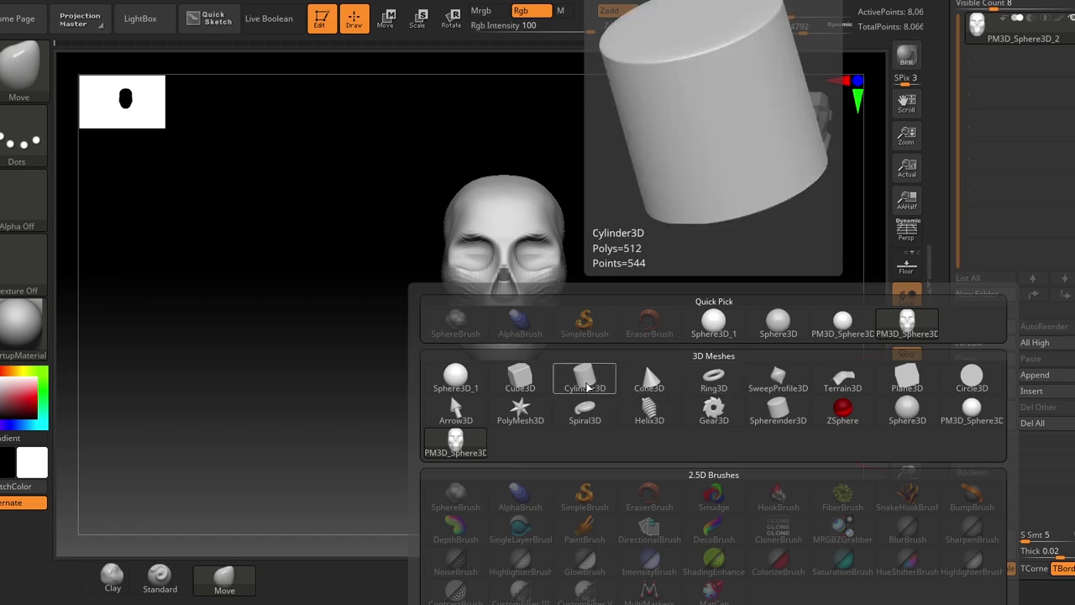
pyautogui.click(591, 387)
pyautogui.moveTo(648, 359); pyautogui.dragTo(522, 254)
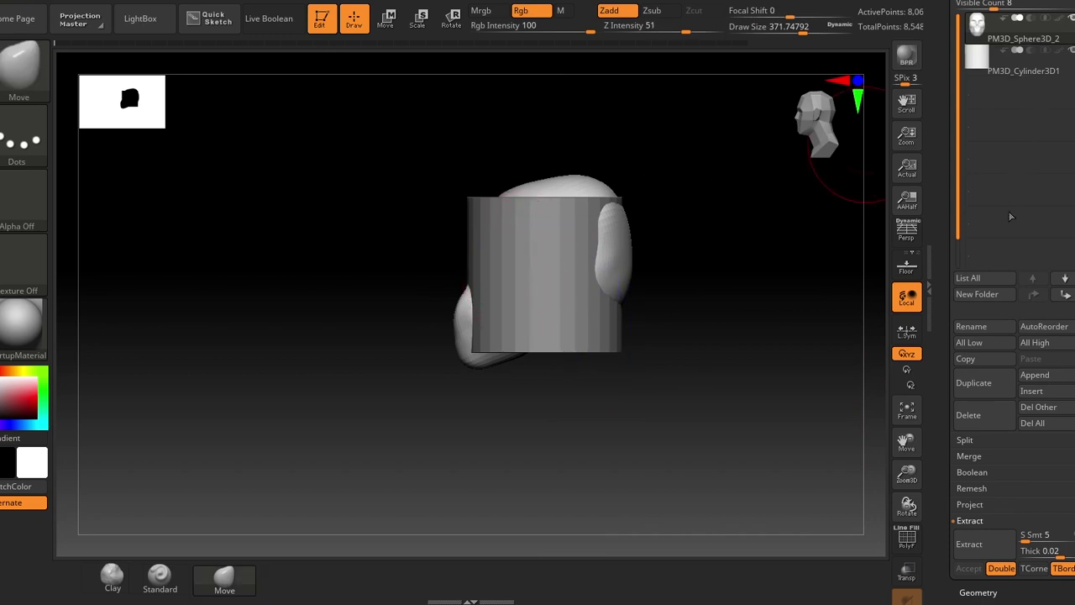
pyautogui.moveTo(682, 280); pyautogui.dragTo(847, 321)
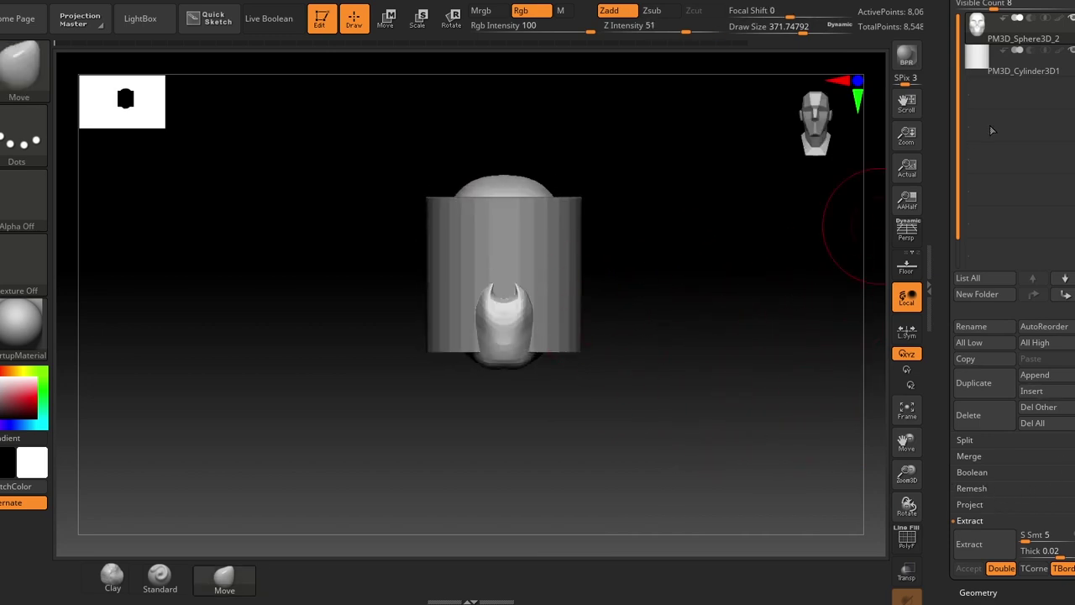
# Switch the active subtool between the cylinder and the skull in the subtool list, ending on the cylinder
pyautogui.click(985, 59)
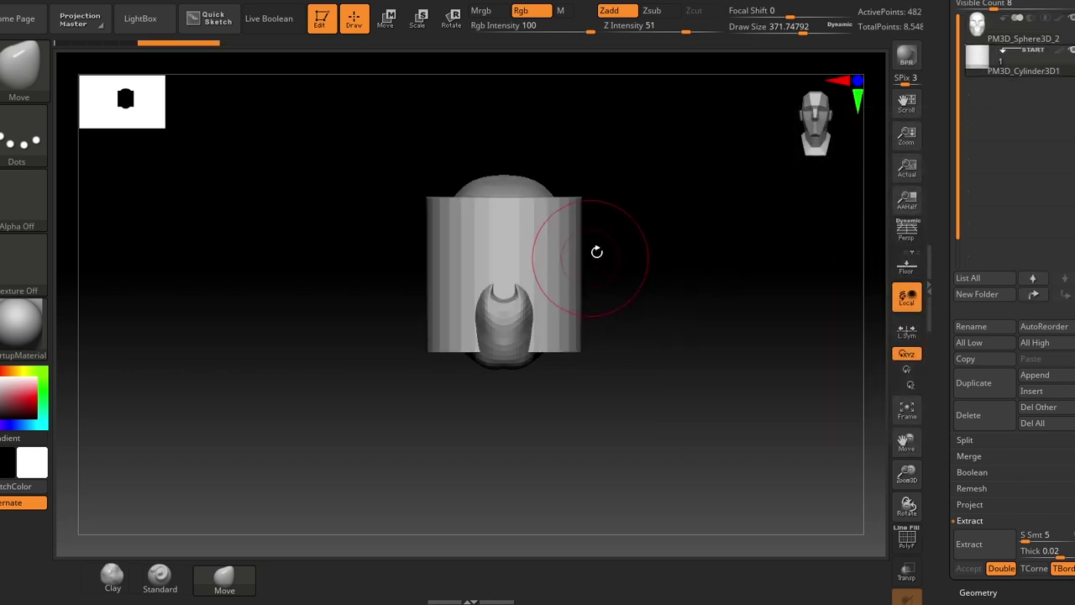
pyautogui.click(978, 31)
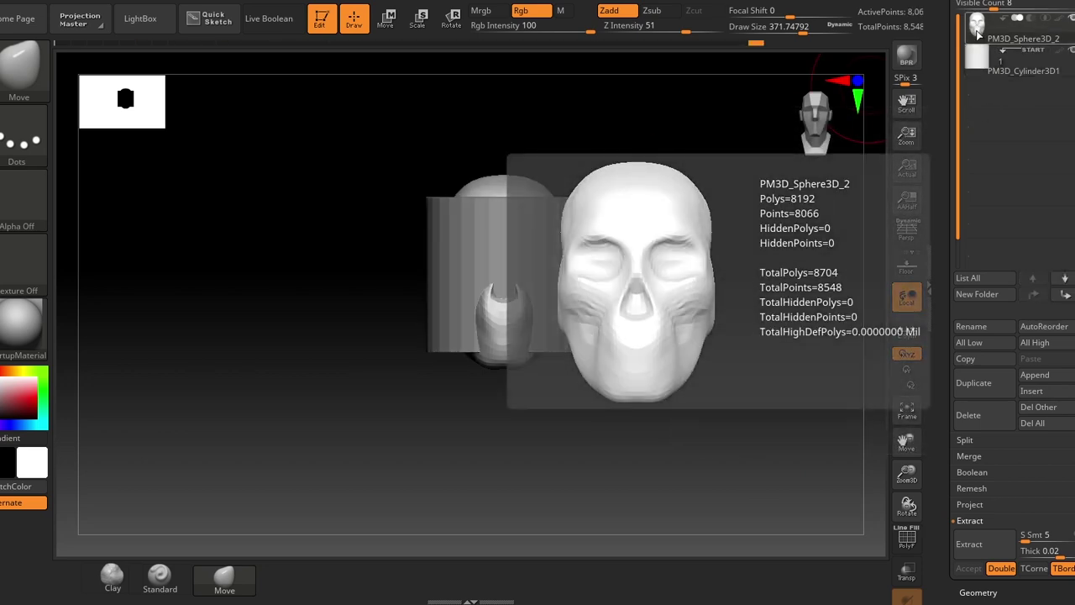
pyautogui.moveTo(981, 57)
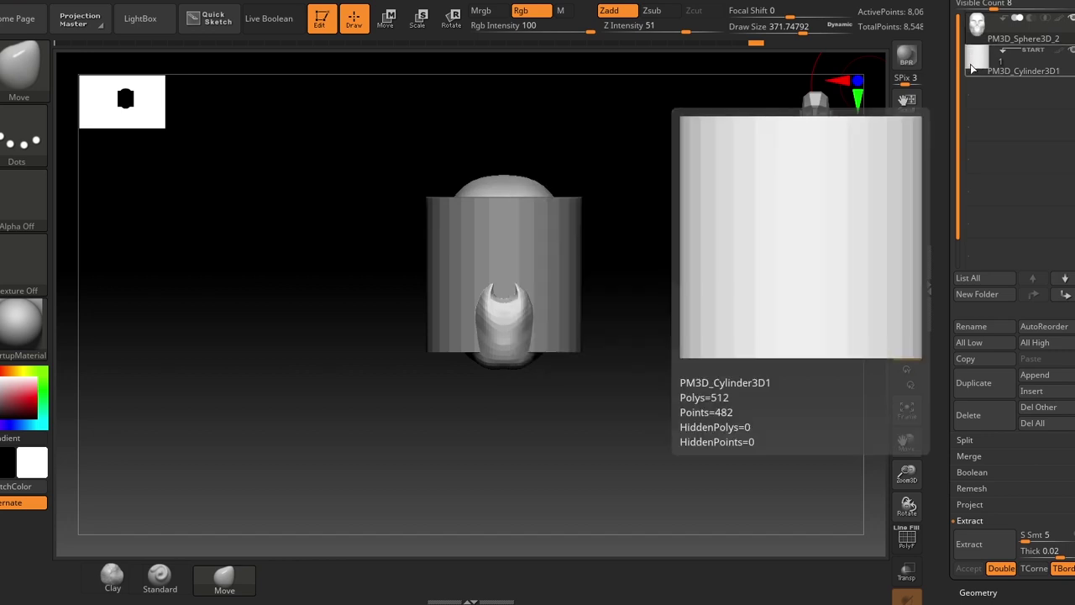
pyautogui.click(981, 63)
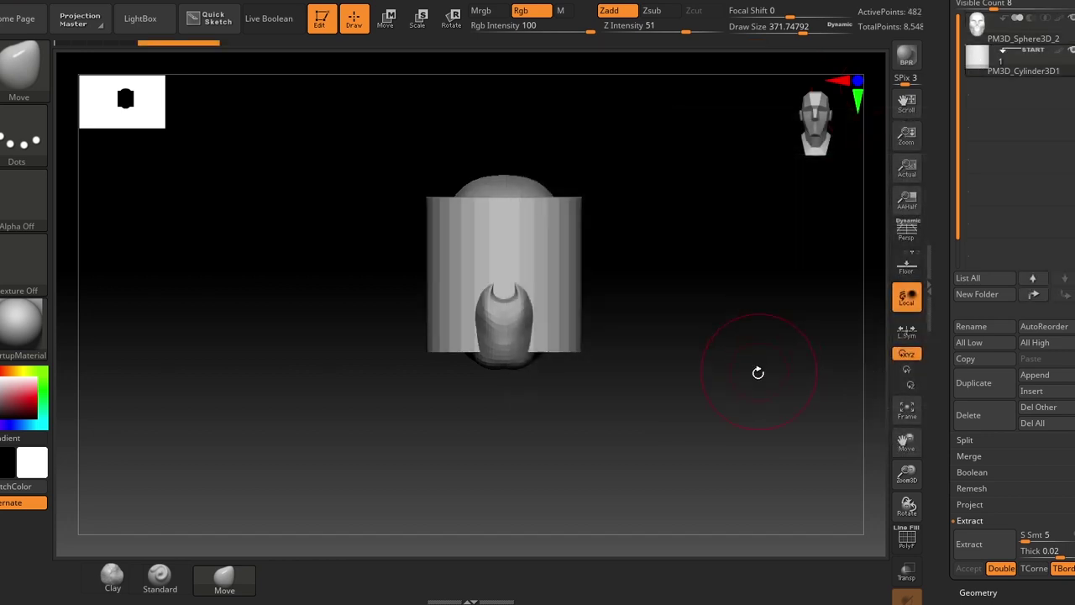
# Switch between the skull and cylinder subtools by picking them directly on the model, ending on the skull
pyautogui.moveTo(732, 346); pyautogui.dragTo(672, 356)
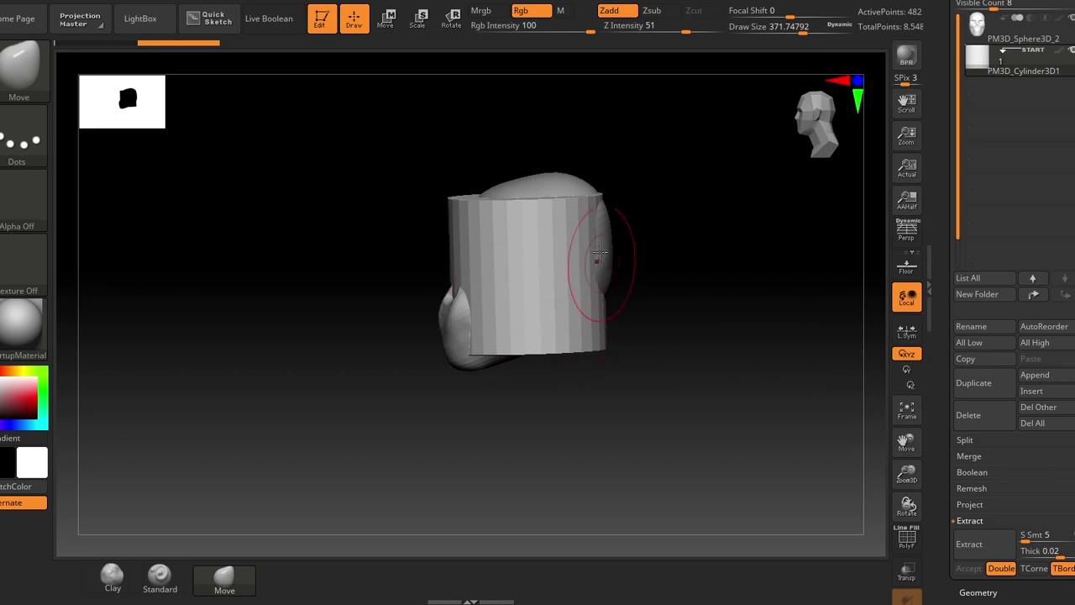
pyautogui.keyDown('alt'); pyautogui.click(565, 174); pyautogui.keyUp('alt')
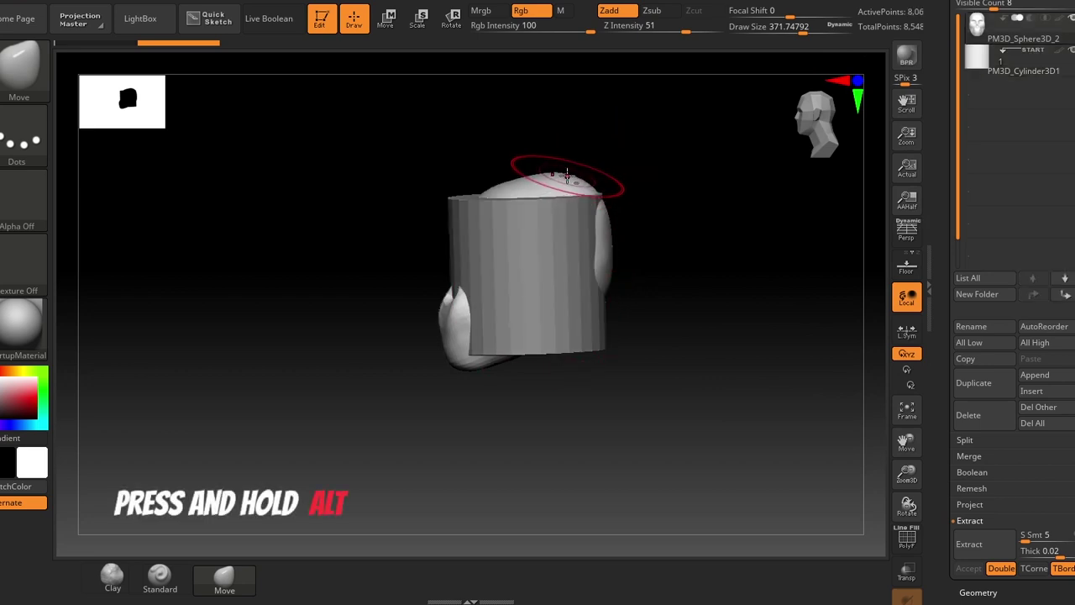
pyautogui.keyDown('alt'); pyautogui.click(597, 336); pyautogui.keyUp('alt')
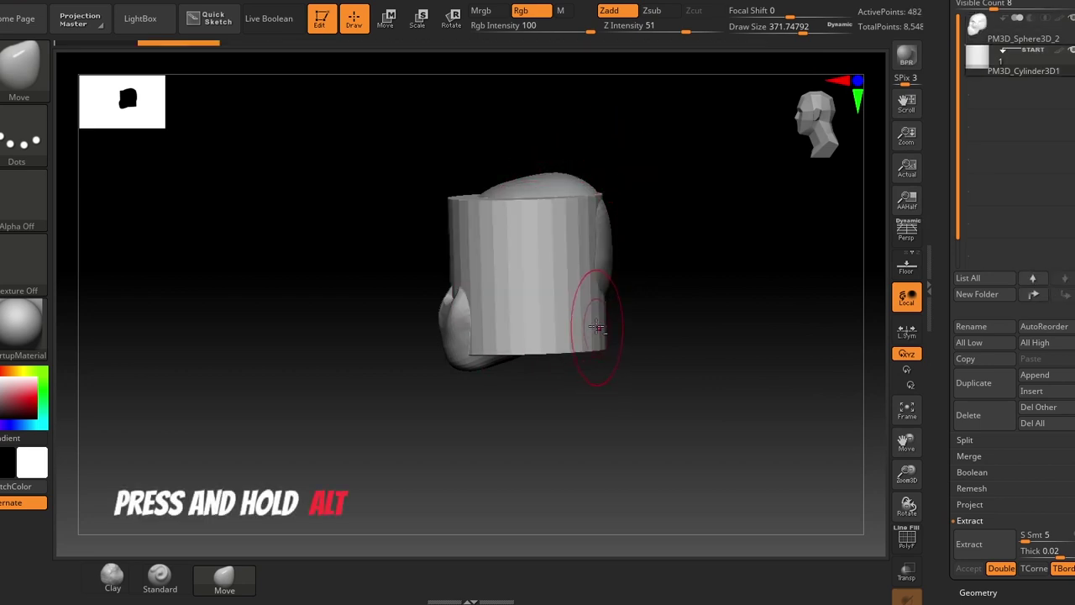
pyautogui.keyDown('alt'); pyautogui.click(559, 181); pyautogui.keyUp('alt')
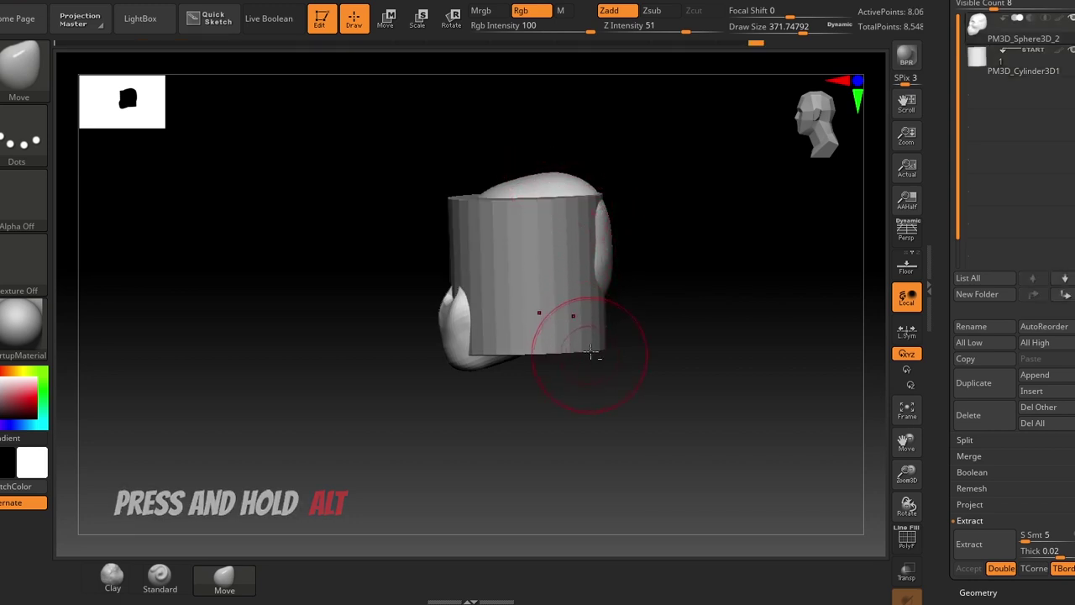
pyautogui.keyDown('shift'); pyautogui.moveTo(636, 350); pyautogui.dragTo(717, 381); pyautogui.keyUp('shift')
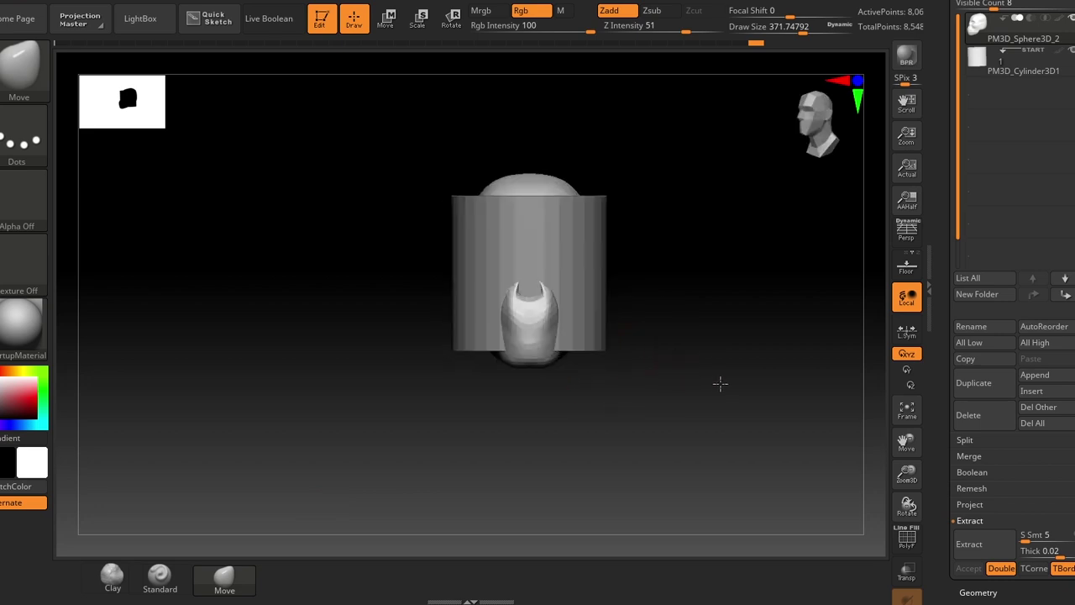
# Make the cylinder the active subtool and show the Move transform gizmo on it in side view
pyautogui.click(982, 71)
pyautogui.moveTo(756, 324); pyautogui.dragTo(607, 268)
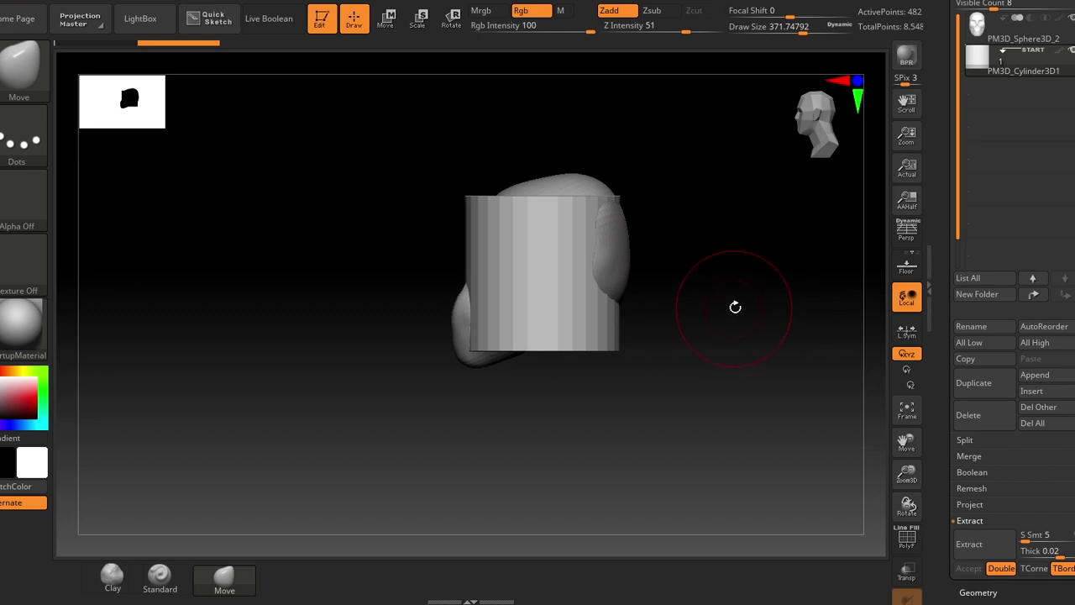
pyautogui.press('w')
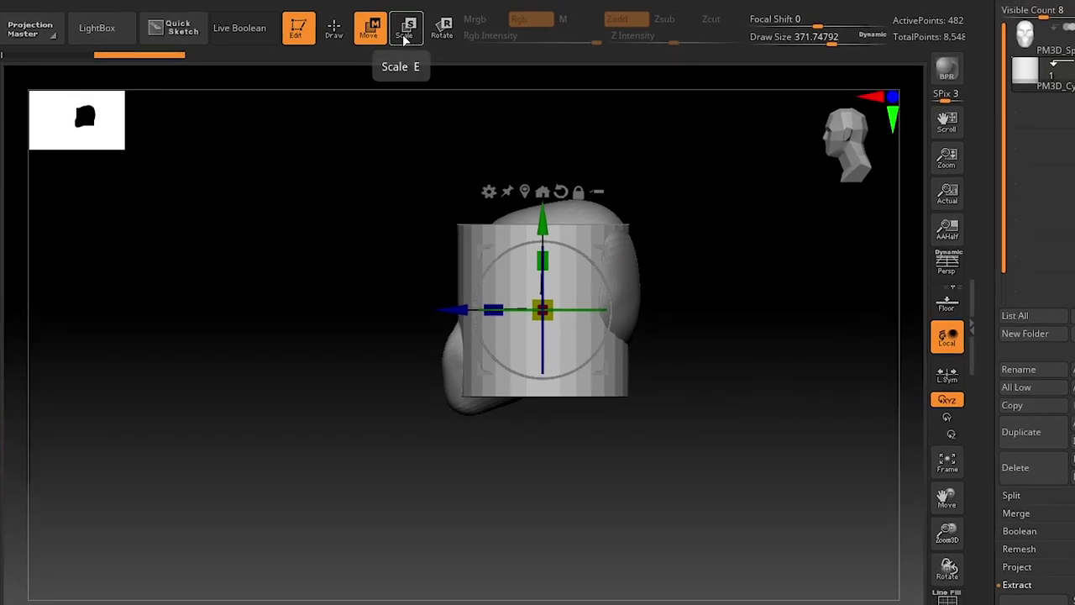
# Cycle the cylinder's transform mode from Scale to Rotate and compare the gizmo in the front and side views
pyautogui.click(419, 20)
pyautogui.click(403, 74)
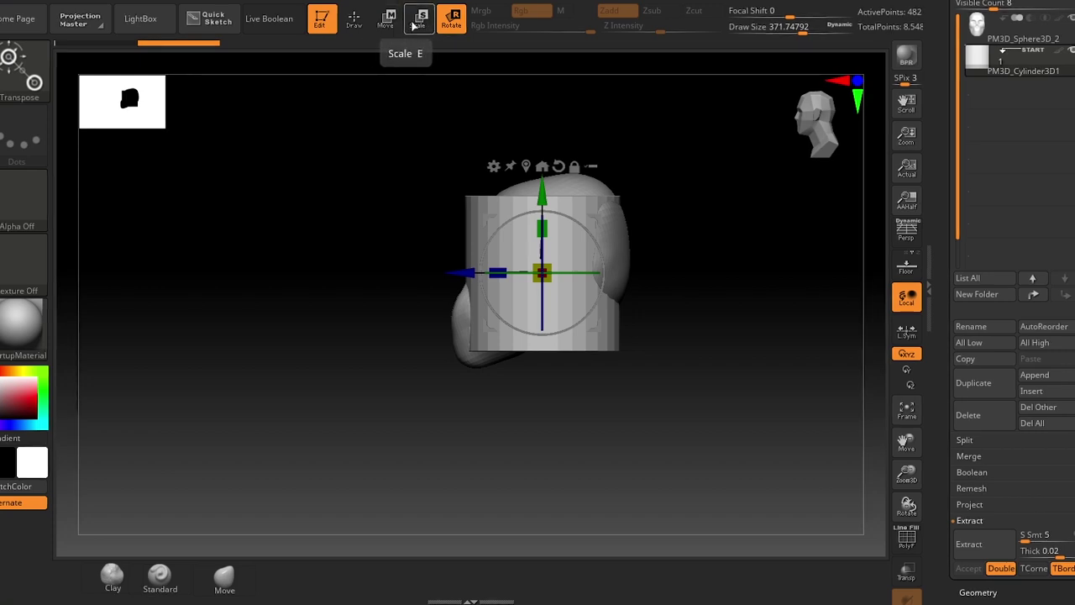
pyautogui.moveTo(708, 350); pyautogui.dragTo(748, 345)
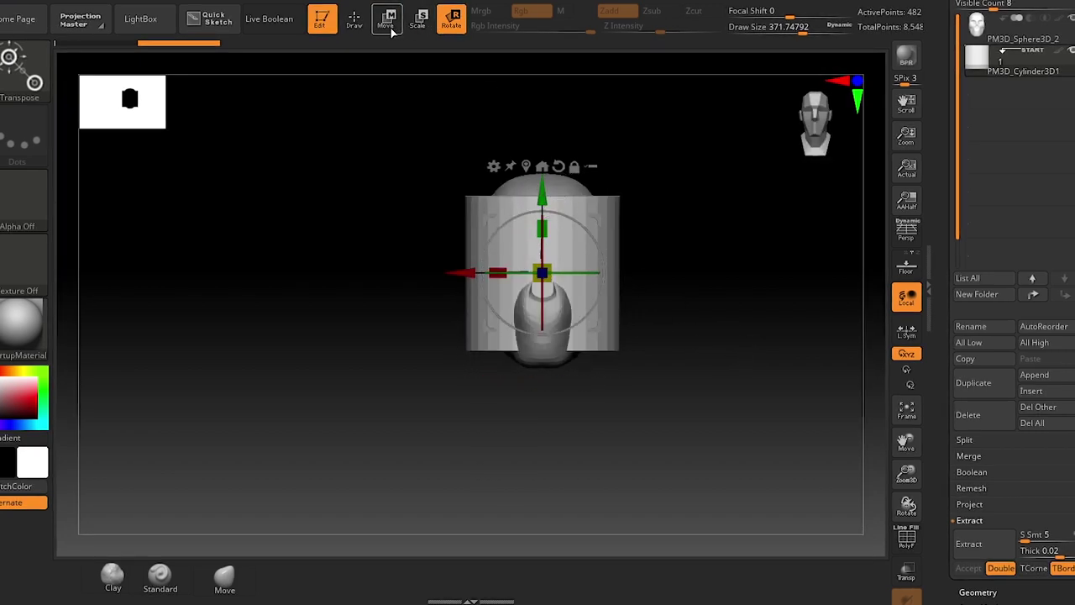
pyautogui.moveTo(428, 42)
pyautogui.moveTo(688, 324); pyautogui.dragTo(610, 311)
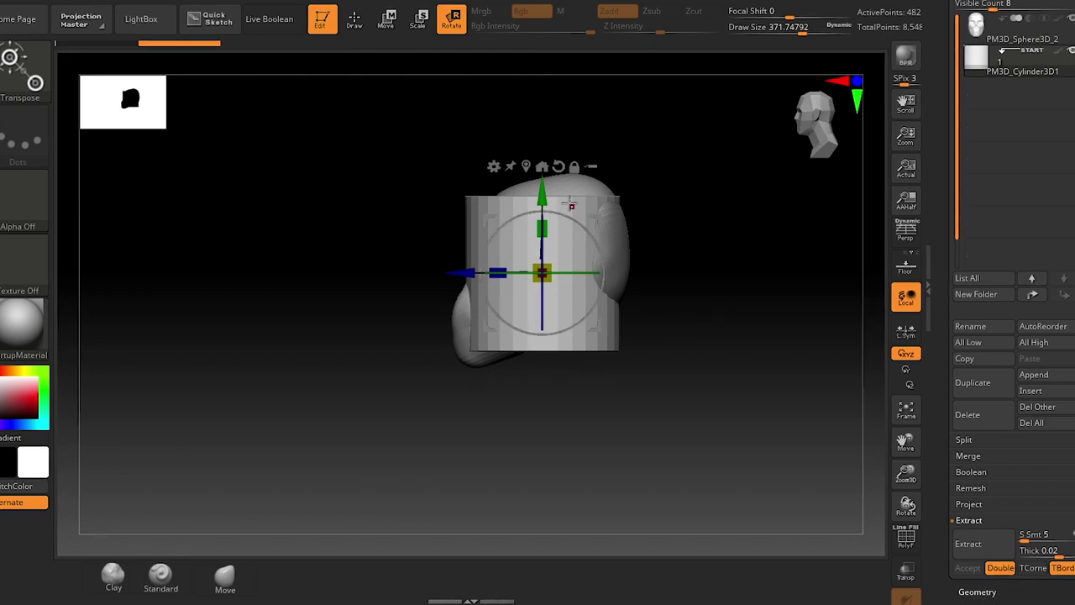
pyautogui.moveTo(686, 314)
pyautogui.mouseDown()
pyautogui.moveTo(713, 330)
pyautogui.moveTo(679, 305)
pyautogui.mouseUp()
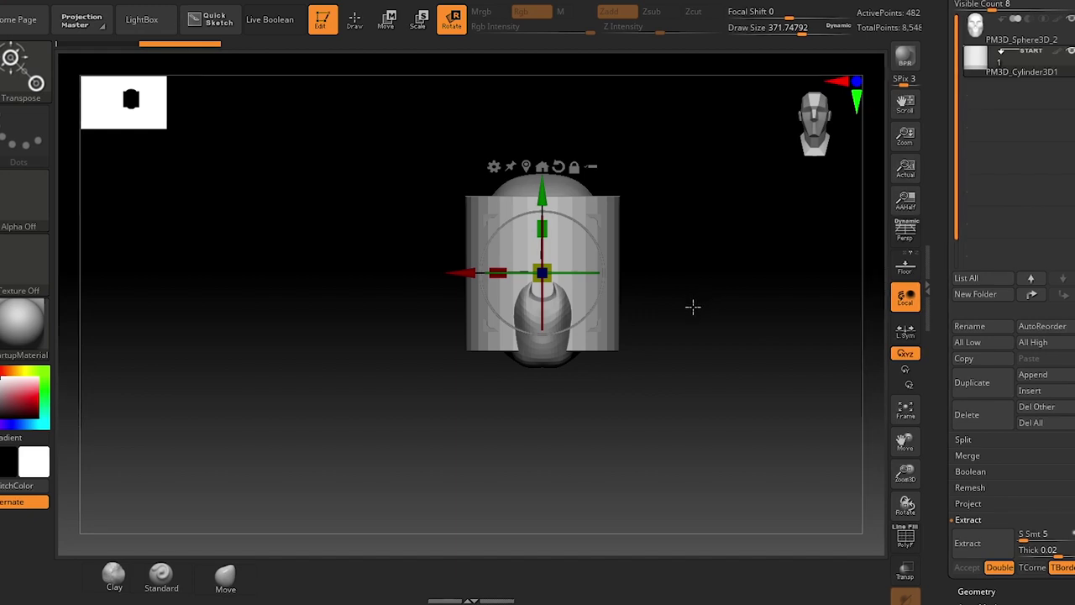
# Swap the gizmo for the transpose action line, lay a diagonal line across the cylinder, and return to the gizmo
pyautogui.press('y')
pyautogui.moveTo(572, 241); pyautogui.dragTo(739, 172)
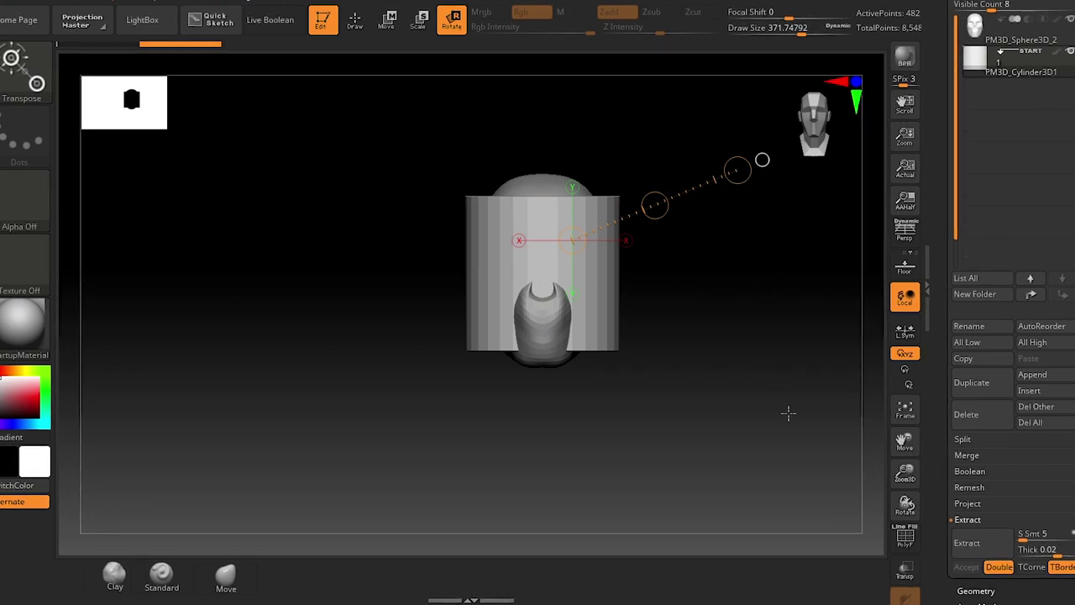
pyautogui.press('y')
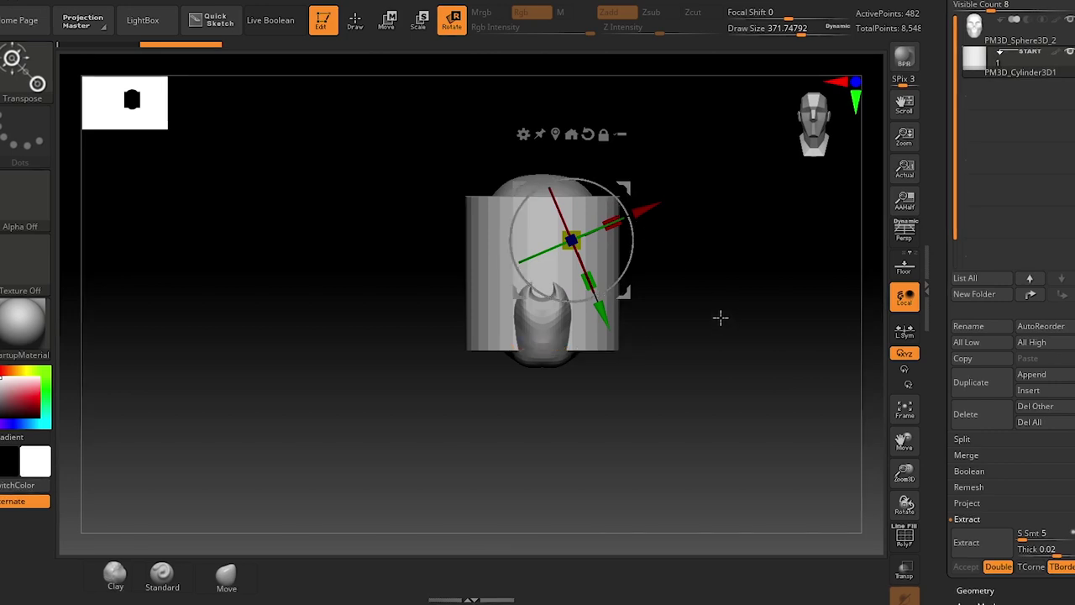
pyautogui.press('w')
pyautogui.press('e')
pyautogui.press('r')
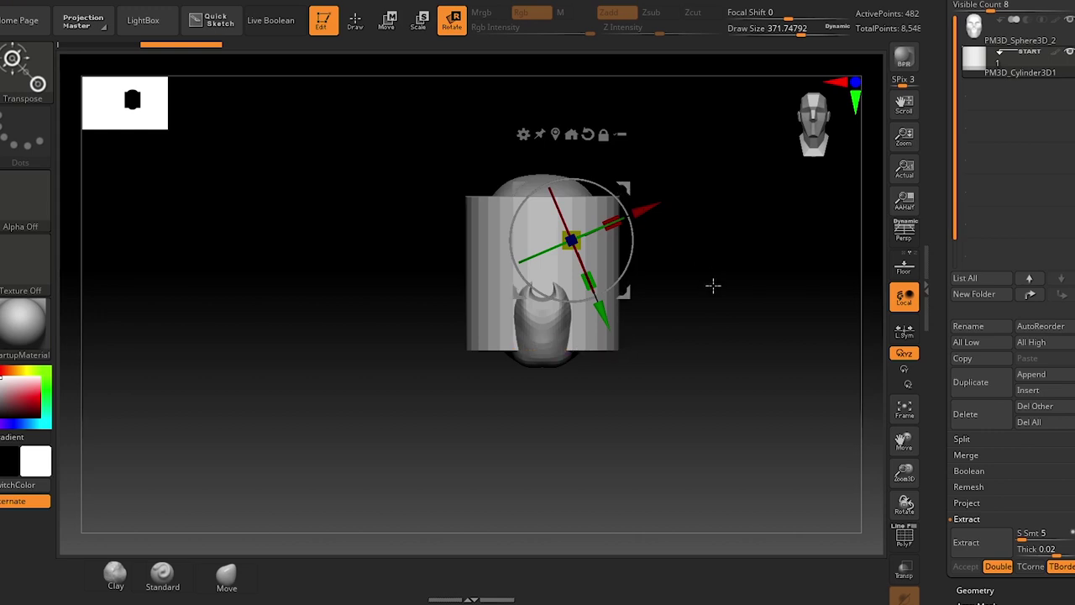
# Move the cylinder forward and slightly down in the screen plane, checking its placement from the side and front
pyautogui.moveTo(713, 283); pyautogui.dragTo(641, 272)
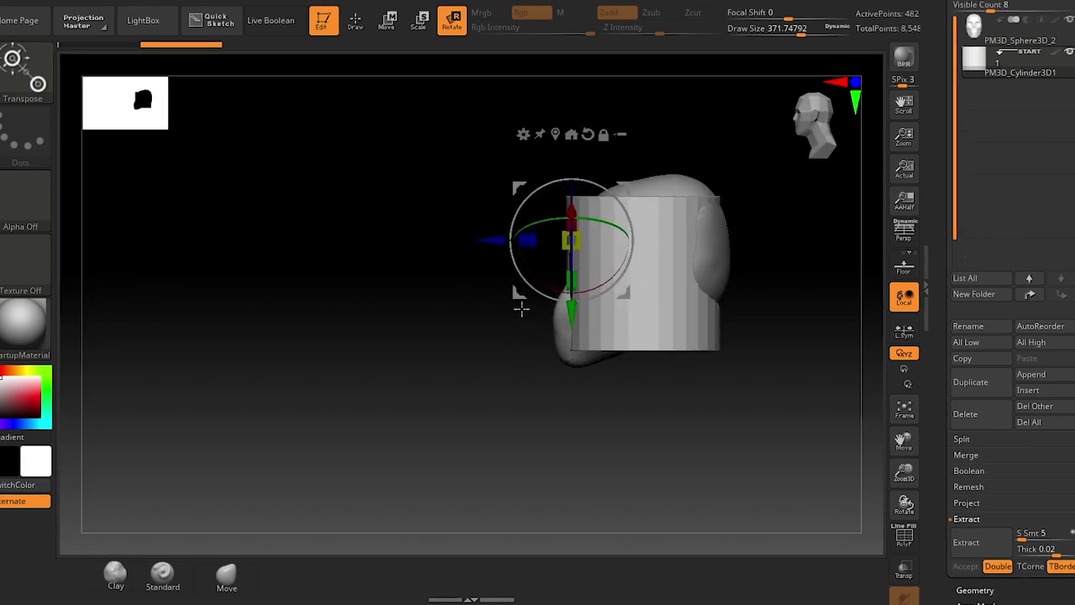
pyautogui.moveTo(627, 184); pyautogui.dragTo(576, 205)
pyautogui.keyDown('shift'); pyautogui.moveTo(519, 420); pyautogui.dragTo(555, 415); pyautogui.keyUp('shift')
pyautogui.keyDown('shift'); pyautogui.moveTo(691, 355); pyautogui.dragTo(621, 355); pyautogui.keyUp('shift')
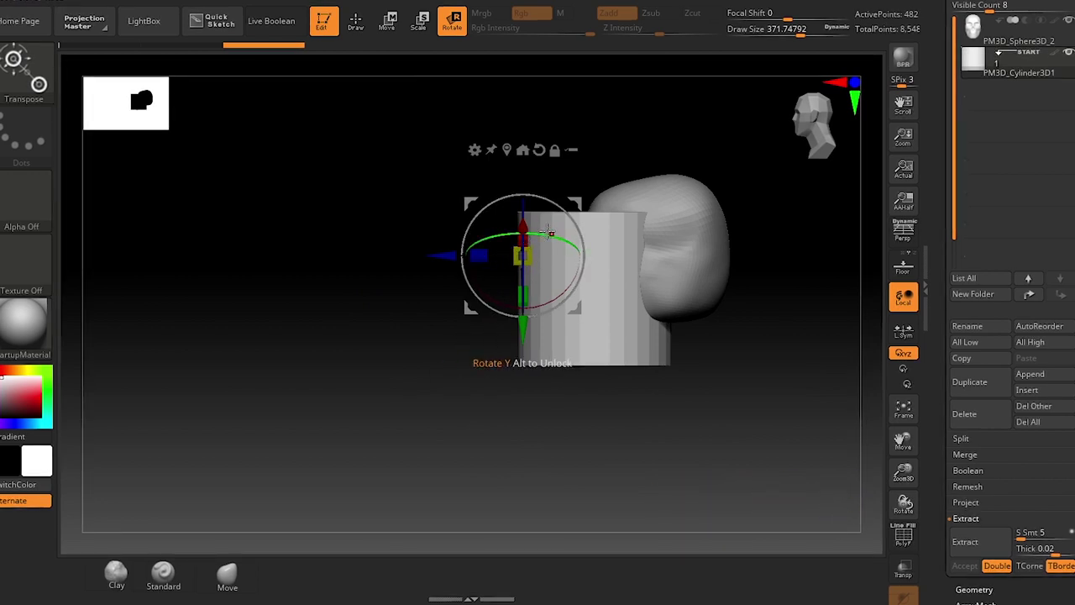
pyautogui.keyDown('shift'); pyautogui.moveTo(465, 400); pyautogui.dragTo(535, 389); pyautogui.keyUp('shift')
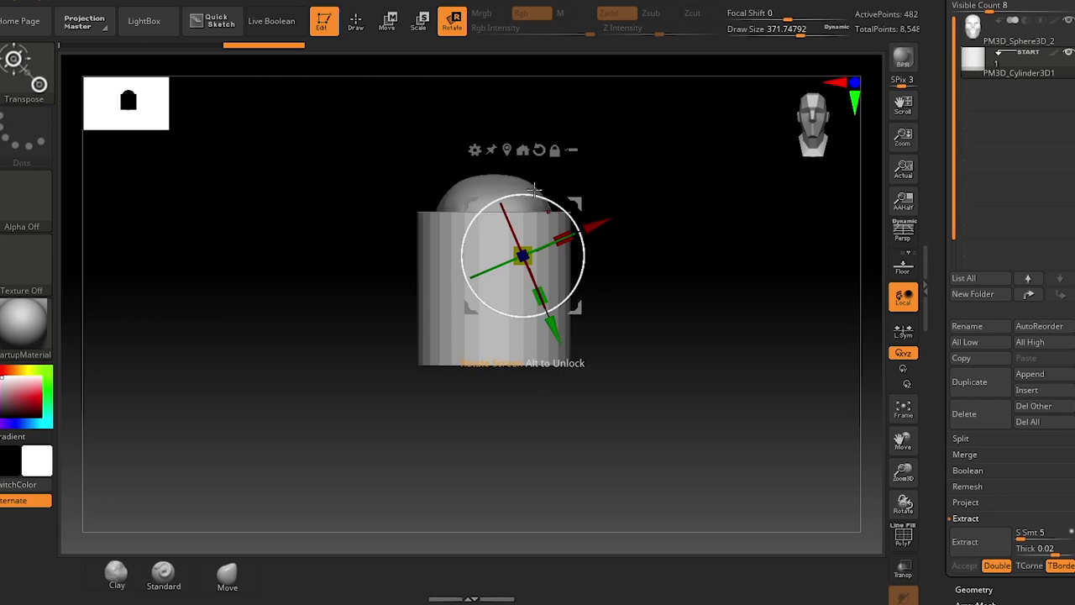
# Rotate the cylinder with the gizmo so it tilts back under the skull in side view
pyautogui.moveTo(540, 197); pyautogui.dragTo(571, 202)
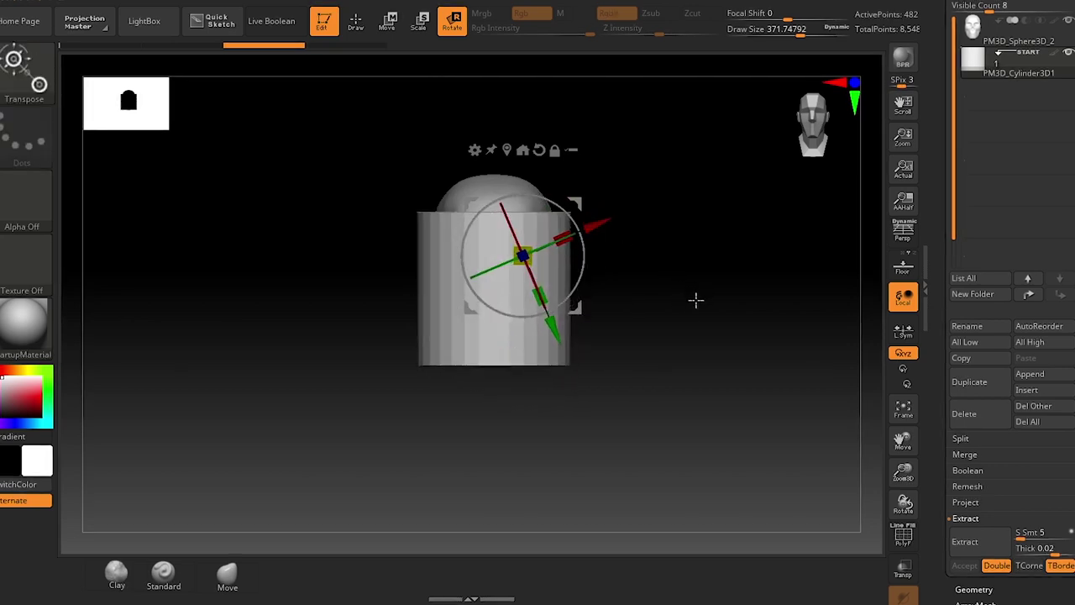
pyautogui.moveTo(697, 303); pyautogui.dragTo(595, 308)
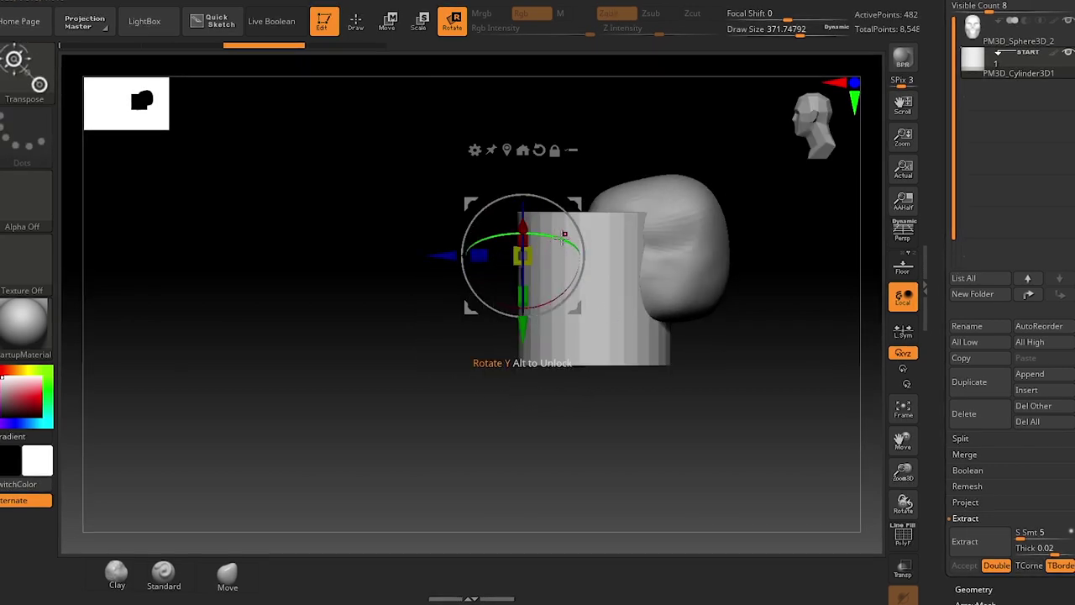
pyautogui.moveTo(553, 237); pyautogui.dragTo(556, 346)
pyautogui.keyDown('alt'); pyautogui.moveTo(706, 377); pyautogui.dragTo(527, 416); pyautogui.keyUp('alt')
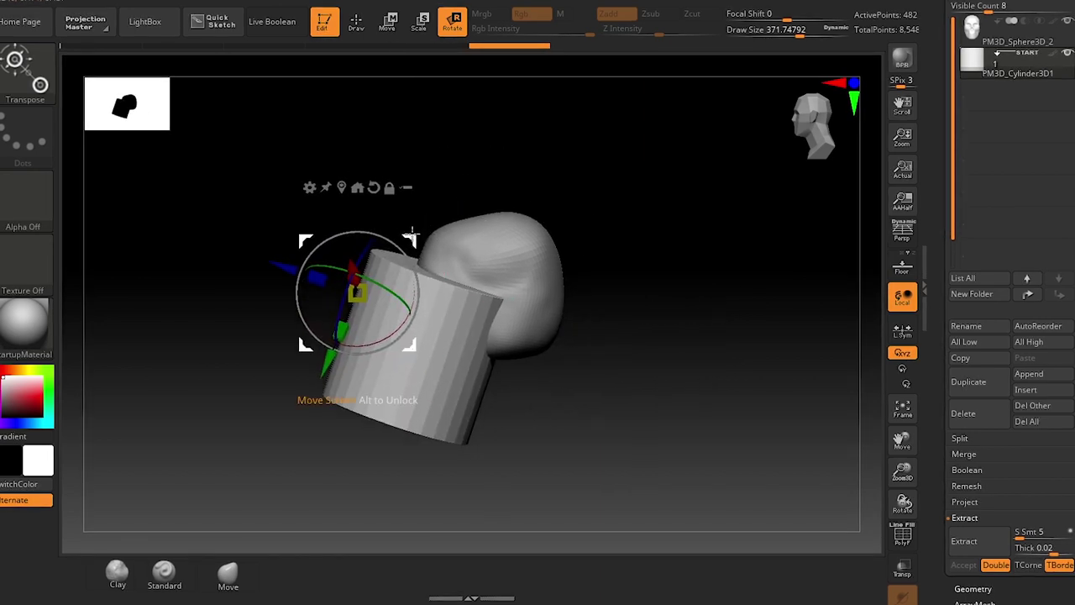
# Move the cylinder below the skull and scale it down uniformly to roughly neck width
pyautogui.moveTo(409, 240); pyautogui.dragTo(511, 326)
pyautogui.moveTo(691, 383); pyautogui.dragTo(624, 395)
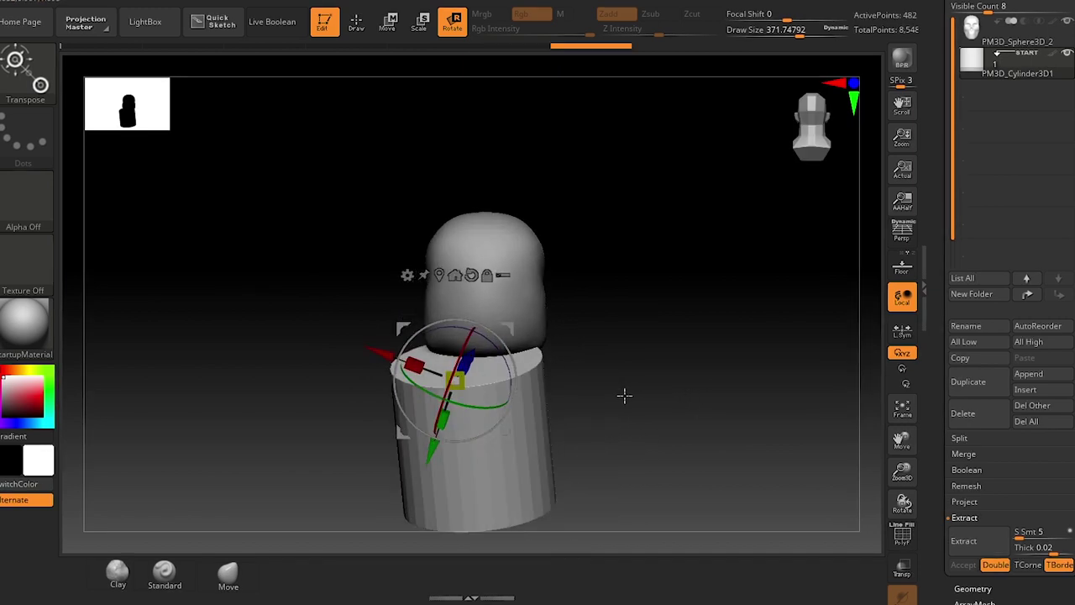
pyautogui.moveTo(455, 381)
pyautogui.mouseDown()
pyautogui.moveTo(409, 465)
pyautogui.moveTo(454, 381)
pyautogui.mouseUp()
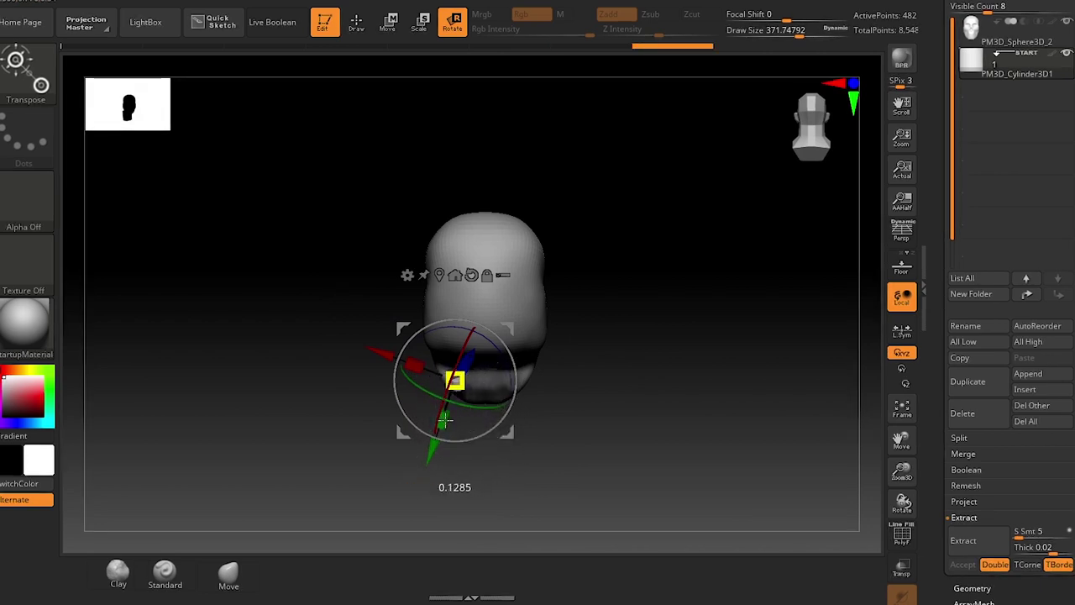
pyautogui.moveTo(445, 420); pyautogui.dragTo(459, 395)
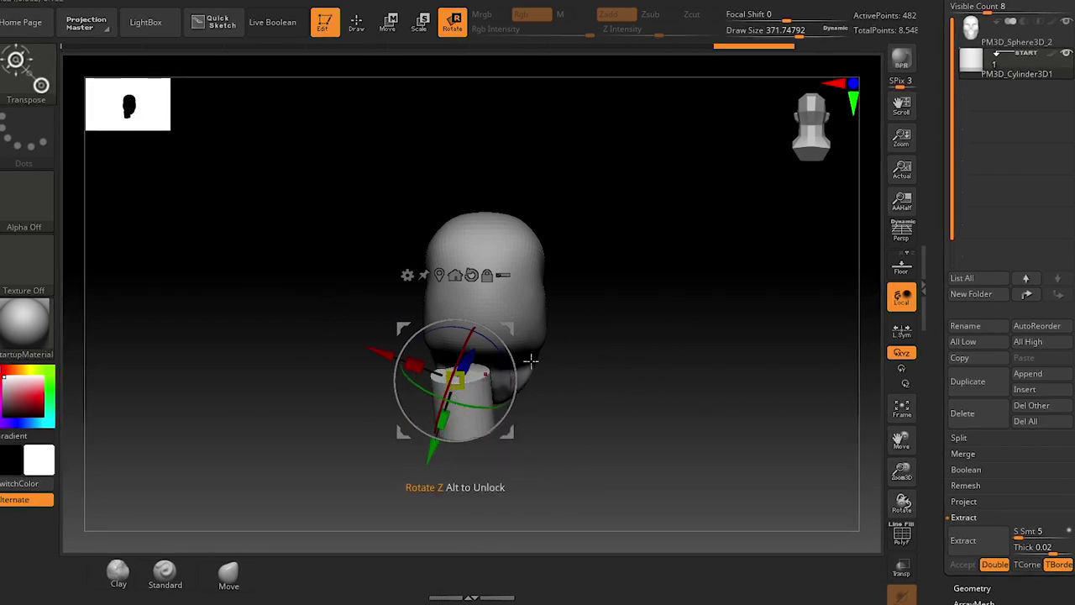
# Scale the cylinder narrower along its Z axis, checking it from the side and back
pyautogui.moveTo(580, 344); pyautogui.dragTo(654, 341)
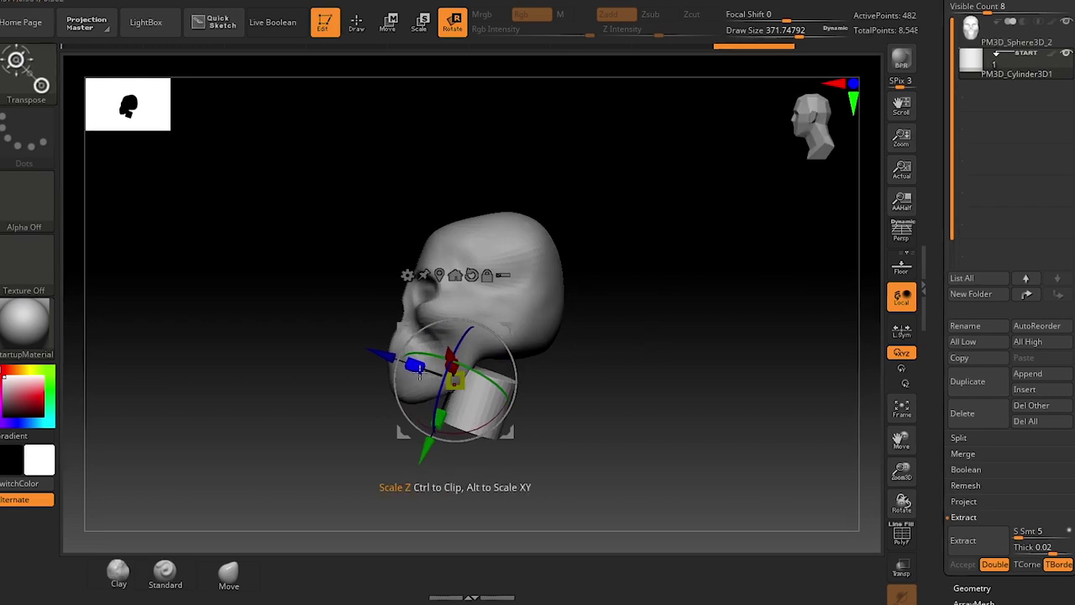
pyautogui.moveTo(354, 427); pyautogui.dragTo(430, 424)
pyautogui.moveTo(608, 406); pyautogui.dragTo(543, 408)
pyautogui.moveTo(415, 363); pyautogui.dragTo(425, 366)
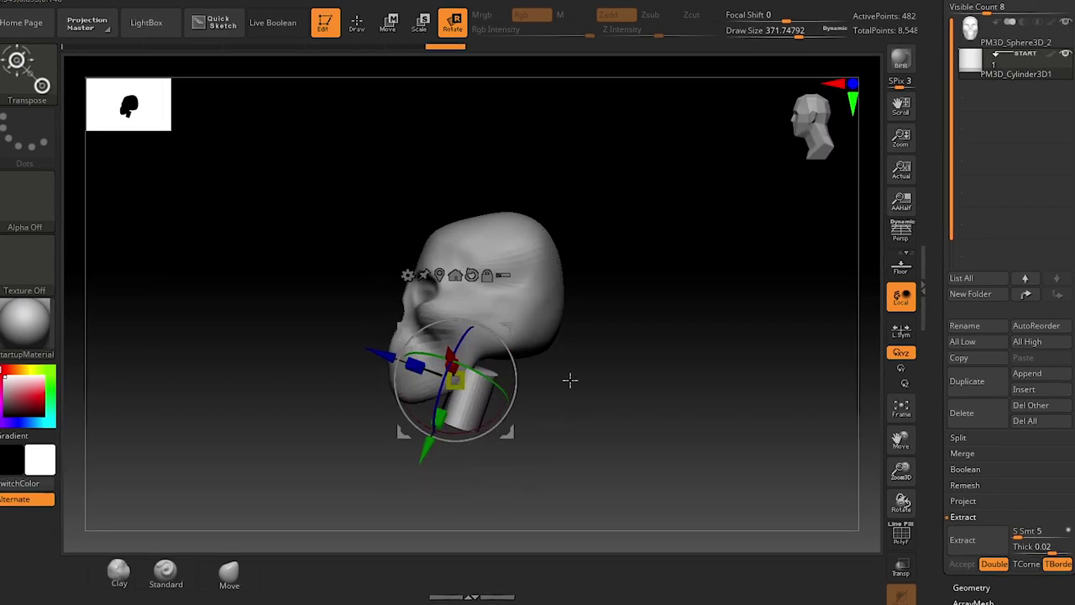
pyautogui.moveTo(598, 382); pyautogui.dragTo(535, 389)
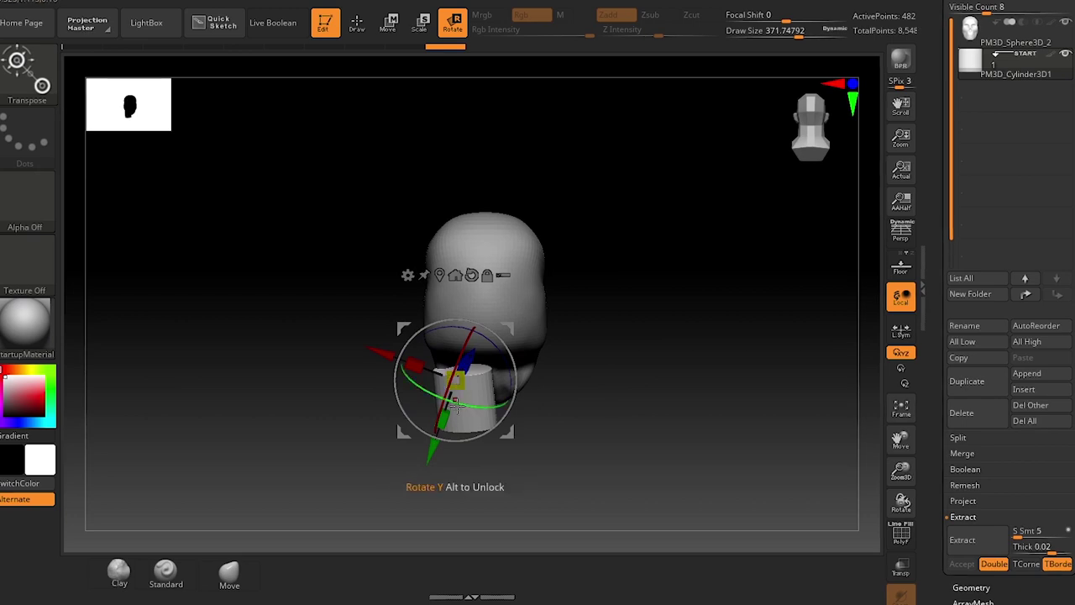
pyautogui.moveTo(453, 378)
pyautogui.mouseDown()
pyautogui.moveTo(423, 365)
pyautogui.moveTo(447, 366)
pyautogui.mouseUp()
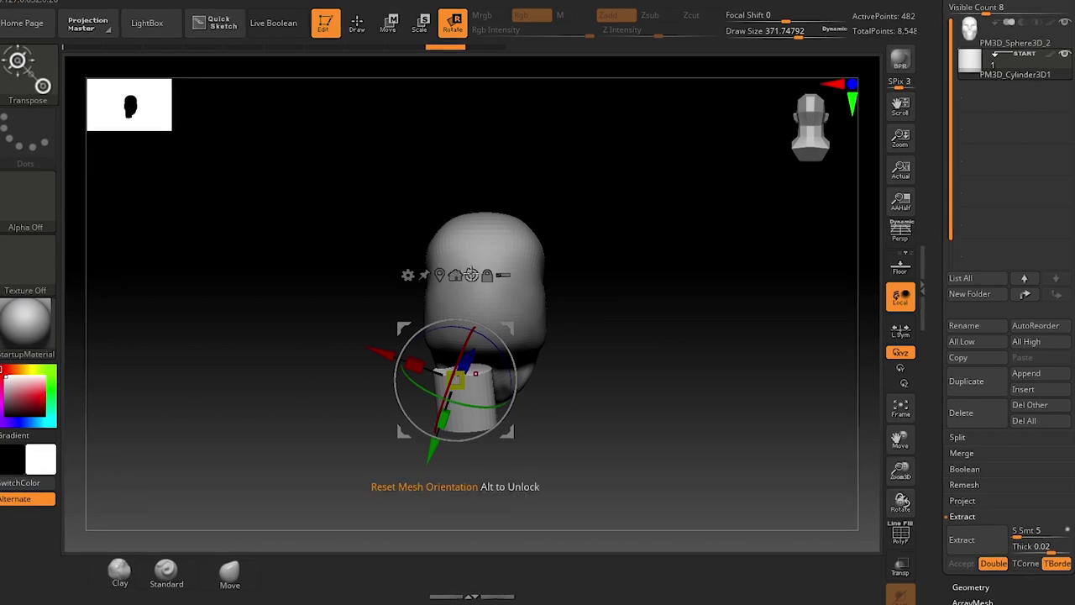
# Try resetting the mesh orientation, undo it, and reset only the gizmo's orientation while the cylinder stays in place
pyautogui.click(471, 275)
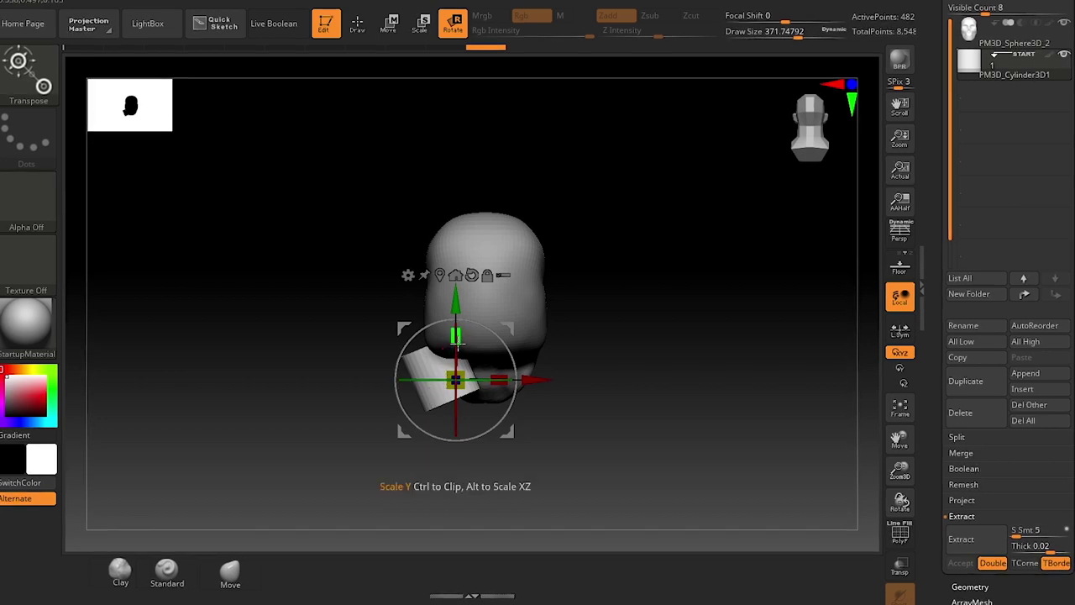
pyautogui.moveTo(455, 341); pyautogui.dragTo(462, 330)
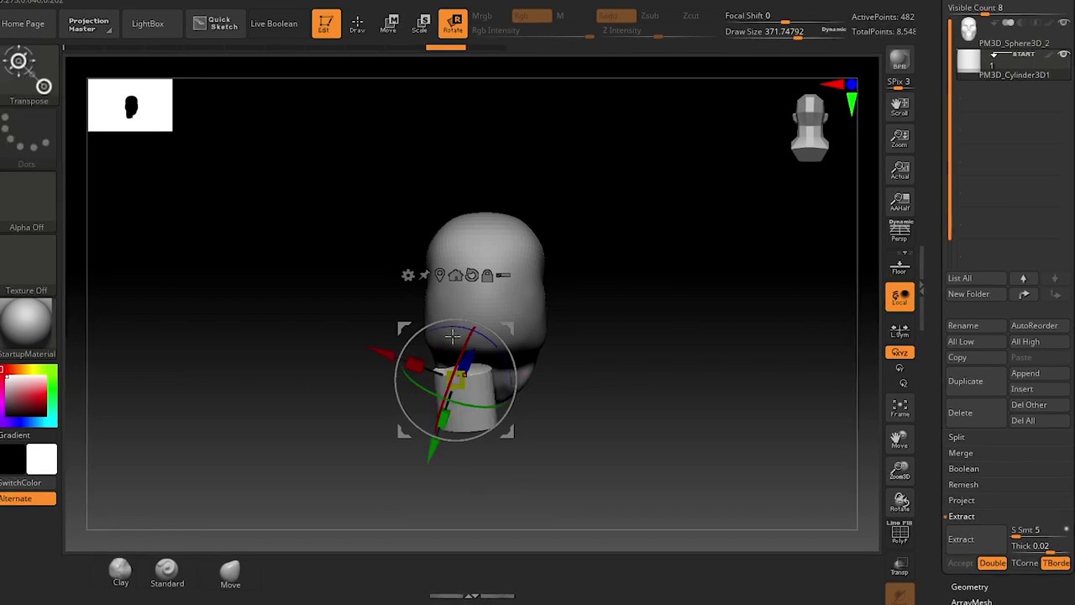
pyautogui.keyDown('alt'); pyautogui.click(470, 276); pyautogui.keyUp('alt')
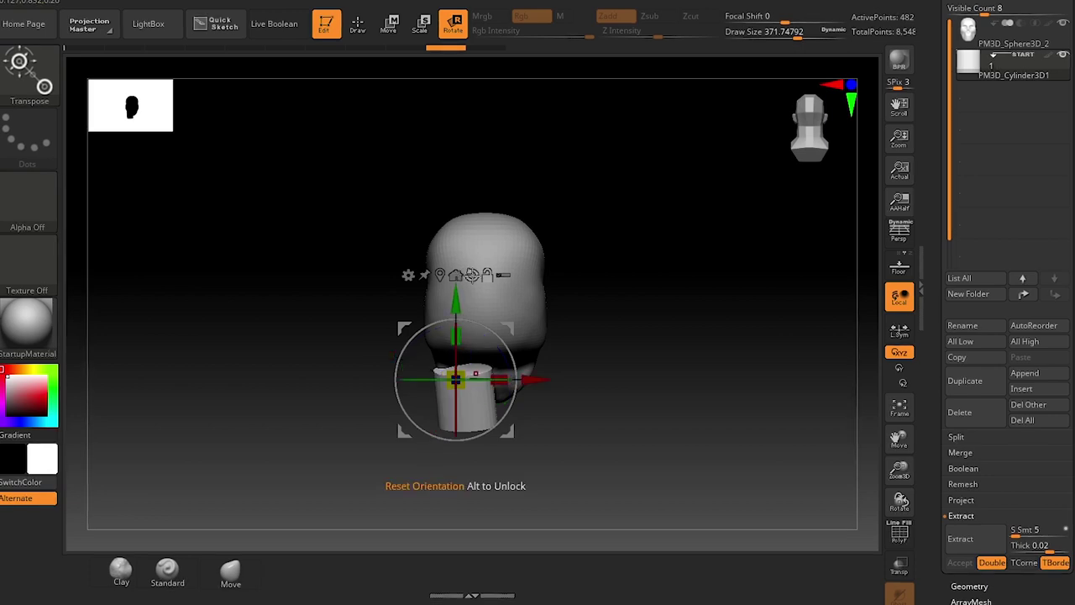
# Move, shrink and rotate the cylinder until it stands upright and centred beneath the skull's base
pyautogui.moveTo(595, 343); pyautogui.dragTo(681, 347)
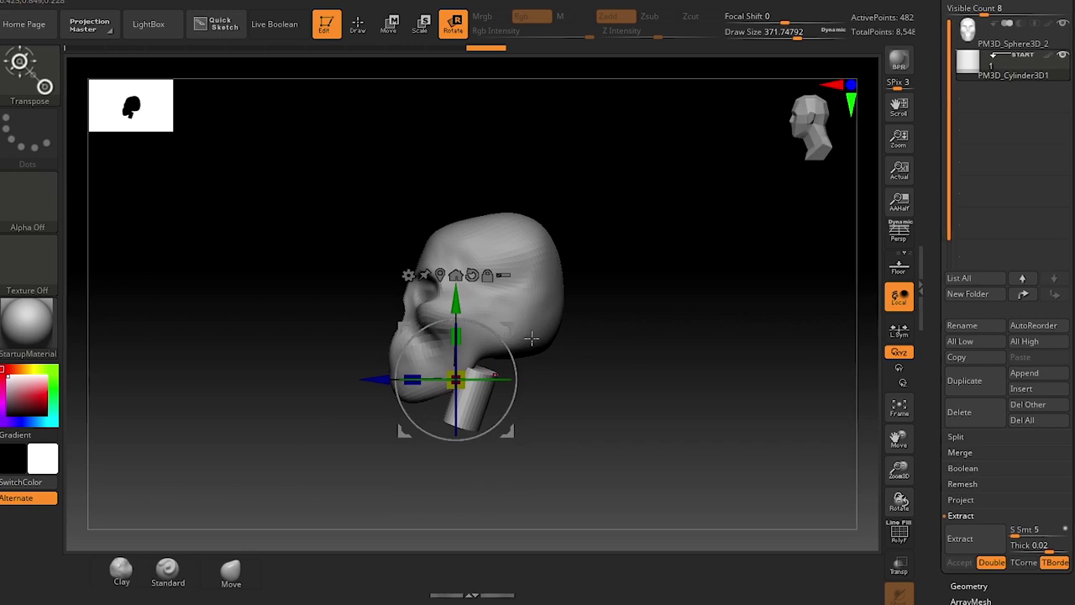
pyautogui.moveTo(511, 334); pyautogui.dragTo(562, 305)
pyautogui.moveTo(624, 384); pyautogui.dragTo(558, 369)
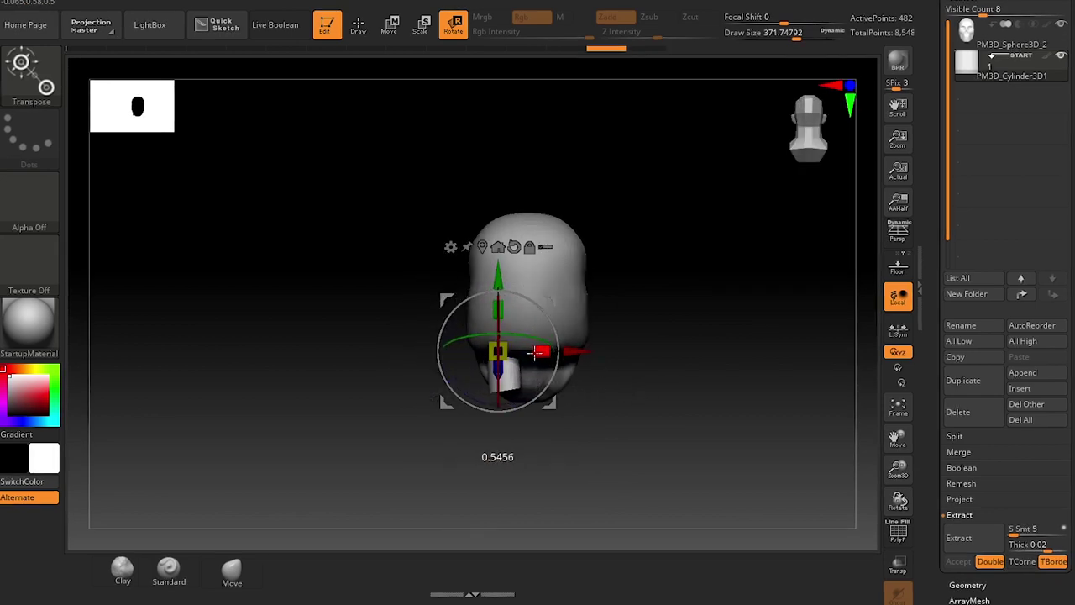
pyautogui.moveTo(550, 333); pyautogui.dragTo(575, 333)
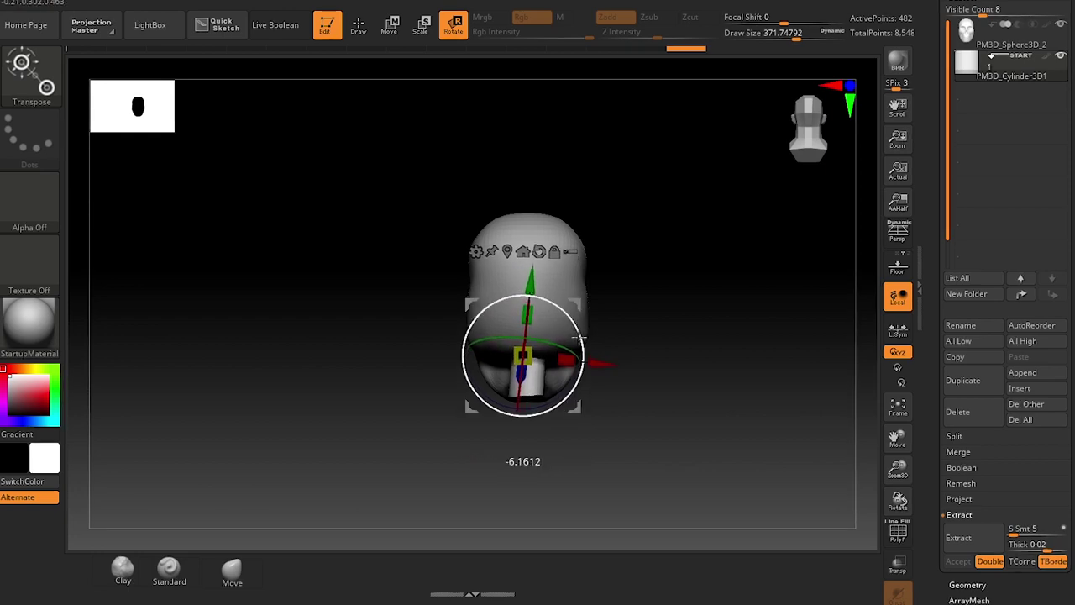
pyautogui.moveTo(641, 365); pyautogui.dragTo(636, 342)
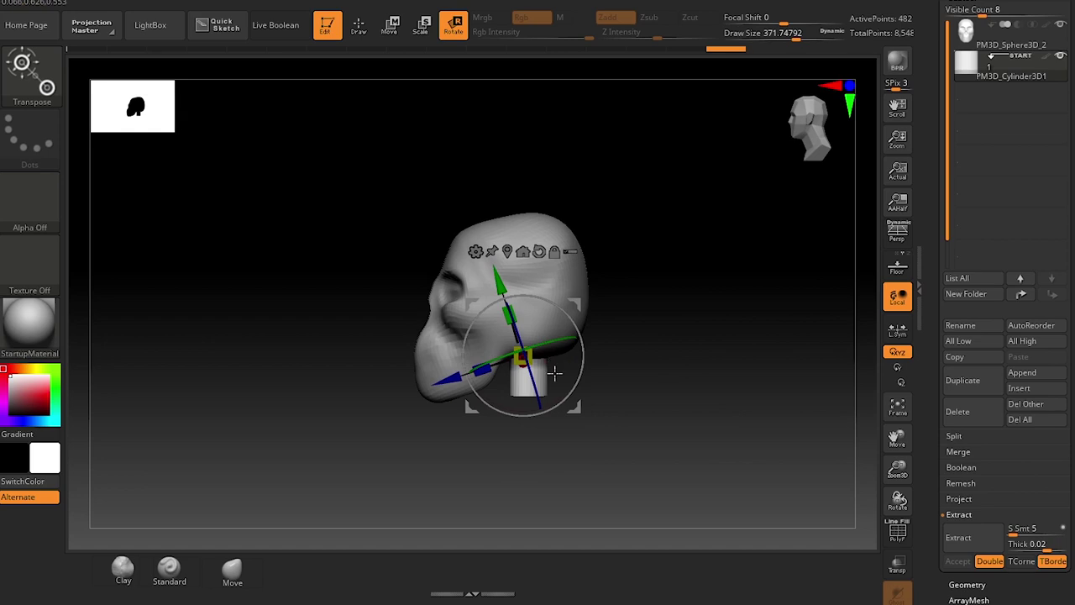
# Return to Draw mode and pull the cylinder's lower end downward with a resized Move brush to start a neck
pyautogui.press('q')
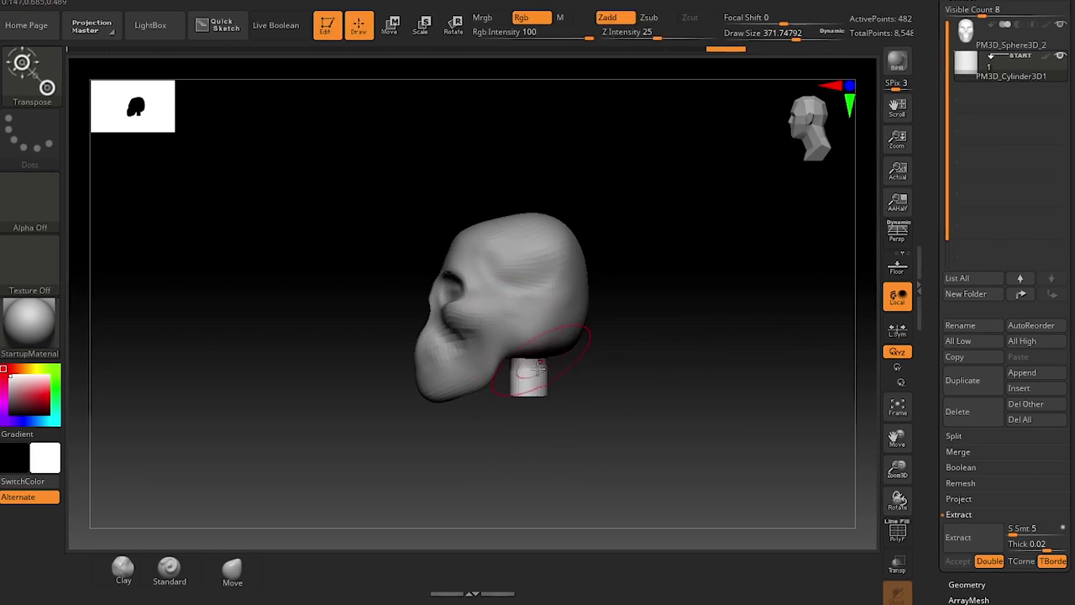
pyautogui.moveTo(598, 373); pyautogui.dragTo(591, 417)
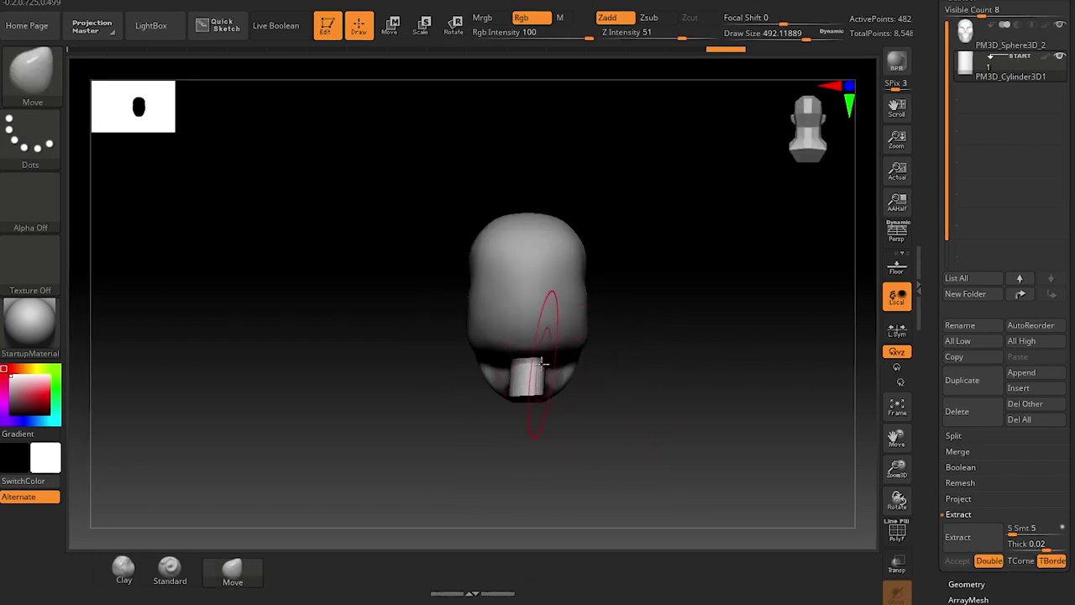
pyautogui.press('s')
pyautogui.moveTo(526, 364)
pyautogui.mouseDown()
pyautogui.moveTo(516, 364)
pyautogui.moveTo(535, 363)
pyautogui.moveTo(554, 454)
pyautogui.moveTo(672, 410)
pyautogui.mouseUp()
pyautogui.press('s')
pyautogui.press('s')
pyautogui.moveTo(522, 398)
pyautogui.mouseDown()
pyautogui.moveTo(532, 399)
pyautogui.moveTo(492, 341)
pyautogui.moveTo(528, 399)
pyautogui.mouseUp()
# Lengthen and shape the neck's lower end from the back with the Move brush at a draw size of about 430
pyautogui.press('s')
pyautogui.moveTo(655, 410); pyautogui.dragTo(547, 416)
pyautogui.press('s')
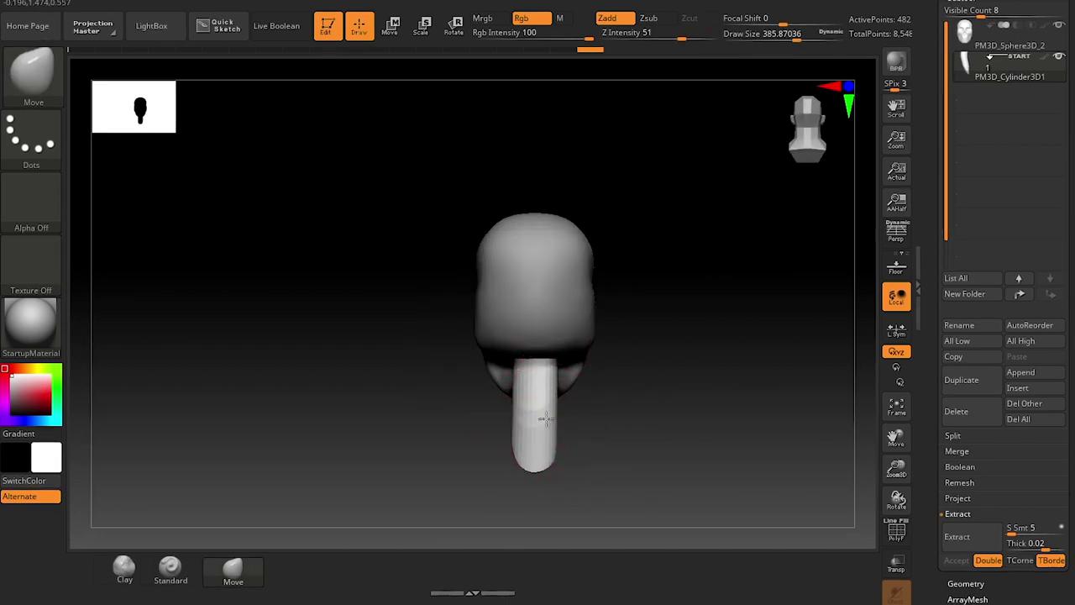
pyautogui.press('s')
pyautogui.moveTo(550, 463); pyautogui.dragTo(559, 468)
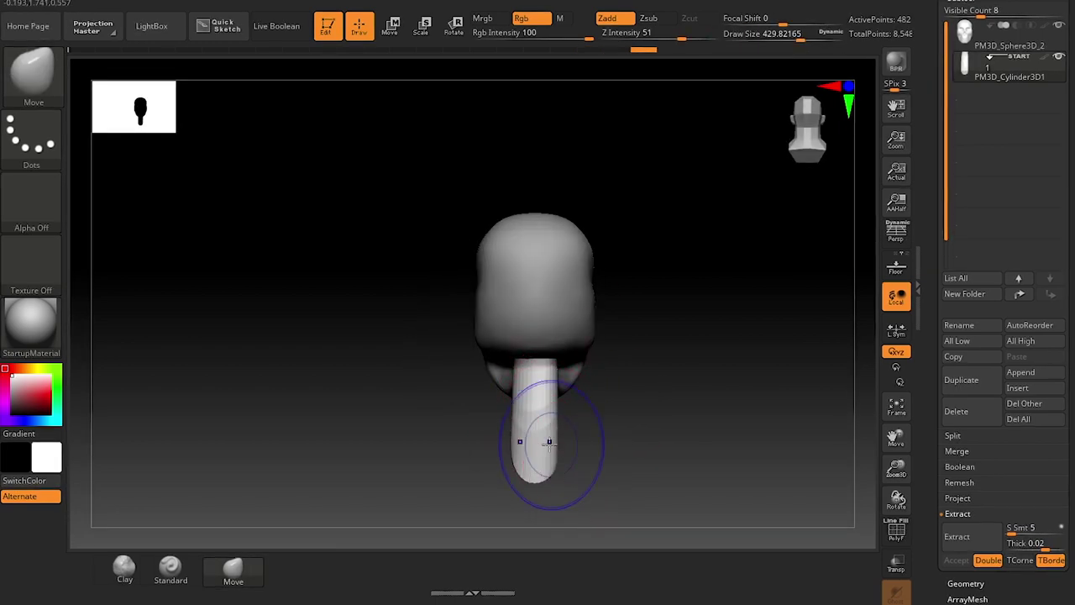
# Thicken the thin, pointed lower end of the neck cylinder with the Inflat brush, adjusting the brush size between strokes
pyautogui.moveTo(598, 439); pyautogui.dragTo(635, 433)
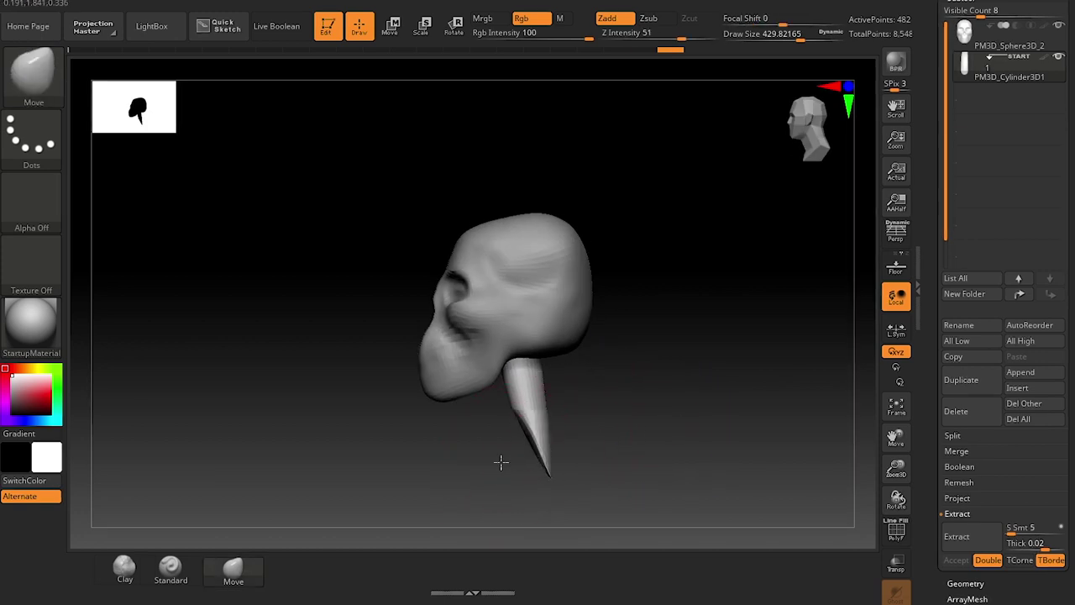
pyautogui.moveTo(499, 461); pyautogui.dragTo(630, 477)
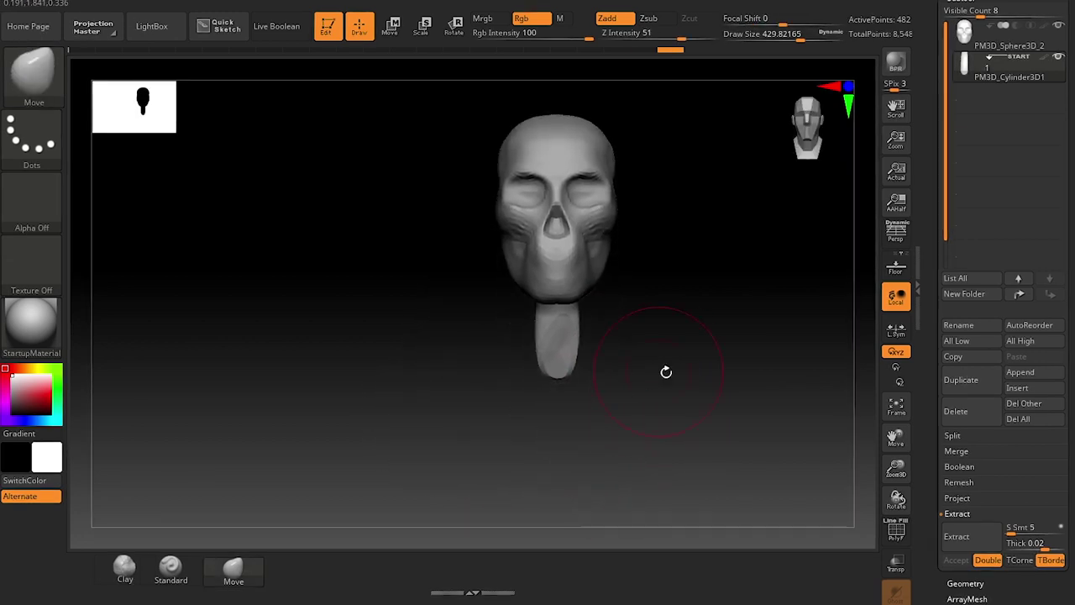
pyautogui.moveTo(664, 372); pyautogui.dragTo(579, 383)
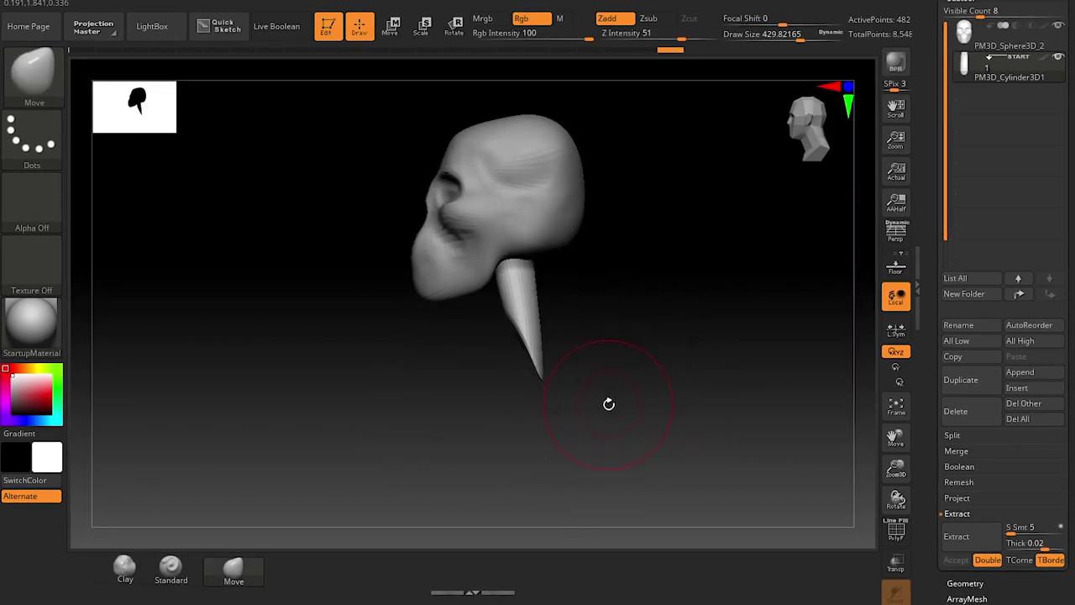
pyautogui.press('b')
pyautogui.press('i')
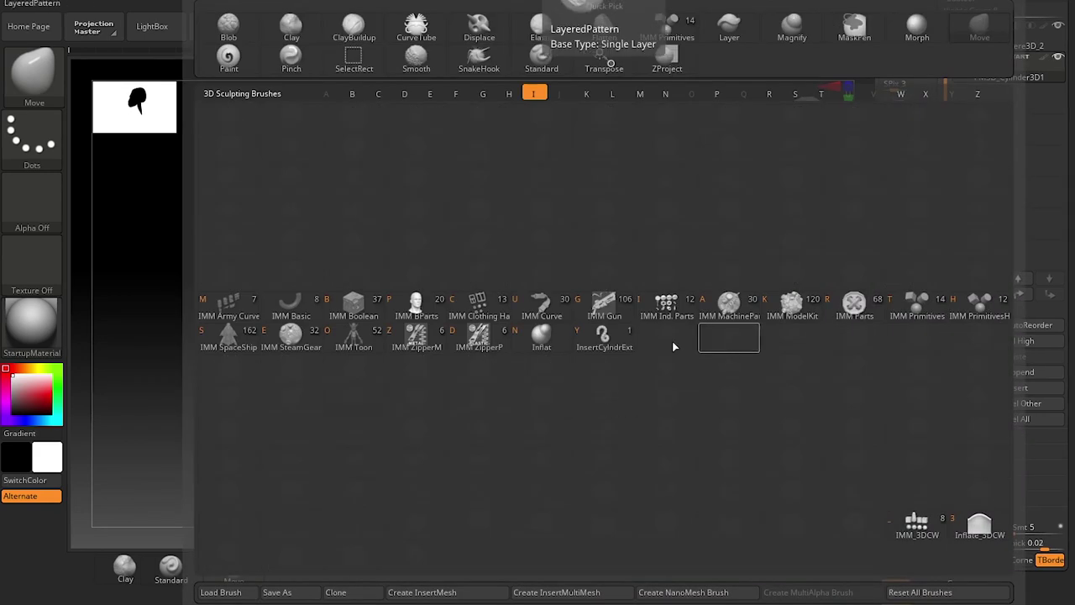
pyautogui.click(542, 337)
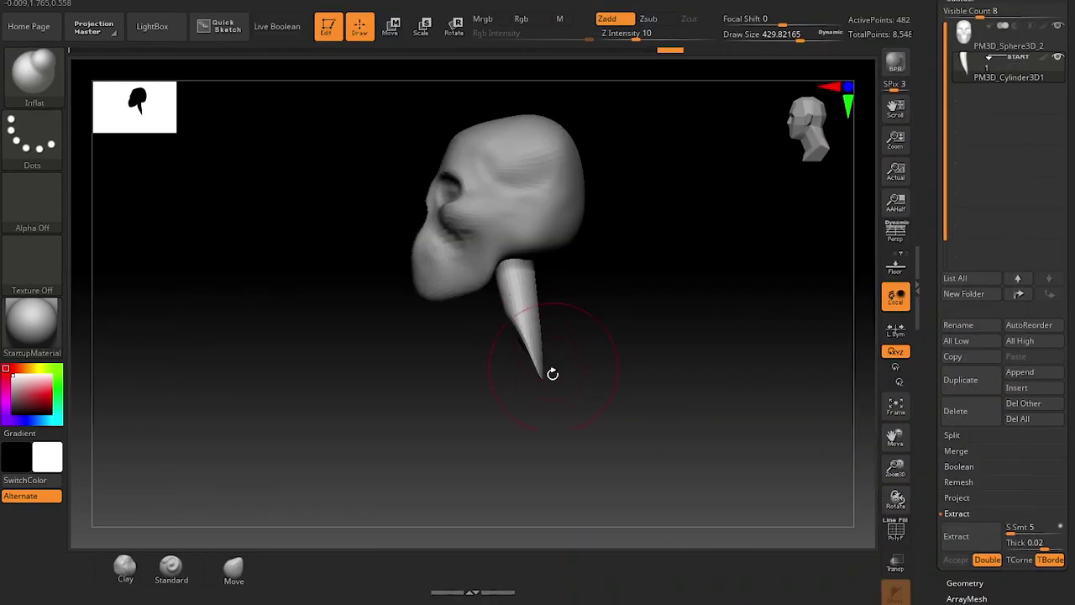
pyautogui.moveTo(519, 339)
pyautogui.mouseDown()
pyautogui.moveTo(529, 355)
pyautogui.moveTo(537, 348)
pyautogui.moveTo(517, 313)
pyautogui.mouseUp()
pyautogui.press('s')
pyautogui.moveTo(607, 341)
pyautogui.keyDown('shift'); pyautogui.mouseDown()
pyautogui.moveTo(573, 346)
pyautogui.moveTo(585, 349)
pyautogui.moveTo(583, 363)
pyautogui.moveTo(582, 353)
pyautogui.moveTo(672, 364)
pyautogui.moveTo(574, 435)
pyautogui.moveTo(646, 381)
pyautogui.moveTo(647, 409)
pyautogui.mouseUp(); pyautogui.keyUp('shift')
pyautogui.press('s')
pyautogui.click(575, 346)
# Switch back to the Move brush with a draw size of about 338 and bring the neck into side profile
pyautogui.press('b')
pyautogui.press('m')
pyautogui.press('v')
pyautogui.press(']')
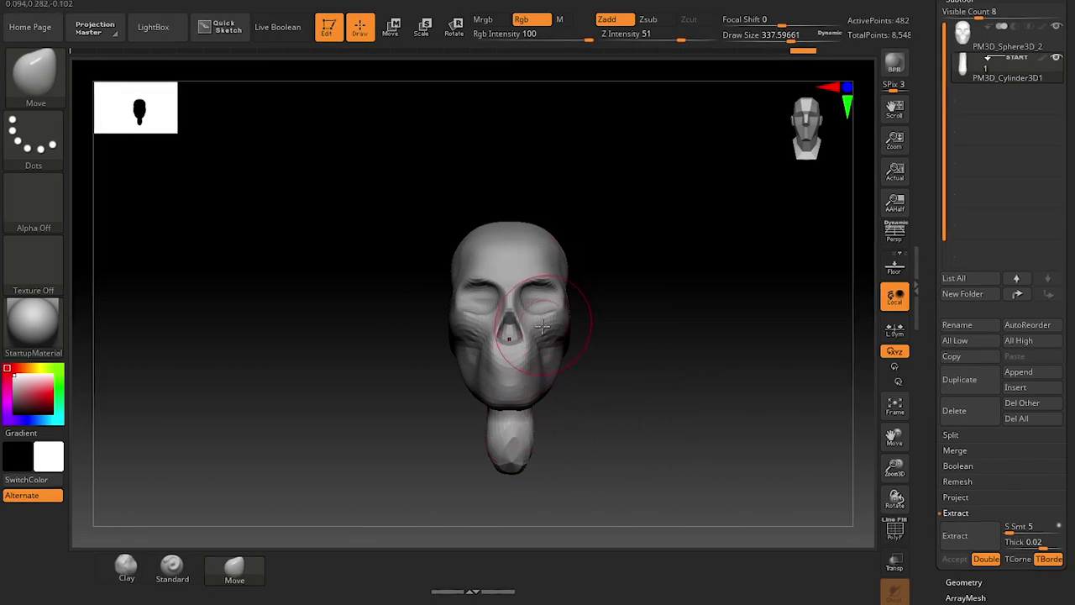
pyautogui.moveTo(603, 378); pyautogui.dragTo(570, 369)
pyautogui.keyDown('alt'); pyautogui.moveTo(331, 423); pyautogui.dragTo(416, 473); pyautogui.keyUp('alt')
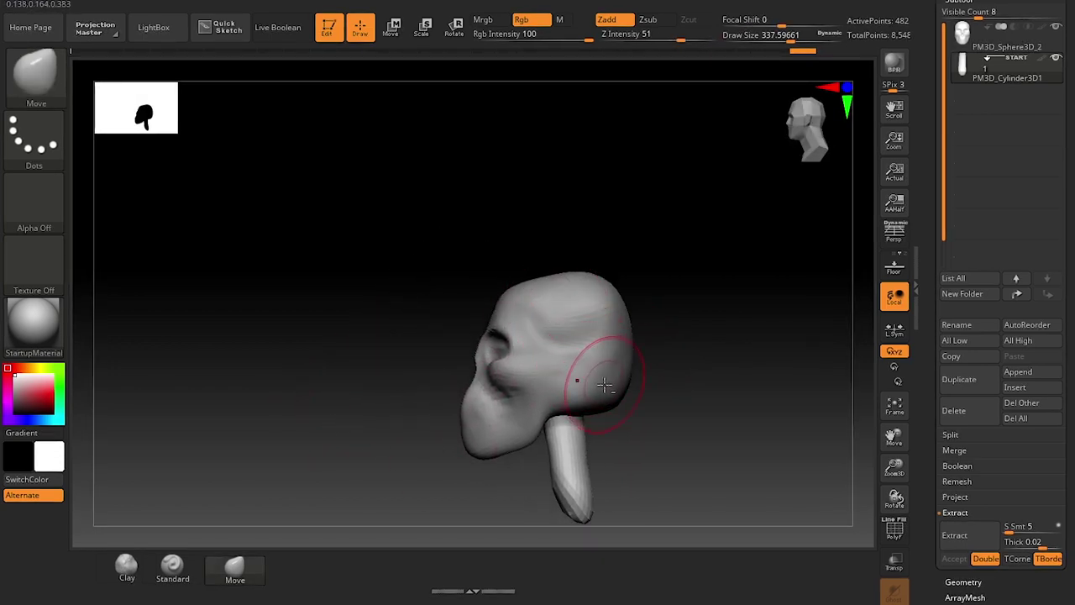
# Switch the active subtool between the skull and the neck cylinder several times, finishing on the cylinder
pyautogui.keyDown('alt'); pyautogui.click(616, 317); pyautogui.keyUp('alt')
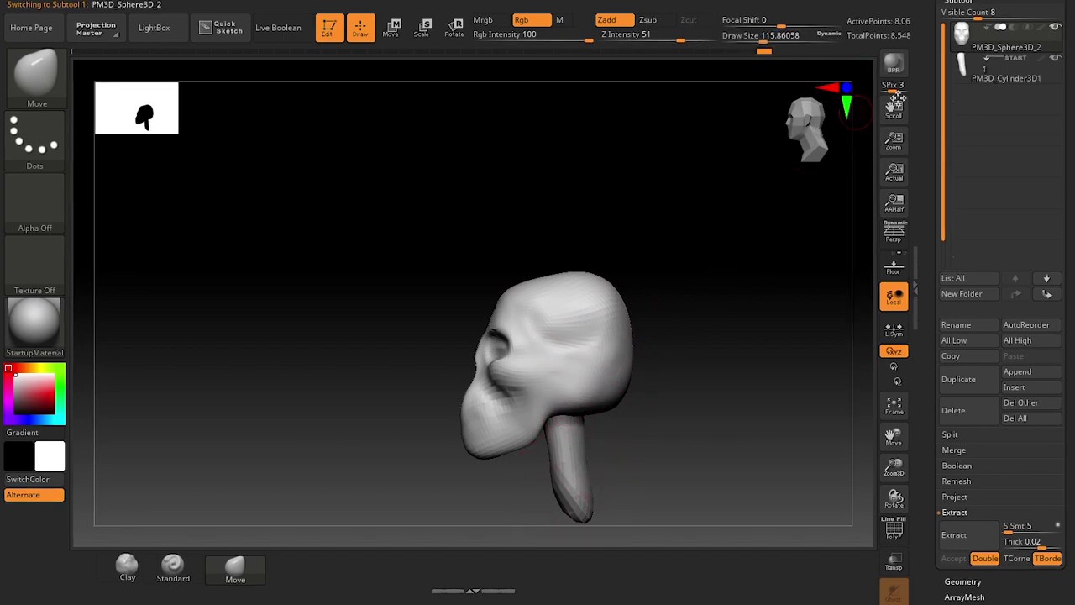
pyautogui.click(1007, 79)
pyautogui.click(963, 51)
pyautogui.click(966, 74)
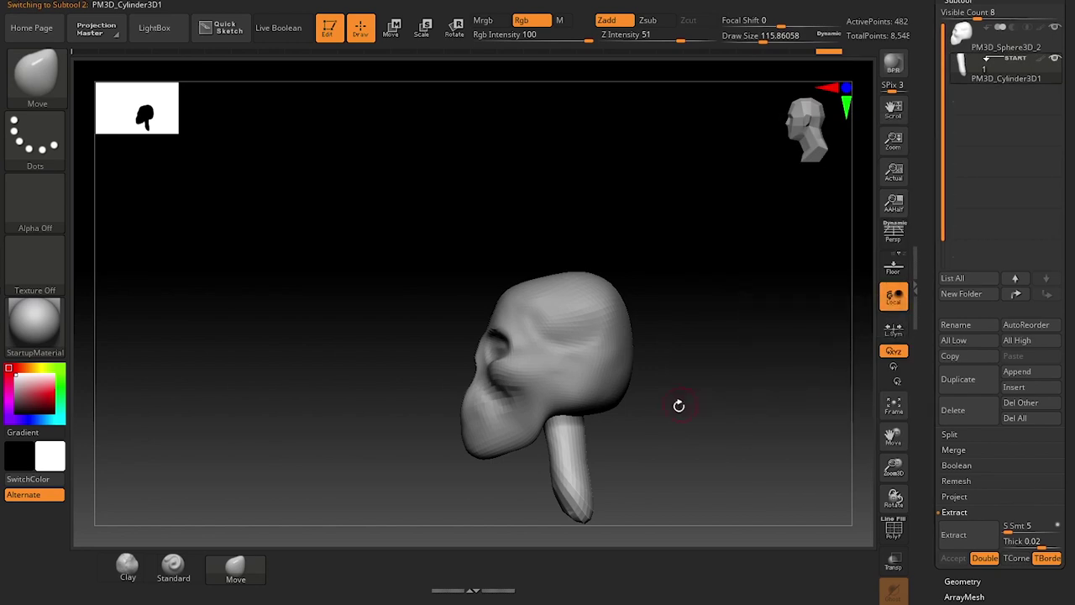
pyautogui.moveTo(679, 406); pyautogui.dragTo(772, 267)
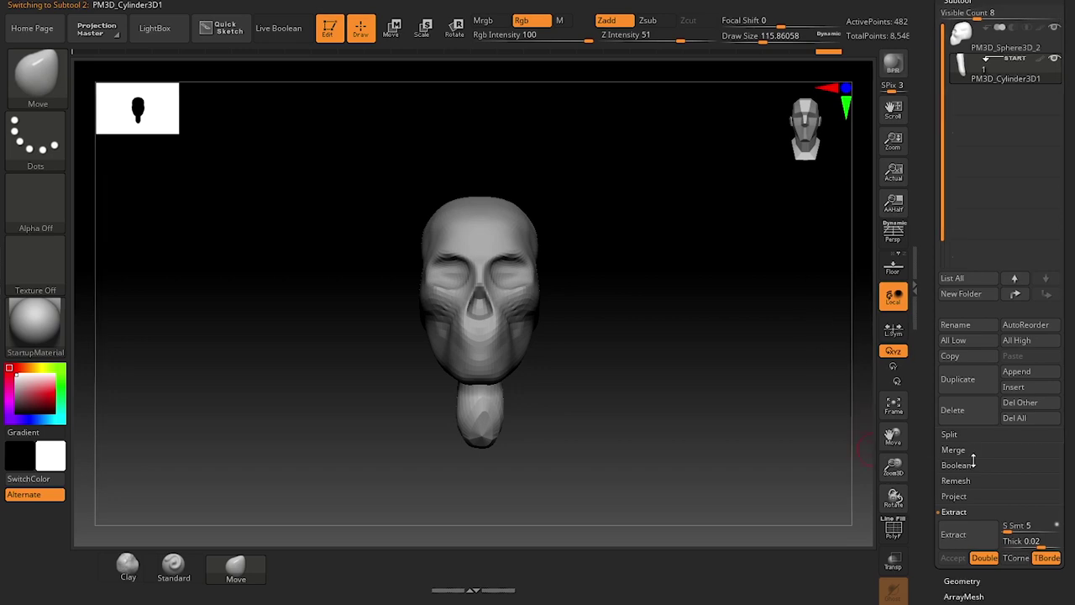
# Expand the subtool merge options, and toggle the skull subtool's visibility off and on, leaving it shown
pyautogui.click(953, 450)
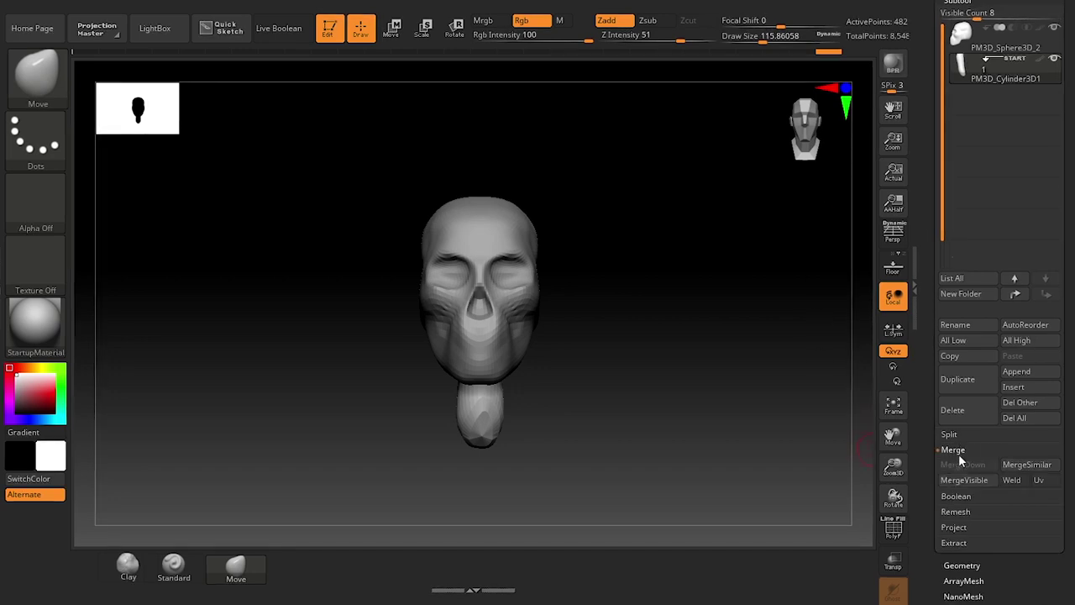
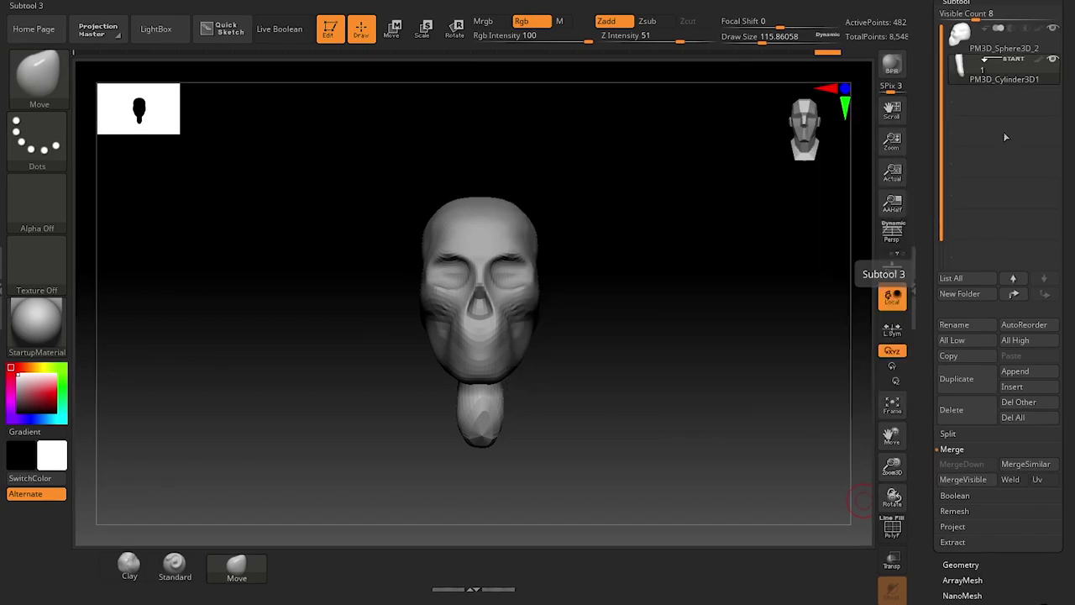
pyautogui.moveTo(1029, 57)
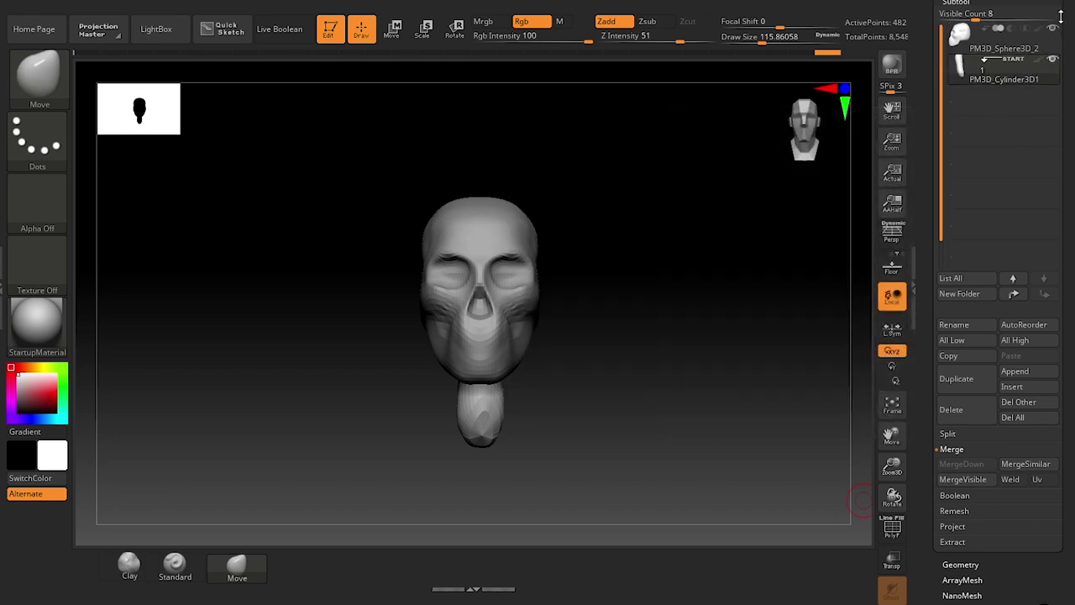
pyautogui.click(1052, 29)
pyautogui.click(1053, 29)
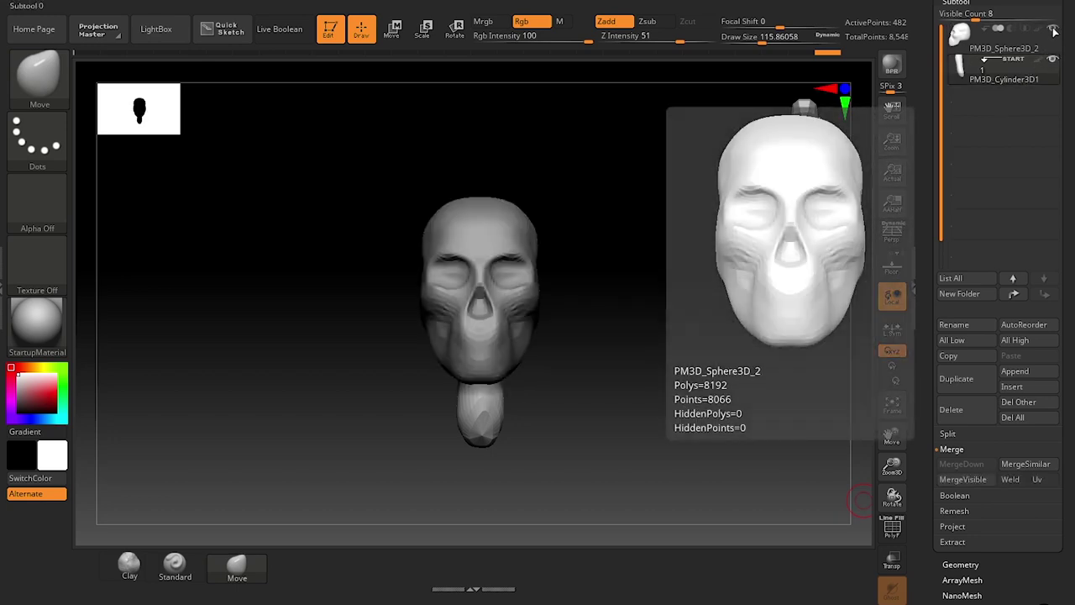
pyautogui.click(1053, 30)
pyautogui.click(1052, 31)
pyautogui.click(1052, 31)
pyautogui.click(1052, 31)
pyautogui.moveTo(1050, 34)
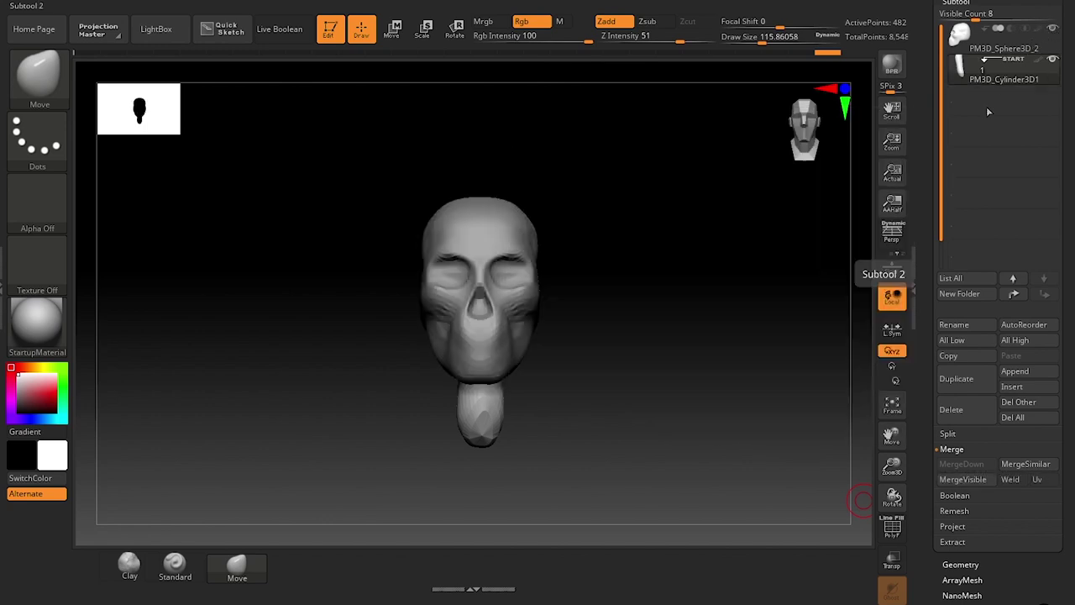
# Merge the visible skull and neck subtools into a new tool and switch to that merged tool
pyautogui.click(995, 74)
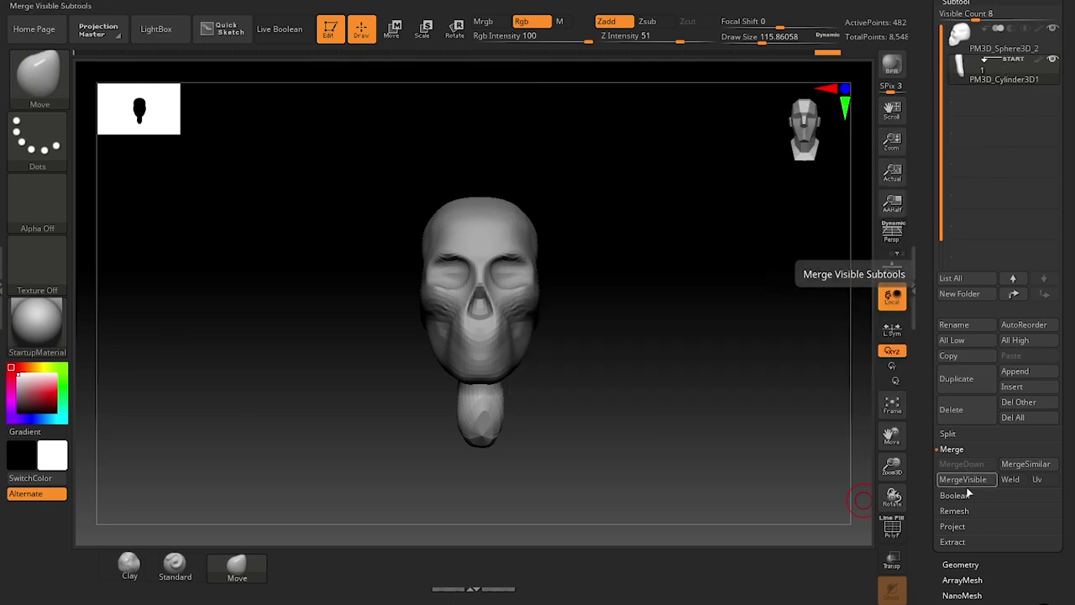
pyautogui.click(962, 482)
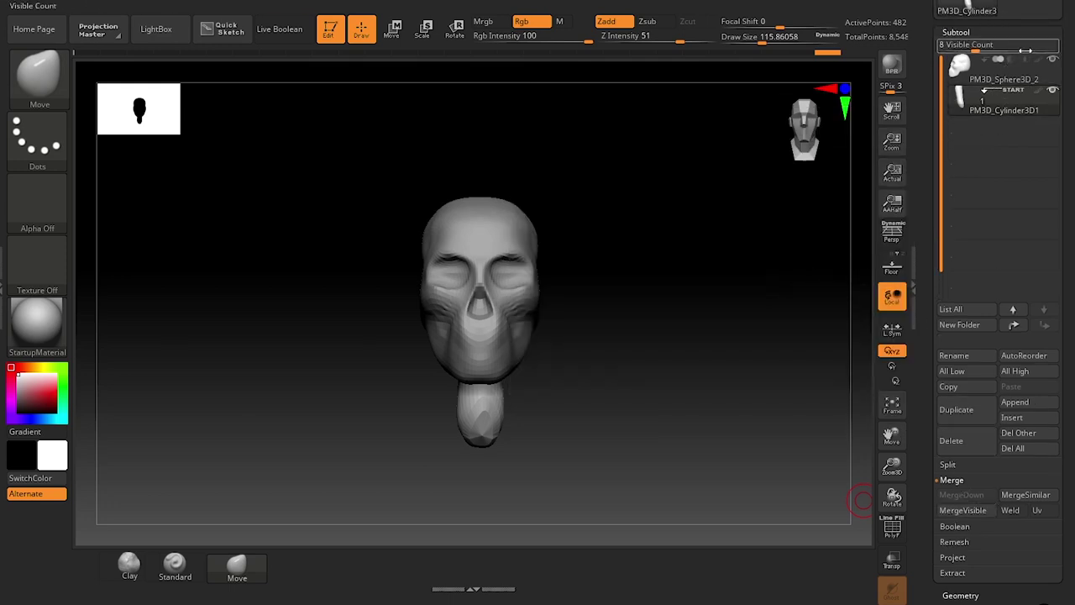
pyautogui.scroll(5, 995, 126)
pyautogui.scroll(2, 1007, 151)
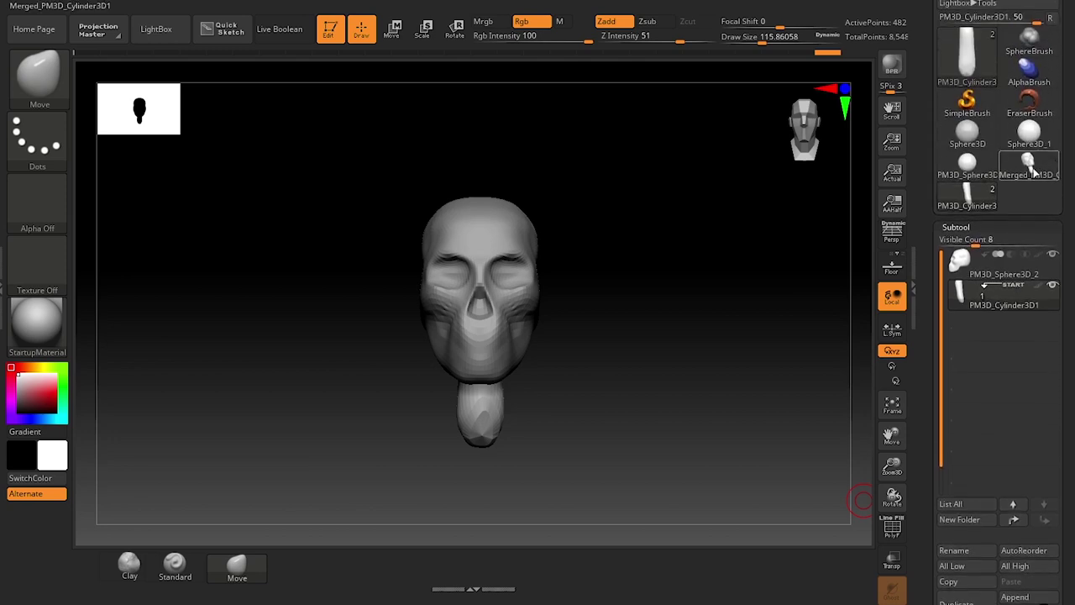
pyautogui.moveTo(1037, 175)
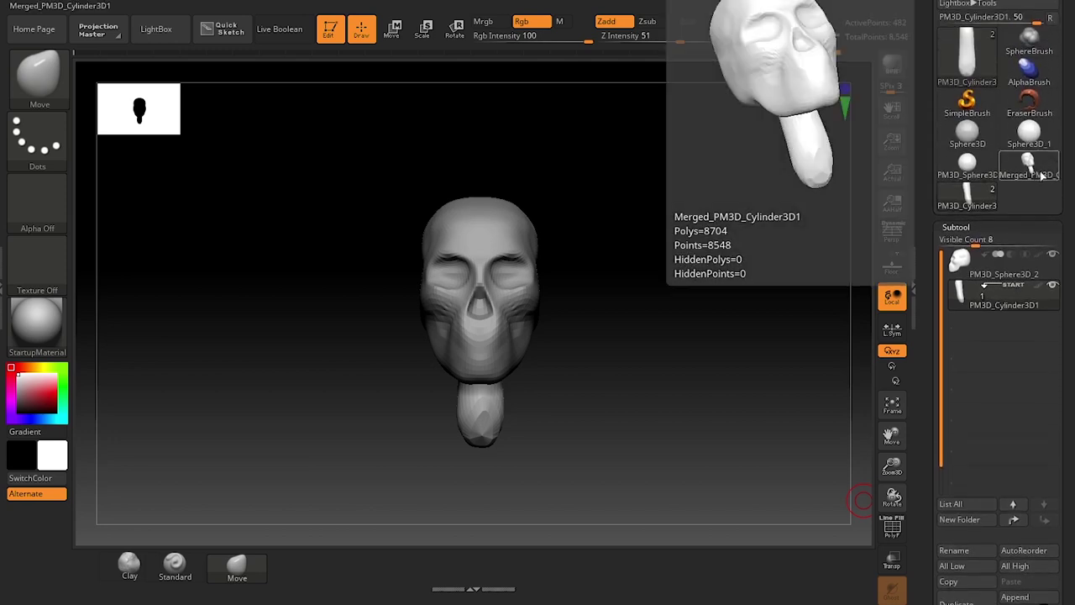
pyautogui.click(1033, 174)
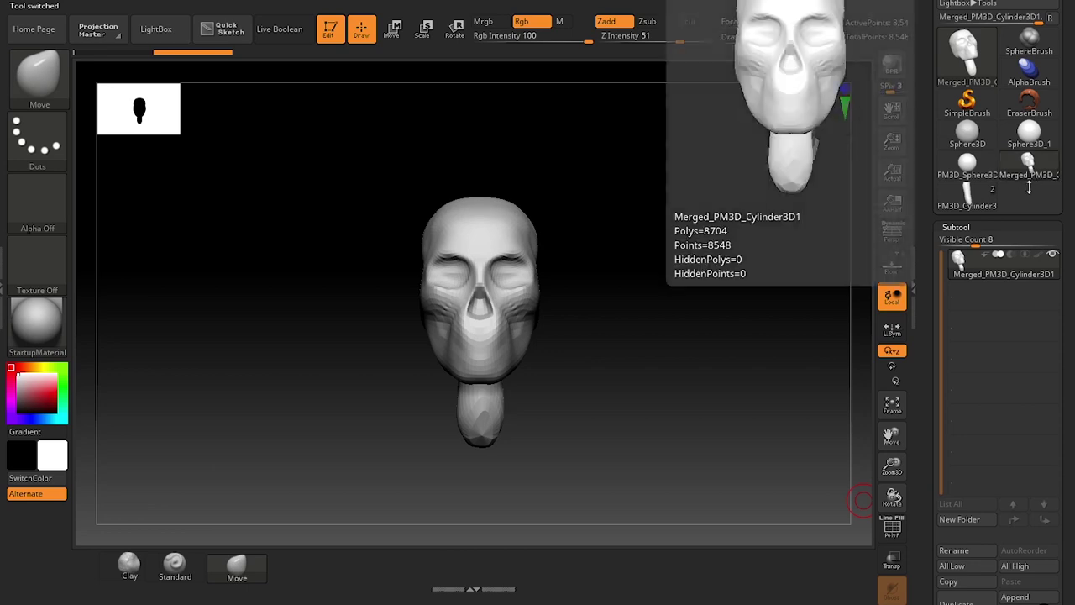
# Return to the original tool with separate skull and cylinder subtools and bring its merge options into view
pyautogui.click(966, 195)
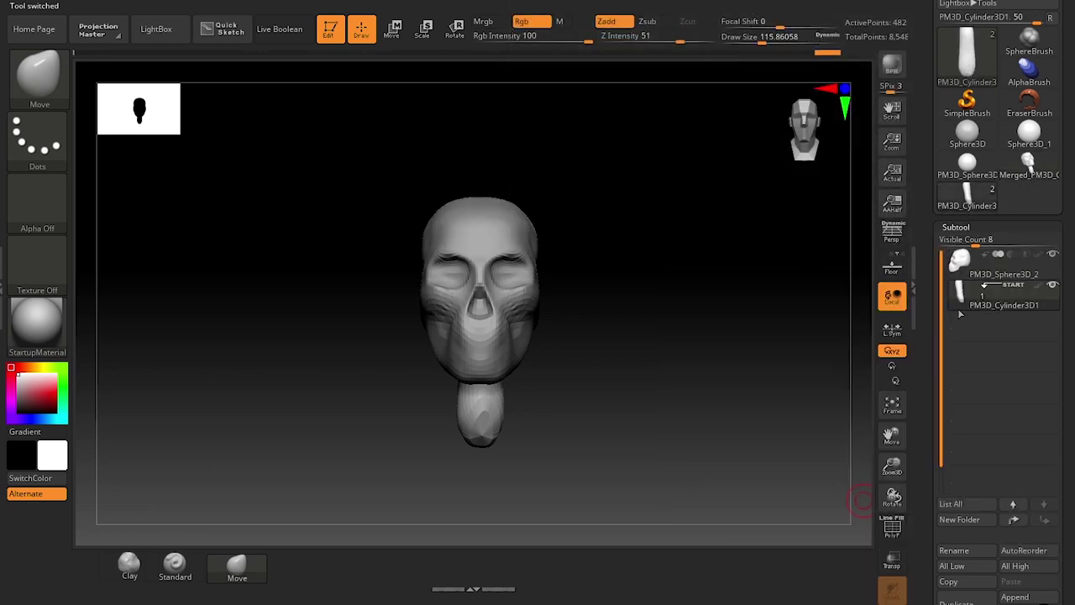
pyautogui.moveTo(1065, 294); pyautogui.dragTo(1068, 200)
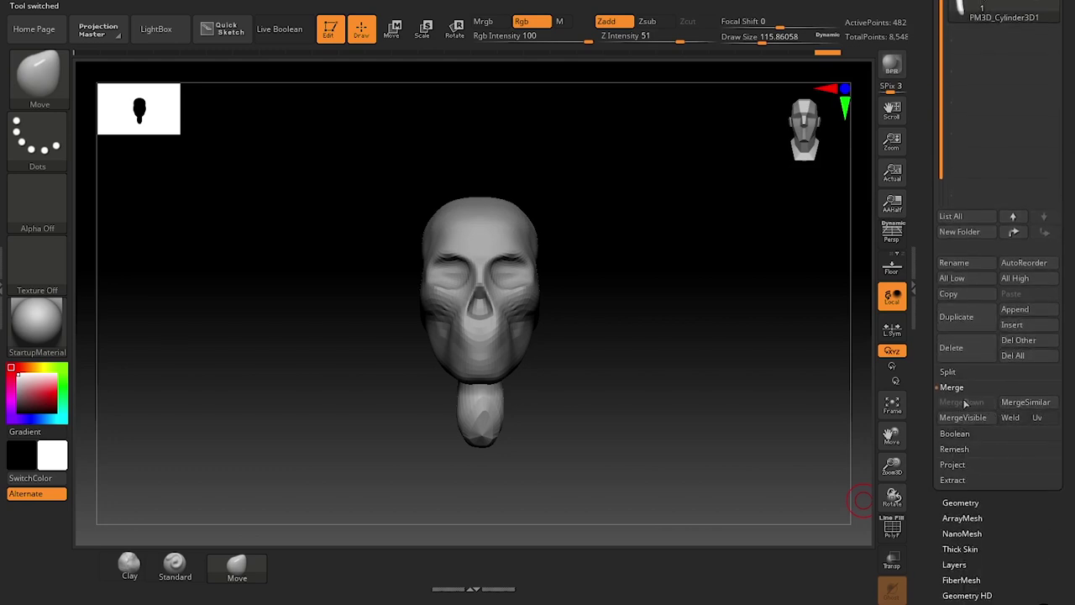
pyautogui.scroll(1, 980, 160)
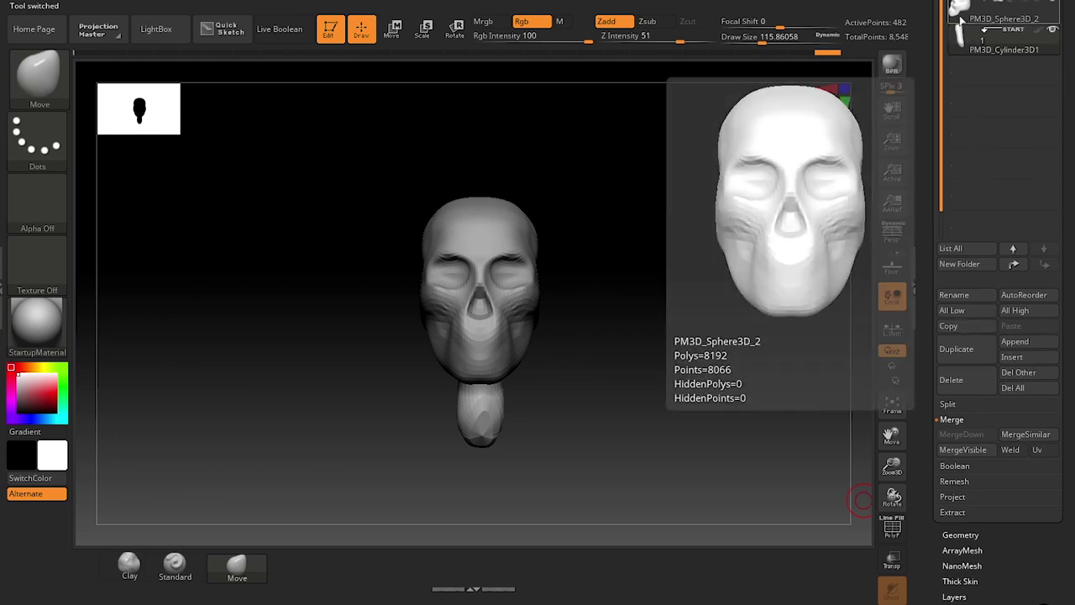
# Merge the skull subtool PM3D_Sphere3D_2 down with the neck subtool PM3D_Cylinder3D1, accepting the non-undoable note until the next restart
pyautogui.click(954, 13)
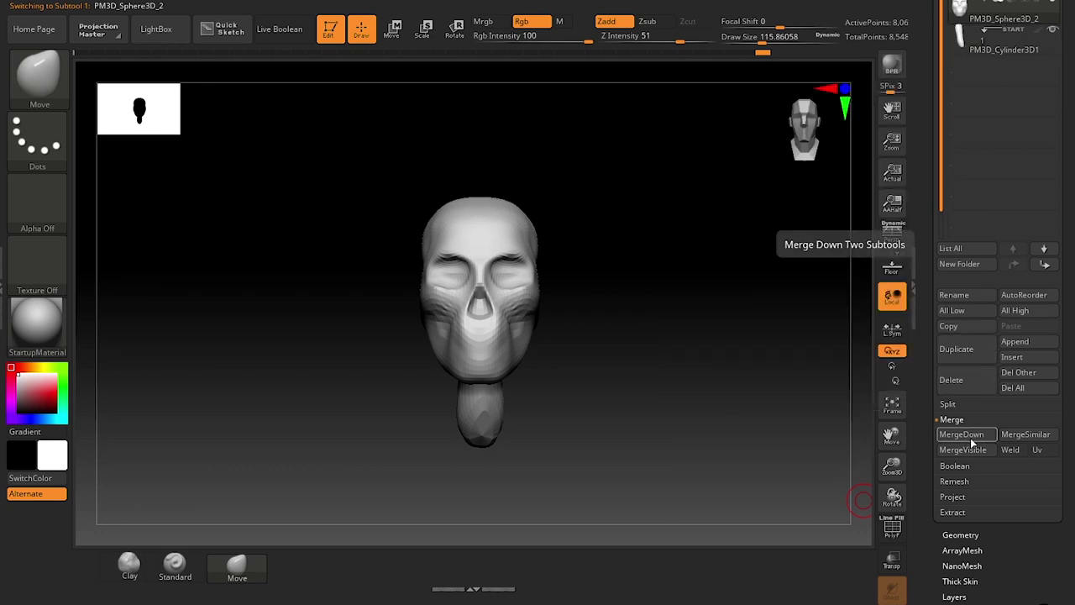
pyautogui.moveTo(984, 3)
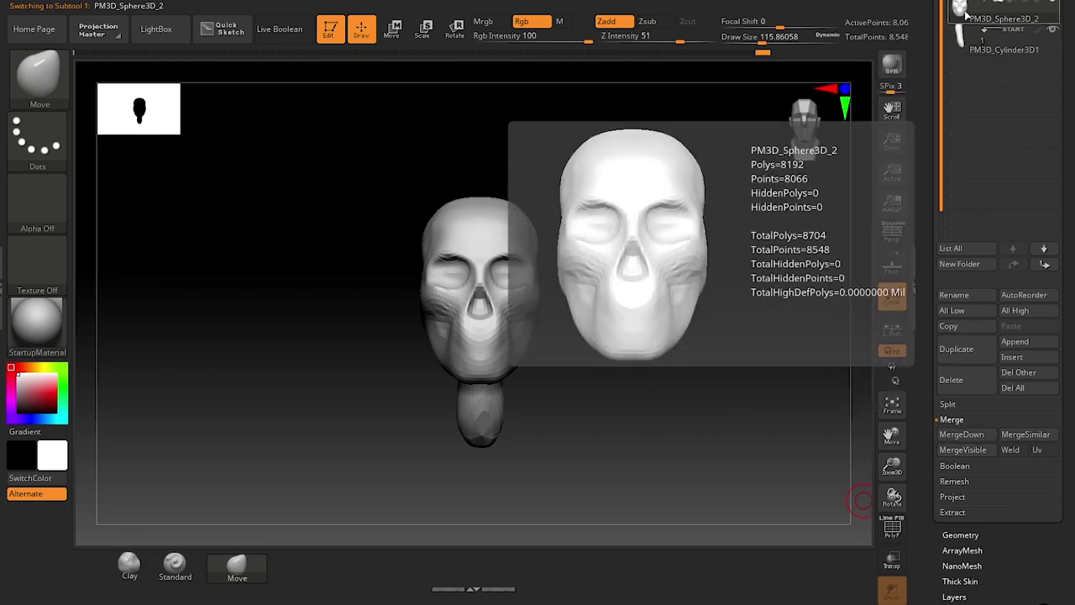
pyautogui.moveTo(977, 50)
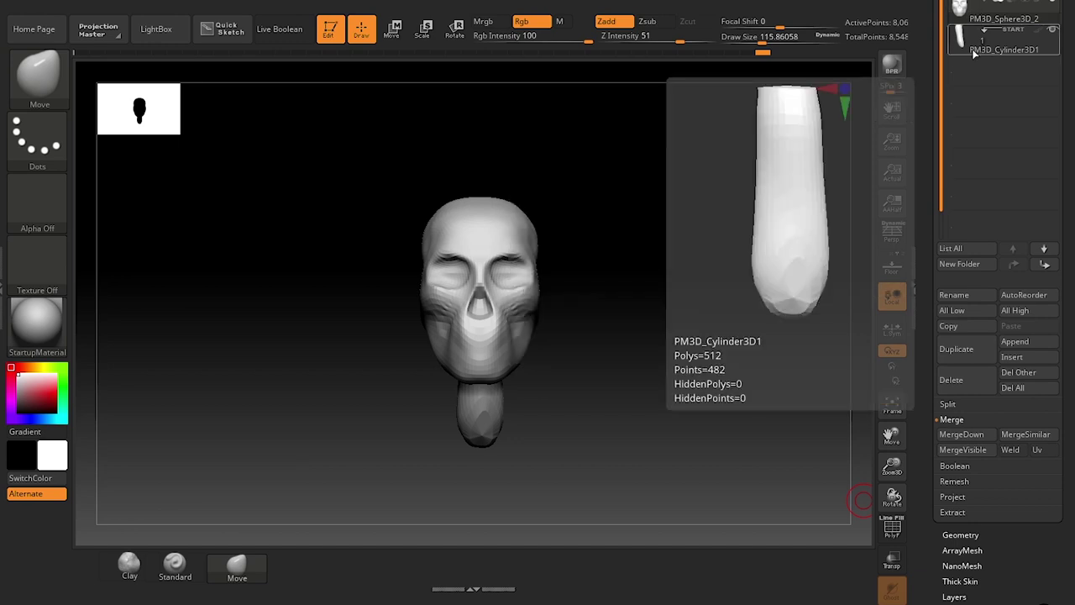
pyautogui.click(961, 435)
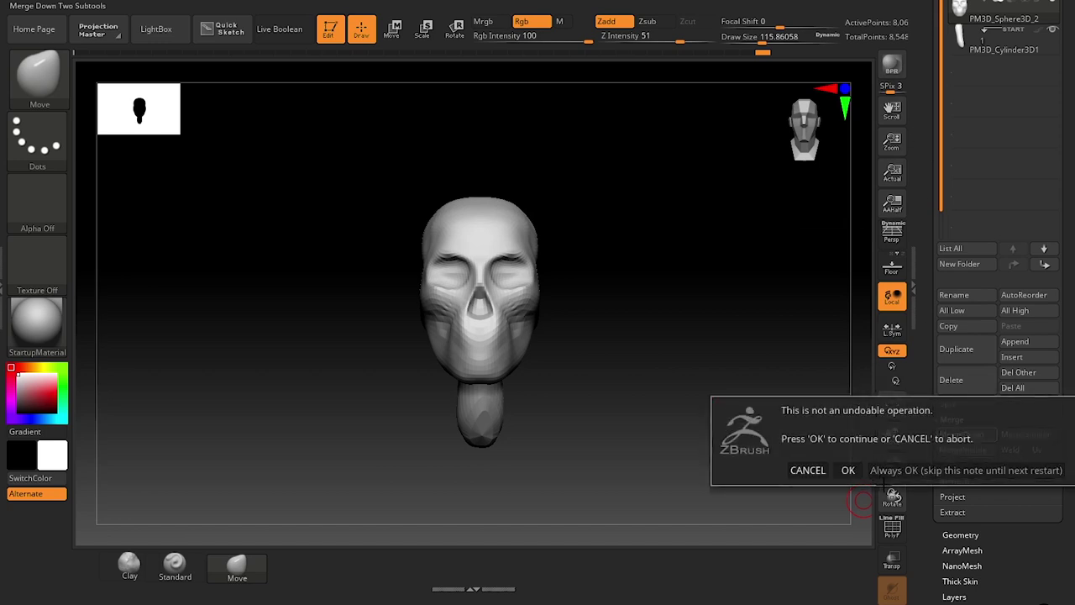
pyautogui.click(891, 471)
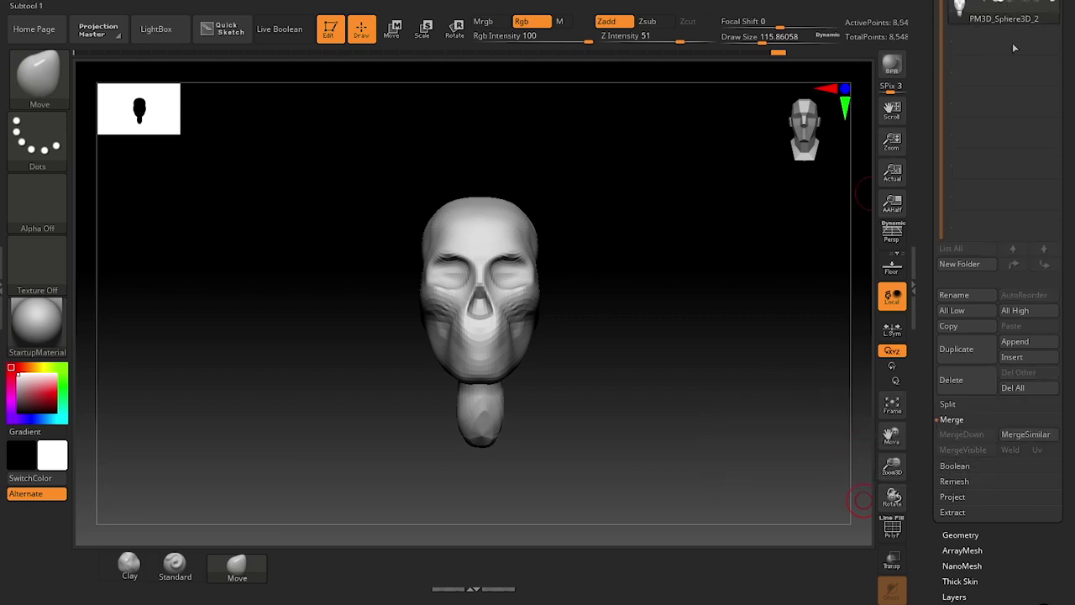
# Show the polyframe on the back of the merged skull to compare the head's and neck's polygroups
pyautogui.moveTo(669, 398); pyautogui.dragTo(555, 369)
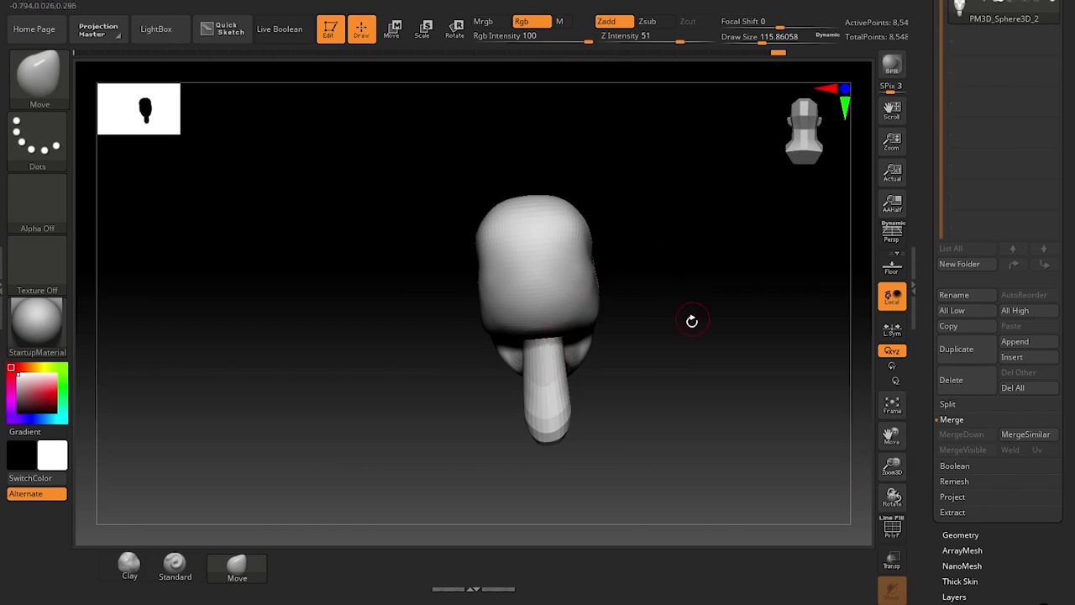
pyautogui.moveTo(692, 321)
pyautogui.mouseDown()
pyautogui.moveTo(787, 307)
pyautogui.moveTo(668, 364)
pyautogui.moveTo(790, 434)
pyautogui.mouseUp()
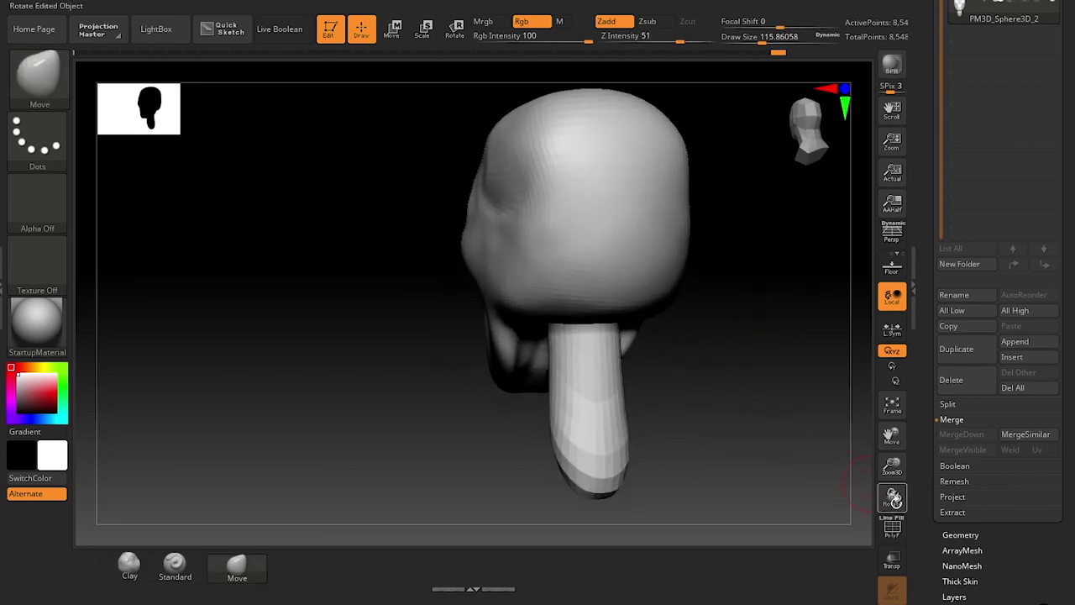
pyautogui.click(893, 529)
pyautogui.moveTo(718, 412)
pyautogui.keyDown('shift'); pyautogui.mouseDown()
pyautogui.moveTo(708, 408)
pyautogui.moveTo(719, 400)
pyautogui.mouseUp(); pyautogui.keyUp('shift')
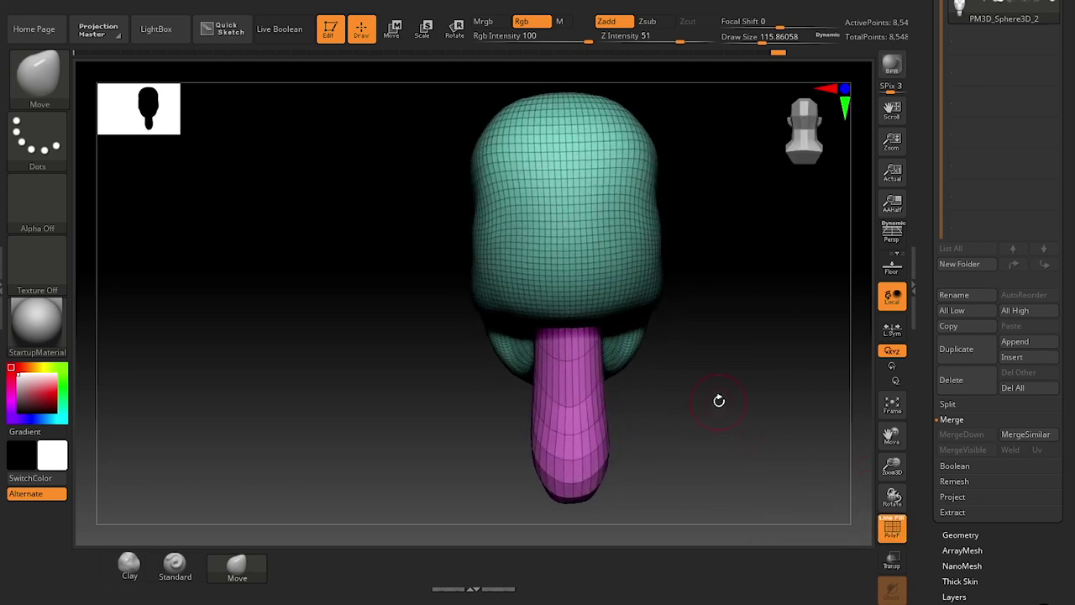
pyautogui.click(895, 538)
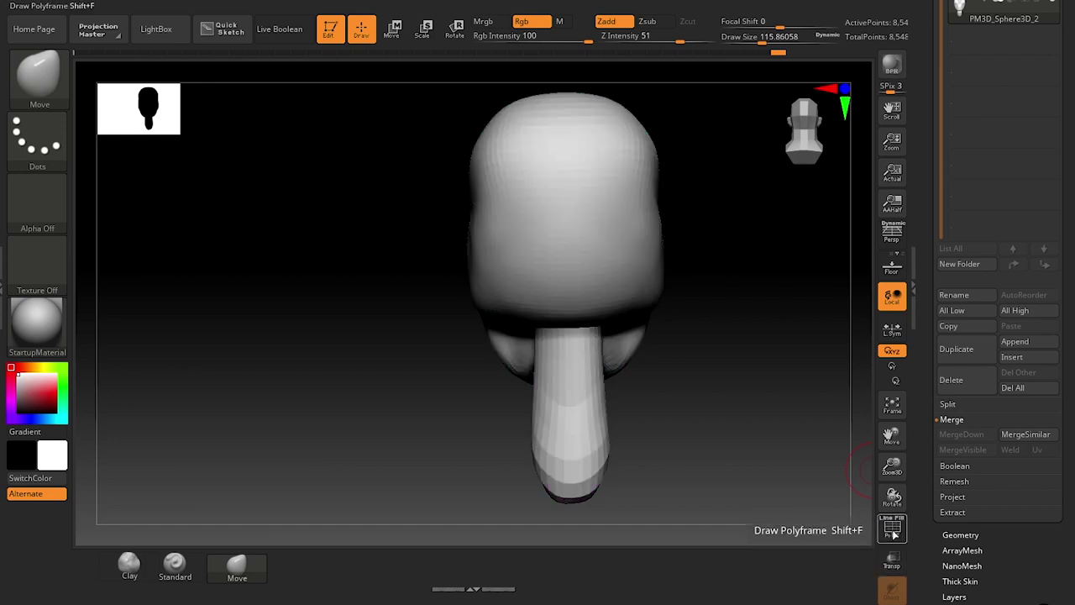
pyautogui.click(892, 536)
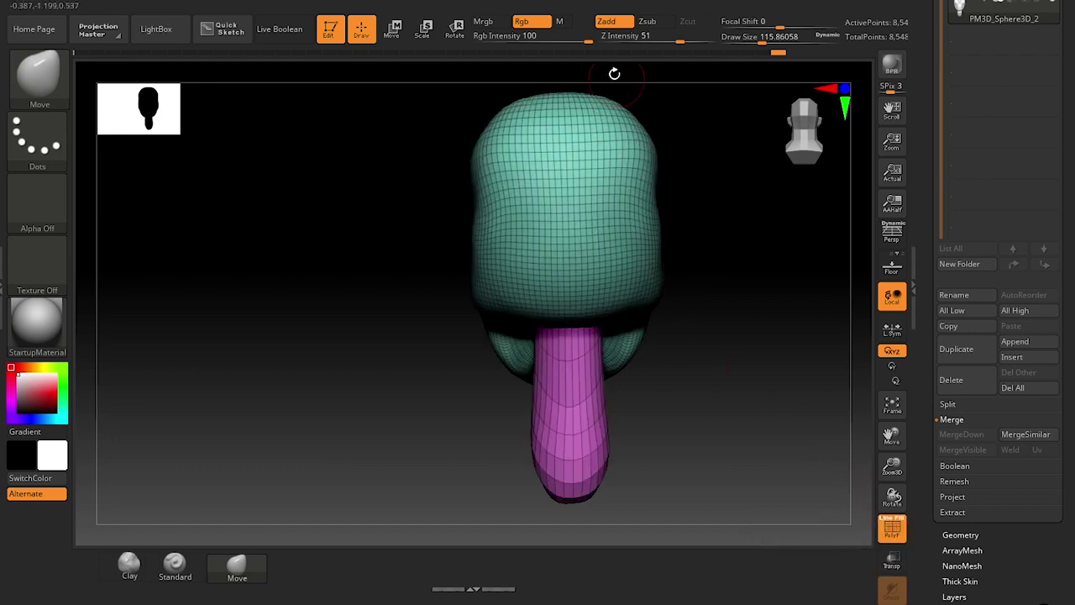
# Examine where the neck meets the head in the wireframe from the side, underneath and front
pyautogui.moveTo(743, 374); pyautogui.dragTo(653, 355)
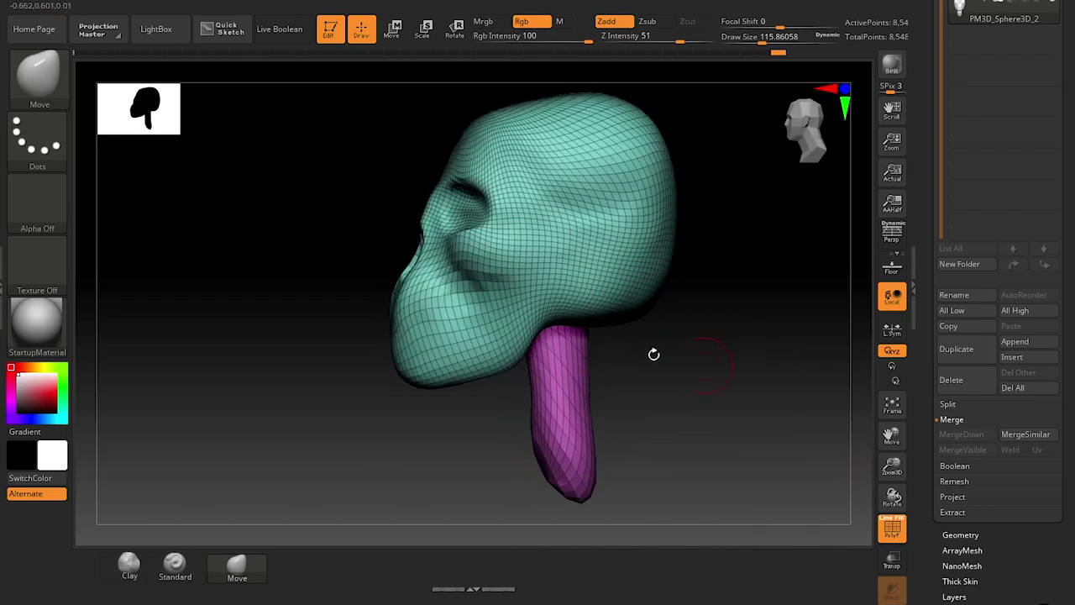
pyautogui.press('space')
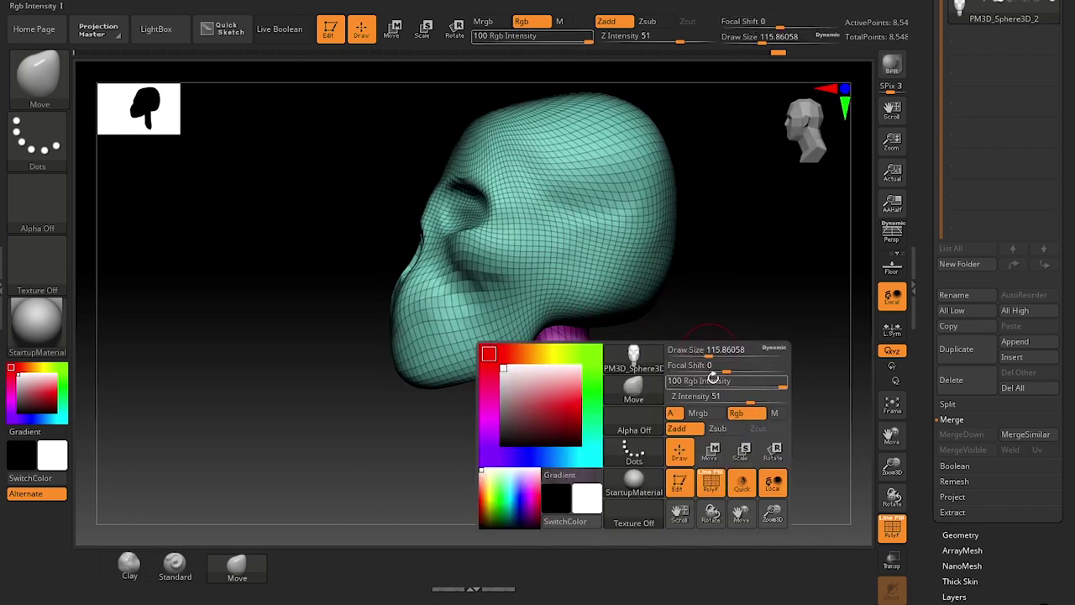
pyautogui.moveTo(738, 223)
pyautogui.keyDown('alt'); pyautogui.mouseDown()
pyautogui.moveTo(790, 348)
pyautogui.moveTo(724, 210)
pyautogui.mouseUp(); pyautogui.keyUp('alt')
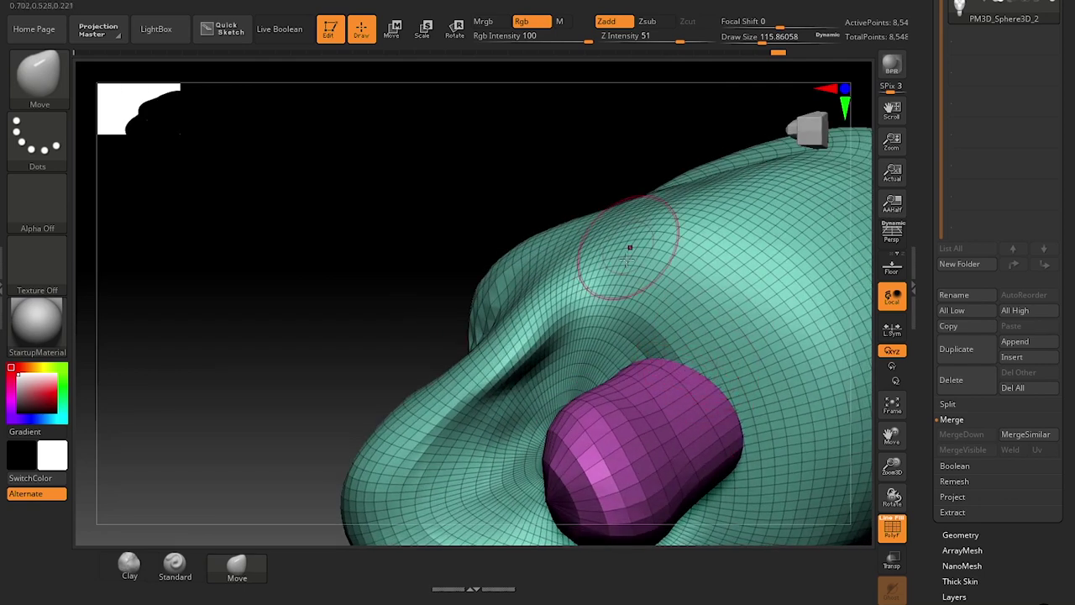
pyautogui.keyDown('shift'); pyautogui.moveTo(408, 230); pyautogui.dragTo(563, 379); pyautogui.keyUp('shift')
pyautogui.press('f')
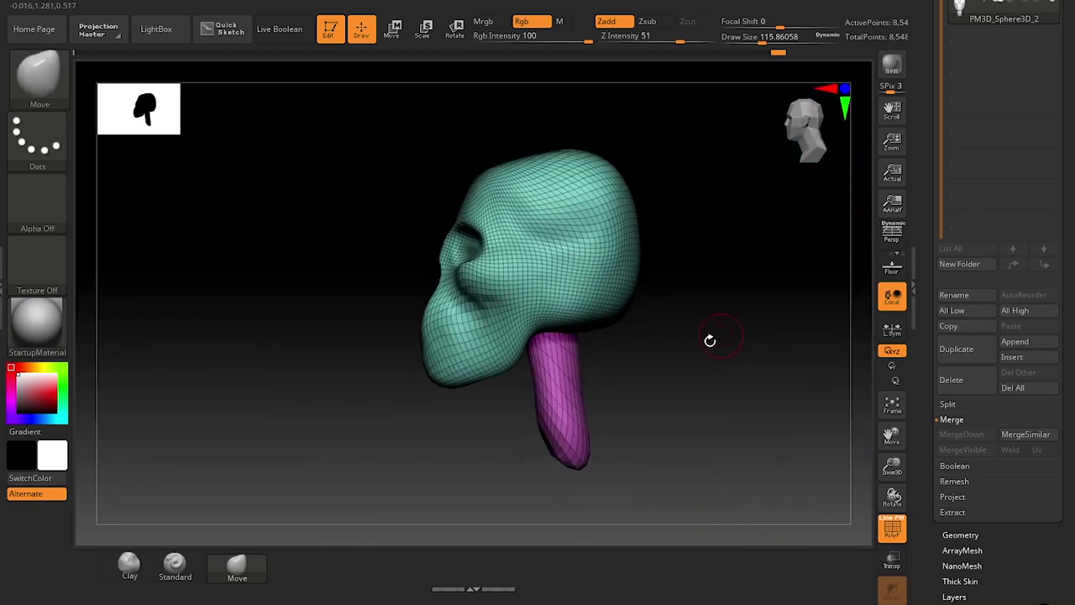
pyautogui.moveTo(655, 339)
pyautogui.mouseDown()
pyautogui.moveTo(742, 340)
pyautogui.moveTo(715, 344)
pyautogui.moveTo(667, 307)
pyautogui.moveTo(716, 288)
pyautogui.mouseUp()
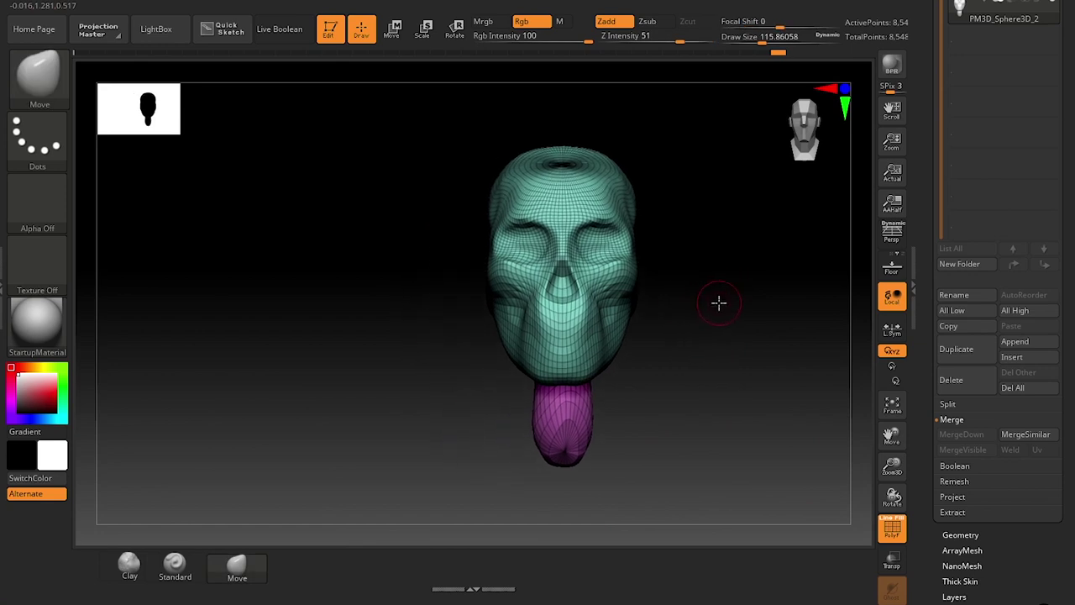
pyautogui.keyDown('alt'); pyautogui.moveTo(719, 302); pyautogui.dragTo(690, 301); pyautogui.keyUp('alt')
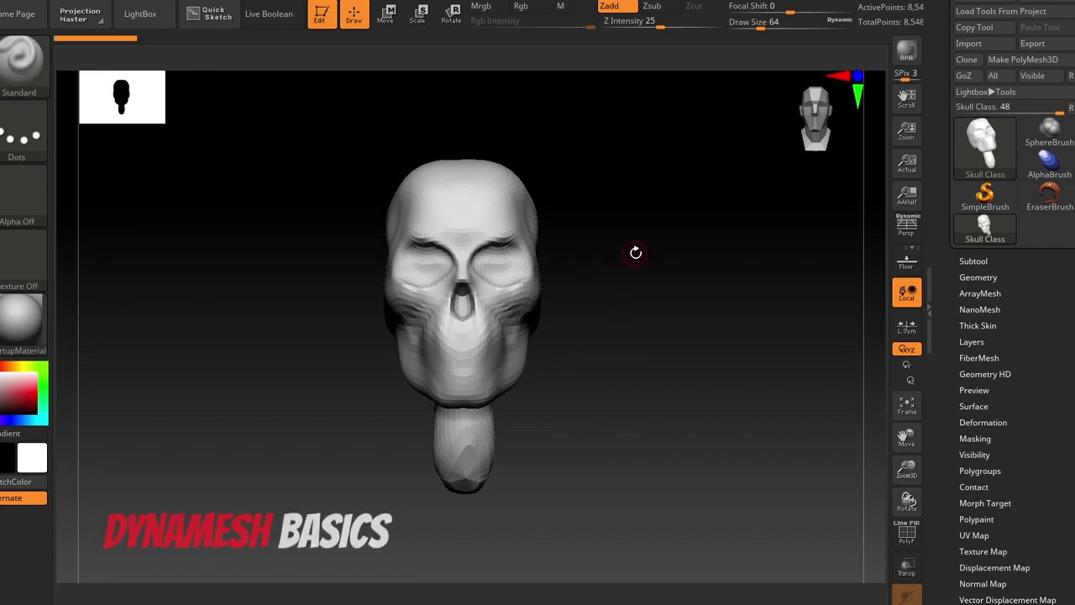
# Open the skull's geometry options and locate the DynaMesh settings, including its resolution
pyautogui.moveTo(636, 250); pyautogui.dragTo(523, 262)
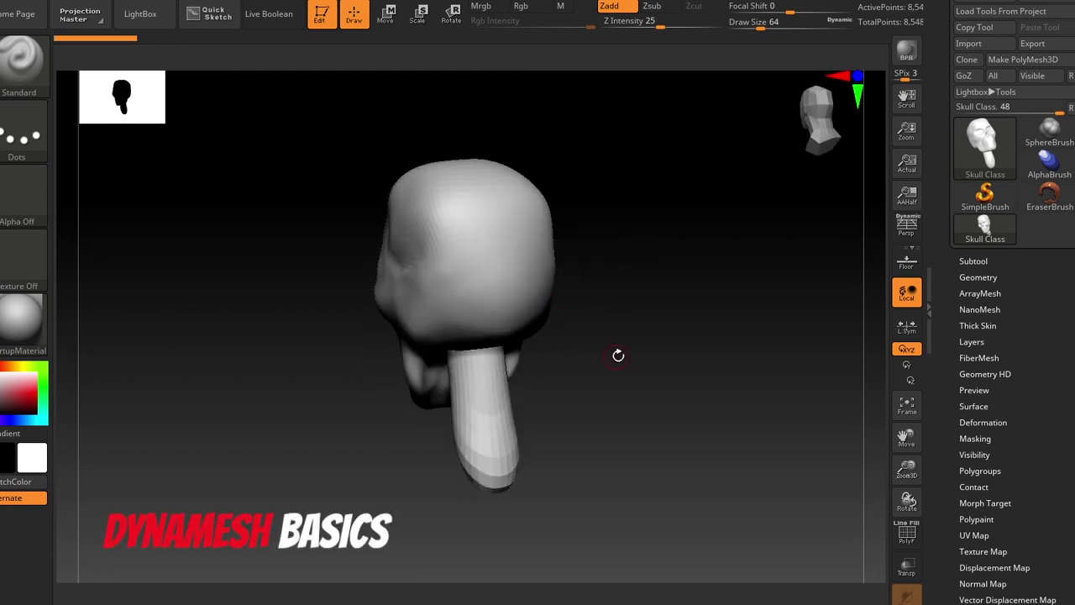
pyautogui.moveTo(619, 355)
pyautogui.keyDown('alt'); pyautogui.mouseDown()
pyautogui.moveTo(620, 279)
pyautogui.moveTo(610, 274)
pyautogui.moveTo(610, 314)
pyautogui.moveTo(638, 286)
pyautogui.moveTo(641, 258)
pyautogui.moveTo(664, 262)
pyautogui.moveTo(653, 319)
pyautogui.moveTo(486, 360)
pyautogui.mouseUp(); pyautogui.keyUp('alt')
pyautogui.keyDown('alt'); pyautogui.moveTo(622, 411); pyautogui.dragTo(621, 363); pyautogui.keyUp('alt')
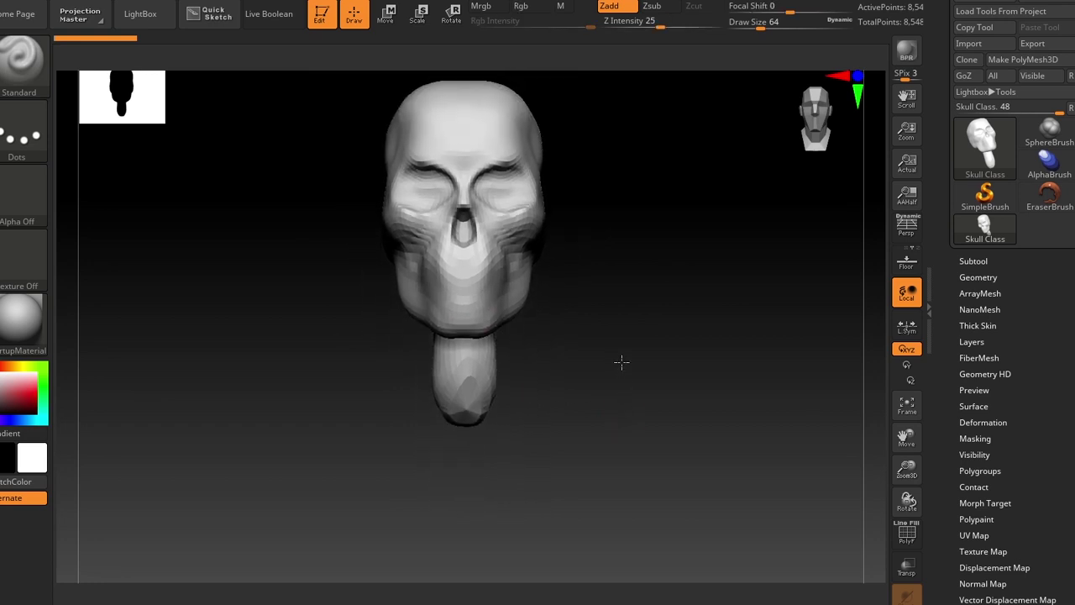
pyautogui.keyDown('alt'); pyautogui.moveTo(608, 326); pyautogui.dragTo(624, 375); pyautogui.keyUp('alt')
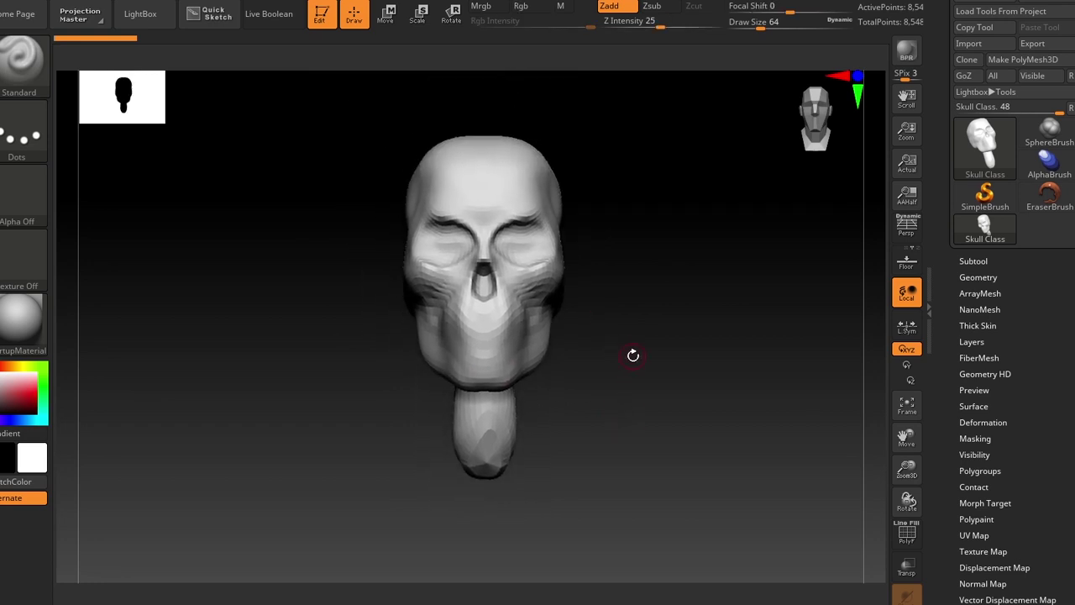
pyautogui.click(978, 278)
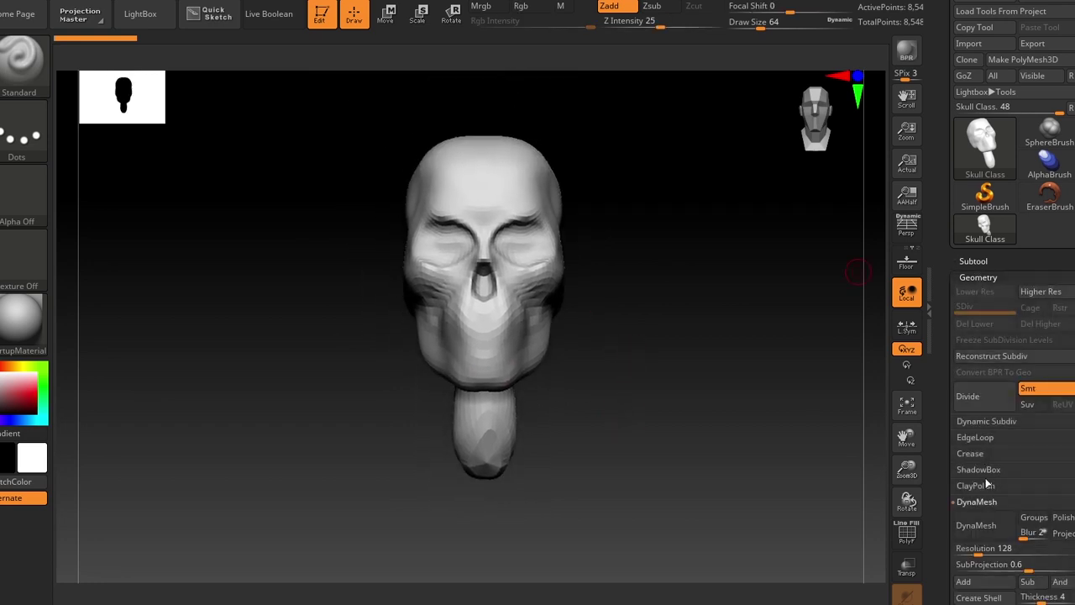
pyautogui.scroll(-3, 997, 407)
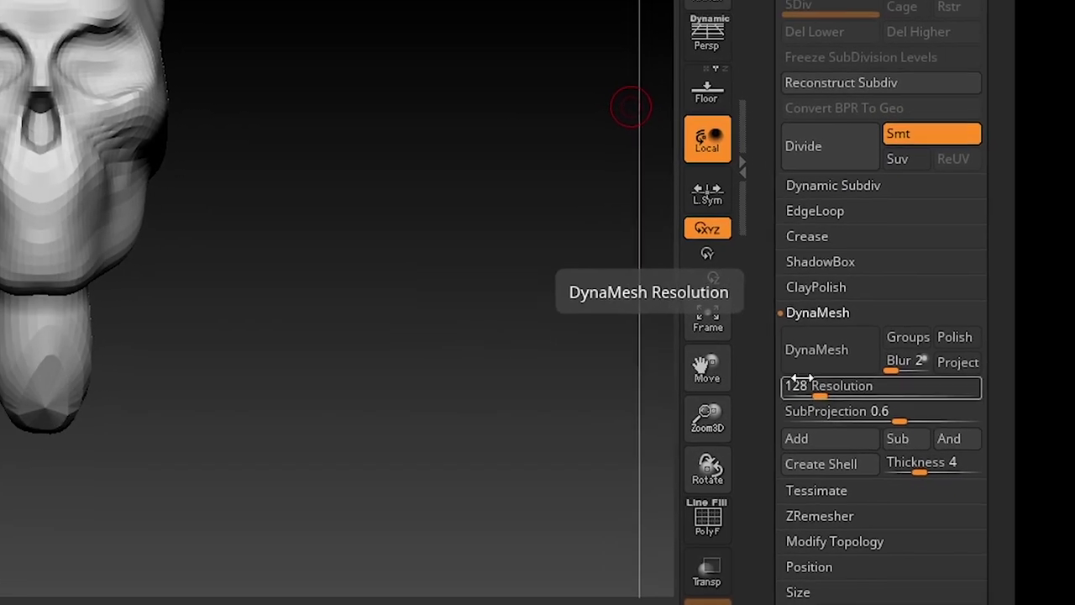
# Turn on the polyframe display for the Skull Class model
pyautogui.moveTo(489, 207); pyautogui.dragTo(438, 224)
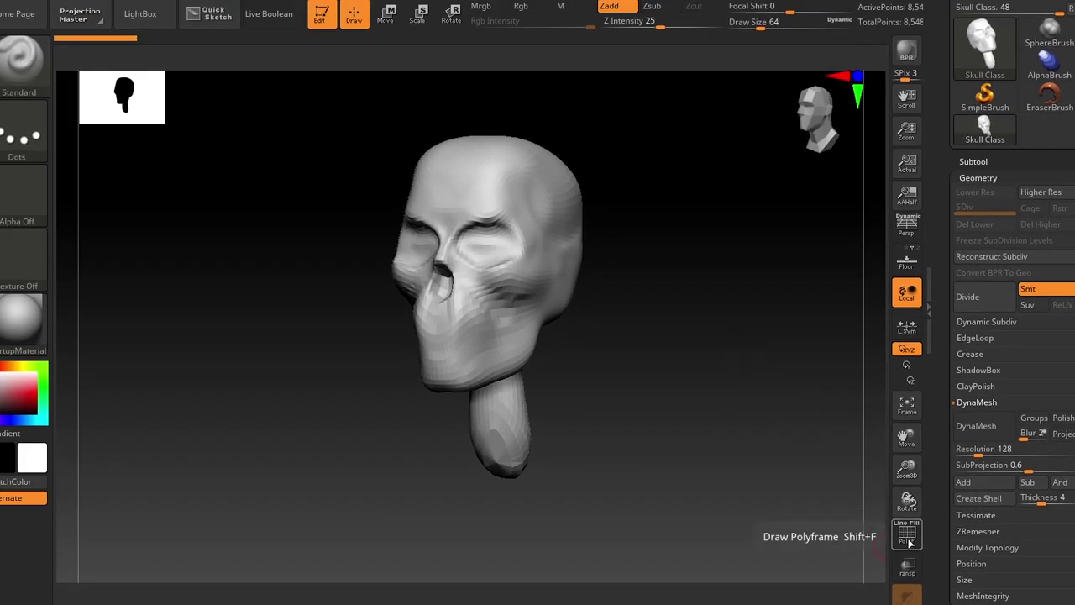
pyautogui.click(909, 541)
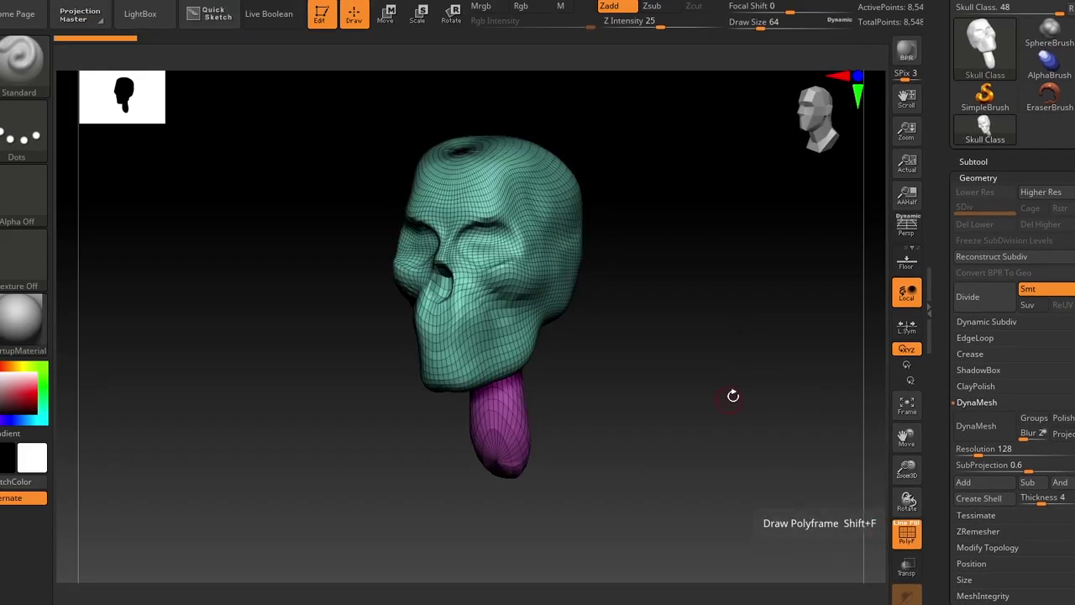
pyautogui.moveTo(732, 392); pyautogui.dragTo(672, 383)
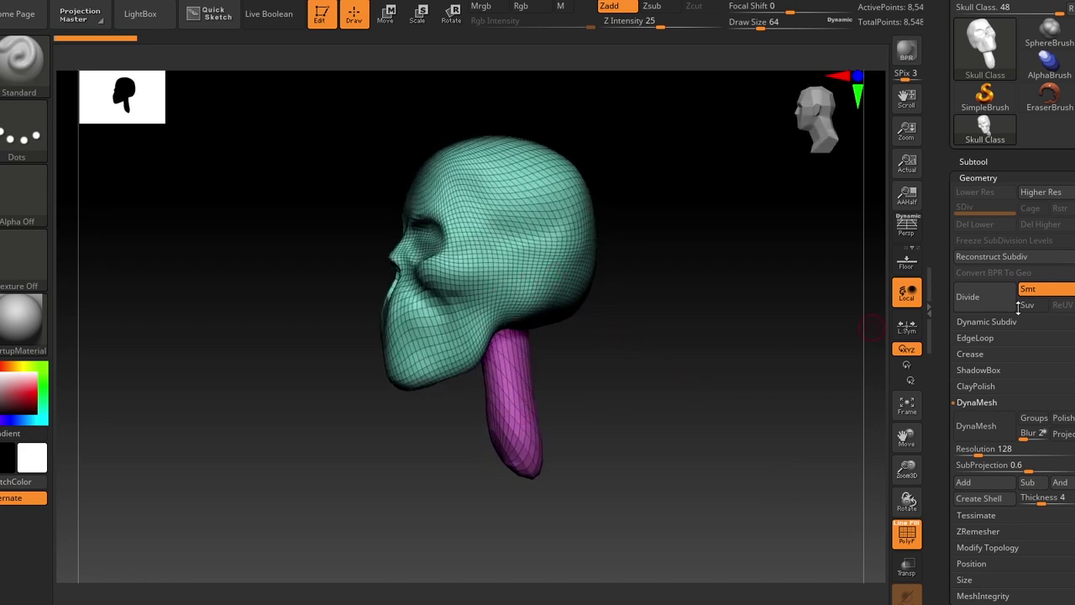
# Check the Skull Class subtool list and examine the head and neck wireframe from the side, underneath and back
pyautogui.click(976, 161)
pyautogui.moveTo(994, 219)
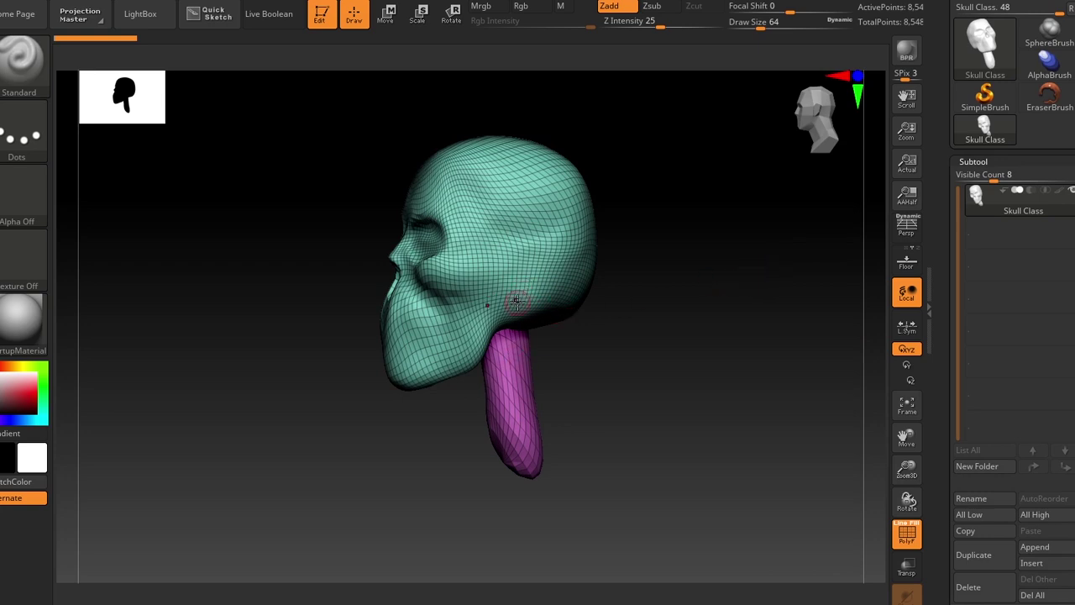
pyautogui.moveTo(602, 334); pyautogui.dragTo(532, 274)
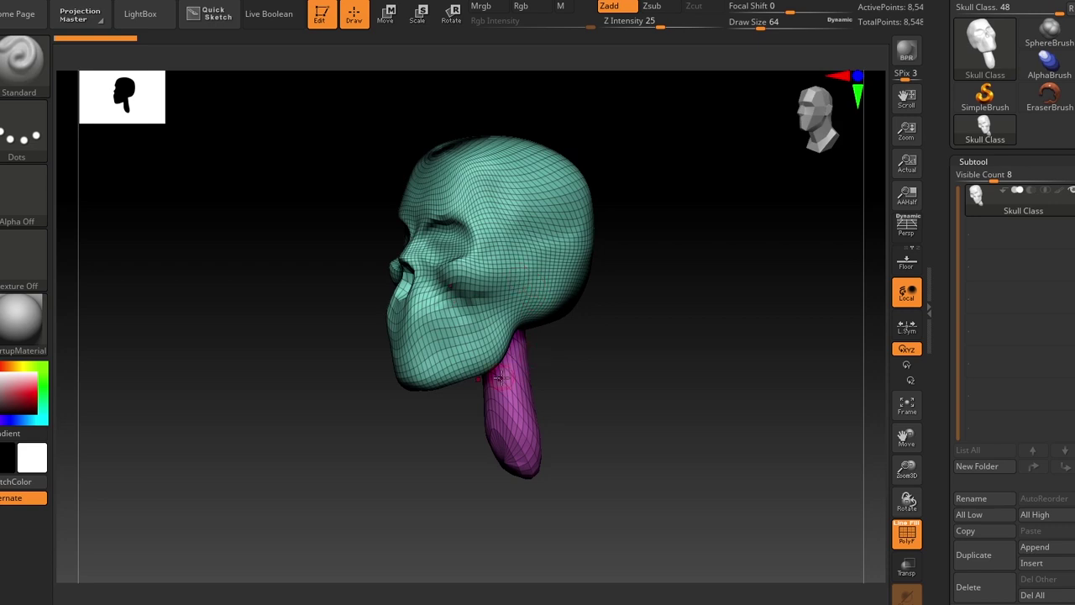
pyautogui.moveTo(660, 379); pyautogui.dragTo(648, 276)
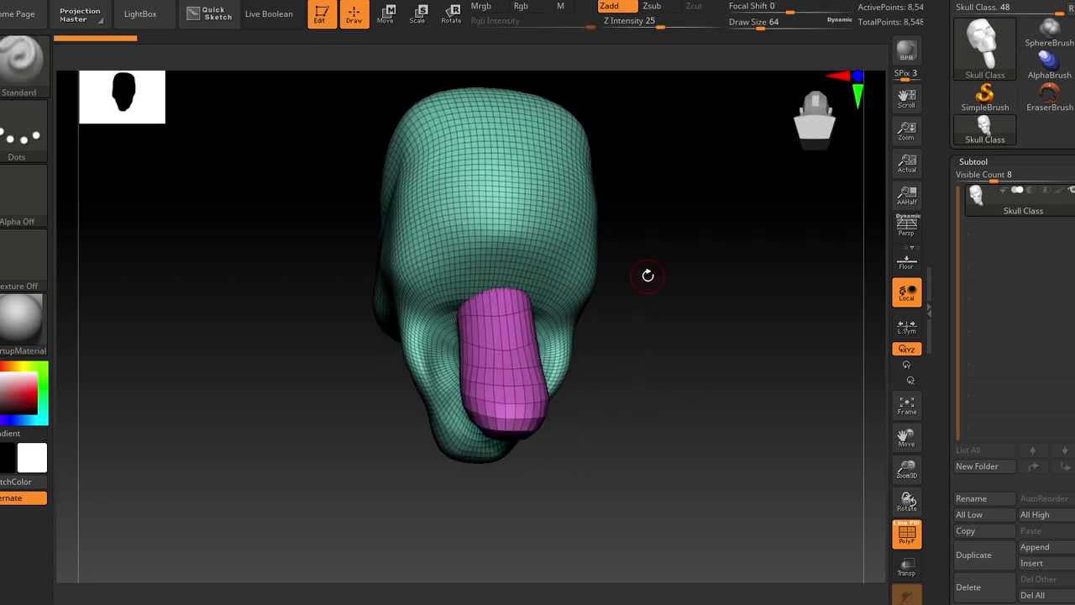
pyautogui.moveTo(673, 235); pyautogui.dragTo(662, 361)
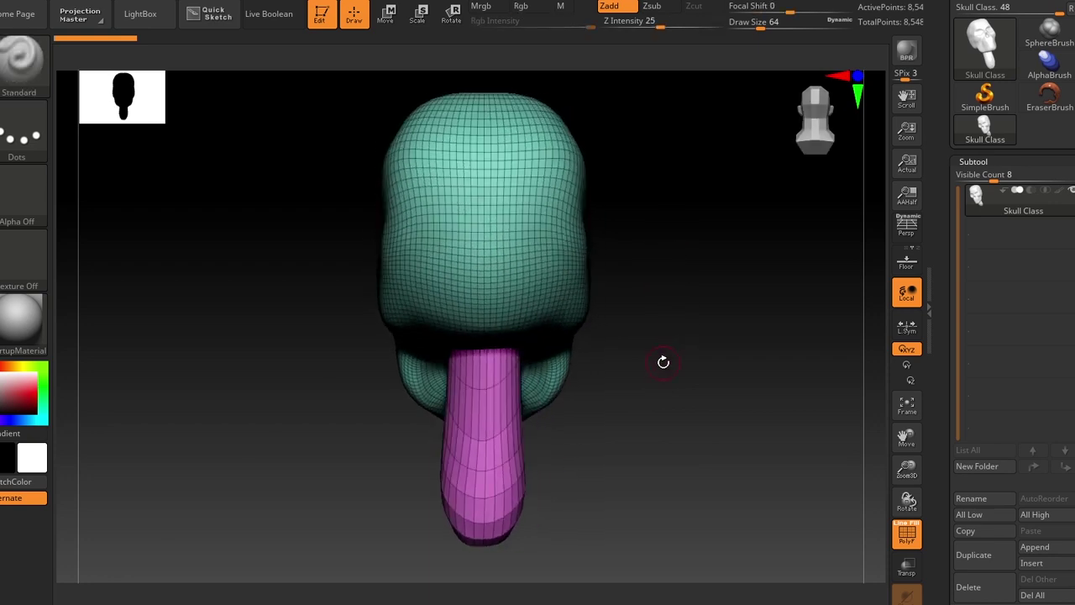
pyautogui.moveTo(636, 395); pyautogui.dragTo(536, 406)
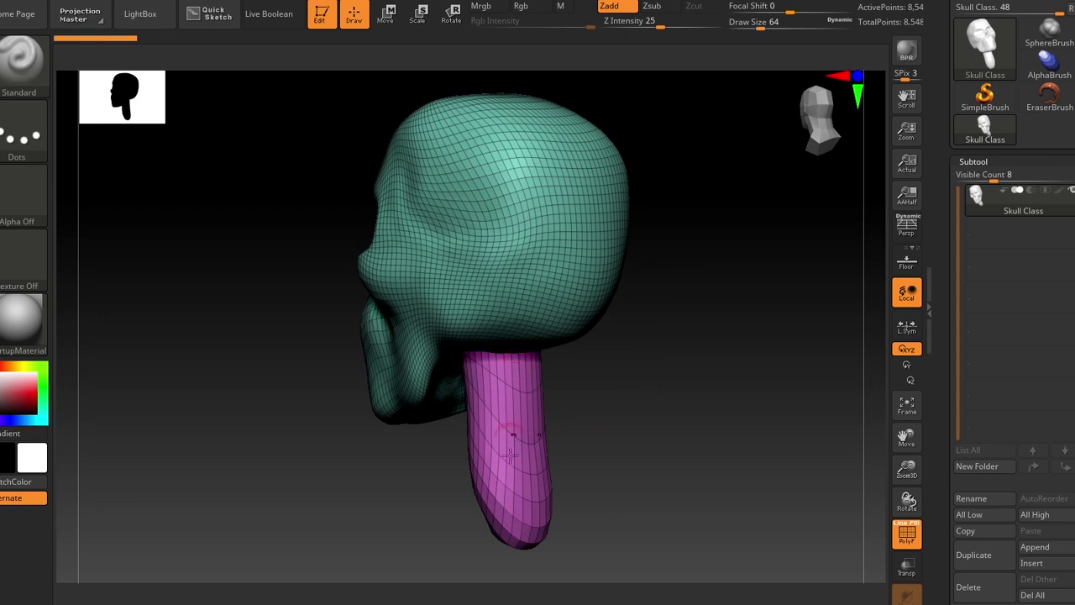
pyautogui.moveTo(588, 420); pyautogui.dragTo(507, 249)
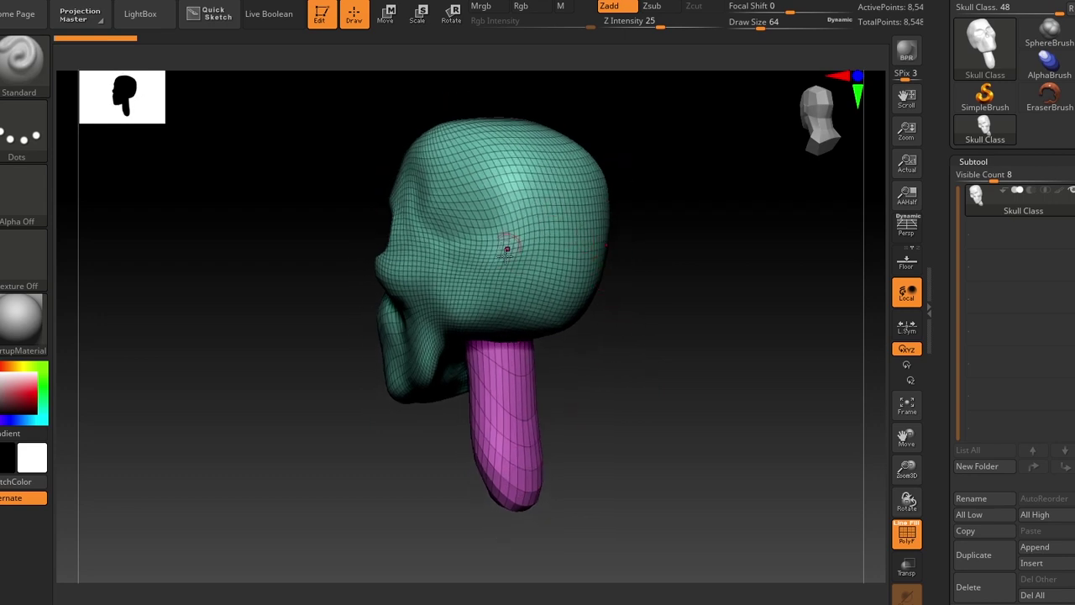
pyautogui.moveTo(716, 292); pyautogui.dragTo(739, 297)
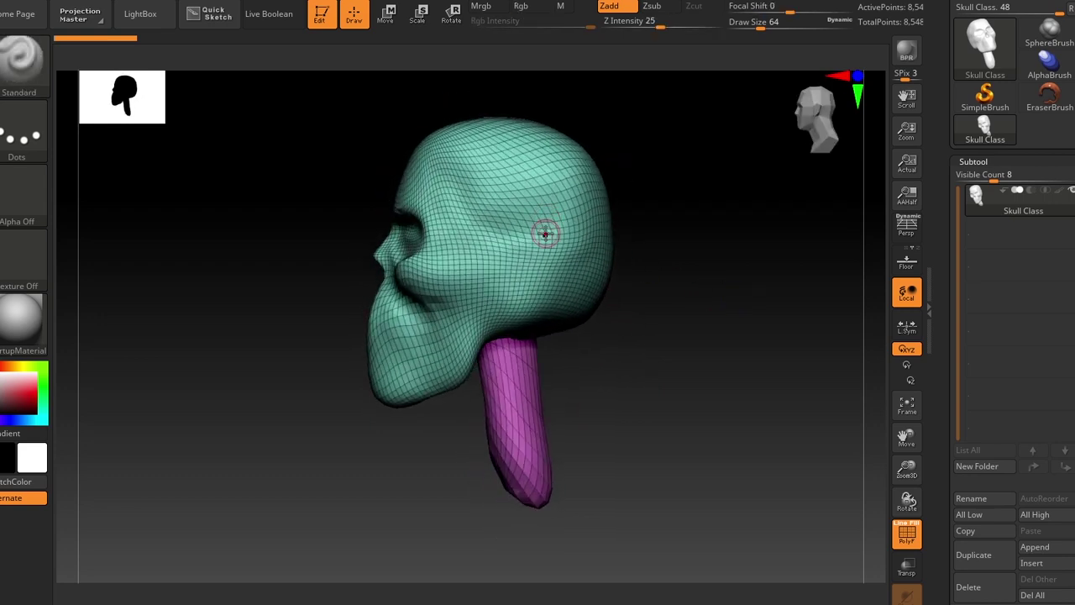
pyautogui.moveTo(657, 294); pyautogui.dragTo(714, 304)
# Remesh the merged skull and neck with DynaMesh at resolution 128 and check the new wireframe around the head
pyautogui.moveTo(1043, 483); pyautogui.dragTo(1043, 335)
pyautogui.click(991, 383)
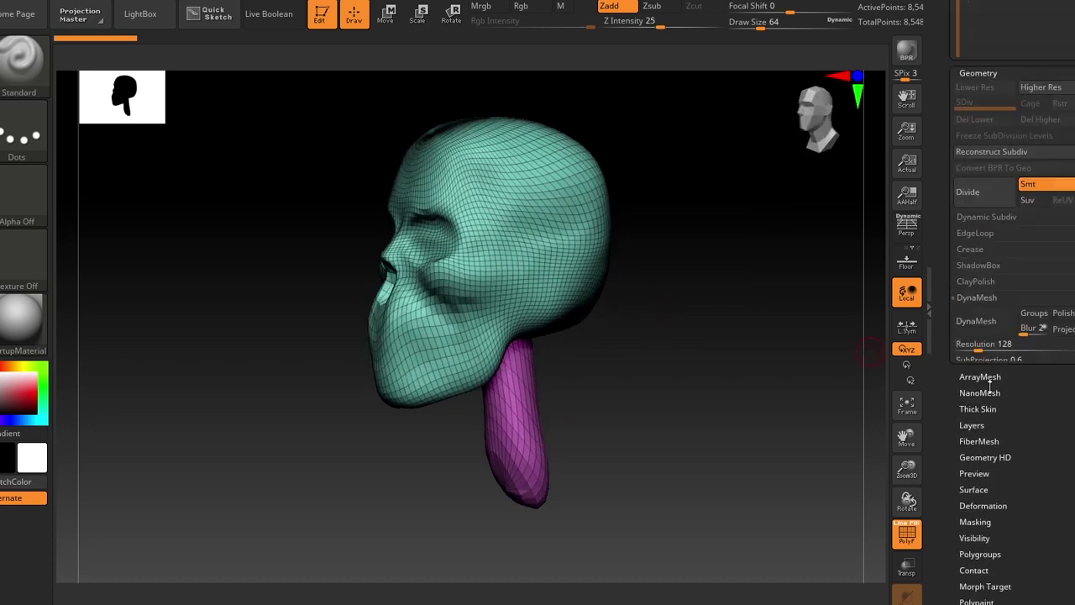
pyautogui.scroll(-5, 991, 382)
pyautogui.scroll(5, 1029, 344)
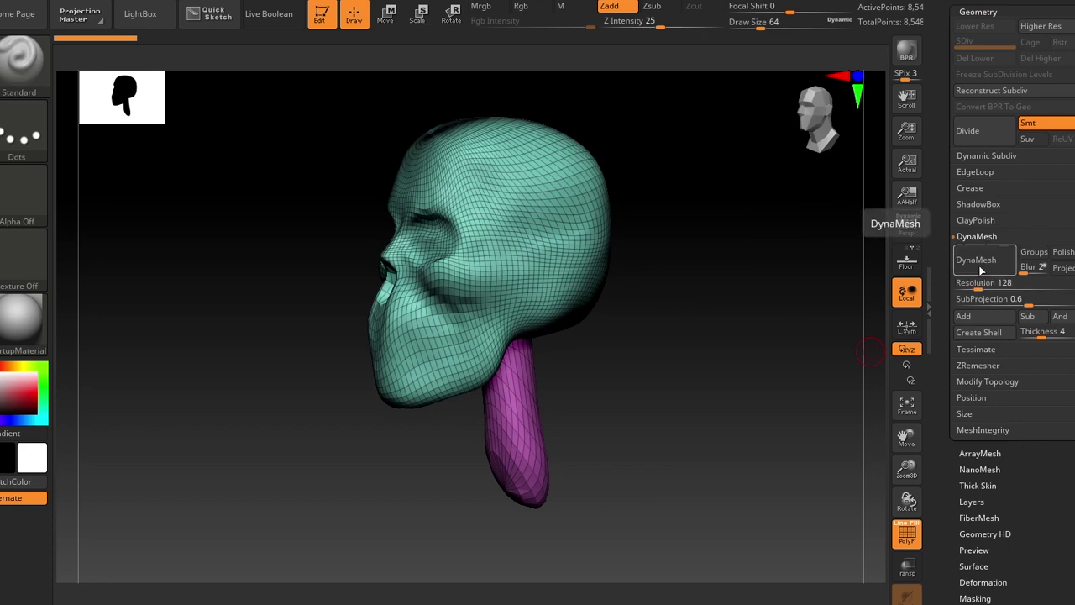
pyautogui.click(980, 265)
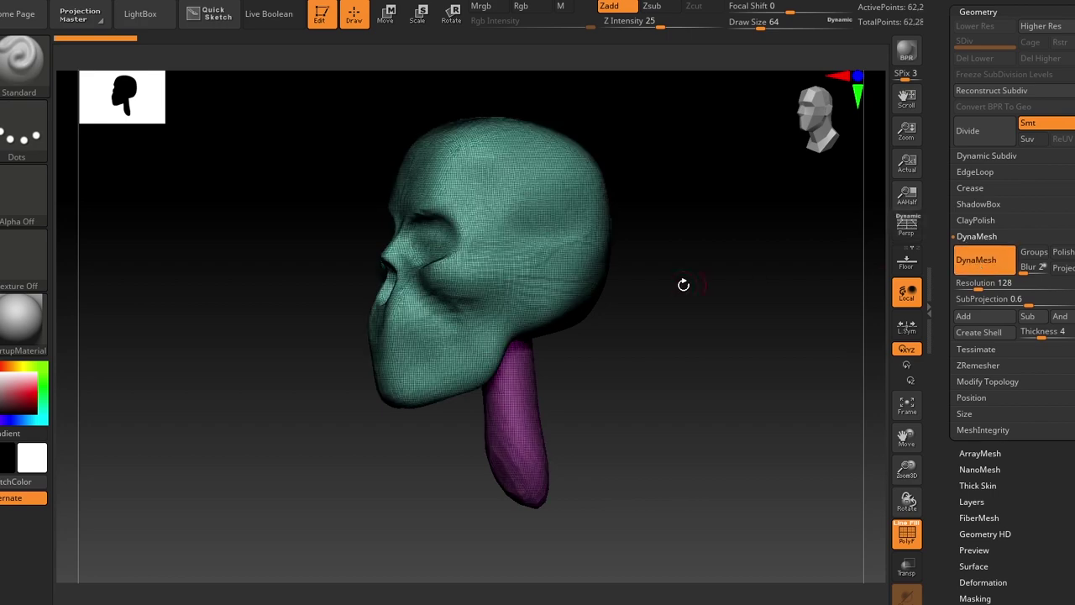
pyautogui.moveTo(692, 312); pyautogui.dragTo(675, 314)
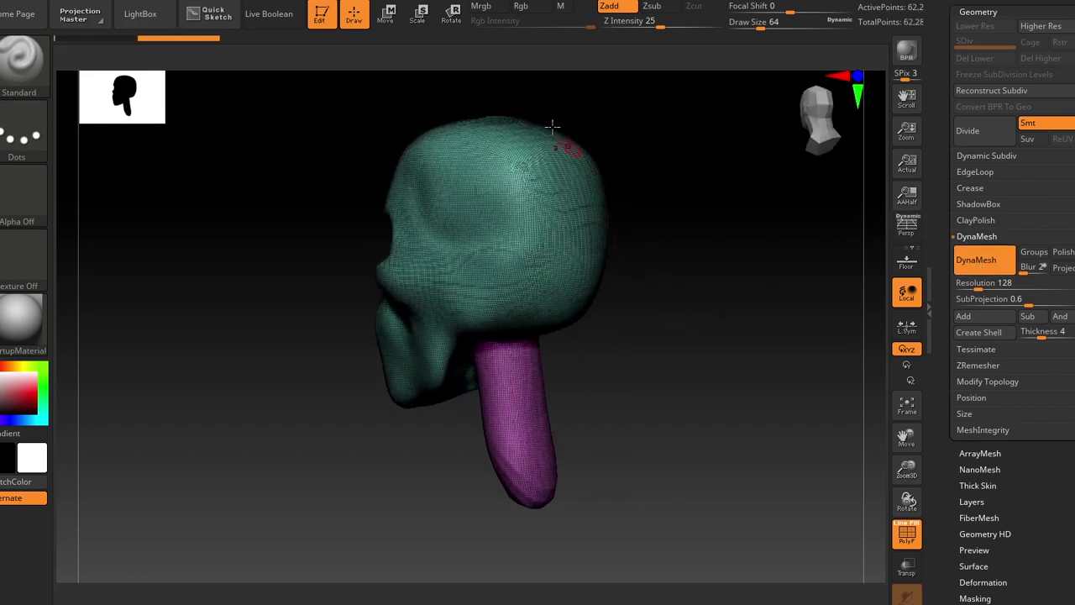
# Smooth the jagged seam where the neck meets the underside of the skull, checking the join from behind and below
pyautogui.moveTo(658, 369); pyautogui.dragTo(633, 364)
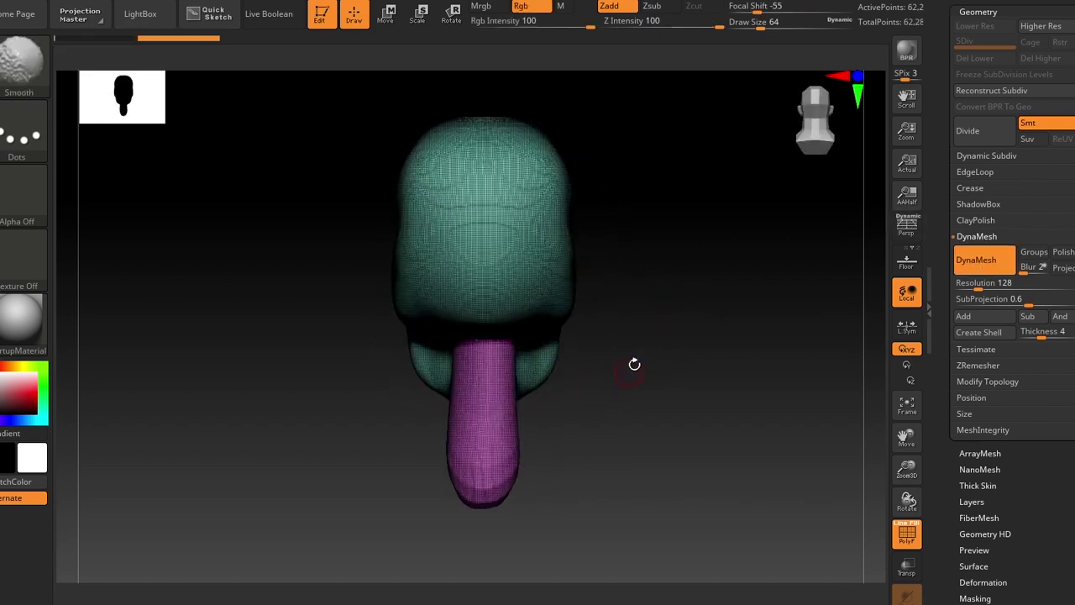
pyautogui.moveTo(648, 296)
pyautogui.keyDown('alt'); pyautogui.mouseDown()
pyautogui.moveTo(655, 358)
pyautogui.moveTo(689, 372)
pyautogui.moveTo(703, 319)
pyautogui.moveTo(725, 305)
pyautogui.moveTo(631, 305)
pyautogui.mouseUp(); pyautogui.keyUp('alt')
pyautogui.keyDown('alt'); pyautogui.moveTo(703, 306); pyautogui.dragTo(726, 449); pyautogui.keyUp('alt')
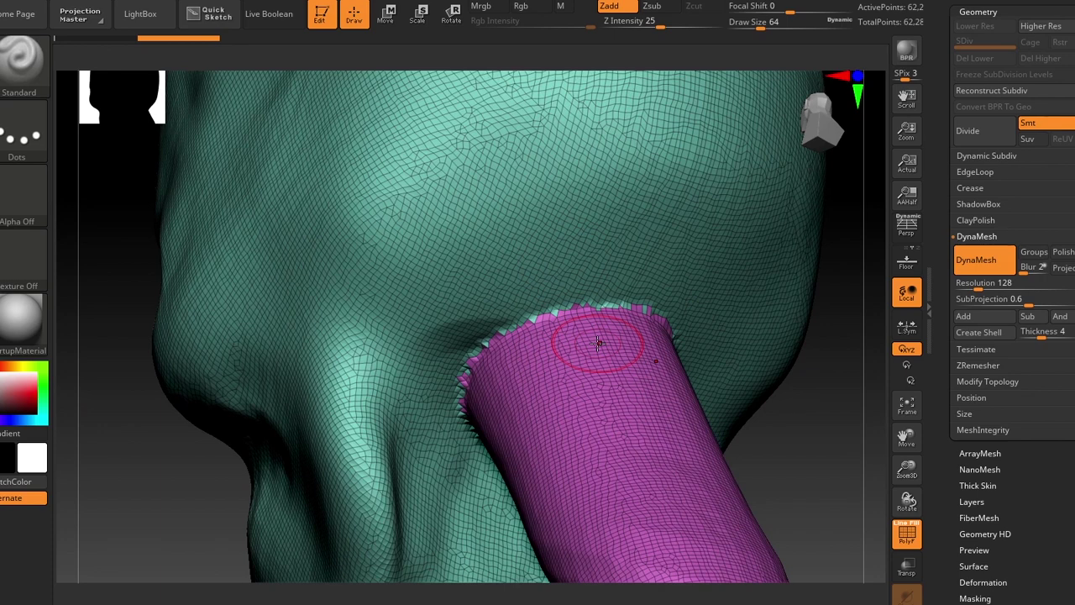
pyautogui.moveTo(587, 312)
pyautogui.keyDown('shift'); pyautogui.mouseDown()
pyautogui.moveTo(638, 312)
pyautogui.moveTo(508, 324)
pyautogui.moveTo(463, 378)
pyautogui.moveTo(467, 401)
pyautogui.mouseUp(); pyautogui.keyUp('shift')
pyautogui.moveTo(800, 438)
pyautogui.mouseDown()
pyautogui.moveTo(651, 330)
pyautogui.moveTo(608, 386)
pyautogui.mouseUp()
pyautogui.moveTo(651, 398)
pyautogui.mouseDown()
pyautogui.moveTo(707, 394)
pyautogui.moveTo(730, 352)
pyautogui.moveTo(719, 374)
pyautogui.mouseUp()
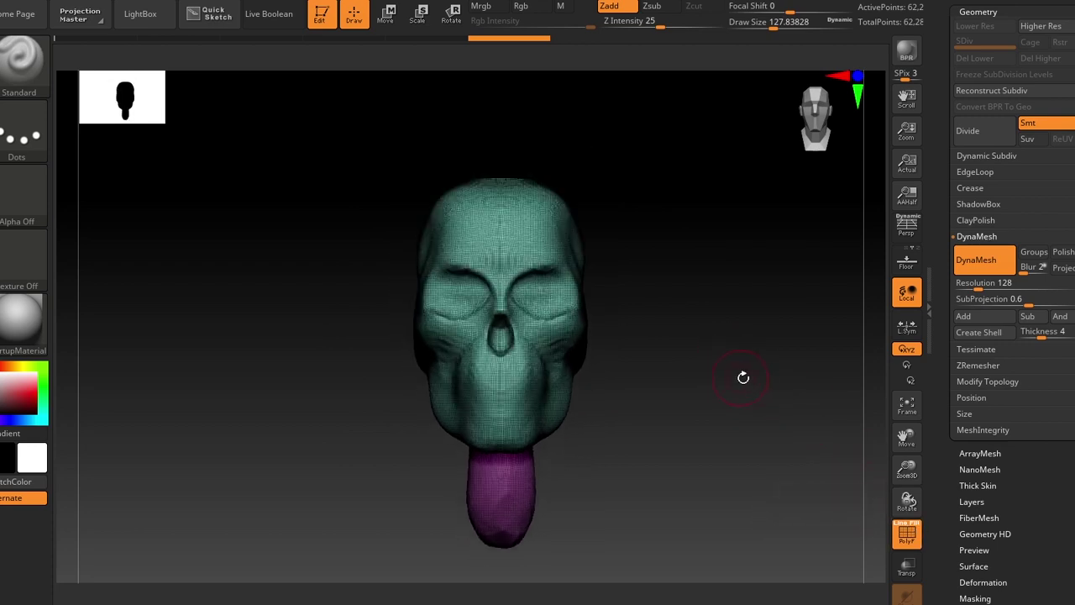
# Hide the polyframe, enlarge the brush to a draw size of about 268 and smooth the neck
pyautogui.hotkey('shift', 'f')
pyautogui.moveTo(725, 413)
pyautogui.mouseDown()
pyautogui.moveTo(703, 365)
pyautogui.moveTo(504, 308)
pyautogui.moveTo(517, 324)
pyautogui.moveTo(511, 200)
pyautogui.mouseUp()
pyautogui.press('s')
pyautogui.press(']')
pyautogui.press(']')
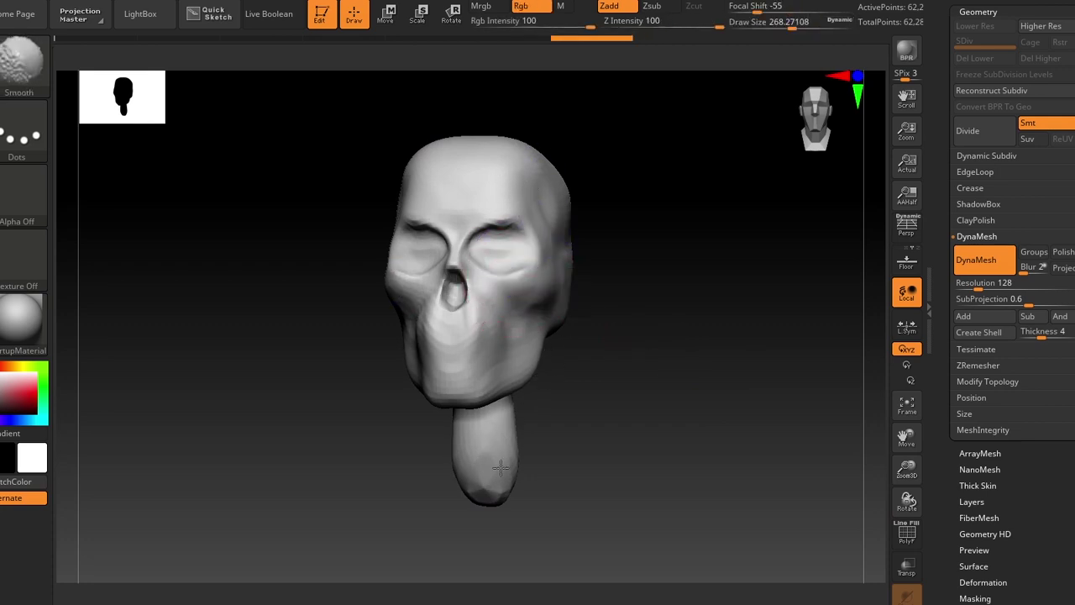
pyautogui.keyDown('shift'); pyautogui.moveTo(501, 468); pyautogui.dragTo(501, 446); pyautogui.keyUp('shift')
pyautogui.moveTo(714, 454)
pyautogui.mouseDown()
pyautogui.moveTo(560, 463)
pyautogui.moveTo(470, 518)
pyautogui.moveTo(357, 361)
pyautogui.mouseUp()
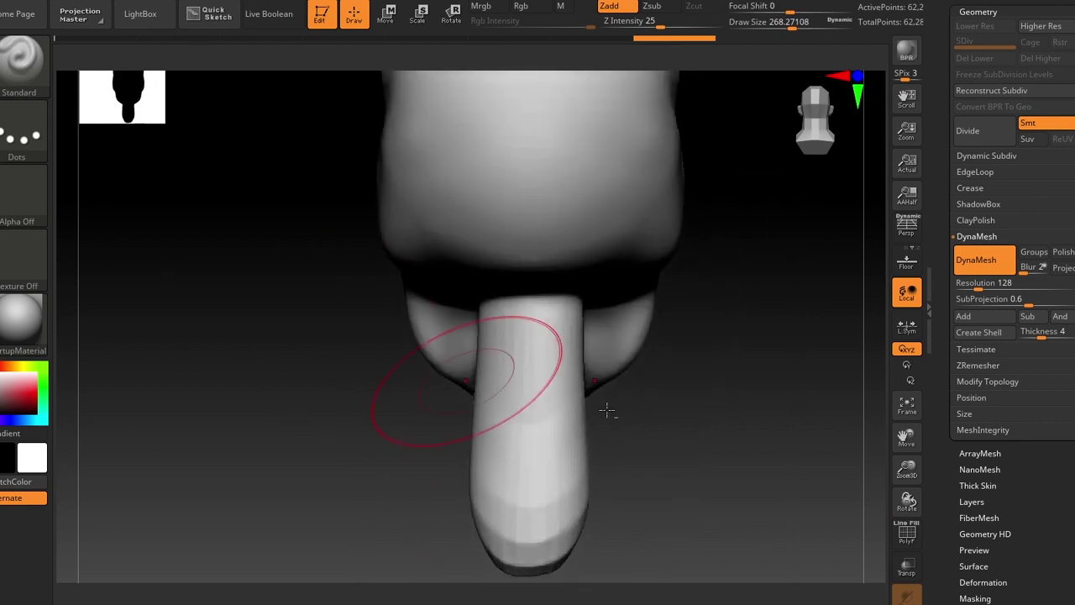
# Examine the neck's wireframe from the back and side, then inspect the head and neck without the polyframe
pyautogui.hotkey('shift', 'f')
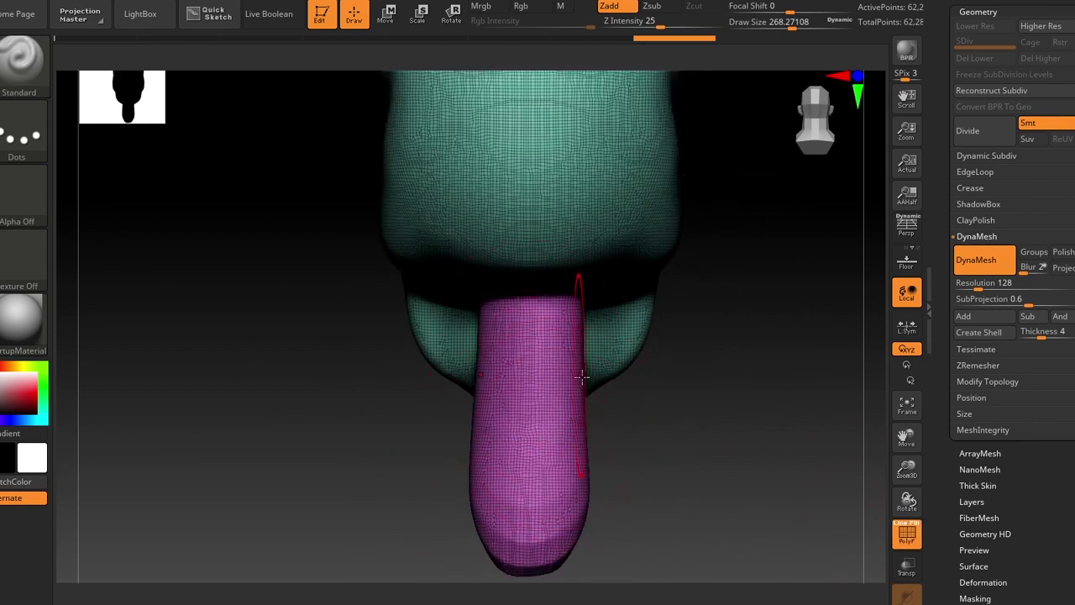
pyautogui.moveTo(671, 404); pyautogui.dragTo(719, 367, button='right')
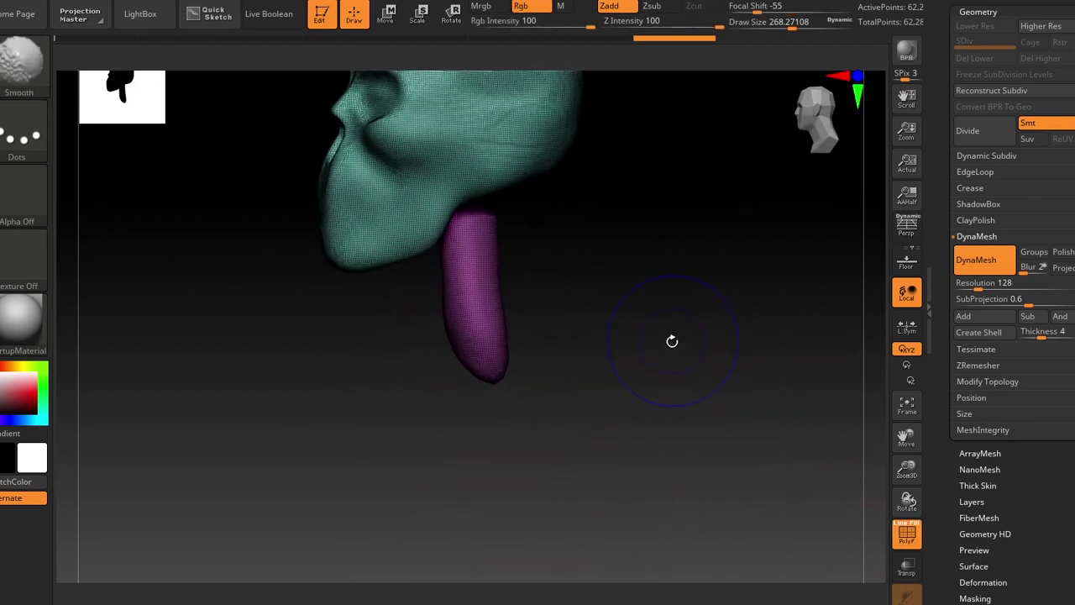
pyautogui.hotkey('shift', 'f')
pyautogui.keyDown('alt'); pyautogui.moveTo(646, 320); pyautogui.dragTo(625, 361); pyautogui.keyUp('alt')
pyautogui.moveTo(625, 361); pyautogui.dragTo(677, 350)
pyautogui.keyDown('alt'); pyautogui.moveTo(566, 302); pyautogui.dragTo(643, 363); pyautogui.keyUp('alt')
pyautogui.moveTo(643, 363)
pyautogui.mouseDown(button='right')
pyautogui.moveTo(680, 353)
pyautogui.moveTo(676, 472)
pyautogui.moveTo(623, 362)
pyautogui.mouseUp(button='right')
pyautogui.press('shift')
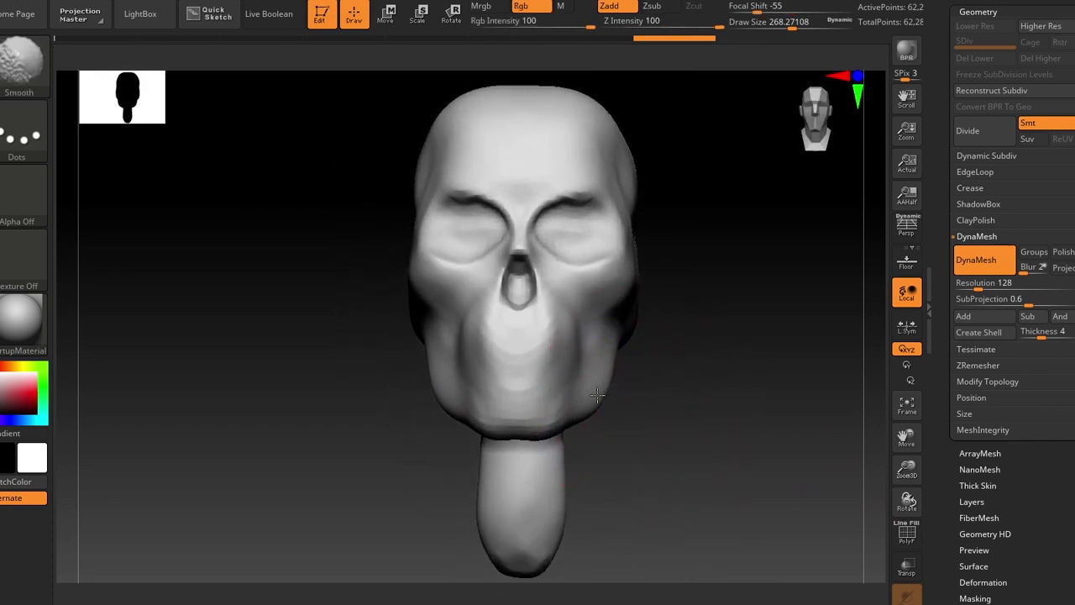
pyautogui.moveTo(665, 444)
pyautogui.keyDown('ctrl'); pyautogui.mouseDown(button='right')
pyautogui.moveTo(647, 379)
pyautogui.moveTo(653, 387)
pyautogui.moveTo(629, 393)
pyautogui.moveTo(756, 396)
pyautogui.mouseUp(button='right'); pyautogui.keyUp('ctrl')
pyautogui.moveTo(704, 367)
pyautogui.keyDown('ctrl'); pyautogui.mouseDown(button='right')
pyautogui.moveTo(689, 412)
pyautogui.moveTo(642, 401)
pyautogui.moveTo(700, 359)
pyautogui.mouseUp(button='right'); pyautogui.keyUp('ctrl')
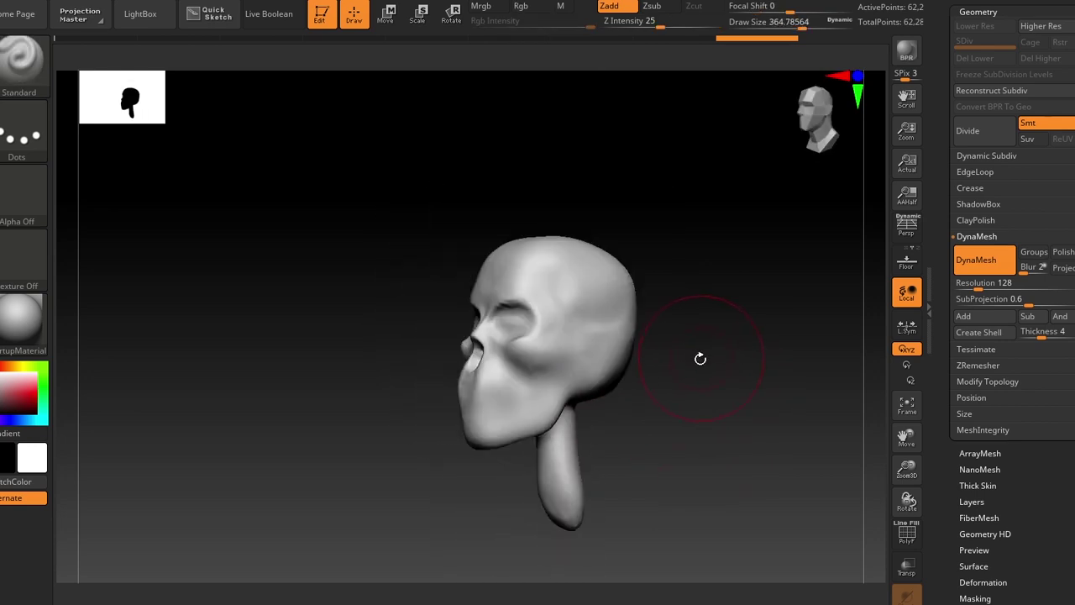
# Switch to the Move brush and pull a pointed ear symmetrically out of each side of the skull
pyautogui.press('s')
pyautogui.click(567, 318)
pyautogui.moveTo(657, 400)
pyautogui.keyDown('ctrl'); pyautogui.mouseDown(button='right')
pyautogui.moveTo(619, 375)
pyautogui.moveTo(619, 394)
pyautogui.mouseUp(button='right'); pyautogui.keyUp('ctrl')
pyautogui.press('b')
pyautogui.press('m')
pyautogui.press('v')
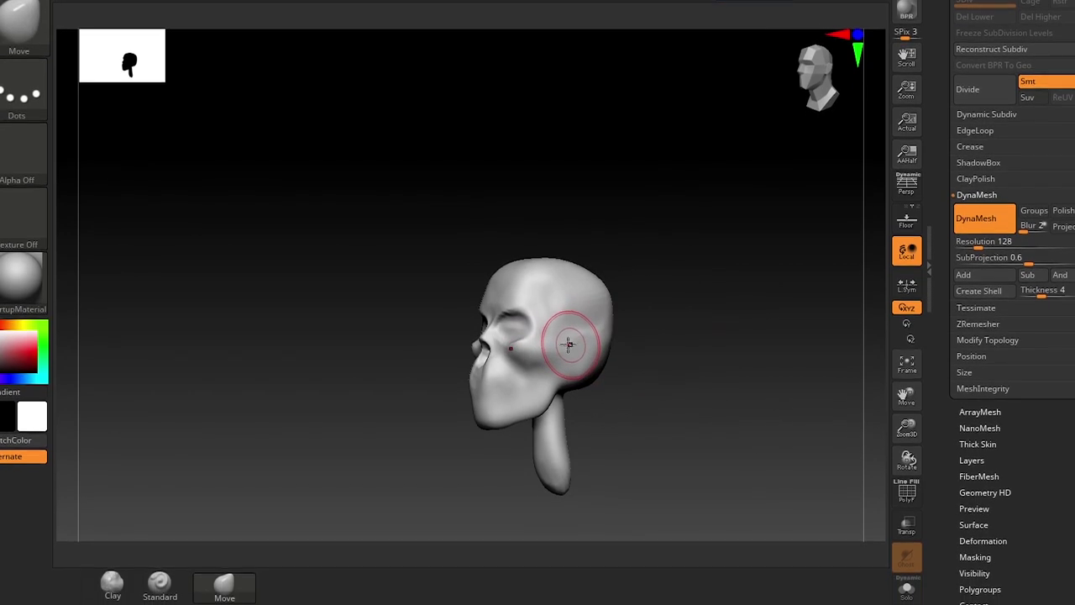
pyautogui.click(225, 582)
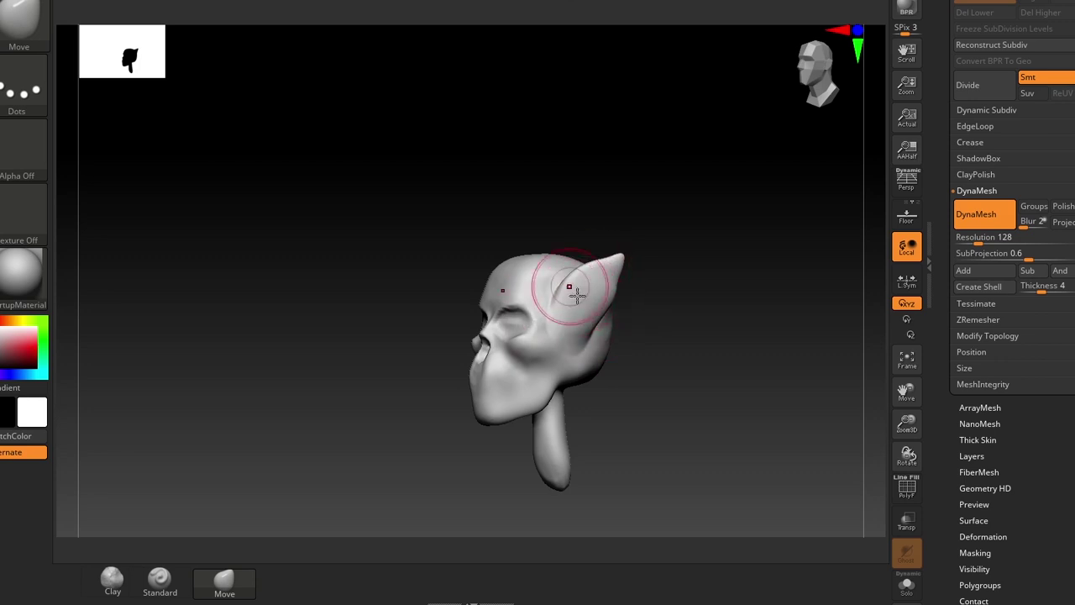
pyautogui.moveTo(577, 296); pyautogui.dragTo(656, 321, button='right')
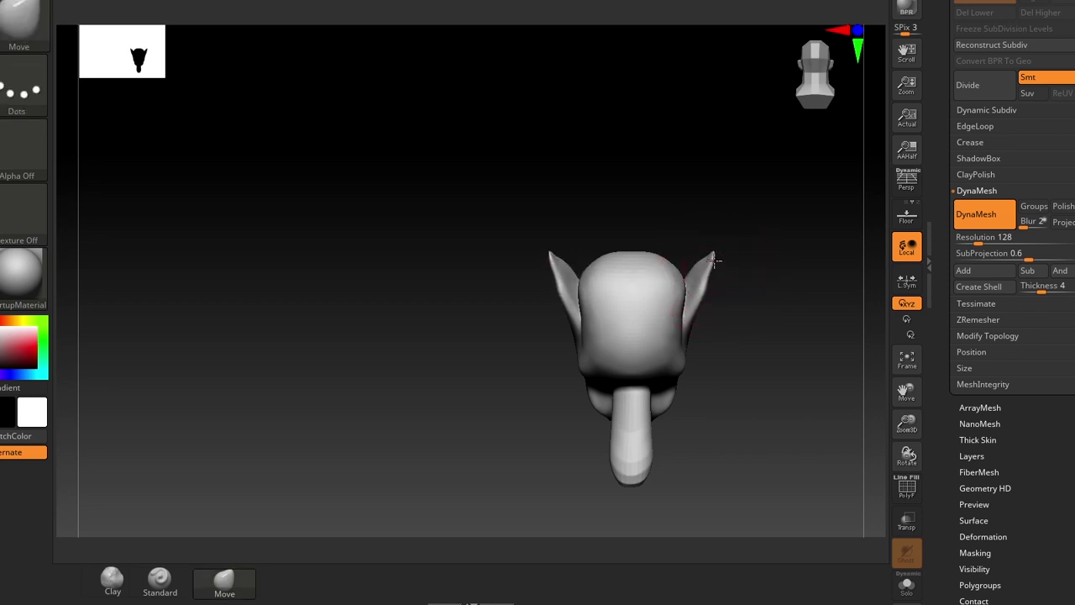
# Refine the ears from the front and back with the Move brush, drawing their tips upward and outward
pyautogui.moveTo(749, 351); pyautogui.dragTo(445, 414, button='right')
pyautogui.keyDown('ctrl'); pyautogui.moveTo(691, 336); pyautogui.dragTo(709, 264, button='right'); pyautogui.keyUp('ctrl')
pyautogui.moveTo(717, 254)
pyautogui.mouseDown()
pyautogui.moveTo(715, 241)
pyautogui.moveTo(728, 240)
pyautogui.mouseUp()
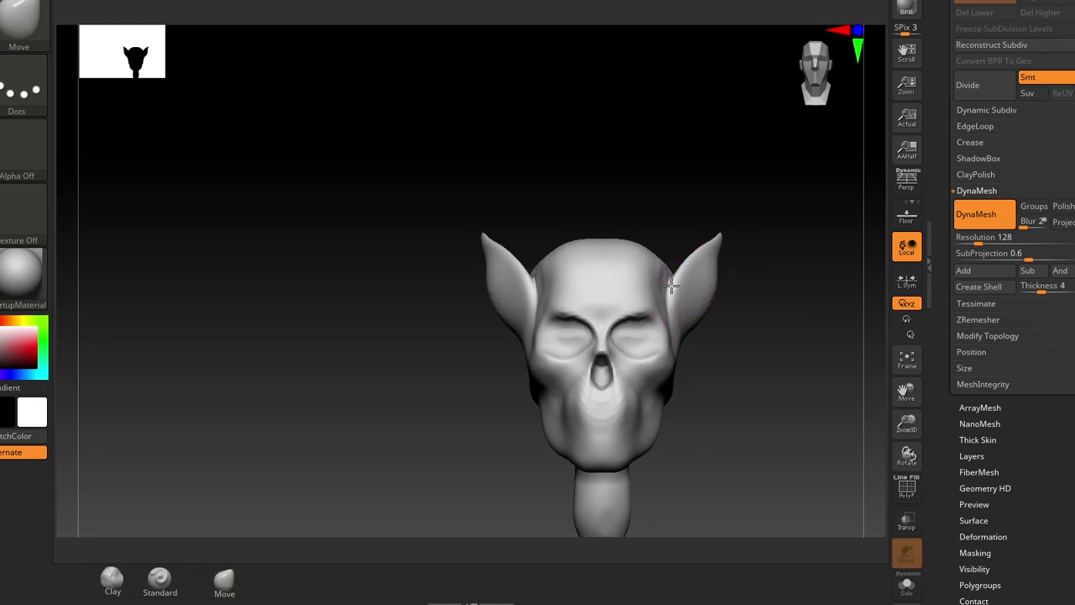
pyautogui.moveTo(758, 352); pyautogui.dragTo(853, 438)
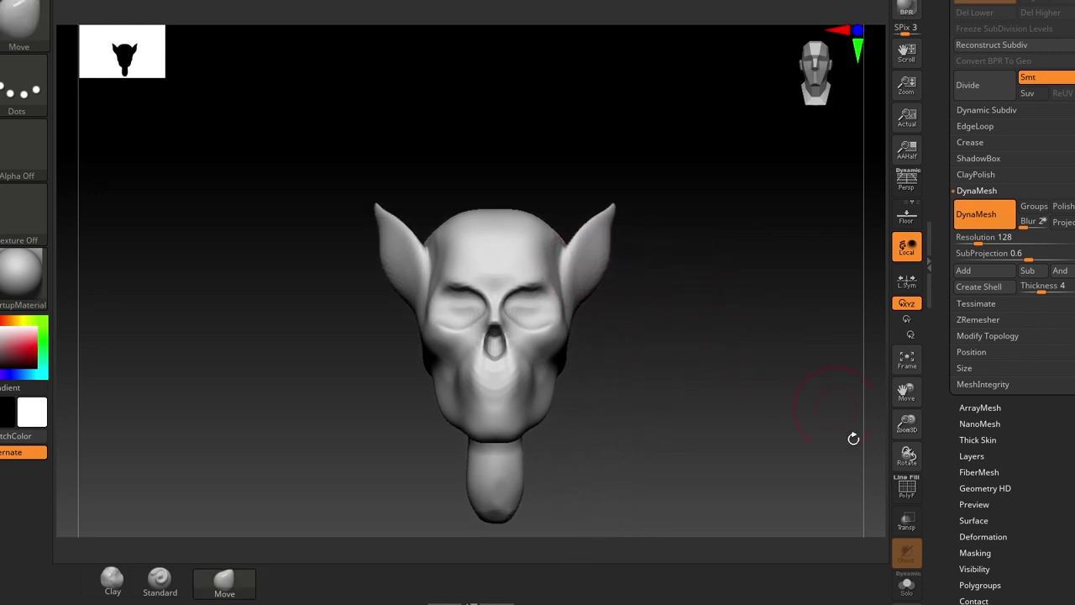
# Show the polyframe, examine the stretched polygons on the ear and remesh the model with DynaMesh at resolution 128
pyautogui.click(910, 497)
pyautogui.keyDown('alt'); pyautogui.moveTo(739, 356); pyautogui.dragTo(703, 374); pyautogui.keyUp('alt')
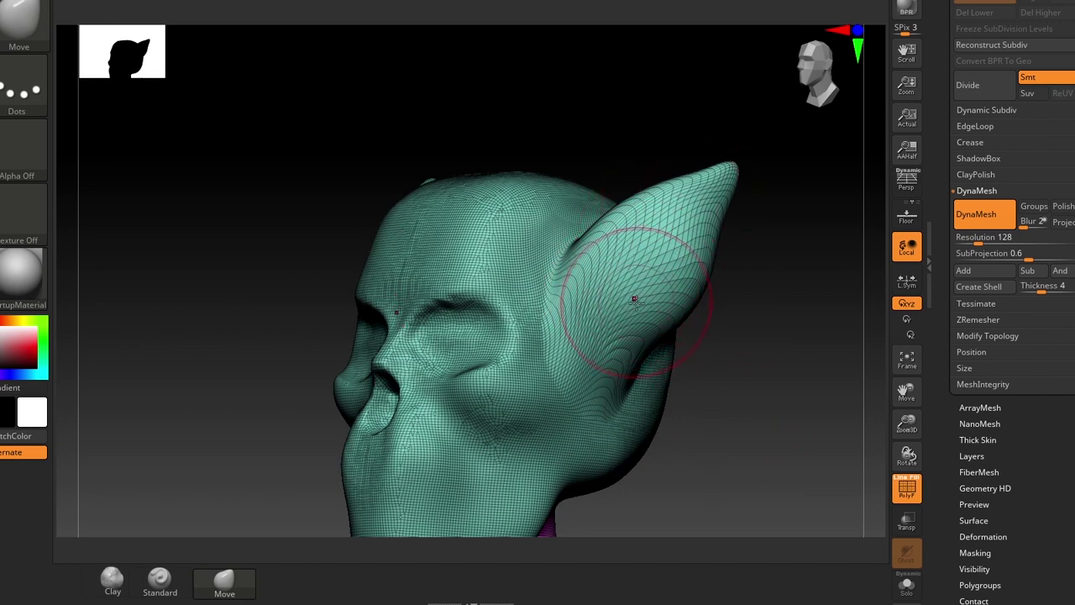
pyautogui.moveTo(753, 382); pyautogui.dragTo(638, 307)
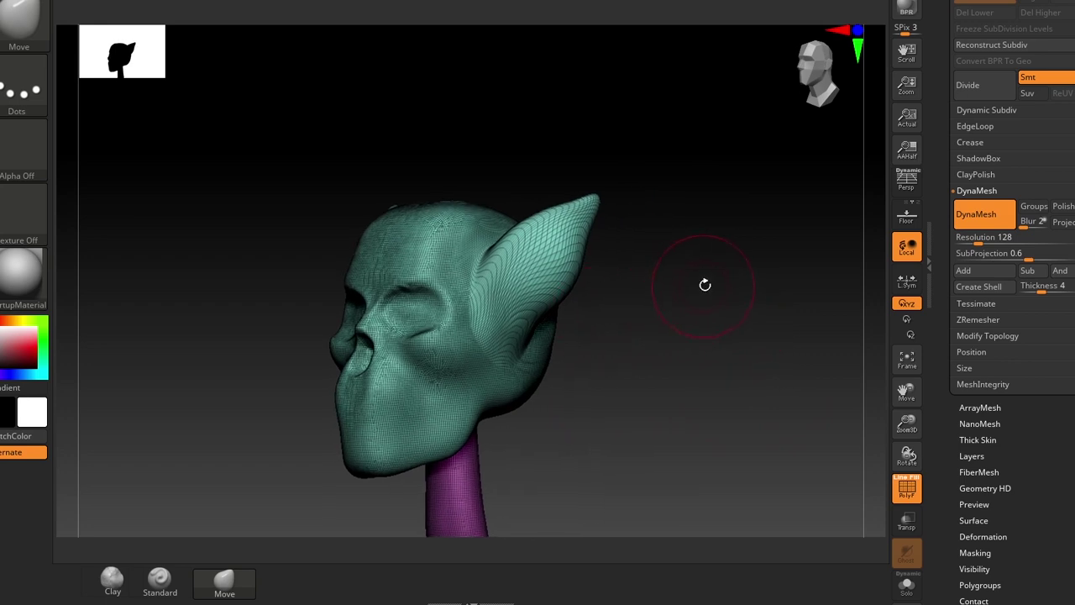
pyautogui.keyDown('ctrl'); pyautogui.moveTo(792, 211); pyautogui.dragTo(656, 400); pyautogui.keyUp('ctrl')
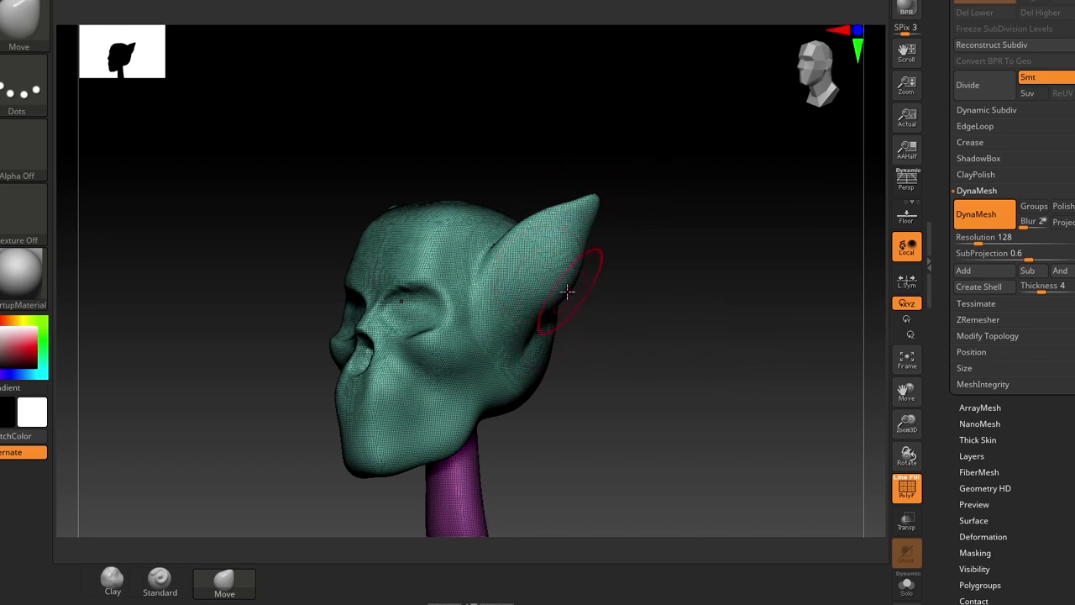
# Adjust the lower edge of the ears with the Move brush and update the DynaMesh again
pyautogui.moveTo(567, 293); pyautogui.dragTo(571, 297)
pyautogui.moveTo(641, 312); pyautogui.dragTo(645, 310)
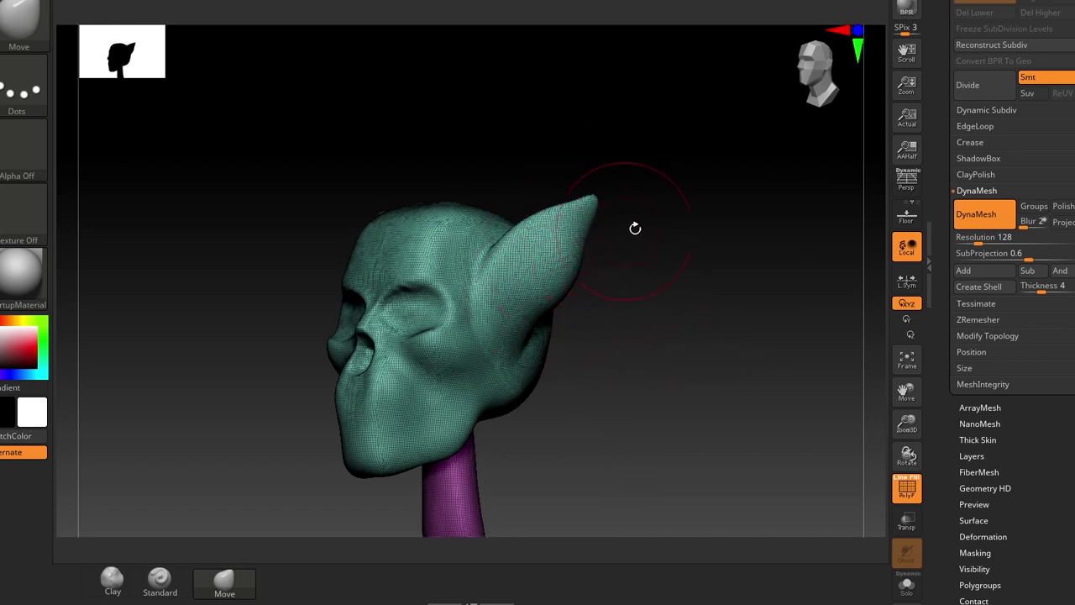
pyautogui.moveTo(635, 227)
pyautogui.keyDown('shift'); pyautogui.mouseDown()
pyautogui.moveTo(644, 294)
pyautogui.moveTo(528, 270)
pyautogui.mouseUp(); pyautogui.keyUp('shift')
pyautogui.moveTo(434, 288); pyautogui.dragTo(447, 249)
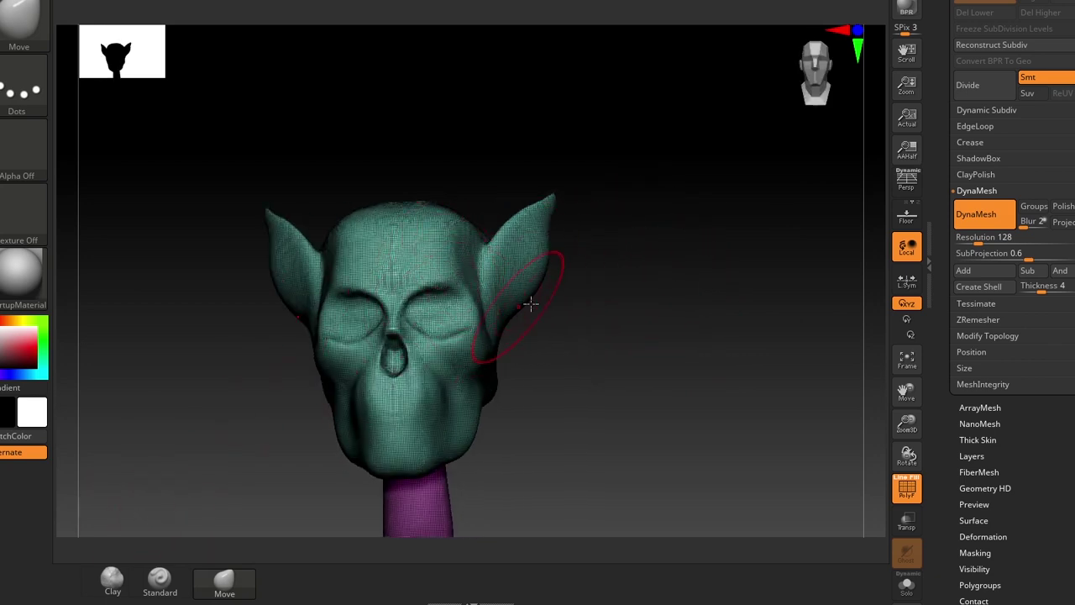
pyautogui.keyDown('ctrl'); pyautogui.moveTo(752, 220); pyautogui.dragTo(641, 376); pyautogui.keyUp('ctrl')
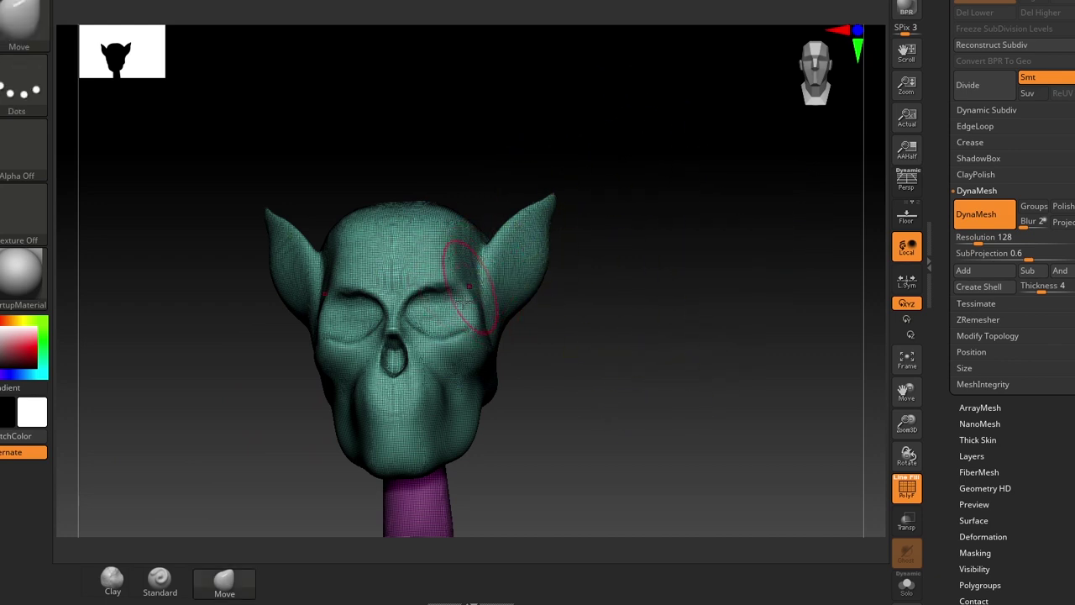
# Hide the polyframe and build up the brow ridges above the eye sockets with the Clay brush
pyautogui.click(99, 592)
pyautogui.hotkey('shift', 'f')
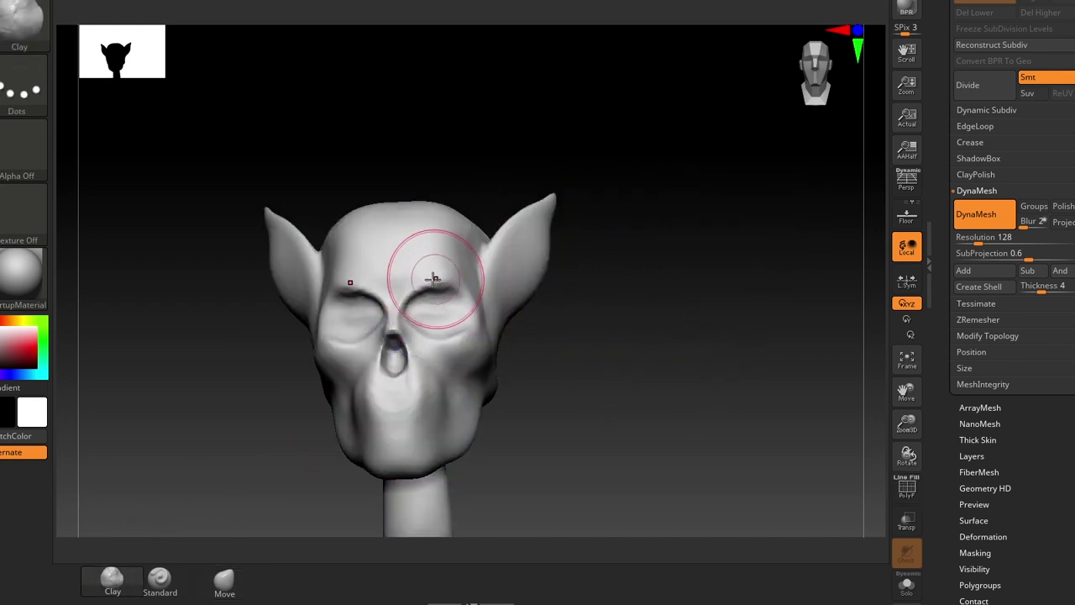
pyautogui.moveTo(407, 285); pyautogui.dragTo(458, 279)
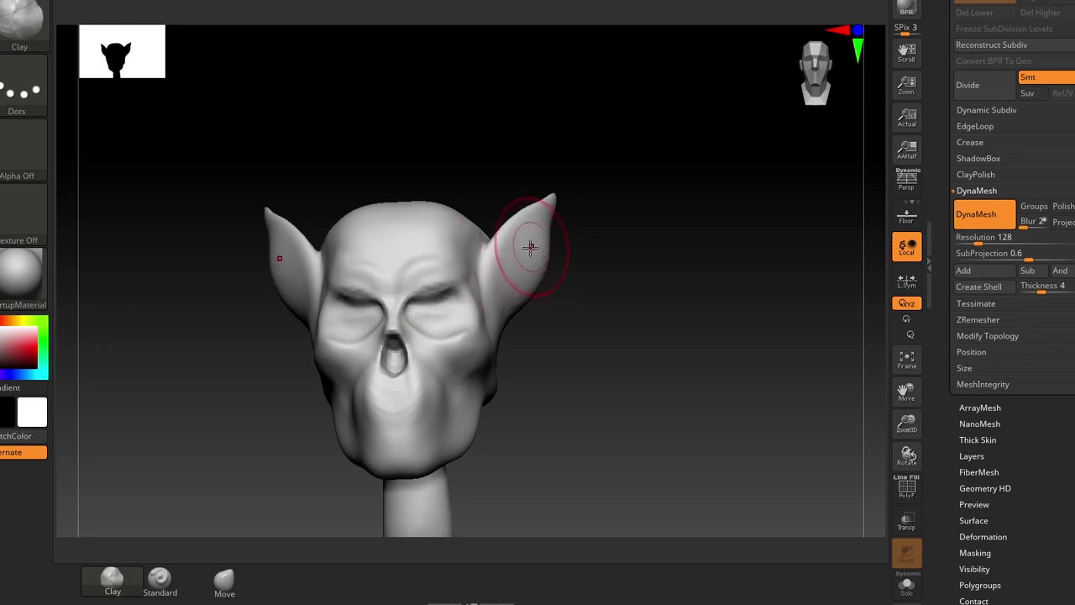
# Widen the ears slightly with the Move brush, then remesh the head with DynaMesh
pyautogui.click(224, 579)
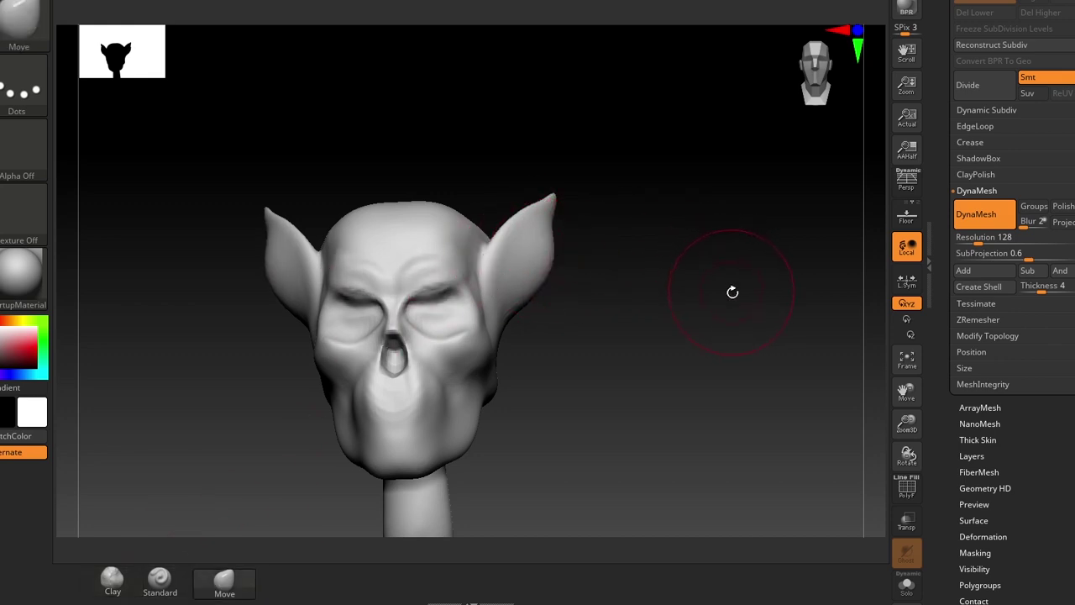
pyautogui.press('ctrl')
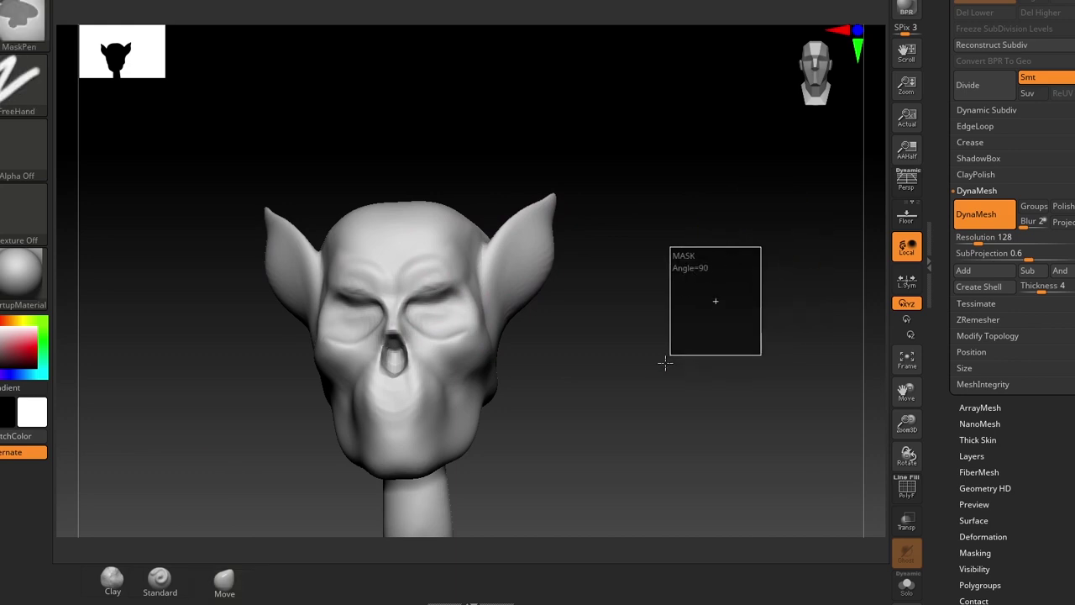
pyautogui.keyDown('shift'); pyautogui.moveTo(430, 275); pyautogui.dragTo(453, 275); pyautogui.keyUp('shift')
# Stretch the neck into a long diagonal shaft behind the head with the Move brush and remesh it with DynaMesh
pyautogui.moveTo(624, 288)
pyautogui.mouseDown()
pyautogui.moveTo(572, 325)
pyautogui.moveTo(711, 309)
pyautogui.mouseUp()
pyautogui.moveTo(593, 373)
pyautogui.keyDown('alt'); pyautogui.mouseDown()
pyautogui.moveTo(595, 301)
pyautogui.moveTo(538, 323)
pyautogui.moveTo(563, 367)
pyautogui.moveTo(578, 451)
pyautogui.moveTo(595, 434)
pyautogui.moveTo(607, 344)
pyautogui.moveTo(650, 354)
pyautogui.mouseUp(); pyautogui.keyUp('alt')
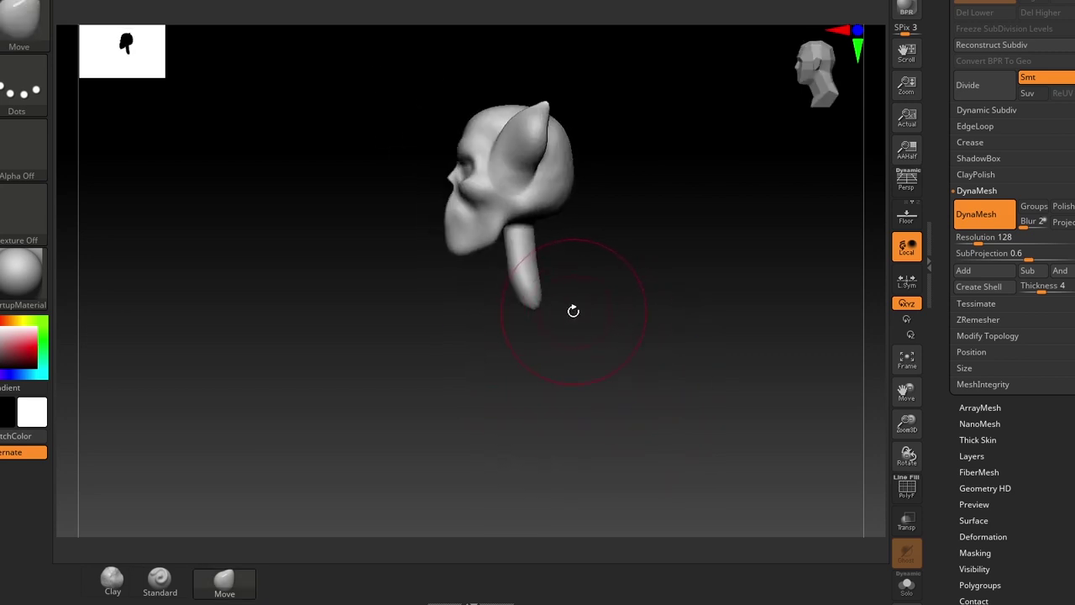
pyautogui.moveTo(648, 310)
pyautogui.mouseDown()
pyautogui.moveTo(552, 300)
pyautogui.moveTo(631, 319)
pyautogui.moveTo(525, 312)
pyautogui.moveTo(643, 325)
pyautogui.moveTo(691, 439)
pyautogui.mouseUp()
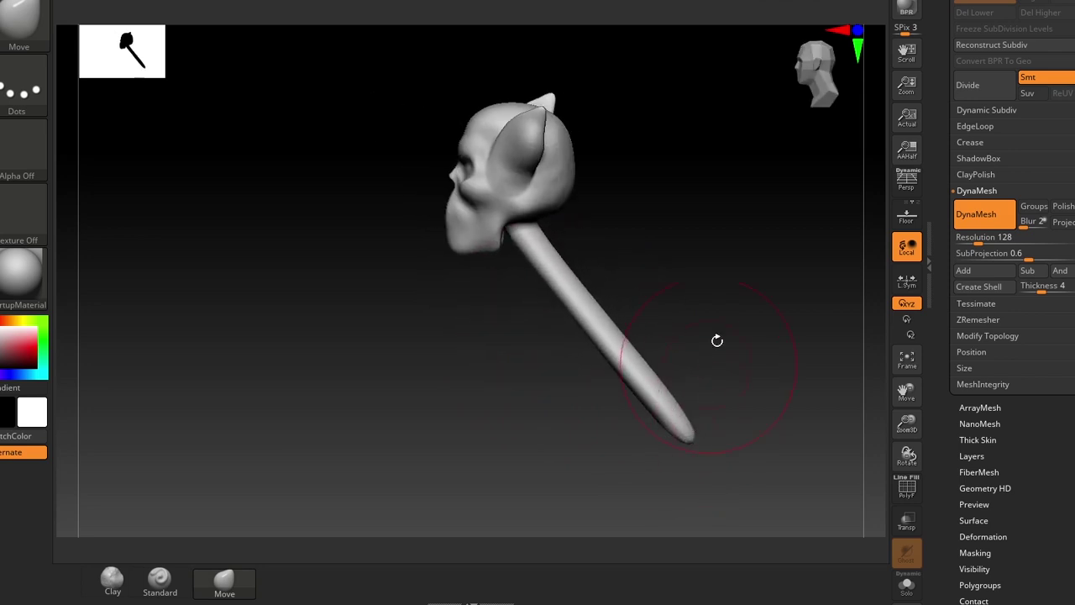
pyautogui.click(907, 485)
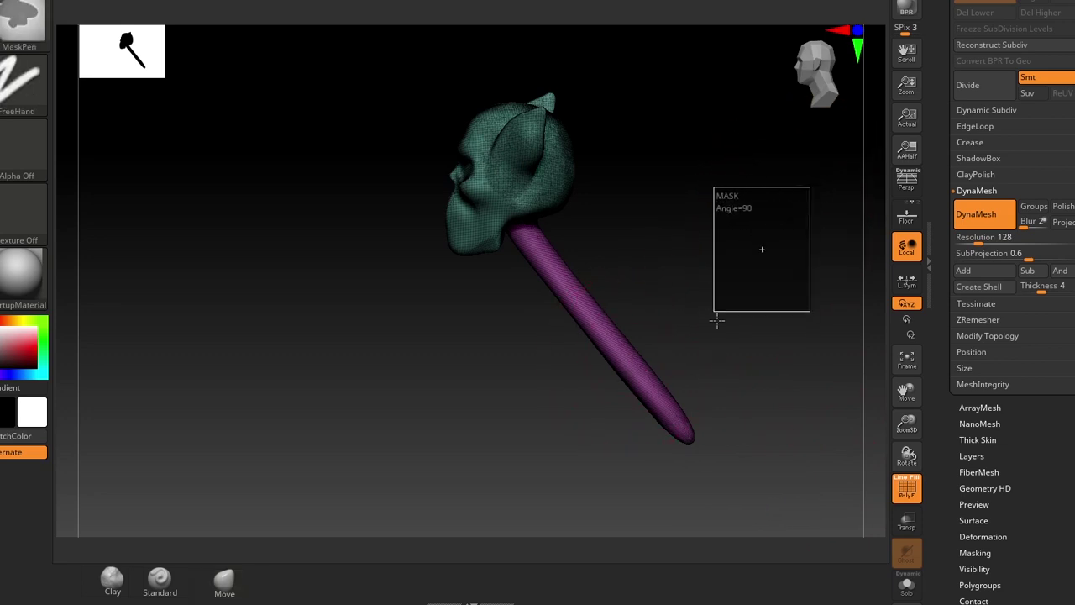
pyautogui.moveTo(763, 244); pyautogui.dragTo(710, 328)
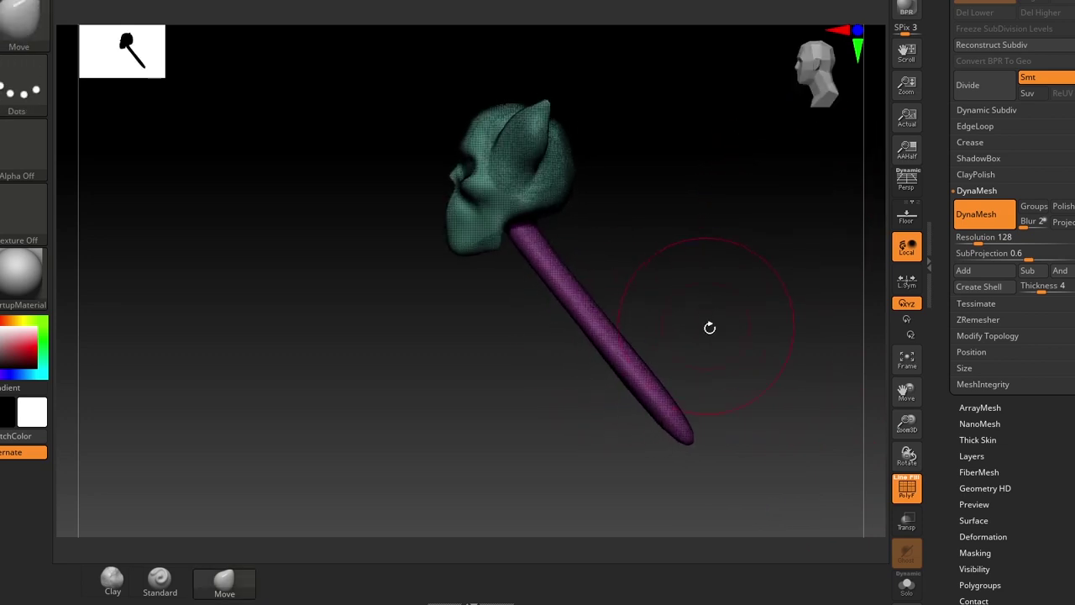
# Thicken the lower part of the stretched neck into a rounded torso volume with the Inflat brush
pyautogui.press('b')
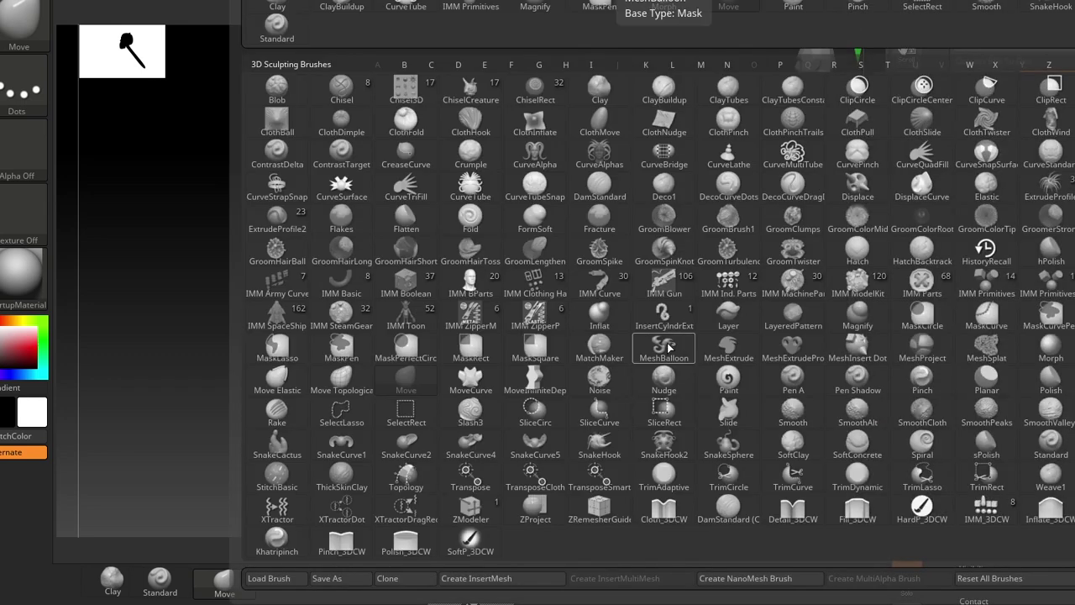
pyautogui.press('i')
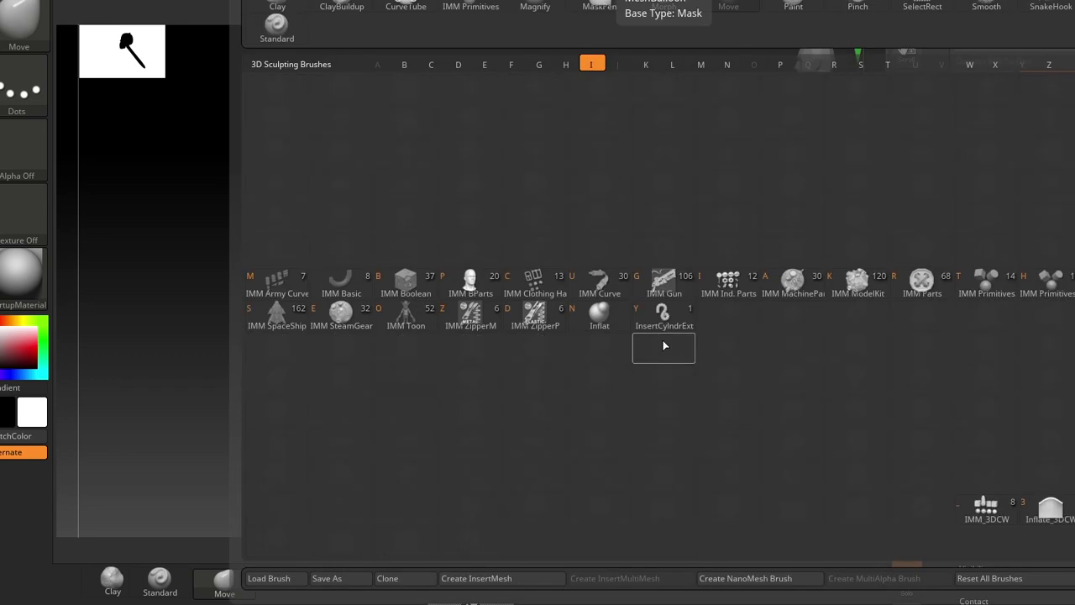
pyautogui.click(611, 328)
pyautogui.moveTo(681, 425)
pyautogui.mouseDown()
pyautogui.moveTo(557, 326)
pyautogui.moveTo(688, 437)
pyautogui.moveTo(612, 404)
pyautogui.moveTo(588, 344)
pyautogui.moveTo(641, 367)
pyautogui.moveTo(621, 376)
pyautogui.mouseUp()
# Switch to the Move brush at draw size 1000 and pull the front of the torso forward into a chest
pyautogui.press('s')
pyautogui.press('b')
pyautogui.press('m')
pyautogui.press('v')
pyautogui.press('s')
pyautogui.press('s')
pyautogui.press('s')
pyautogui.press('s')
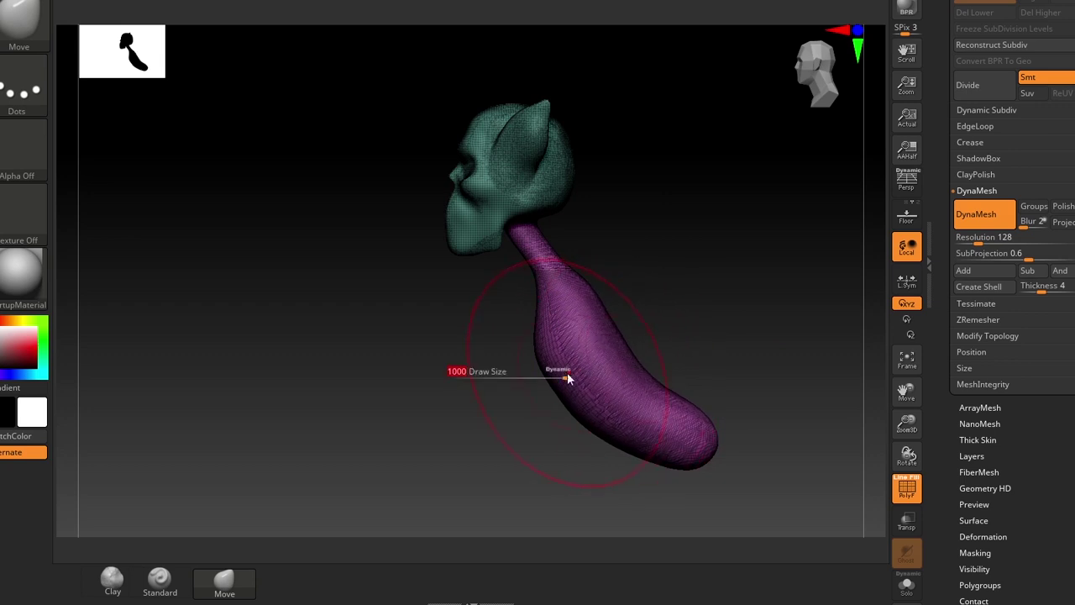
pyautogui.moveTo(551, 359)
pyautogui.mouseDown()
pyautogui.moveTo(495, 334)
pyautogui.moveTo(504, 339)
pyautogui.mouseUp()
pyautogui.moveTo(554, 398); pyautogui.dragTo(515, 418)
# Reshape and smooth the lower end of the torso, then hide the polyframe
pyautogui.press('s')
pyautogui.moveTo(689, 418); pyautogui.dragTo(599, 406)
pyautogui.keyDown('shift'); pyautogui.moveTo(613, 410); pyautogui.dragTo(613, 411); pyautogui.keyUp('shift')
pyautogui.moveTo(645, 369); pyautogui.dragTo(718, 347)
pyautogui.hotkey('shift', 'f')
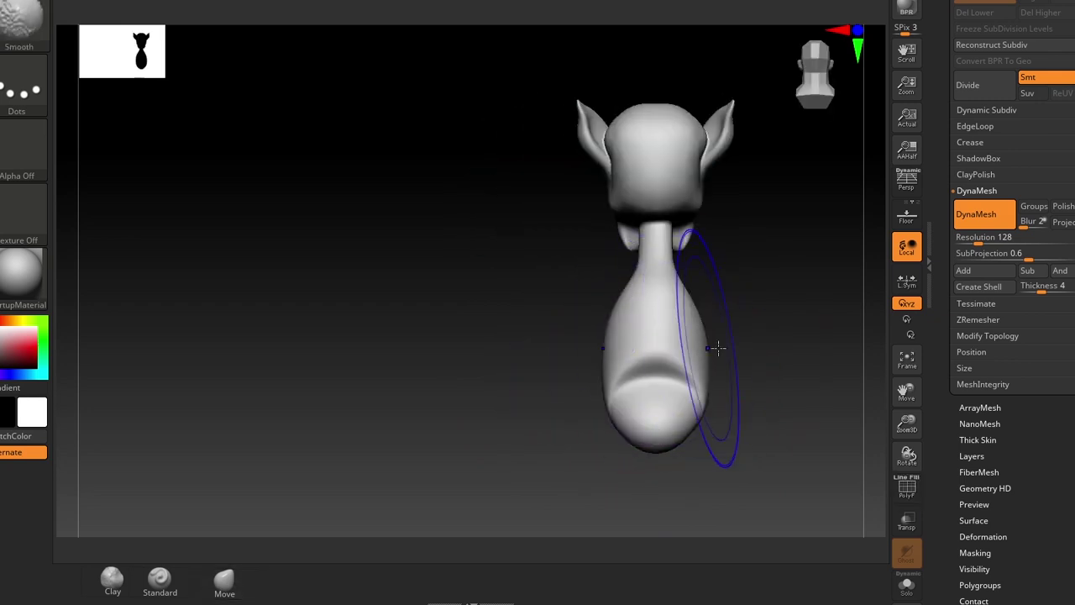
# Pull the upper torso outward on both sides with the Move brush to form the shoulders
pyautogui.moveTo(807, 355); pyautogui.dragTo(737, 361)
pyautogui.press('s')
pyautogui.moveTo(640, 317); pyautogui.dragTo(618, 312)
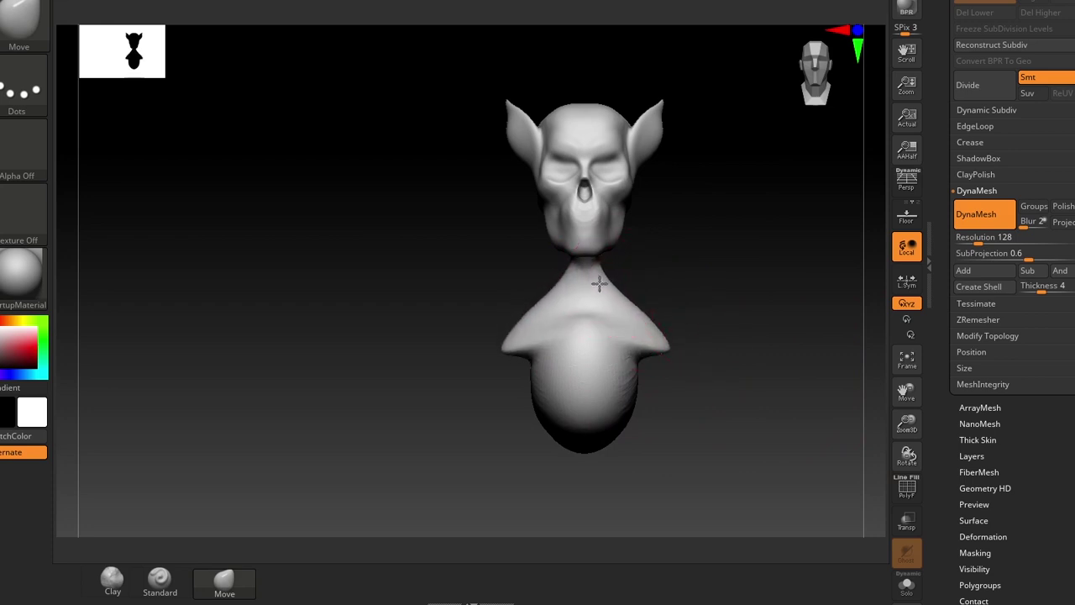
# Shape the bottom of the torso from the side and check the bust from other angles
pyautogui.moveTo(697, 355); pyautogui.dragTo(608, 375)
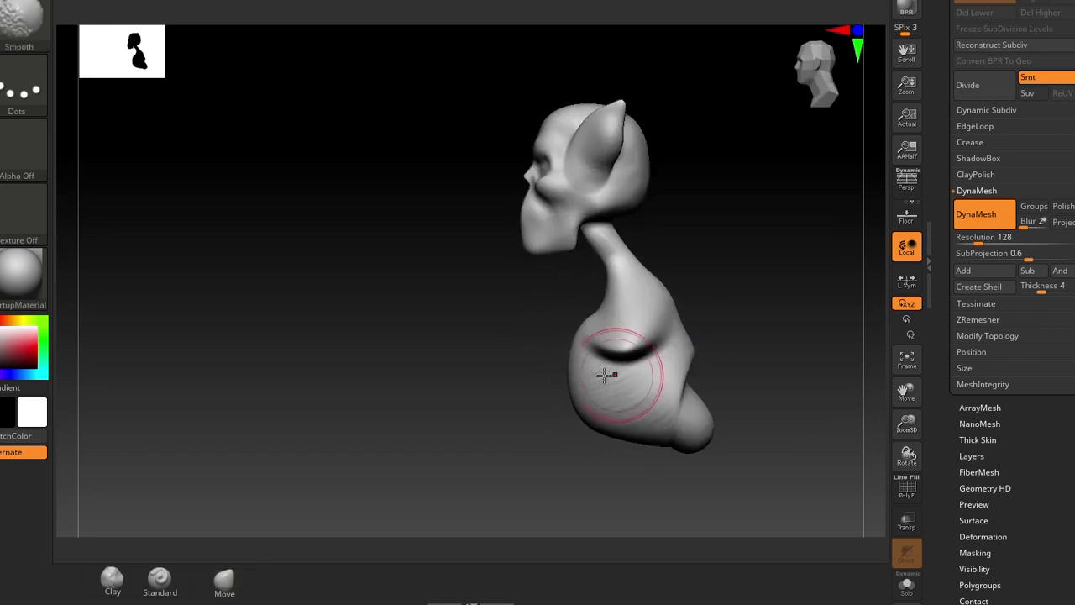
pyautogui.moveTo(635, 425); pyautogui.dragTo(612, 448)
pyautogui.moveTo(802, 396)
pyautogui.mouseDown()
pyautogui.moveTo(733, 399)
pyautogui.moveTo(588, 352)
pyautogui.moveTo(613, 361)
pyautogui.mouseUp()
pyautogui.moveTo(672, 352); pyautogui.dragTo(742, 352)
# Resize the Move brush and reshape the base of the neck and the upper back in side view
pyautogui.press('s')
pyautogui.press('b')
pyautogui.press('m')
pyautogui.press('v')
pyautogui.moveTo(539, 225); pyautogui.dragTo(563, 247)
pyautogui.moveTo(506, 279); pyautogui.dragTo(485, 268)
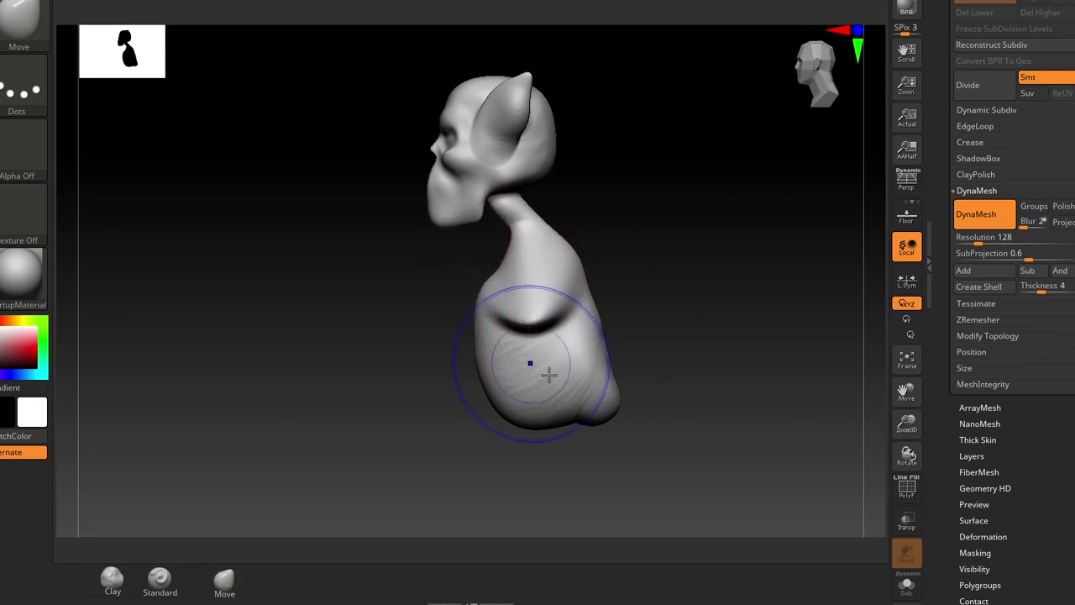
# Push the chest slightly inward in side view with the Move brush and smooth the side and bottom of the torso
pyautogui.keyDown('shift'); pyautogui.moveTo(547, 375); pyautogui.dragTo(490, 368); pyautogui.keyUp('shift')
pyautogui.moveTo(403, 446); pyautogui.dragTo(467, 442)
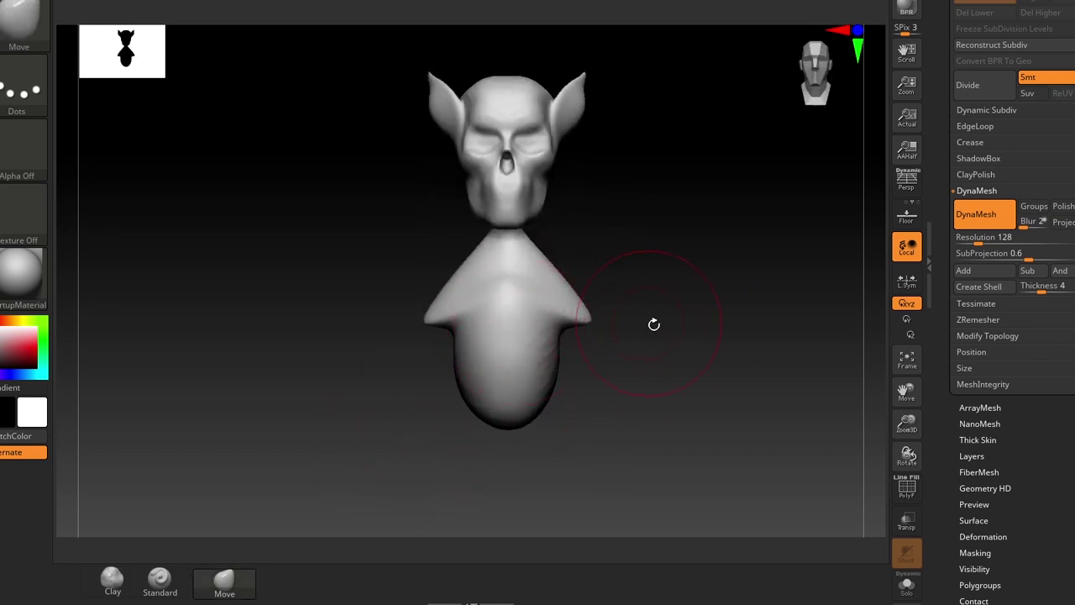
pyautogui.keyDown('shift'); pyautogui.moveTo(652, 323); pyautogui.dragTo(588, 326); pyautogui.keyUp('shift')
pyautogui.press('s')
pyautogui.hotkey('ctrl', 'z')
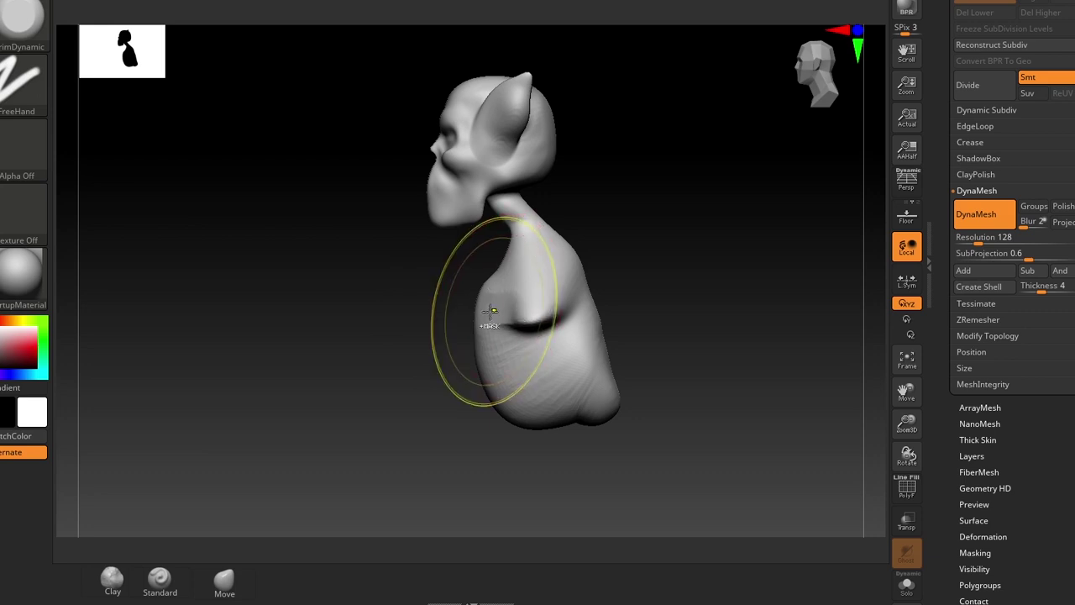
pyautogui.click(234, 588)
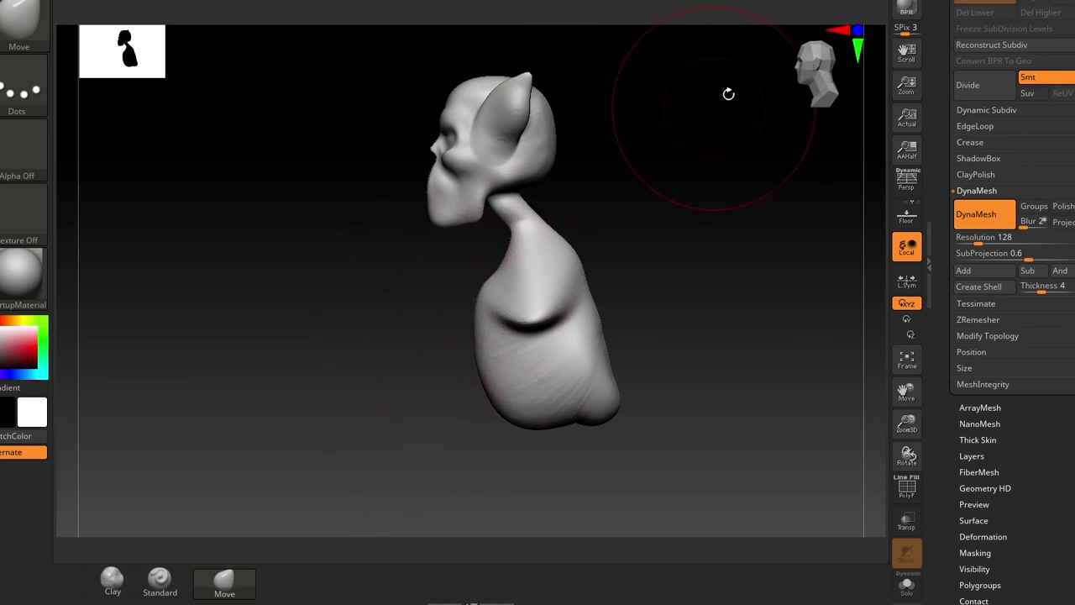
pyautogui.press('s')
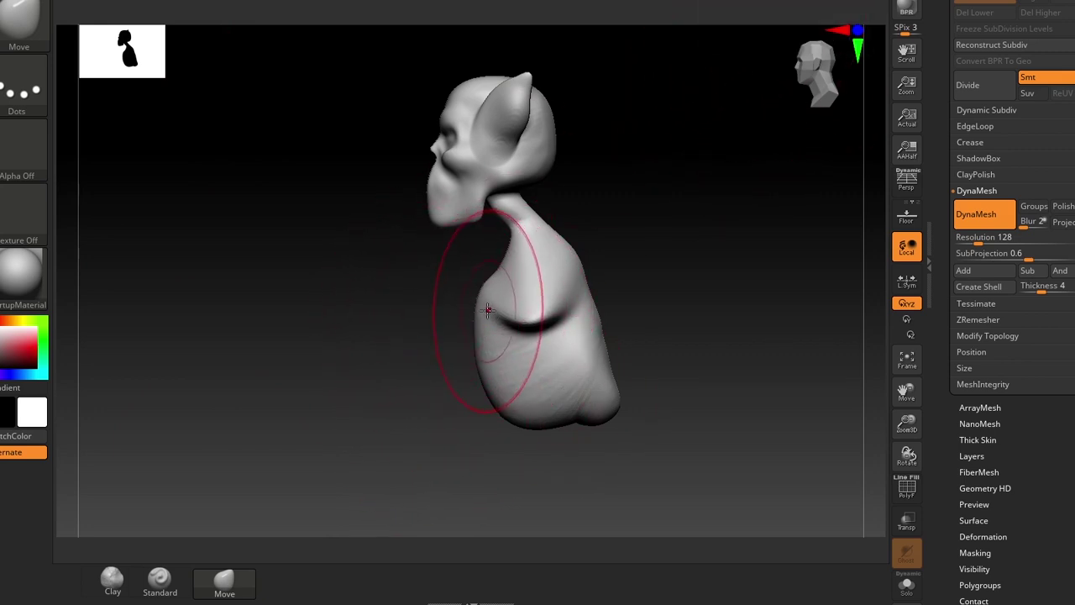
pyautogui.moveTo(475, 306); pyautogui.dragTo(489, 296)
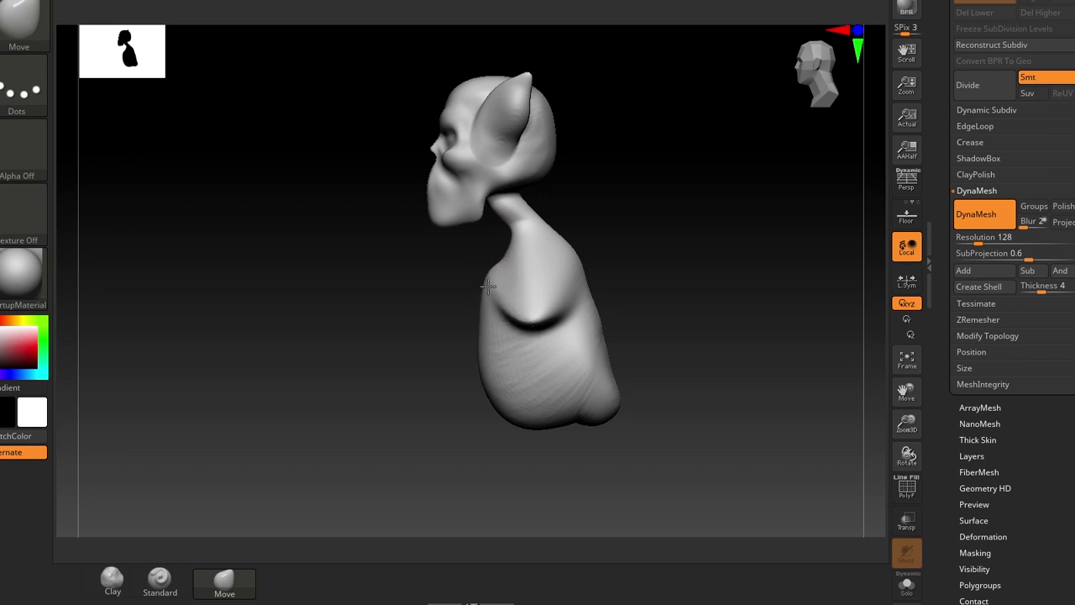
pyautogui.press('shift')
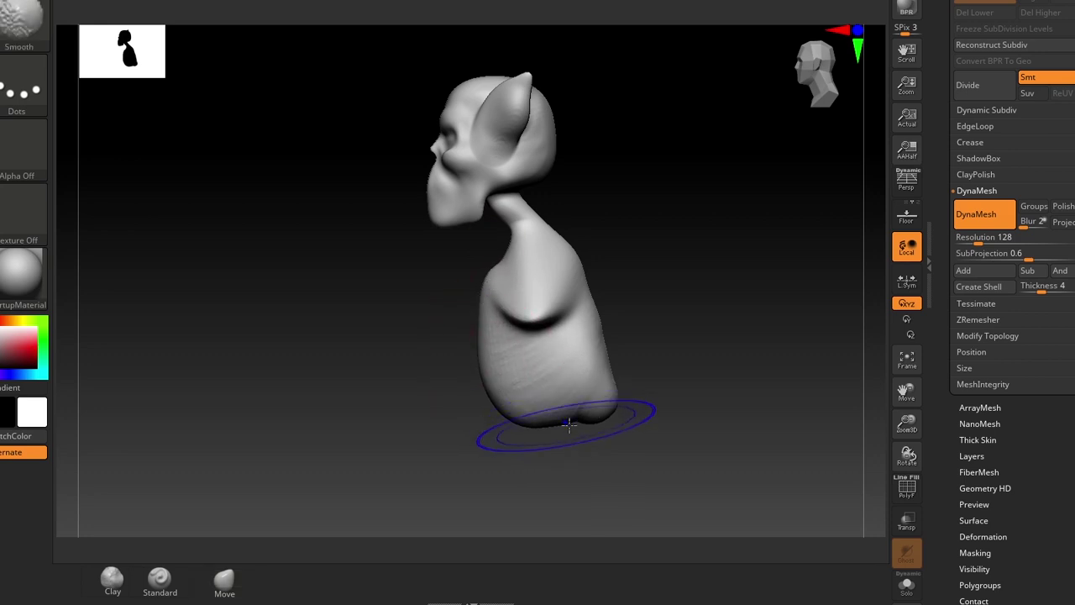
# Round out the slopes between the neck and both shoulders with the Move brush, then smooth the shoulders and upper chest
pyautogui.moveTo(663, 464); pyautogui.dragTo(558, 452)
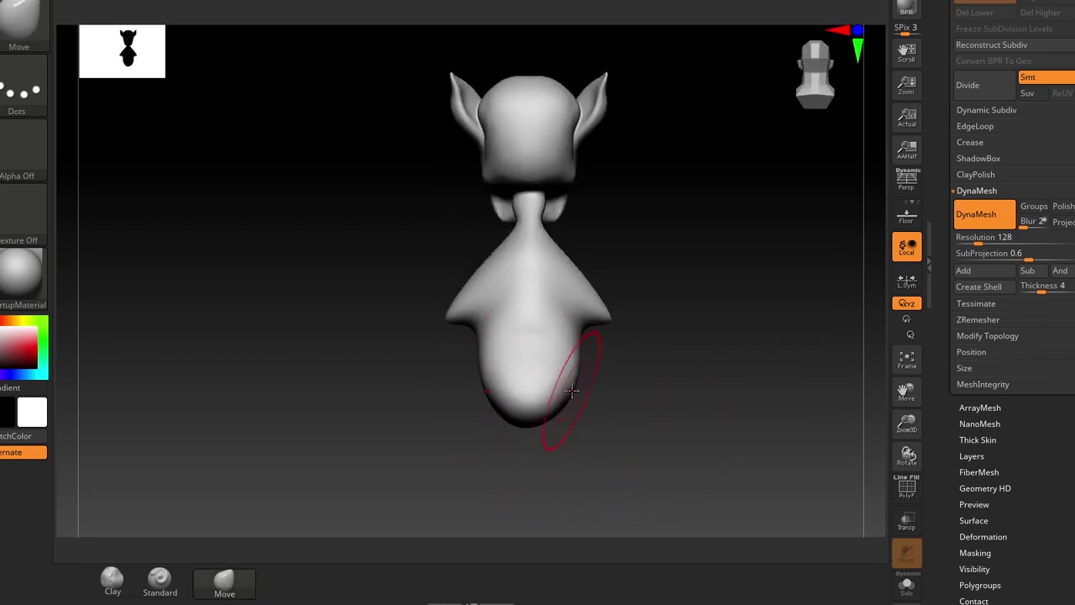
pyautogui.moveTo(572, 390); pyautogui.dragTo(526, 286)
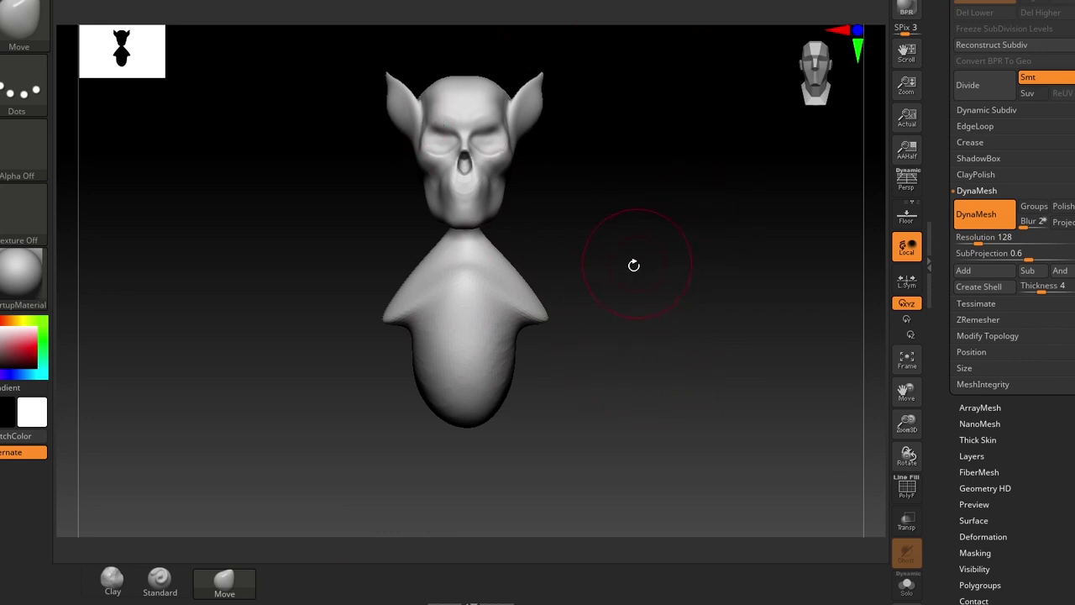
pyautogui.keyDown('alt'); pyautogui.moveTo(634, 265); pyautogui.dragTo(678, 277); pyautogui.keyUp('alt')
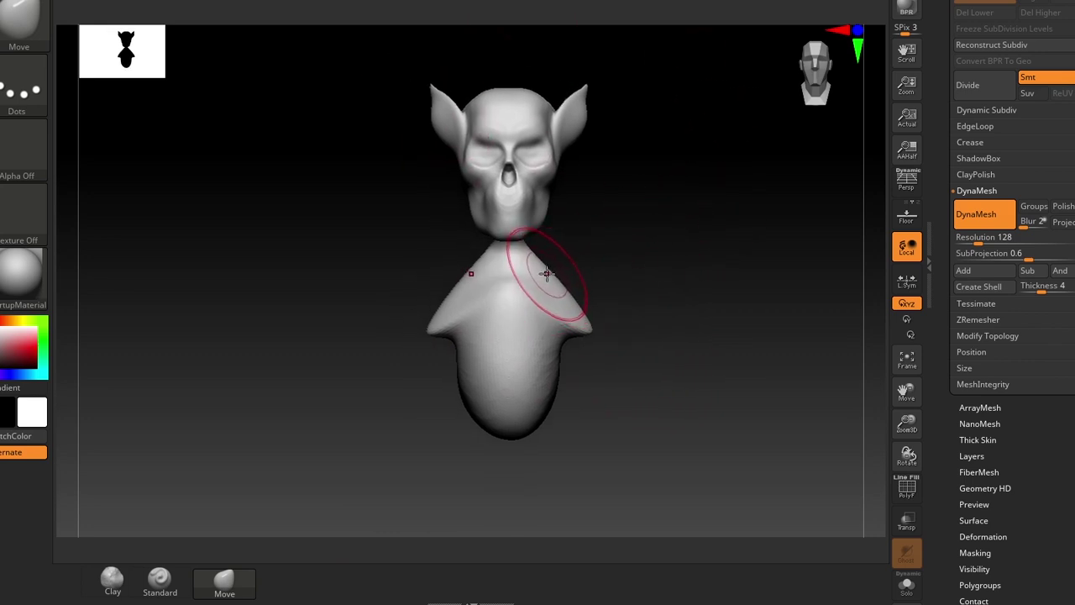
pyautogui.moveTo(545, 273)
pyautogui.mouseDown()
pyautogui.moveTo(533, 277)
pyautogui.moveTo(569, 288)
pyautogui.mouseUp()
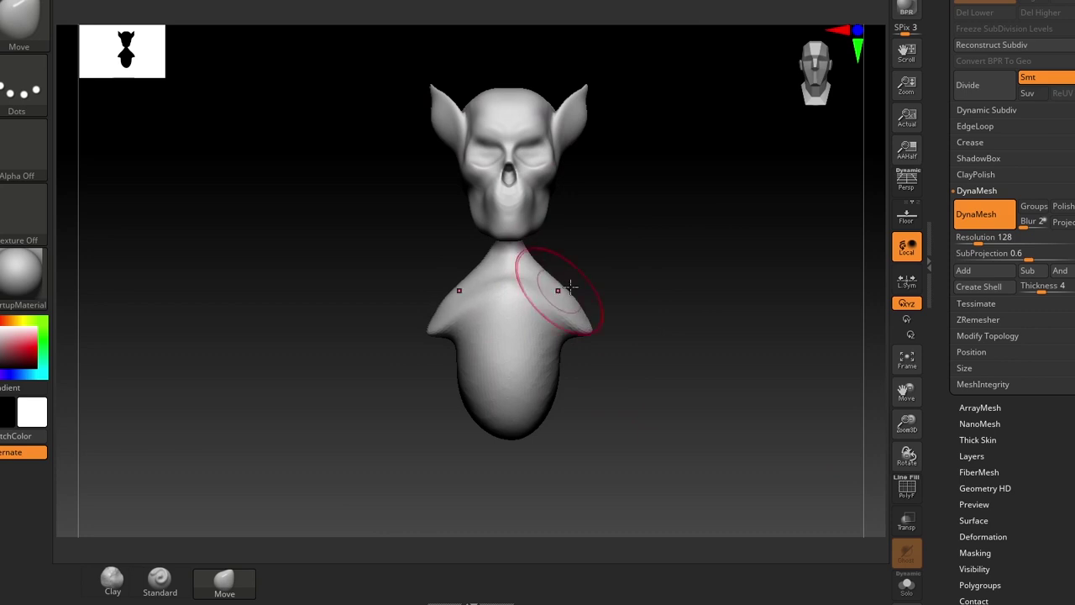
pyautogui.keyDown('shift'); pyautogui.moveTo(570, 333); pyautogui.dragTo(526, 300); pyautogui.keyUp('shift')
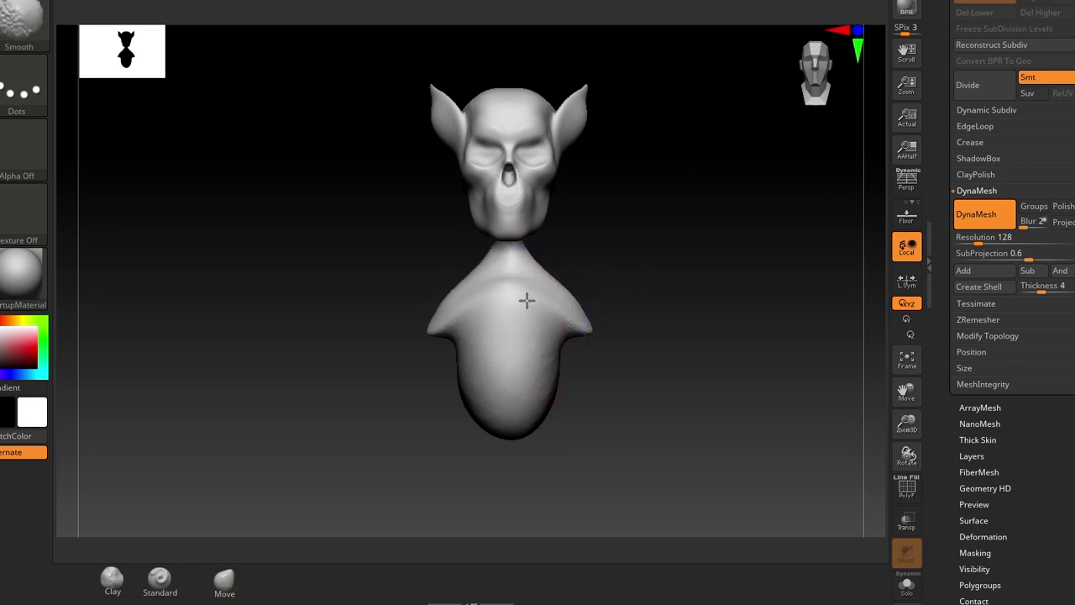
# Pull the shoulders backward and down in side view with a resized Move brush to start long arms
pyautogui.moveTo(640, 387); pyautogui.dragTo(563, 389)
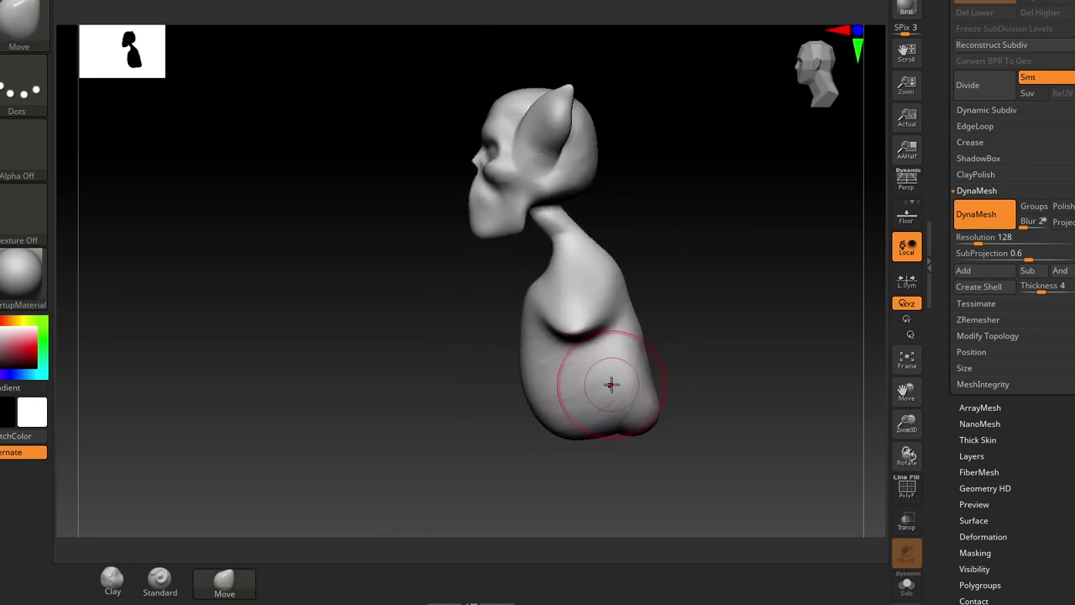
pyautogui.moveTo(672, 363)
pyautogui.keyDown('shift'); pyautogui.mouseDown()
pyautogui.moveTo(751, 320)
pyautogui.moveTo(713, 347)
pyautogui.moveTo(660, 343)
pyautogui.mouseUp(); pyautogui.keyUp('shift')
pyautogui.hotkey('ctrl', 'z')
pyautogui.press('s')
pyautogui.moveTo(651, 336)
pyautogui.mouseDown()
pyautogui.moveTo(736, 390)
pyautogui.moveTo(638, 366)
pyautogui.moveTo(686, 331)
pyautogui.moveTo(770, 356)
pyautogui.moveTo(851, 439)
pyautogui.mouseUp()
pyautogui.press('s')
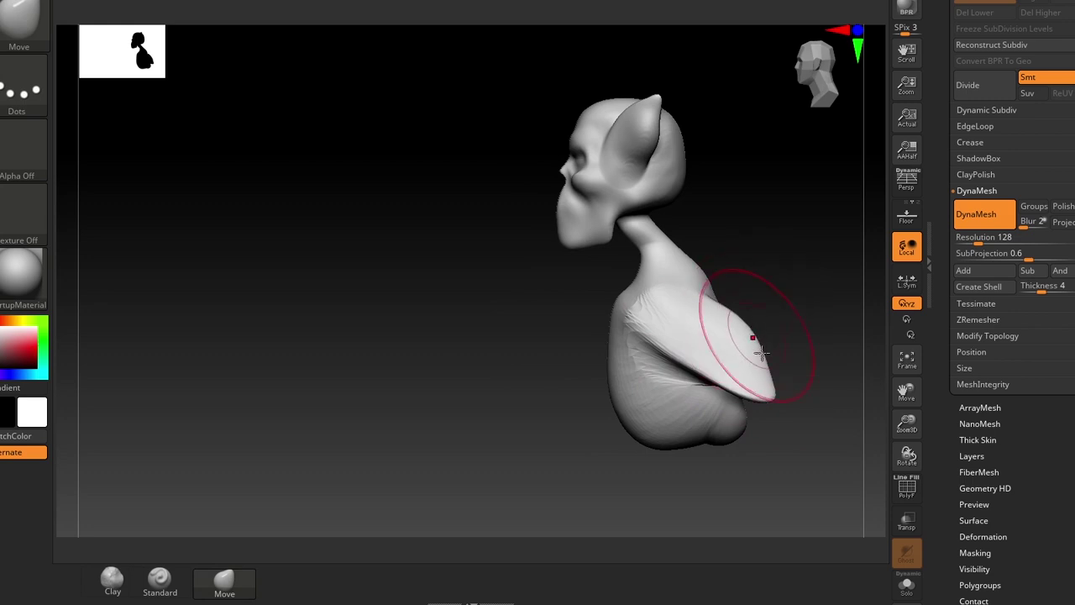
pyautogui.moveTo(777, 378); pyautogui.dragTo(822, 420)
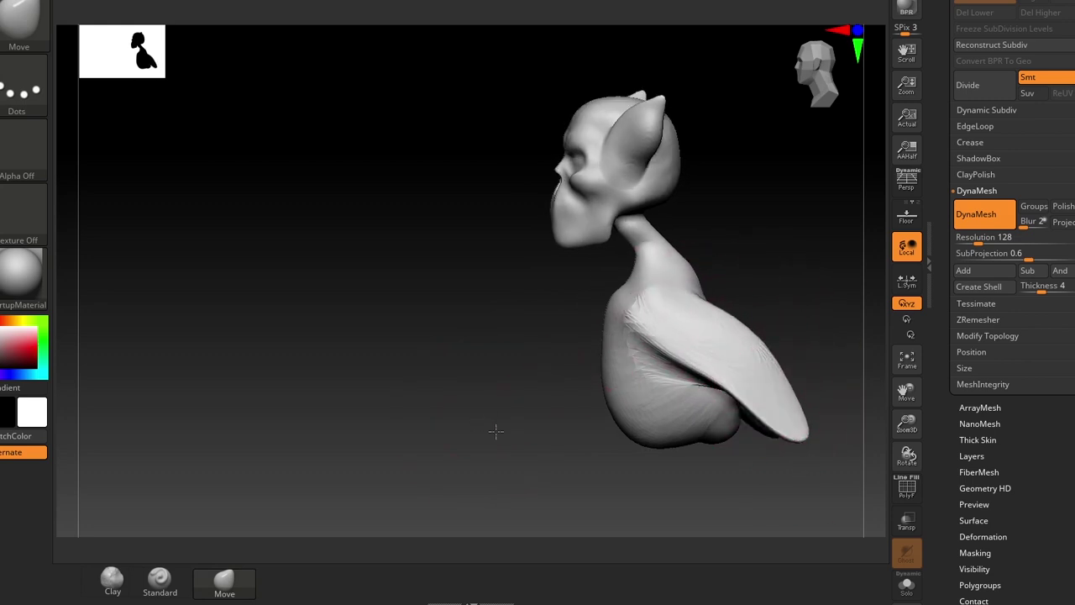
# Spread the arms outward from the torso in front view and lift their upper parts with the Move brush
pyautogui.keyDown('shift'); pyautogui.moveTo(492, 432); pyautogui.dragTo(657, 466); pyautogui.keyUp('shift')
pyautogui.keyDown('alt'); pyautogui.moveTo(777, 417); pyautogui.dragTo(672, 368); pyautogui.keyUp('alt')
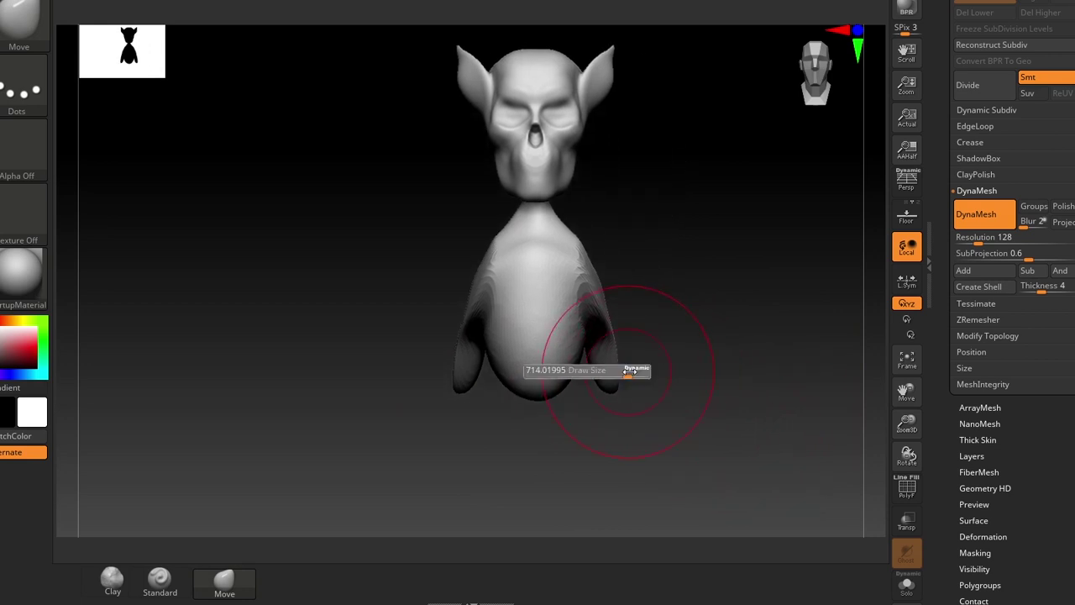
pyautogui.moveTo(607, 380); pyautogui.dragTo(764, 392)
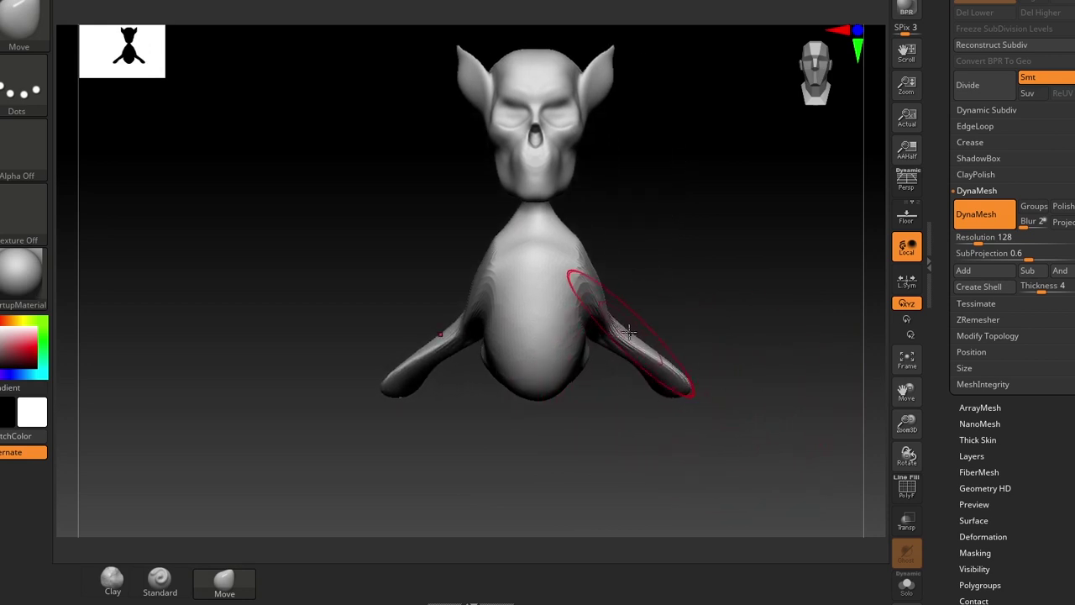
pyautogui.moveTo(630, 331)
pyautogui.mouseDown()
pyautogui.moveTo(678, 298)
pyautogui.moveTo(631, 271)
pyautogui.moveTo(621, 306)
pyautogui.mouseUp()
# Pull the bottom of the torso down into a narrow, tail-like extension with the Move brush
pyautogui.moveTo(787, 365); pyautogui.dragTo(628, 353)
pyautogui.press('s')
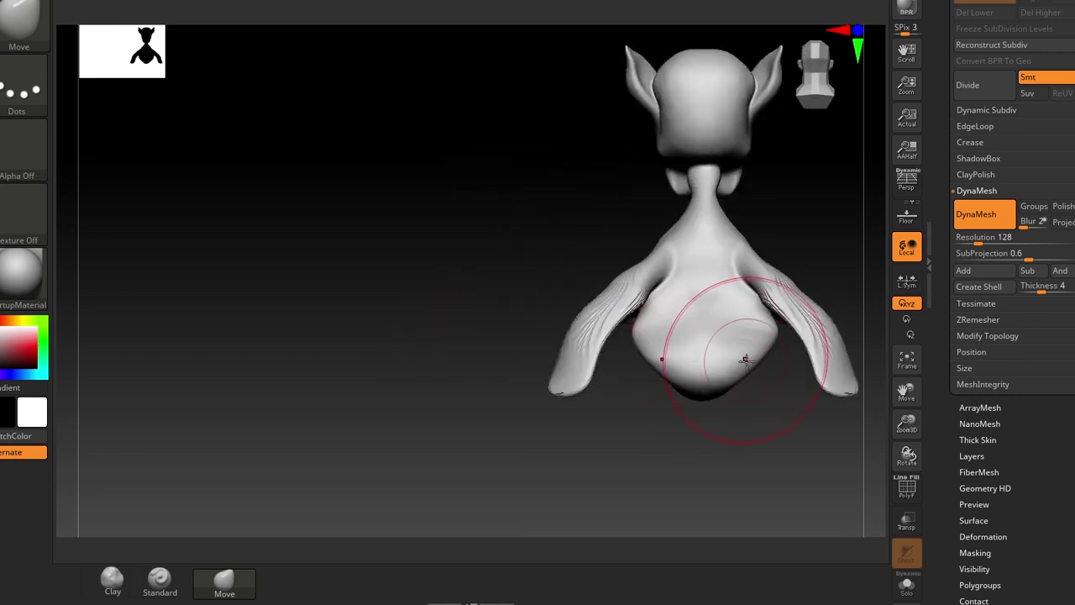
pyautogui.moveTo(744, 358)
pyautogui.mouseDown()
pyautogui.moveTo(752, 367)
pyautogui.moveTo(738, 392)
pyautogui.moveTo(629, 422)
pyautogui.moveTo(621, 395)
pyautogui.mouseUp()
pyautogui.moveTo(595, 352)
pyautogui.mouseDown()
pyautogui.moveTo(616, 434)
pyautogui.moveTo(607, 482)
pyautogui.mouseUp()
pyautogui.press('s')
pyautogui.moveTo(576, 396); pyautogui.dragTo(590, 379)
pyautogui.moveTo(593, 421)
pyautogui.mouseDown()
pyautogui.moveTo(551, 403)
pyautogui.moveTo(566, 439)
pyautogui.moveTo(593, 450)
pyautogui.mouseUp()
# Smooth the stretched surface along the arm and shoulder in side view
pyautogui.press('s')
pyautogui.press('s')
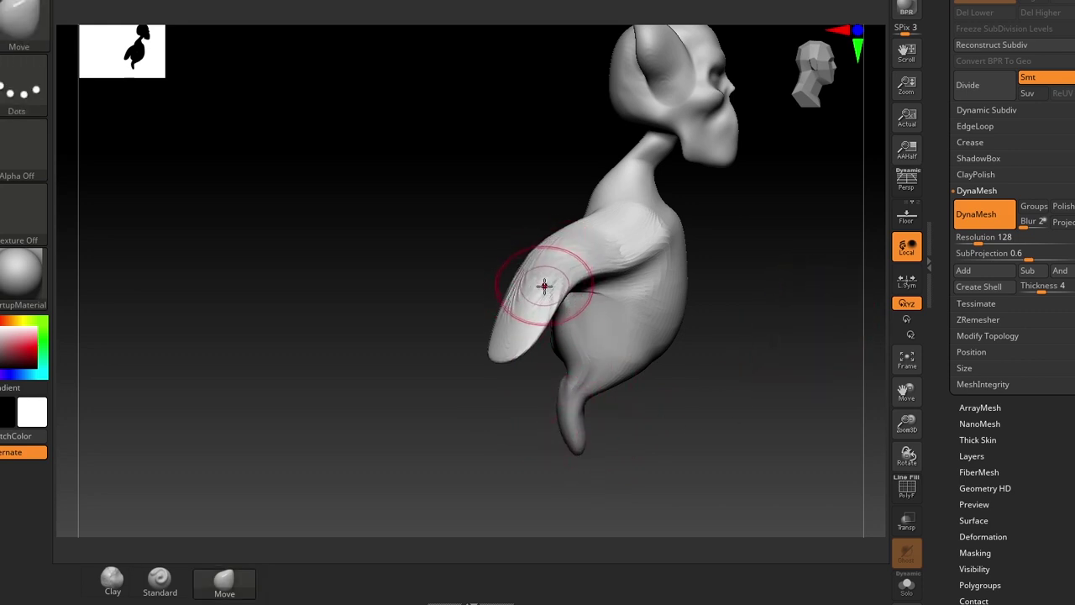
pyautogui.keyDown('shift'); pyautogui.moveTo(560, 290); pyautogui.dragTo(519, 321); pyautogui.keyUp('shift')
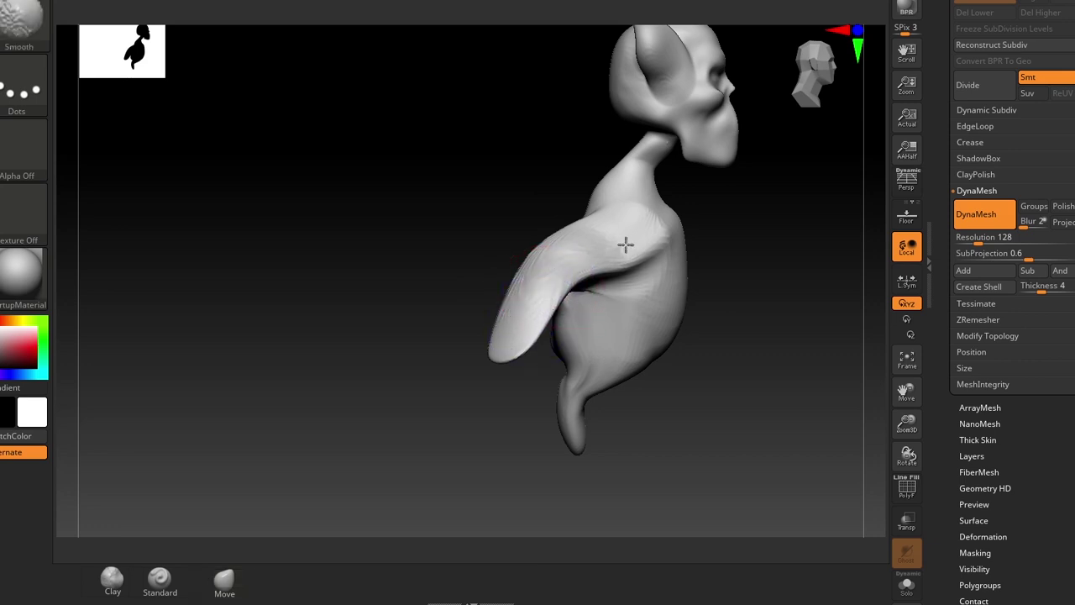
pyautogui.moveTo(636, 427)
pyautogui.mouseDown()
pyautogui.moveTo(667, 442)
pyautogui.moveTo(660, 425)
pyautogui.moveTo(627, 413)
pyautogui.mouseUp()
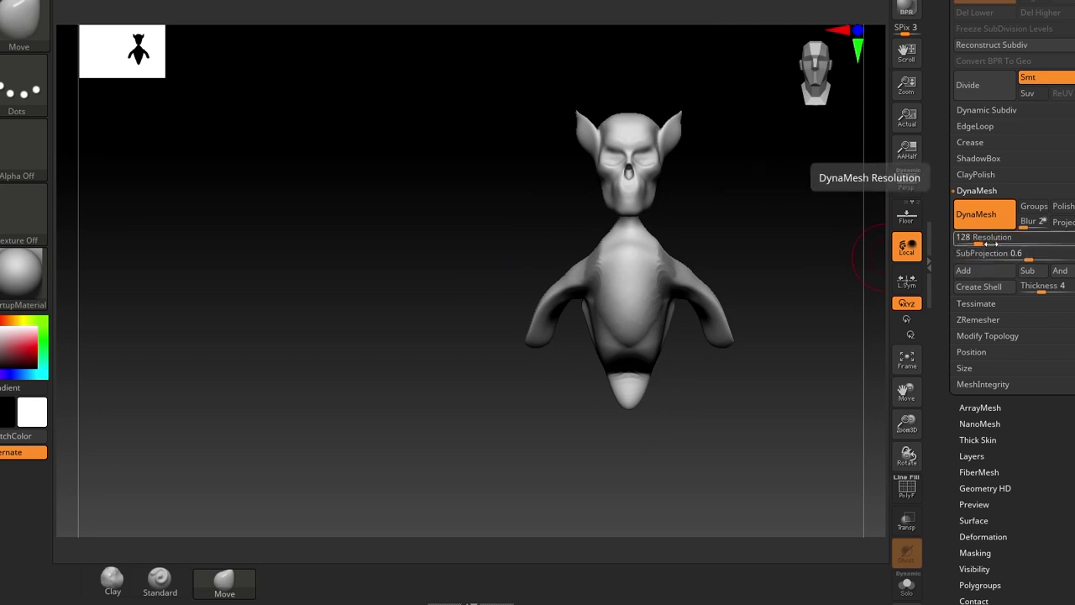
# Frame the bust from the front and set the DynaMesh resolution to 64
pyautogui.keyDown('alt'); pyautogui.moveTo(743, 277); pyautogui.dragTo(737, 332, button='right'); pyautogui.keyUp('alt')
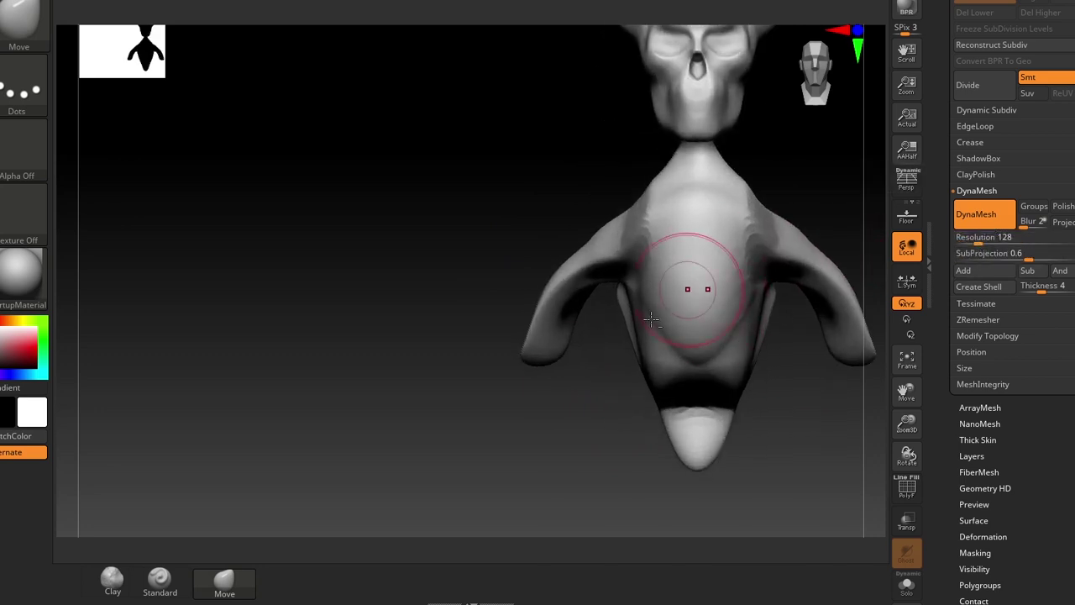
pyautogui.keyDown('alt'); pyautogui.moveTo(650, 312); pyautogui.dragTo(458, 375, button='right'); pyautogui.keyUp('alt')
pyautogui.click(968, 243)
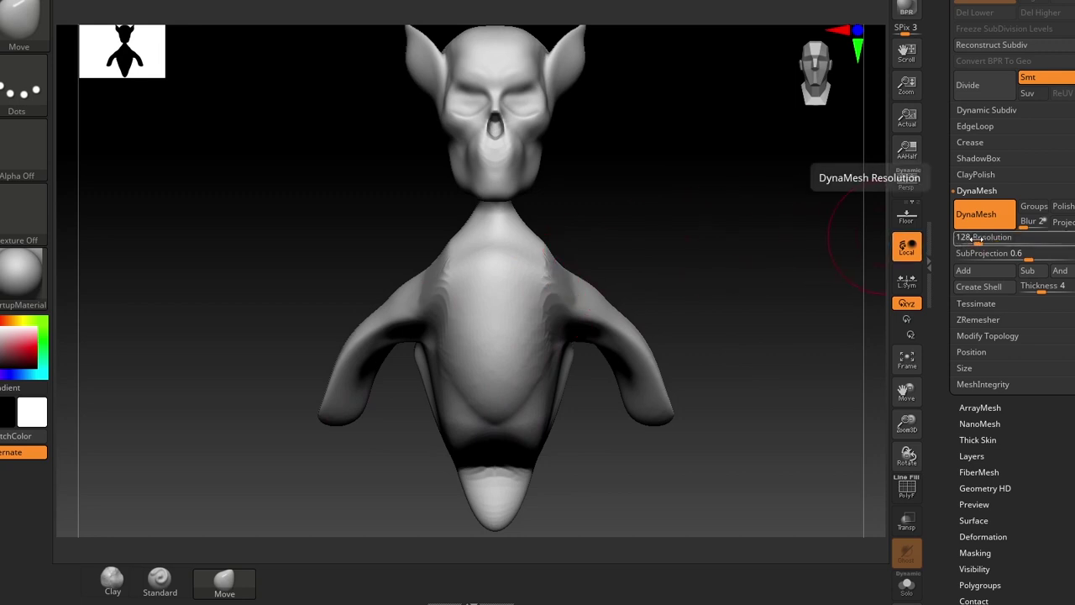
pyautogui.write('104')
pyautogui.write('5')
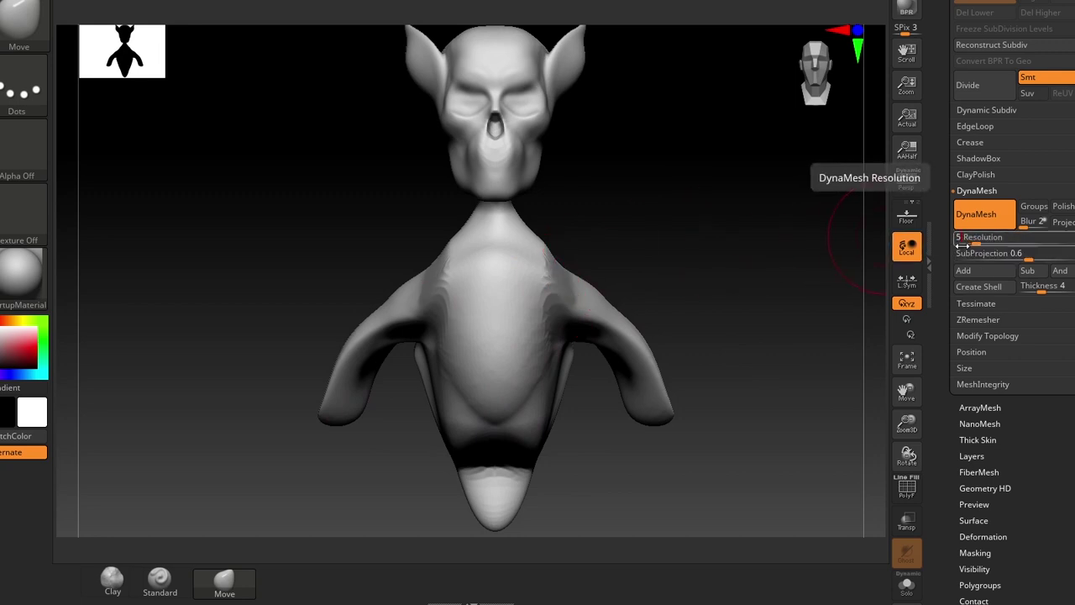
pyautogui.write('64')
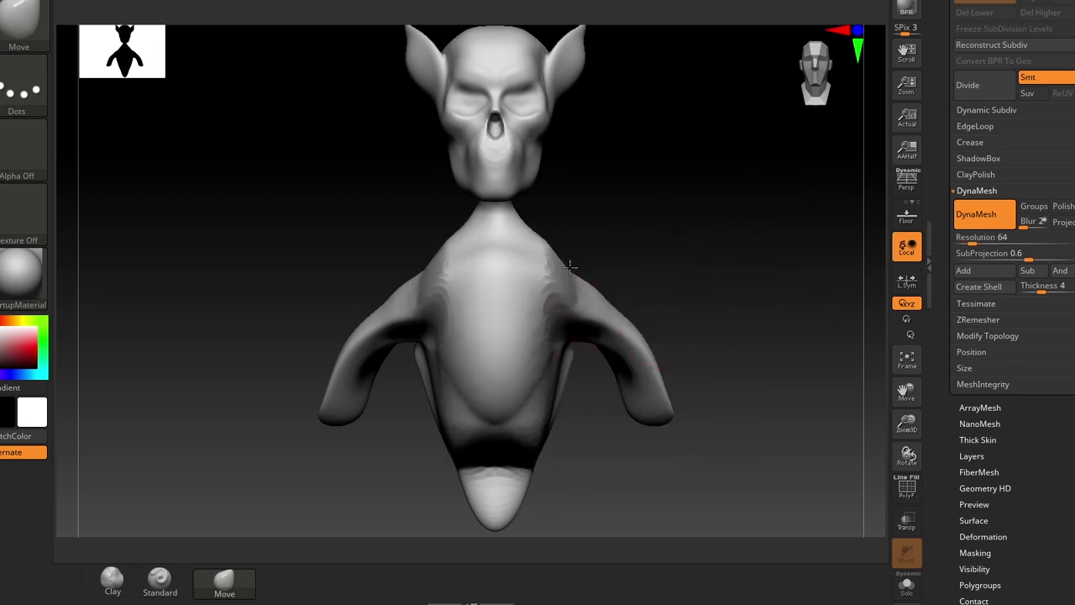
# Build up volume on both sides of the upper chest near the shoulders with the Clay brush
pyautogui.moveTo(543, 275); pyautogui.dragTo(551, 249)
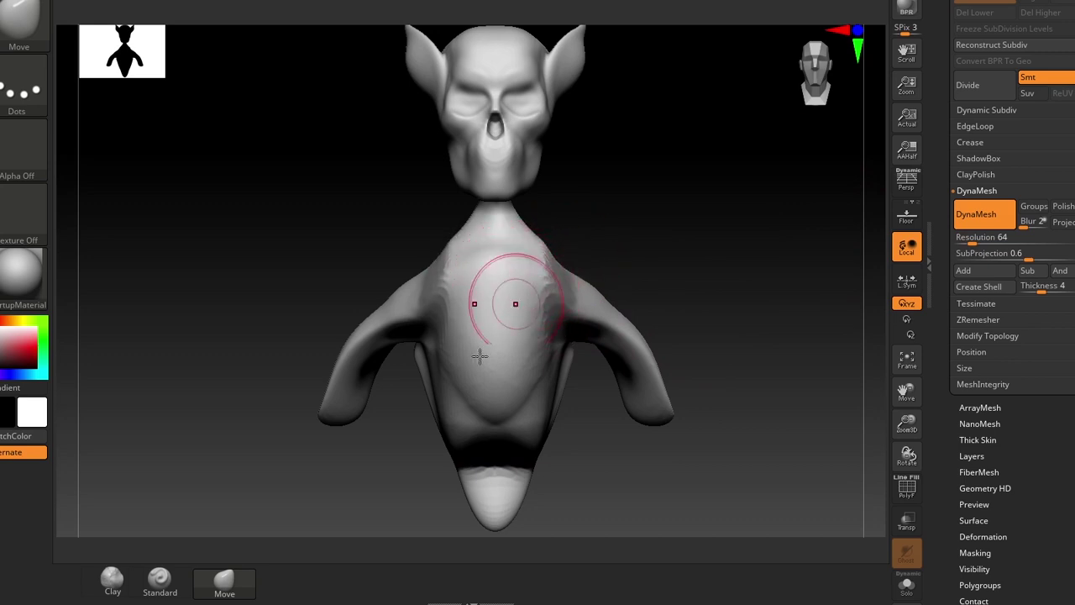
pyautogui.click(112, 579)
pyautogui.moveTo(558, 255); pyautogui.dragTo(554, 304)
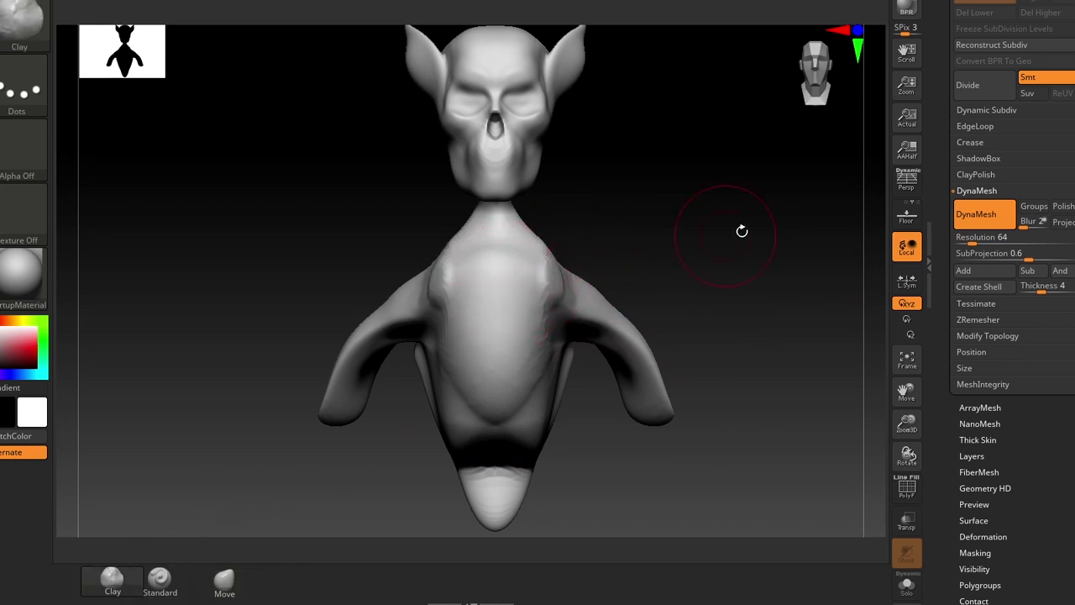
# Remesh the bust with DynaMesh at resolution 64 and check its topology with the polyframe
pyautogui.keyDown('ctrl'); pyautogui.moveTo(760, 202); pyautogui.dragTo(727, 307); pyautogui.keyUp('ctrl')
pyautogui.hotkey('shift', 'f')
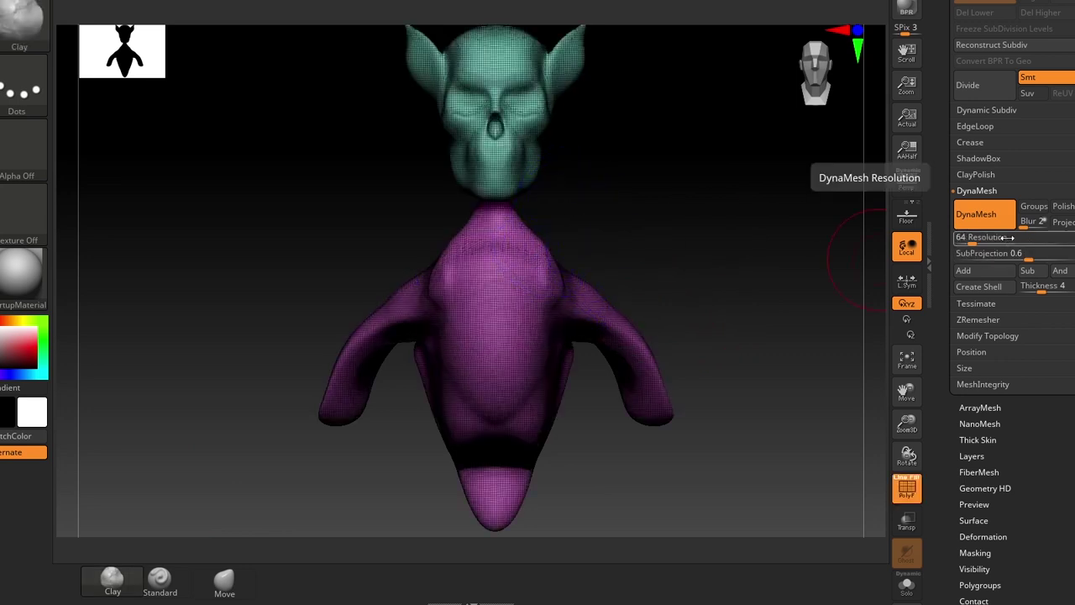
pyautogui.hotkey('shift', 'f')
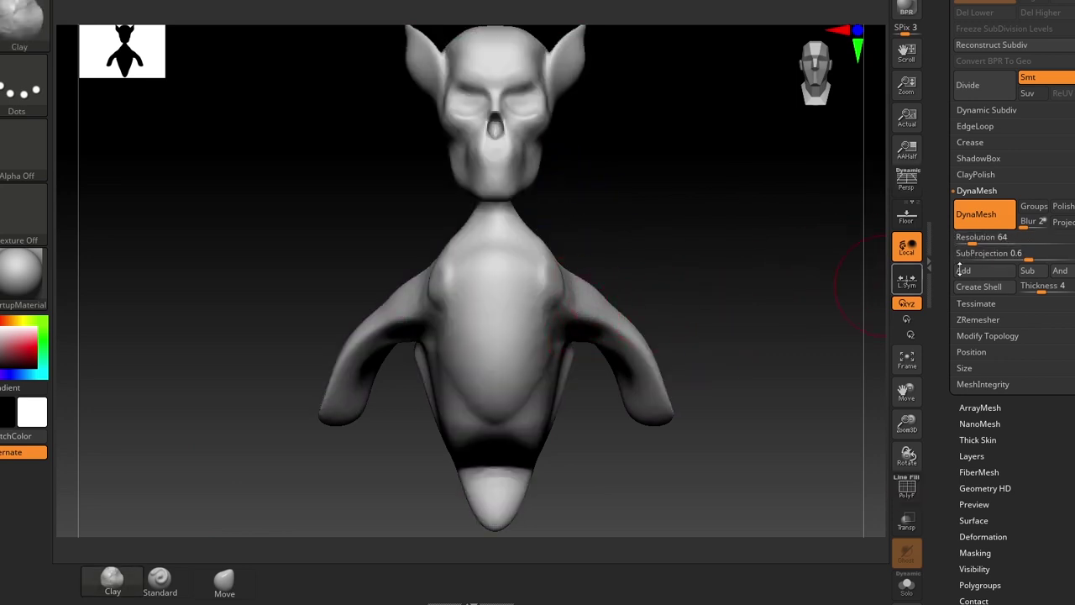
# Lower the DynaMesh resolution to 32 and remesh the bust
pyautogui.click(985, 242)
pyautogui.write('32')
pyautogui.press('Return')
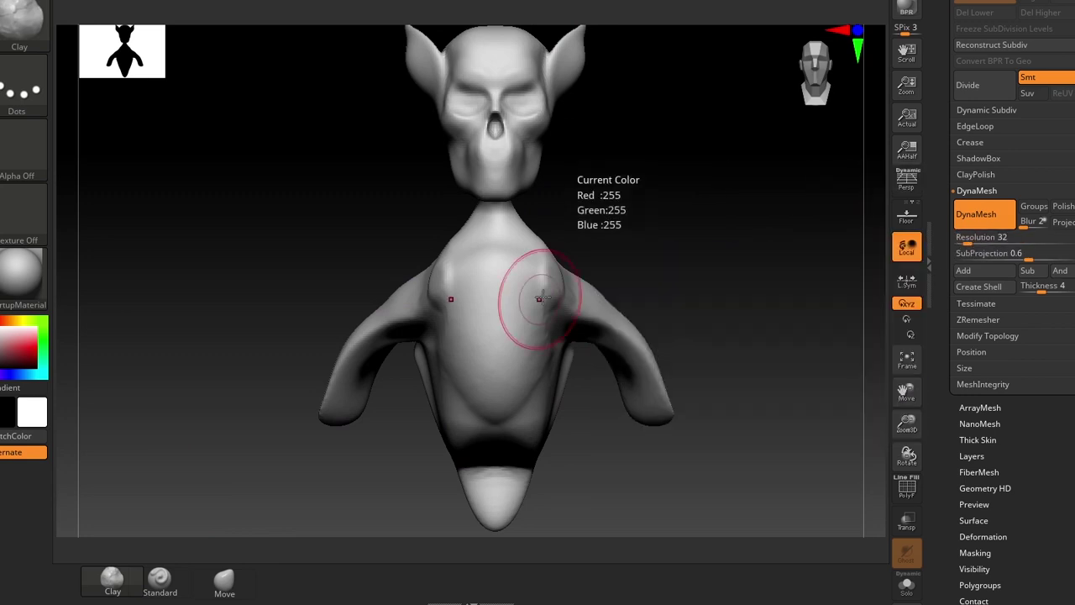
pyautogui.hotkey('ctrl', 'z')
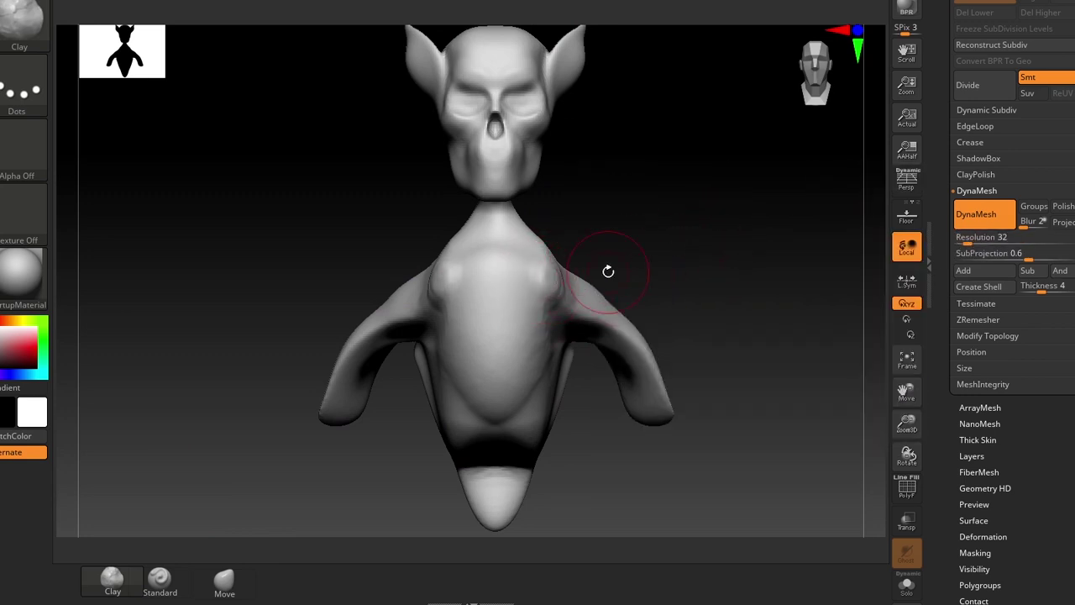
pyautogui.press('ctrl')
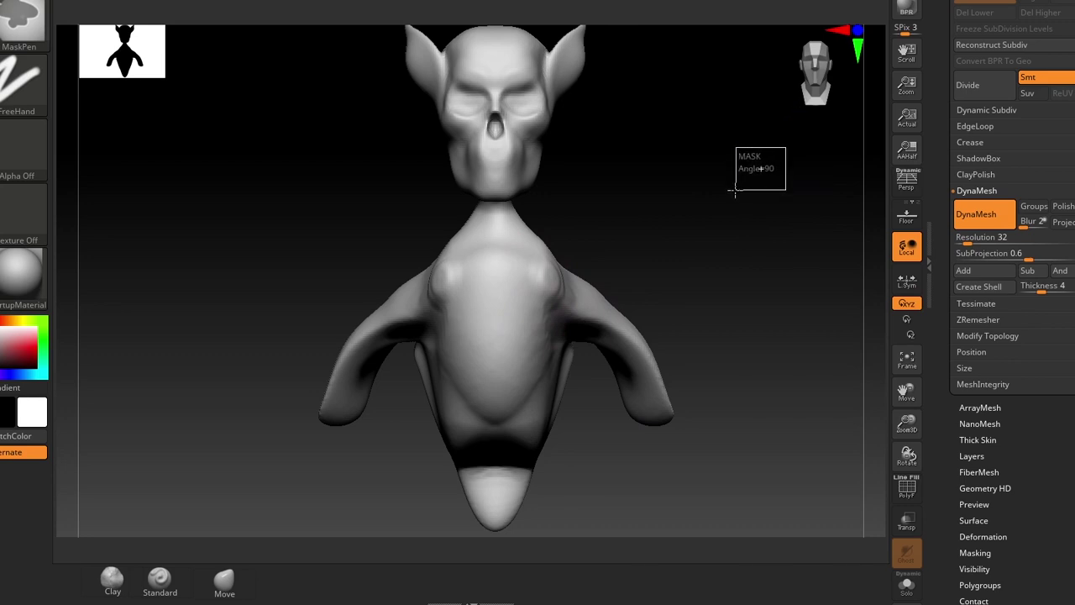
pyautogui.moveTo(733, 191)
pyautogui.keyDown('ctrl'); pyautogui.mouseDown()
pyautogui.moveTo(635, 276)
pyautogui.moveTo(686, 295)
pyautogui.mouseUp(); pyautogui.keyUp('ctrl')
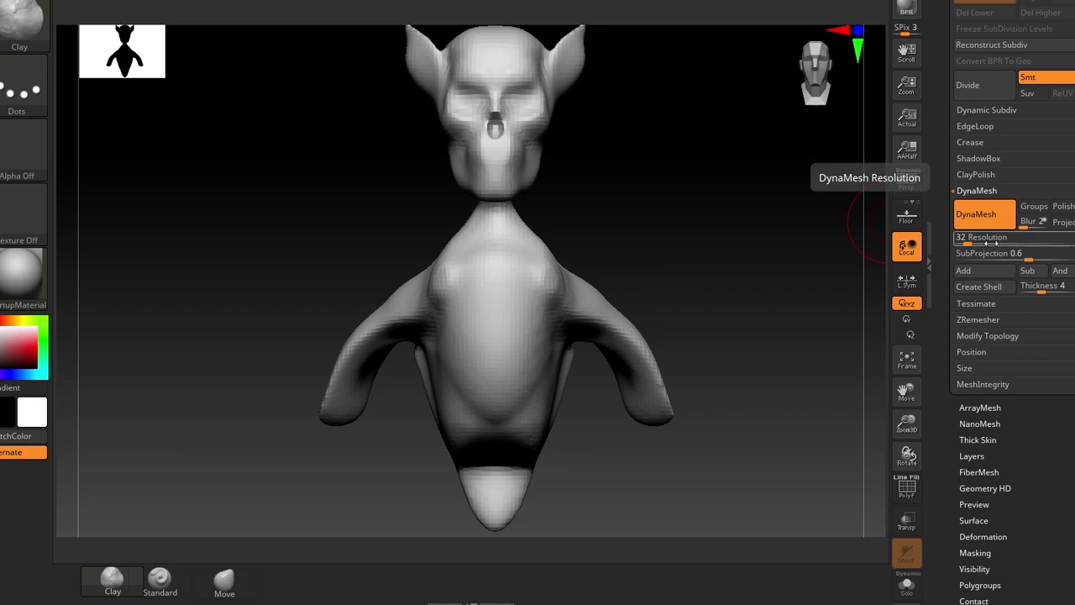
# Examine the coarse topology on the chest and shoulders up close with the polyframe, then hide it
pyautogui.click(913, 490)
pyautogui.keyDown('alt'); pyautogui.moveTo(666, 208); pyautogui.dragTo(614, 370); pyautogui.keyUp('alt')
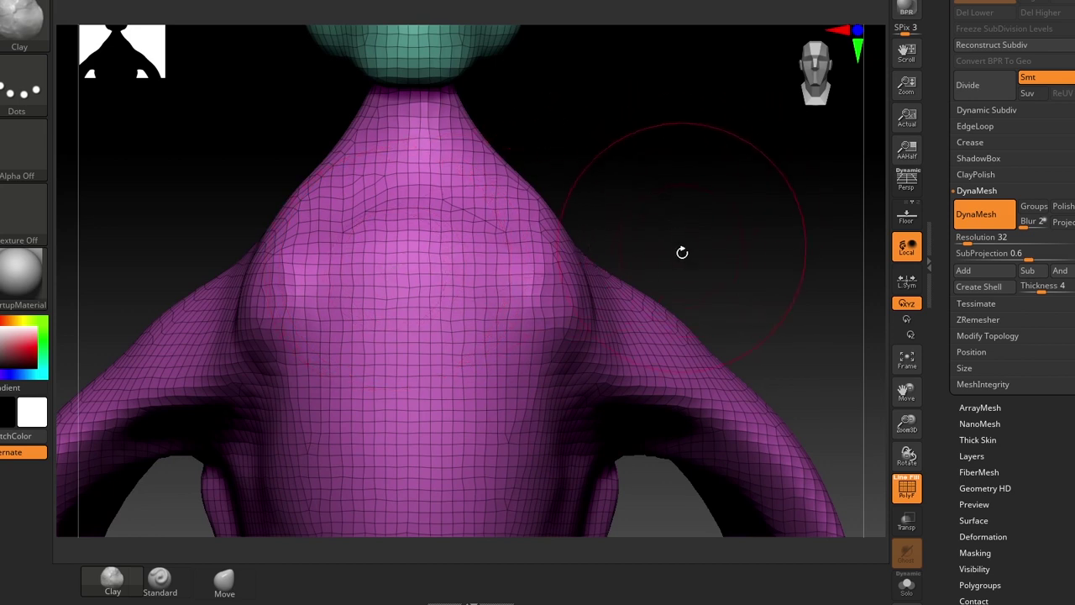
pyautogui.press('f')
pyautogui.hotkey('shift', 'f')
# Resize the brush and smooth both arms from the shoulders down to their tips
pyautogui.press('s')
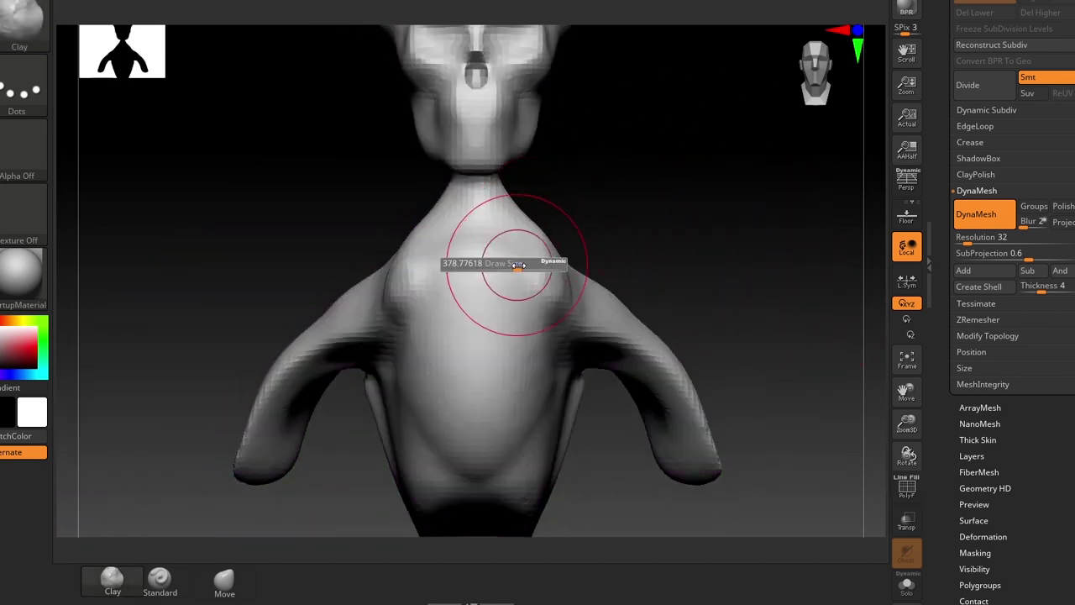
pyautogui.press('shift')
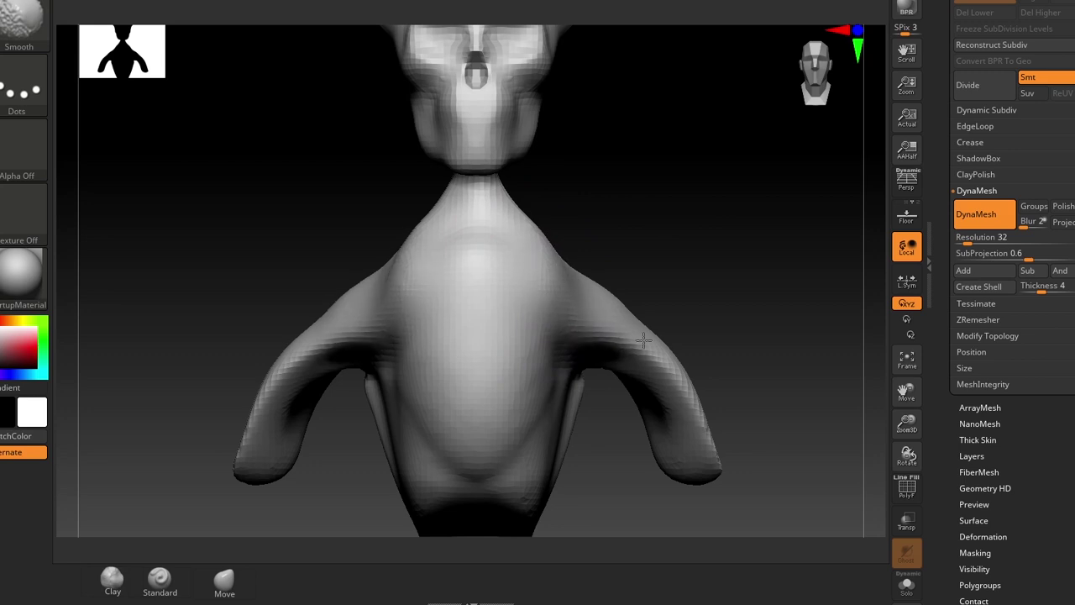
pyautogui.moveTo(643, 340)
pyautogui.keyDown('shift'); pyautogui.mouseDown()
pyautogui.moveTo(537, 291)
pyautogui.moveTo(703, 369)
pyautogui.moveTo(683, 456)
pyautogui.moveTo(710, 442)
pyautogui.mouseUp(); pyautogui.keyUp('shift')
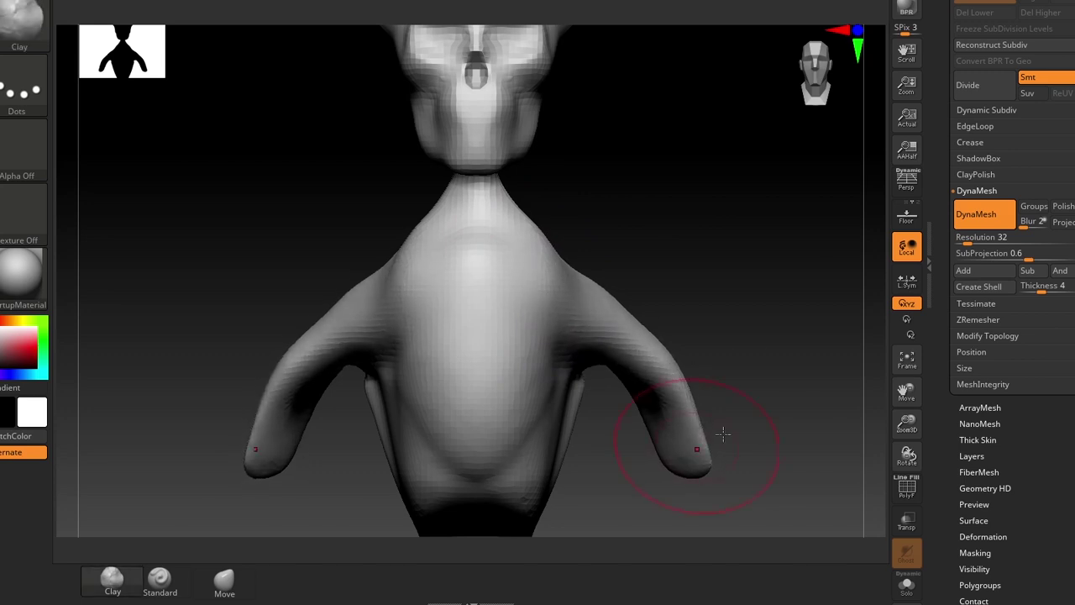
# Pull both ears upward and back into tall pointed shapes in side view with the Move brush
pyautogui.press('f')
pyautogui.moveTo(773, 370); pyautogui.dragTo(476, 319)
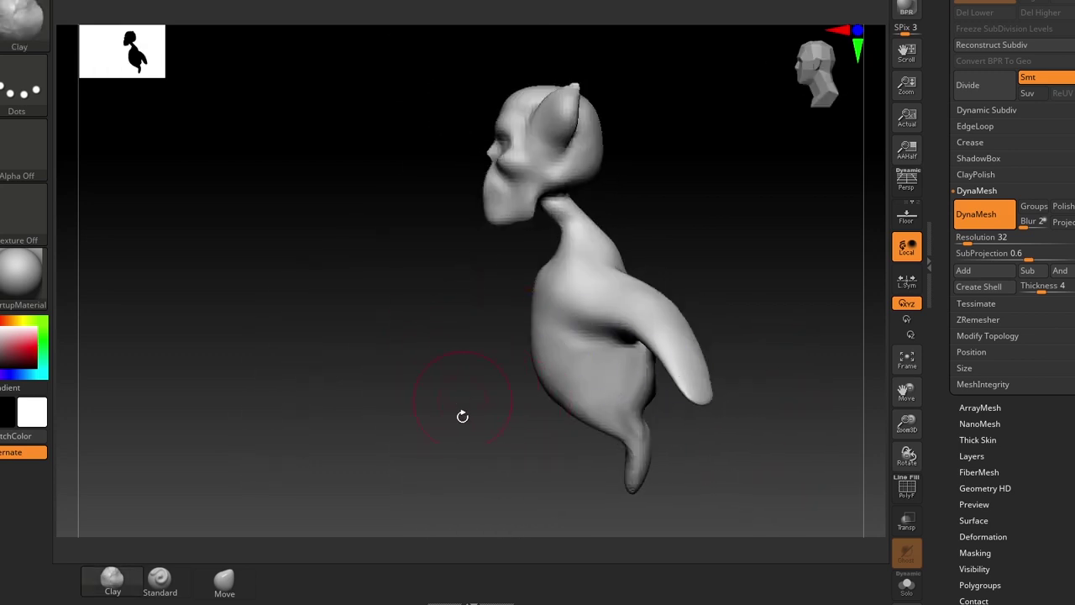
pyautogui.moveTo(429, 429); pyautogui.dragTo(538, 428)
pyautogui.moveTo(696, 244)
pyautogui.keyDown('alt'); pyautogui.mouseDown()
pyautogui.moveTo(697, 352)
pyautogui.moveTo(626, 336)
pyautogui.mouseUp(); pyautogui.keyUp('alt')
pyautogui.press('b')
pyautogui.press('m')
pyautogui.press('v')
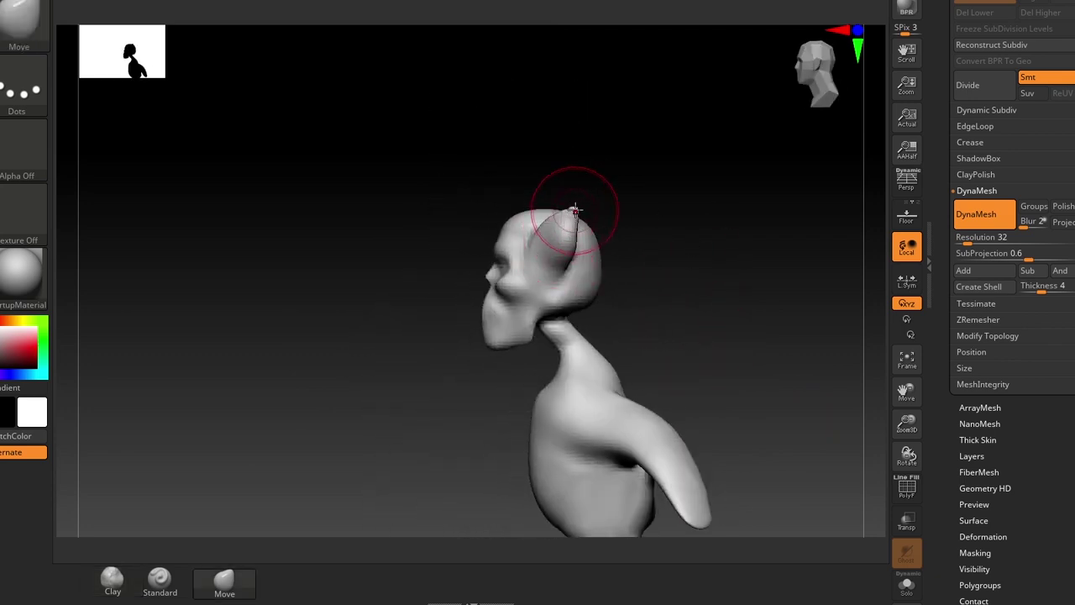
pyautogui.moveTo(601, 172); pyautogui.dragTo(602, 170)
pyautogui.press('s')
pyautogui.moveTo(586, 233); pyautogui.dragTo(578, 236)
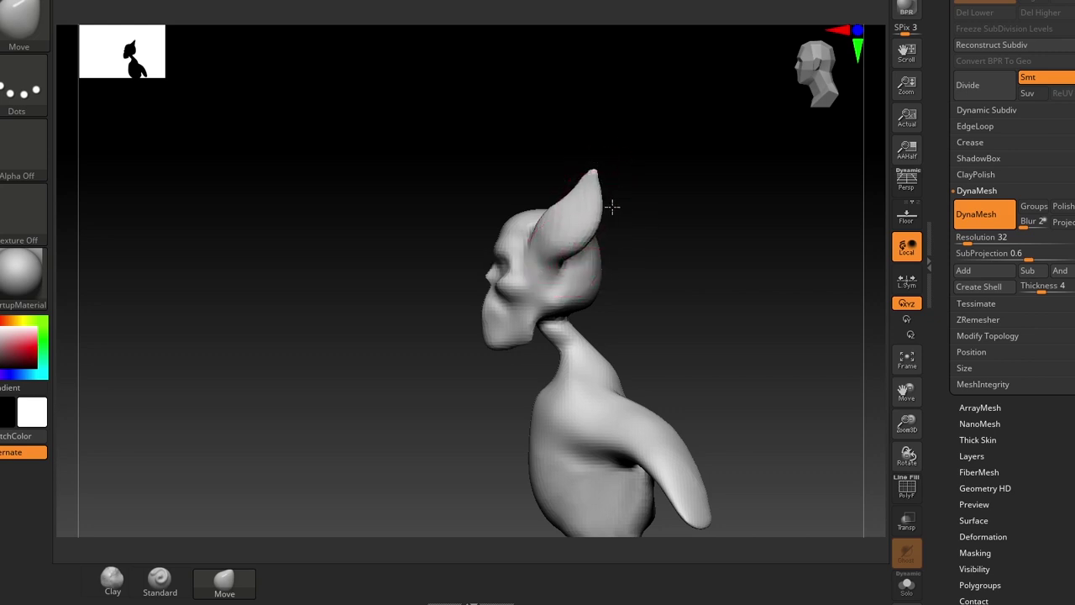
# Examine the pulled-up ears, head, torso and arms from the front, at an angle and from the side
pyautogui.moveTo(378, 395); pyautogui.dragTo(487, 388)
pyautogui.keyDown('alt'); pyautogui.moveTo(599, 319); pyautogui.dragTo(594, 378); pyautogui.keyUp('alt')
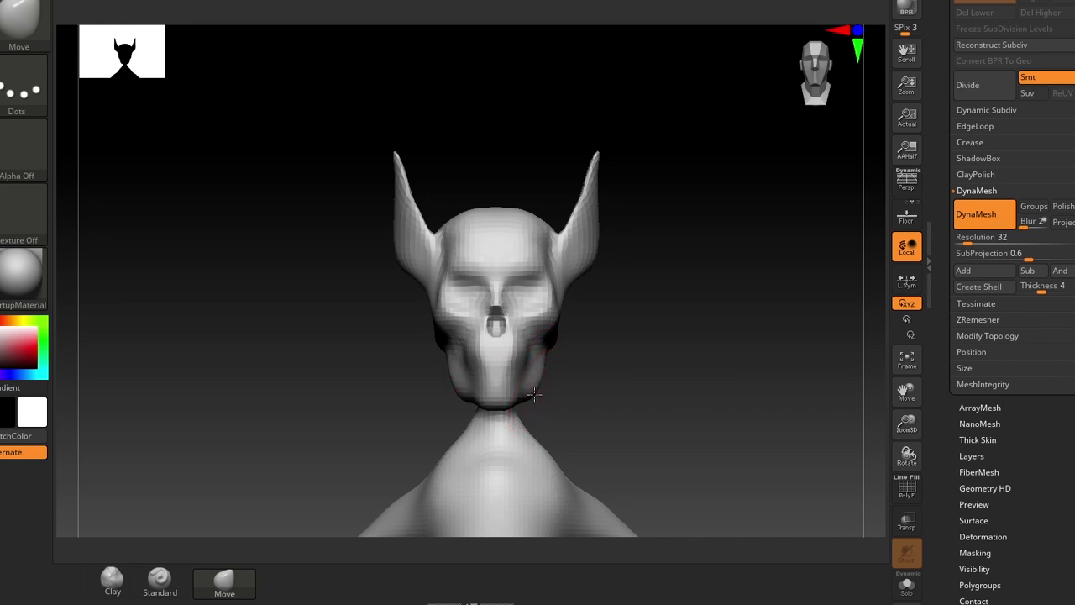
pyautogui.keyDown('alt'); pyautogui.moveTo(606, 400); pyautogui.dragTo(604, 313); pyautogui.keyUp('alt')
pyautogui.keyDown('shift'); pyautogui.moveTo(663, 355); pyautogui.dragTo(677, 274); pyautogui.keyUp('shift')
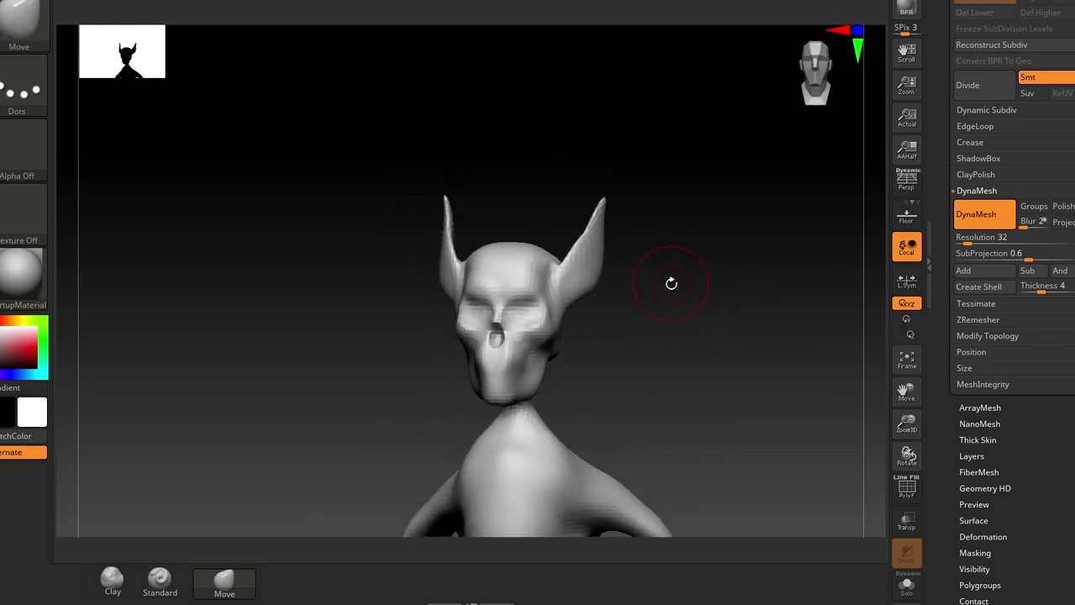
pyautogui.moveTo(672, 342); pyautogui.dragTo(693, 330)
pyautogui.keyDown('alt'); pyautogui.moveTo(667, 387); pyautogui.dragTo(704, 242); pyautogui.keyUp('alt')
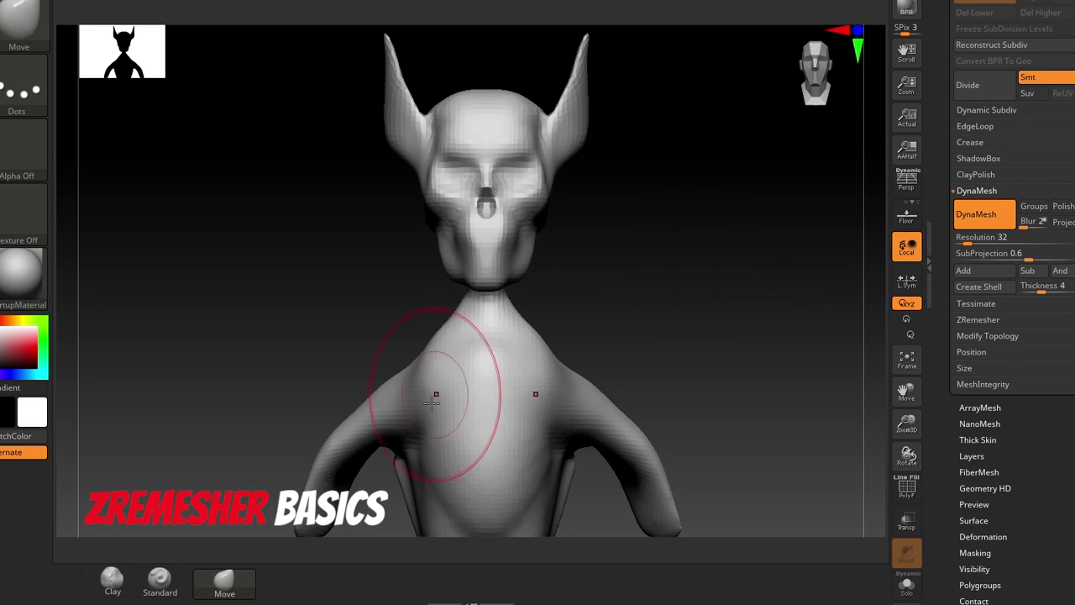
pyautogui.moveTo(686, 397); pyautogui.dragTo(698, 331)
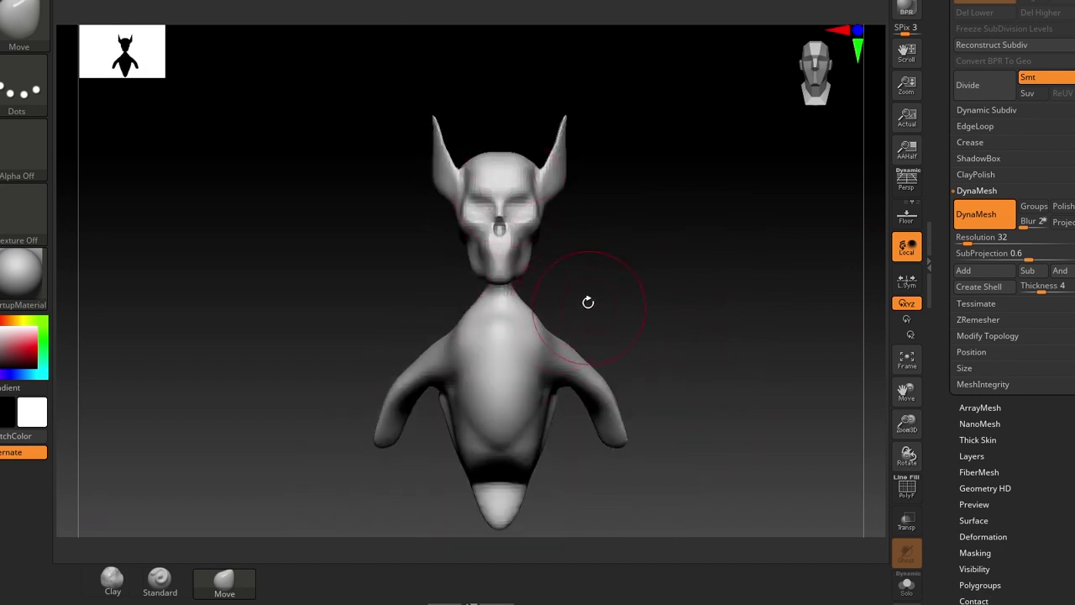
pyautogui.moveTo(640, 310)
pyautogui.mouseDown()
pyautogui.moveTo(616, 311)
pyautogui.moveTo(638, 296)
pyautogui.mouseUp()
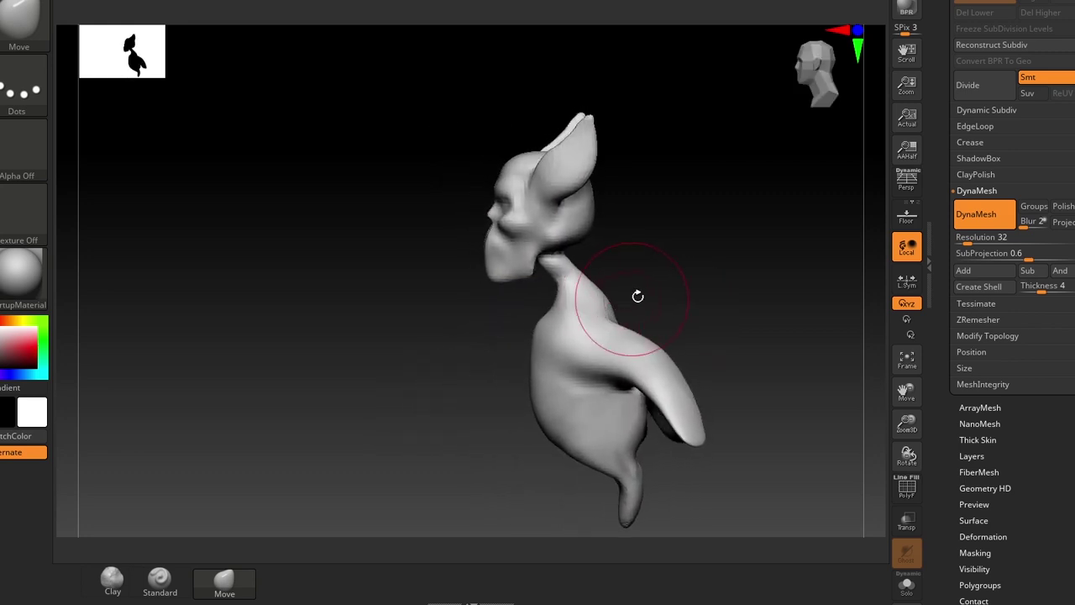
pyautogui.keyDown('alt'); pyautogui.moveTo(694, 263); pyautogui.dragTo(644, 279); pyautogui.keyUp('alt')
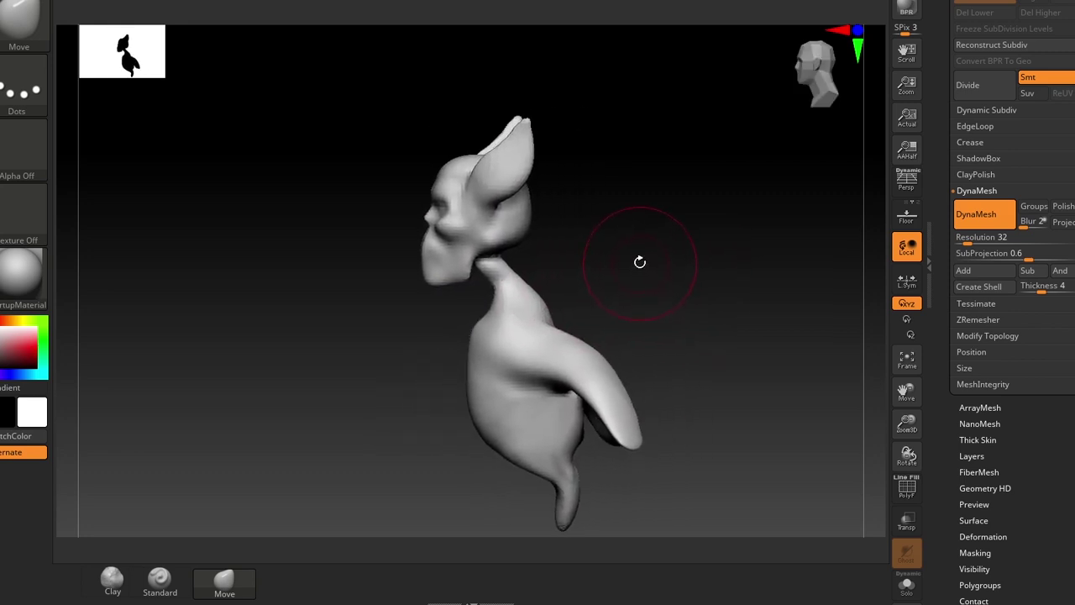
pyautogui.keyDown('alt'); pyautogui.moveTo(631, 241); pyautogui.dragTo(624, 267); pyautogui.keyUp('alt')
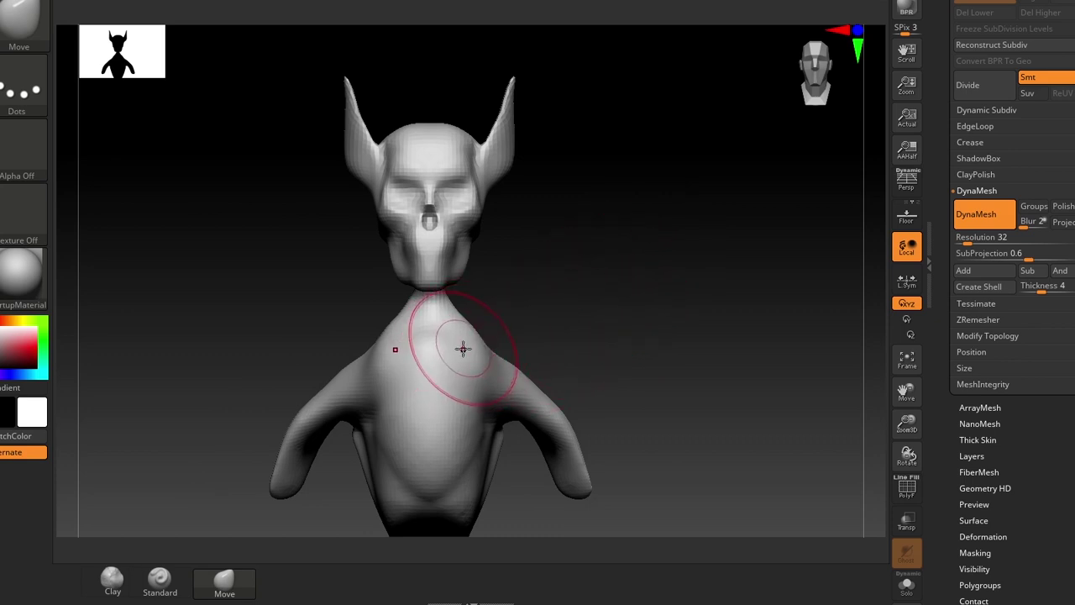
# Adjust the sides of the neck base with the Move brush and smooth the shoulders and chest
pyautogui.moveTo(475, 347); pyautogui.dragTo(459, 344)
pyautogui.moveTo(570, 380)
pyautogui.mouseDown()
pyautogui.moveTo(563, 358)
pyautogui.moveTo(473, 372)
pyautogui.moveTo(453, 339)
pyautogui.moveTo(461, 319)
pyautogui.mouseUp()
pyautogui.press('s')
pyautogui.keyDown('shift'); pyautogui.moveTo(356, 420); pyautogui.dragTo(432, 403); pyautogui.keyUp('shift')
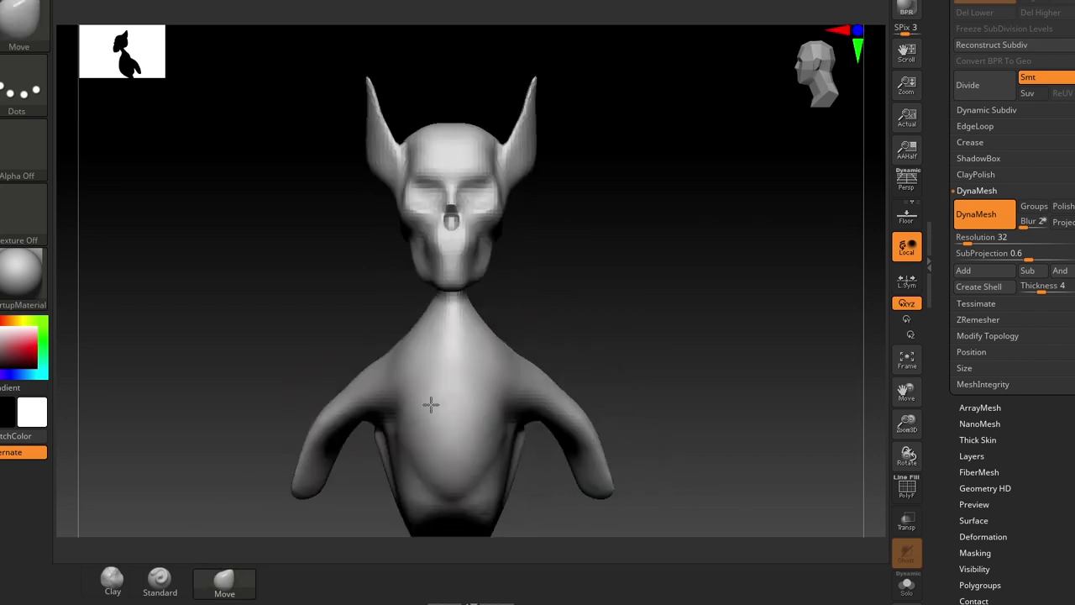
# Set the DynaMesh resolution to 256, remesh the model and bring its point count into view
pyautogui.click(965, 239)
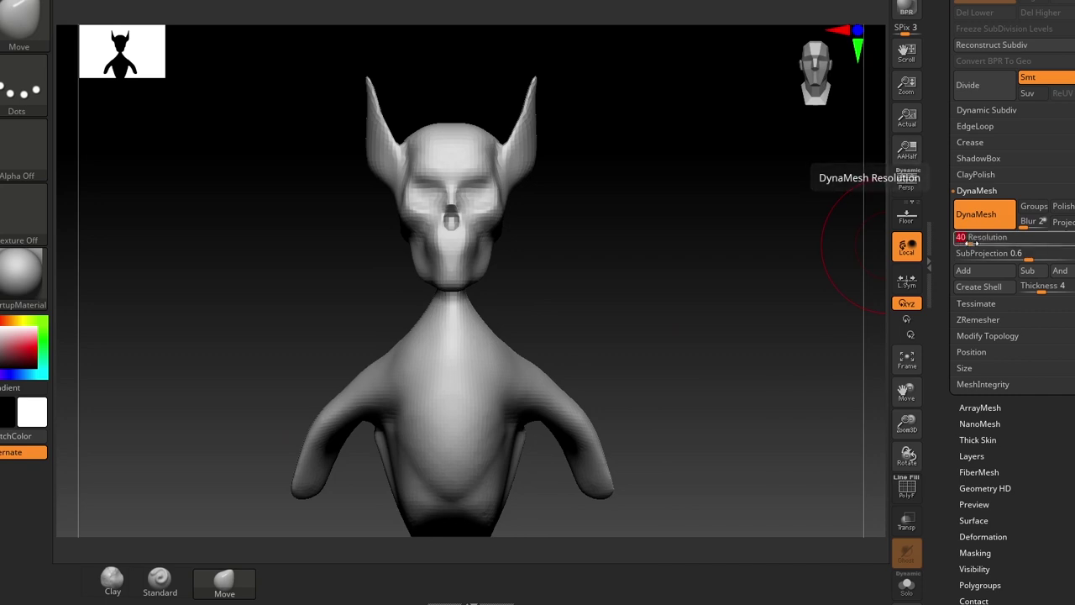
pyautogui.write('406')
pyautogui.press('Return')
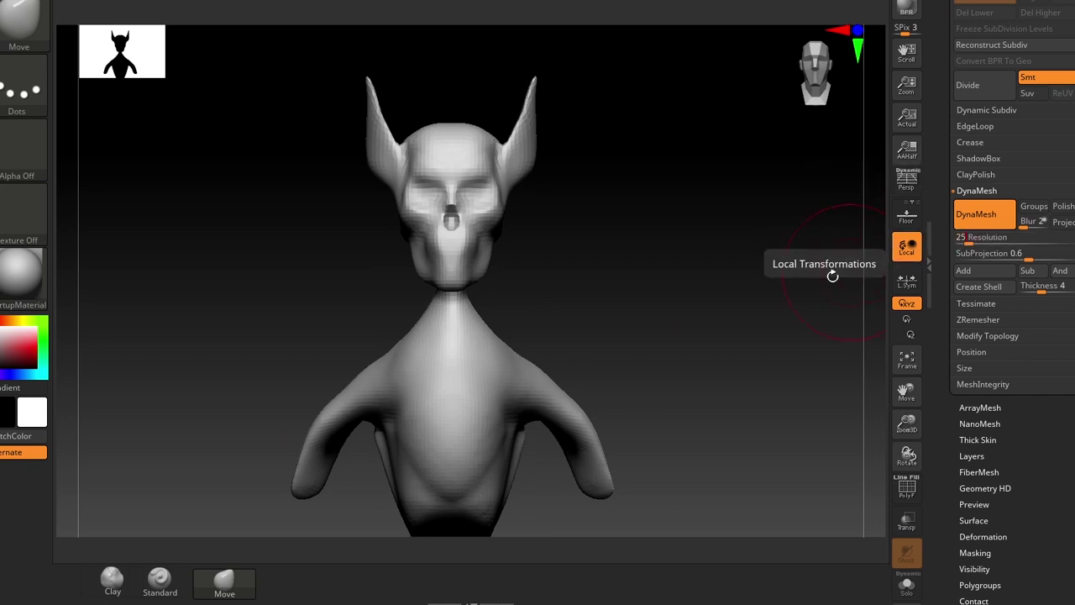
pyautogui.keyDown('ctrl'); pyautogui.moveTo(745, 229); pyautogui.dragTo(666, 392); pyautogui.keyUp('ctrl')
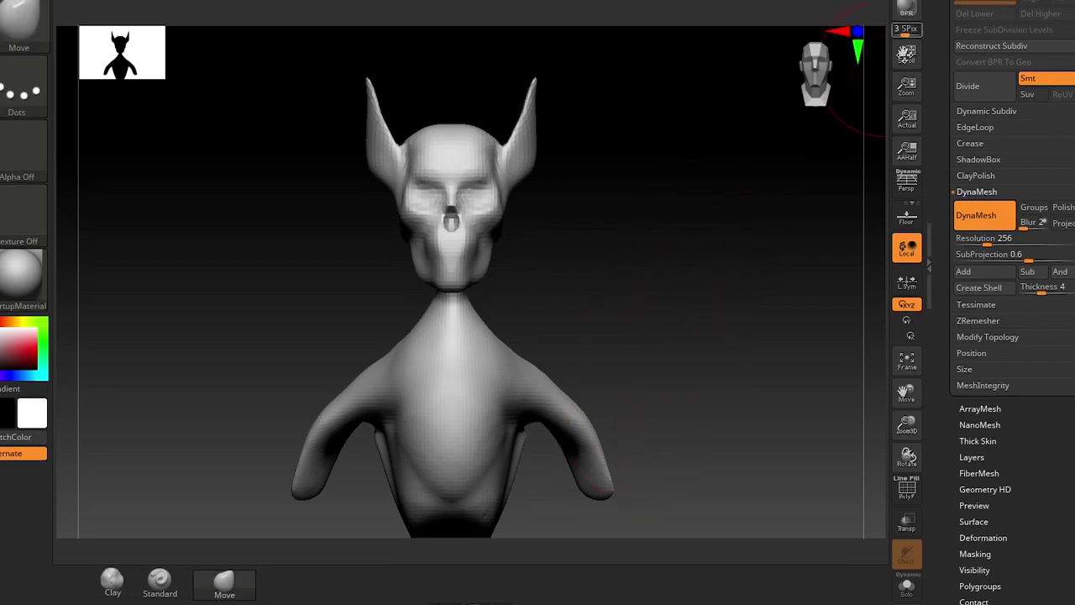
pyautogui.click(929, 250)
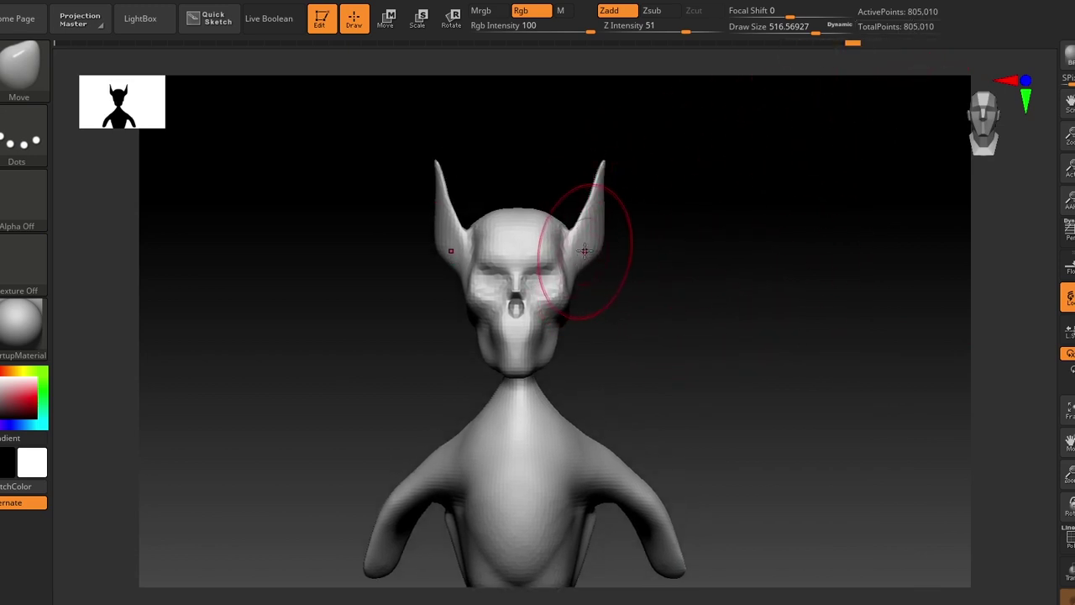
# Adjust the ears with a smaller Move brush and smooth the base of the neck
pyautogui.press('s')
pyautogui.moveTo(577, 246)
pyautogui.mouseDown()
pyautogui.moveTo(566, 245)
pyautogui.moveTo(598, 209)
pyautogui.mouseUp()
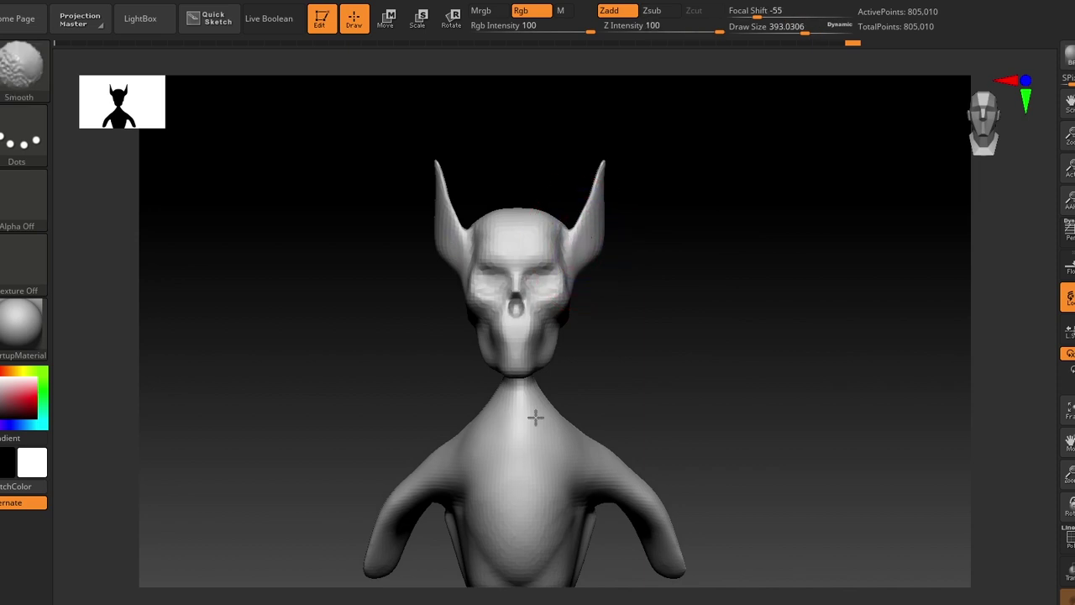
pyautogui.keyDown('shift'); pyautogui.moveTo(536, 417); pyautogui.dragTo(559, 396); pyautogui.keyUp('shift')
pyautogui.click(1074, 319)
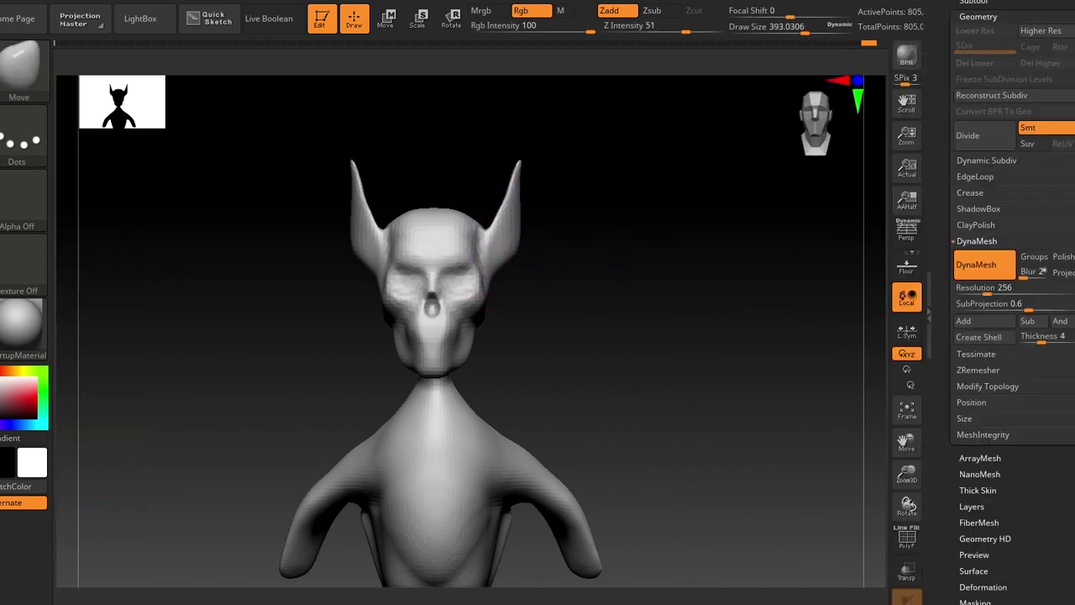
# Inspect the dense topology of the head up close with the polyframe, then hide it
pyautogui.hotkey('shift', 'f')
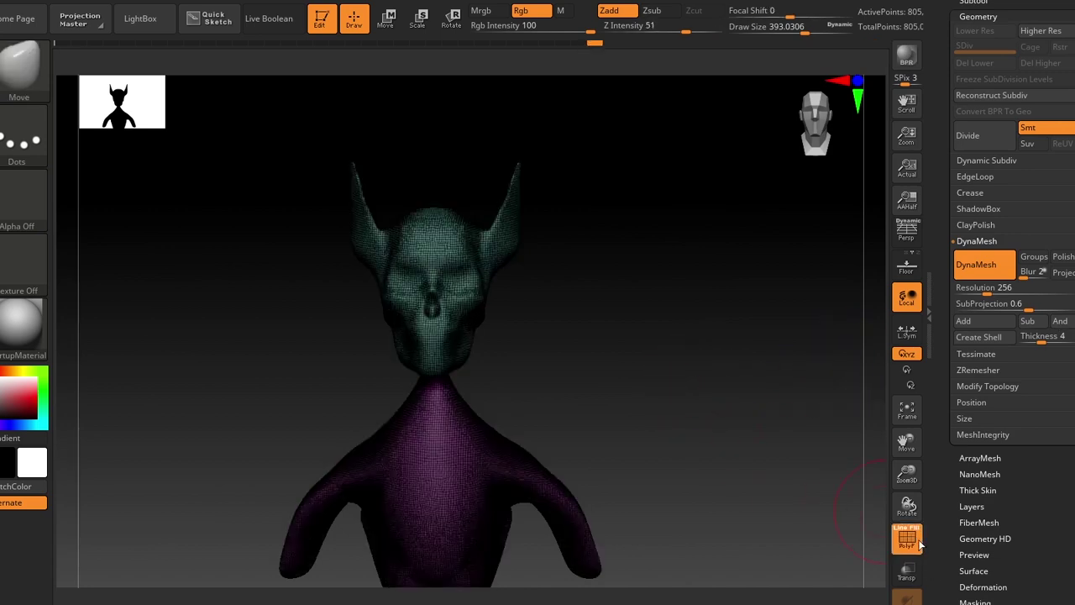
pyautogui.keyDown('alt'); pyautogui.moveTo(620, 366); pyautogui.dragTo(628, 559); pyautogui.keyUp('alt')
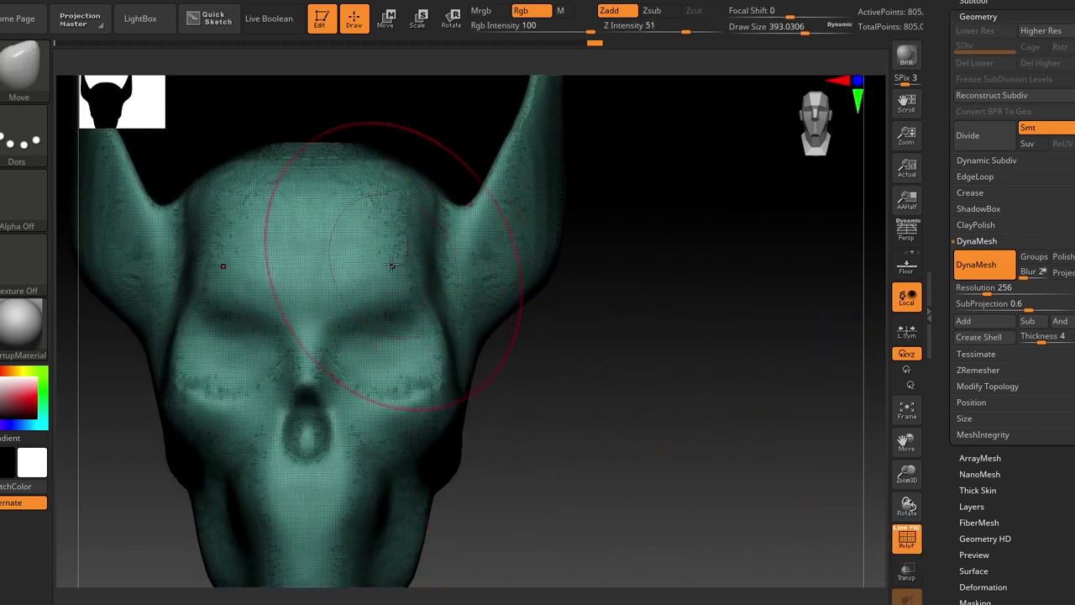
pyautogui.keyDown('alt'); pyautogui.moveTo(540, 388); pyautogui.dragTo(590, 403); pyautogui.keyUp('alt')
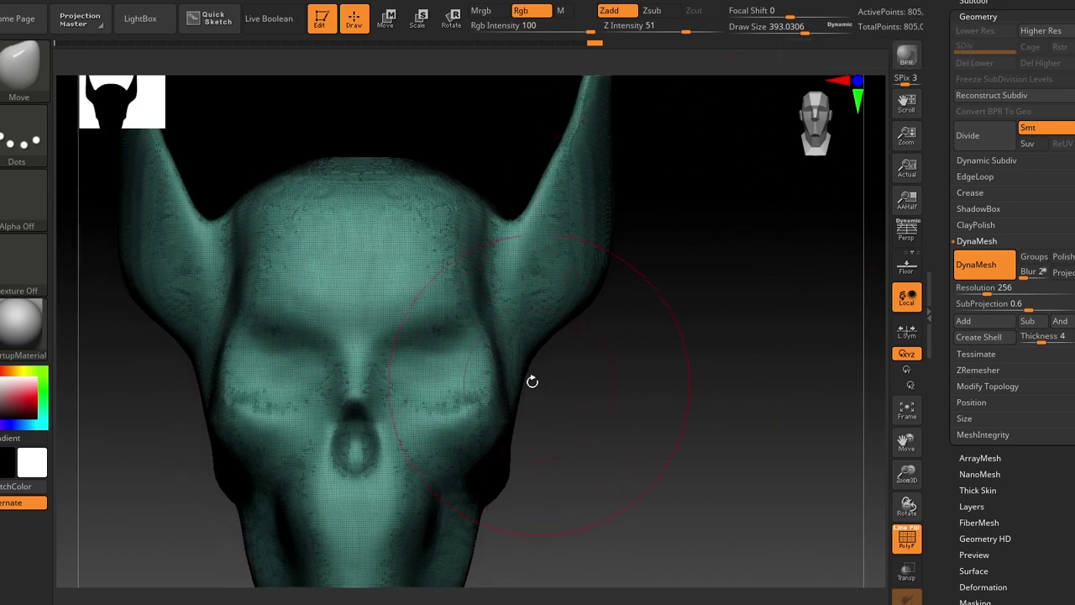
pyautogui.hotkey('shift', 'f')
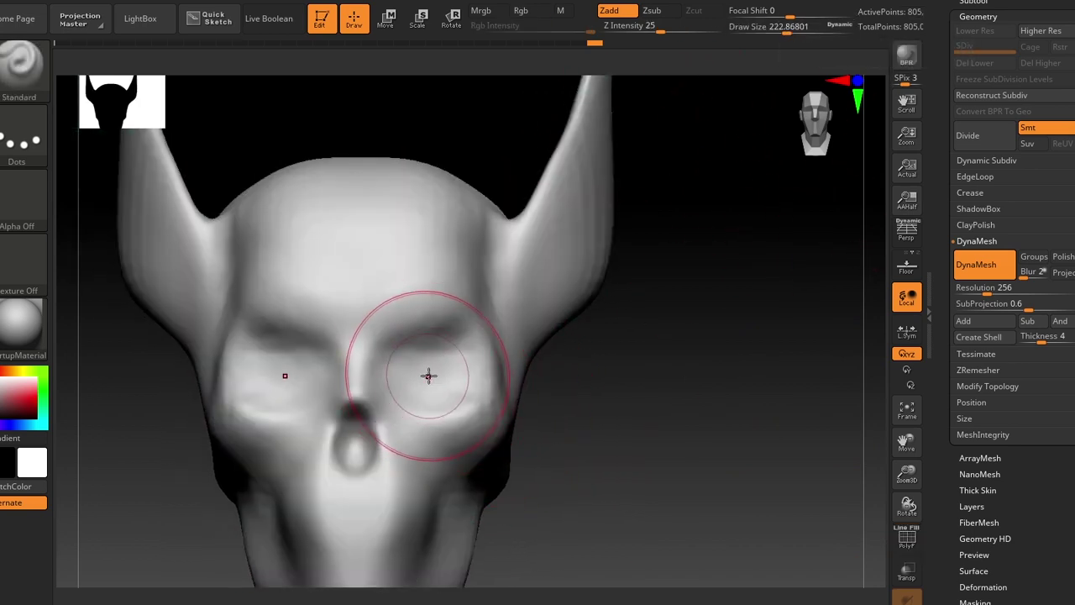
# Sculpt closed-eye detail into both sockets with the Standard brush and refine the area beneath the eyes with the Move brush
pyautogui.moveTo(426, 384)
pyautogui.mouseDown()
pyautogui.moveTo(449, 353)
pyautogui.moveTo(414, 384)
pyautogui.moveTo(436, 370)
pyautogui.moveTo(423, 362)
pyautogui.moveTo(456, 361)
pyautogui.moveTo(441, 340)
pyautogui.mouseUp()
pyautogui.press('b')
pyautogui.press('m')
pyautogui.press('v')
pyautogui.press('[')
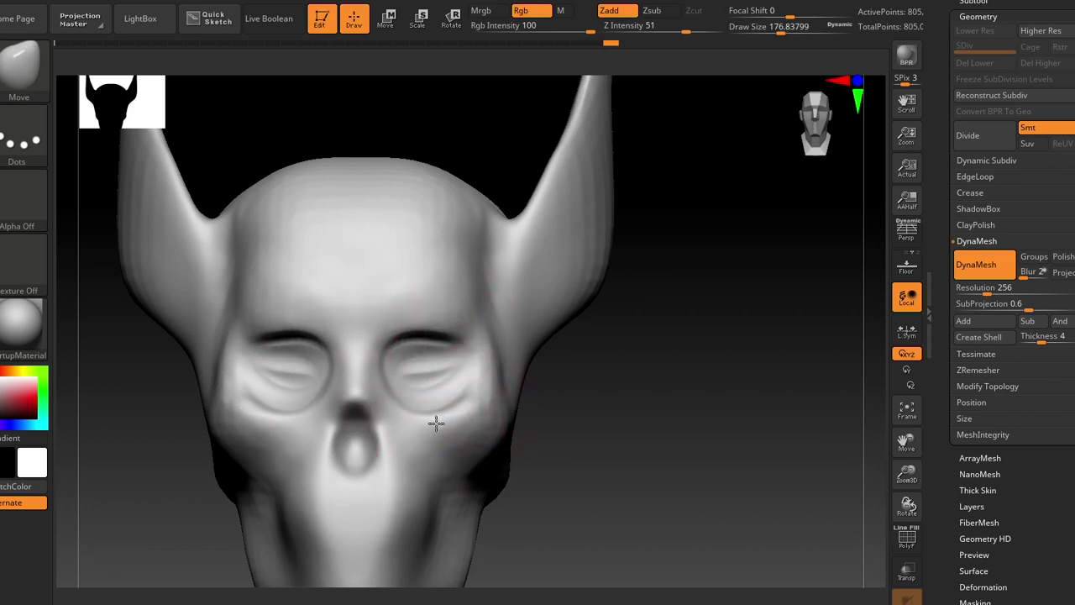
pyautogui.moveTo(434, 422); pyautogui.dragTo(435, 409)
# Review the head from the front and side and check the model's active point count
pyautogui.keyDown('alt'); pyautogui.moveTo(599, 469); pyautogui.dragTo(622, 399); pyautogui.keyUp('alt')
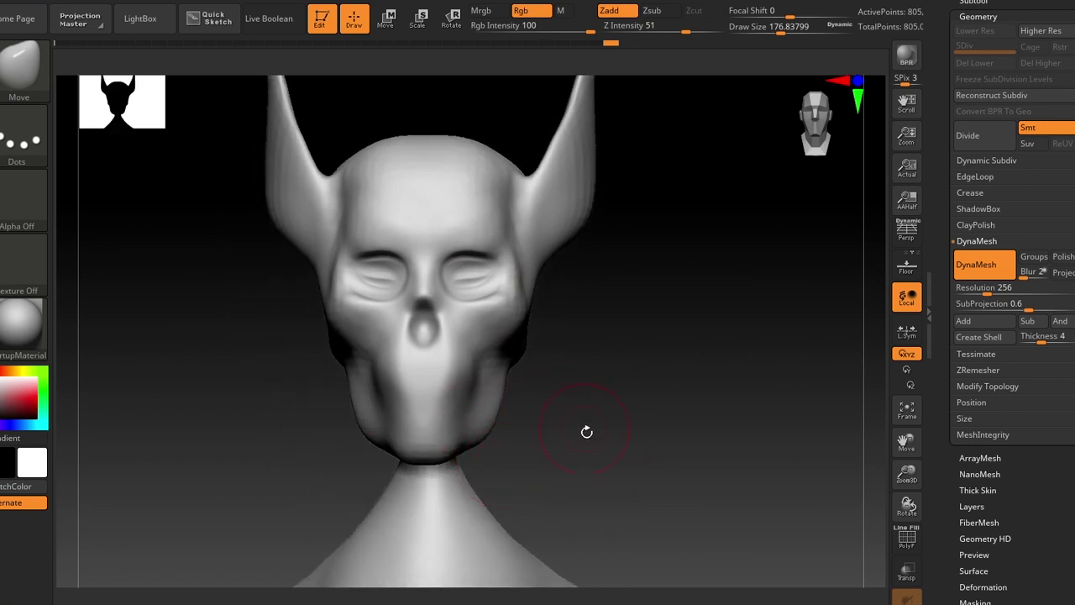
pyautogui.moveTo(586, 431)
pyautogui.mouseDown()
pyautogui.moveTo(602, 379)
pyautogui.moveTo(559, 389)
pyautogui.moveTo(604, 425)
pyautogui.mouseUp()
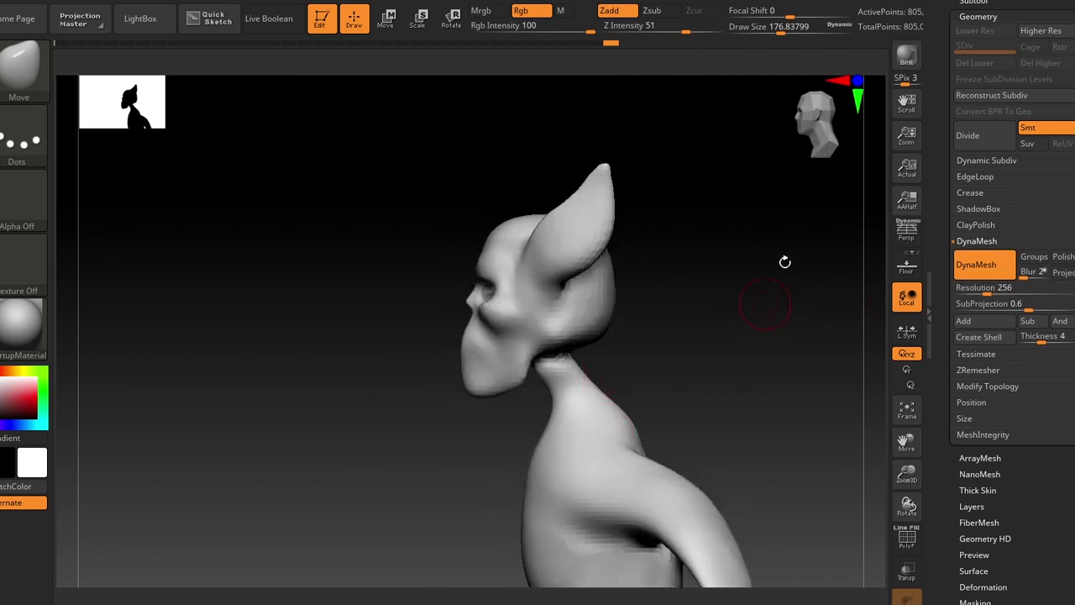
pyautogui.click(929, 293)
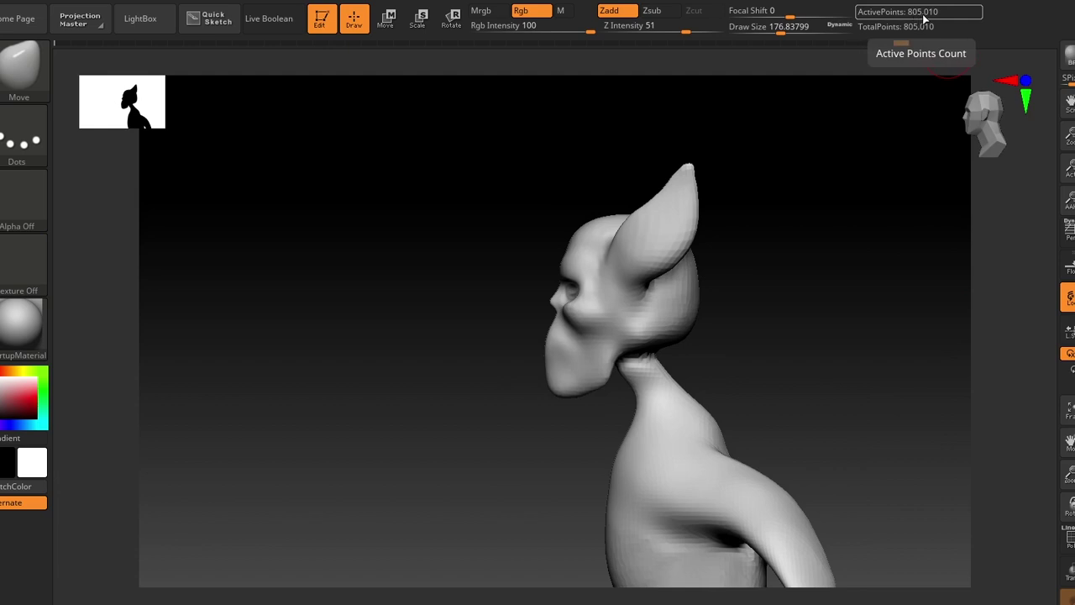
pyautogui.moveTo(782, 311); pyautogui.dragTo(617, 301)
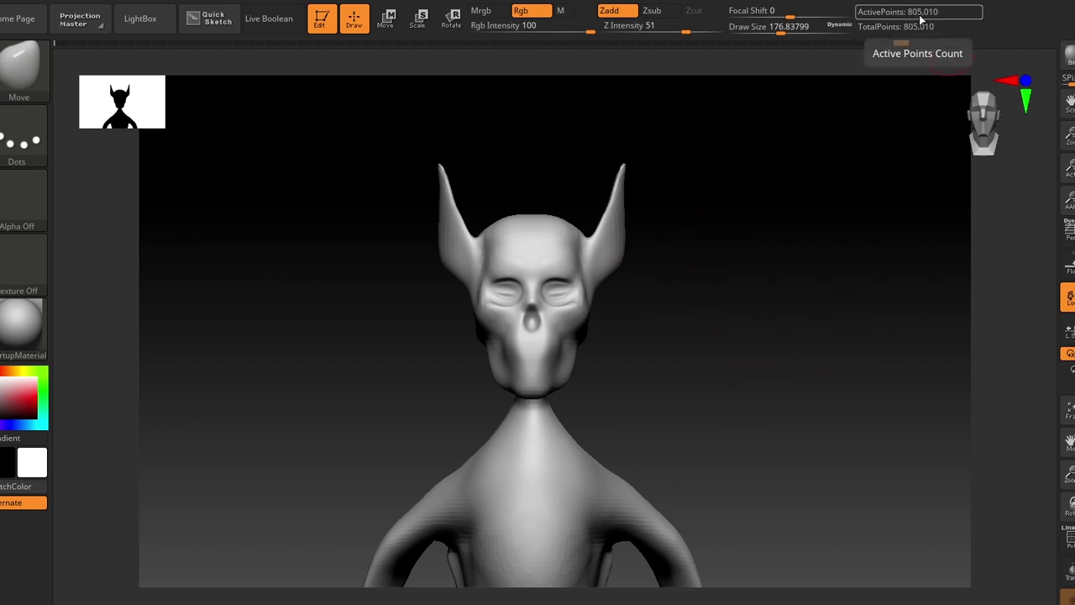
# Reshape both ears with the Move brush at varying draw sizes, bulging the outer edges, and check the full figure
pyautogui.press('s')
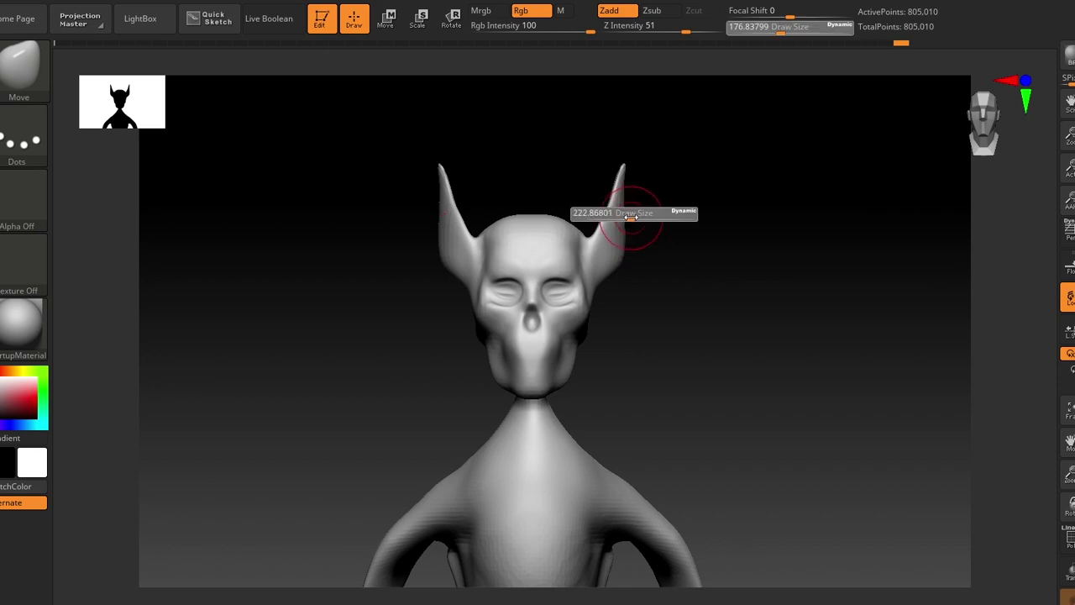
pyautogui.moveTo(624, 219); pyautogui.dragTo(635, 223)
pyautogui.press('s')
pyautogui.press('s')
pyautogui.moveTo(633, 225)
pyautogui.mouseDown()
pyautogui.moveTo(640, 219)
pyautogui.moveTo(614, 228)
pyautogui.moveTo(639, 232)
pyautogui.moveTo(620, 233)
pyautogui.mouseUp()
pyautogui.press('s')
pyautogui.press('s')
pyautogui.click(625, 223)
pyautogui.press('s')
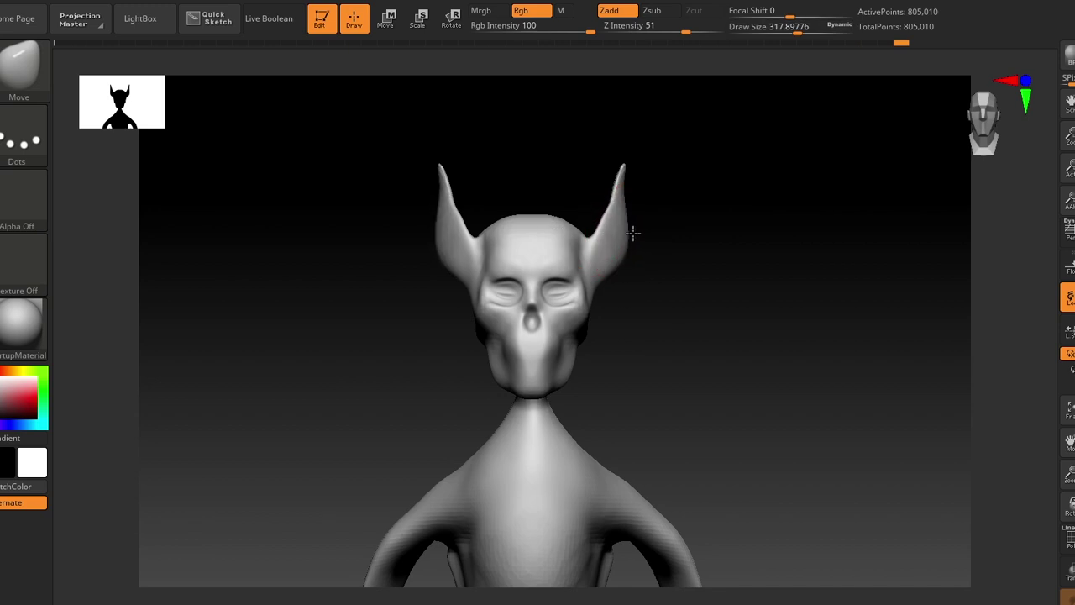
pyautogui.press('s')
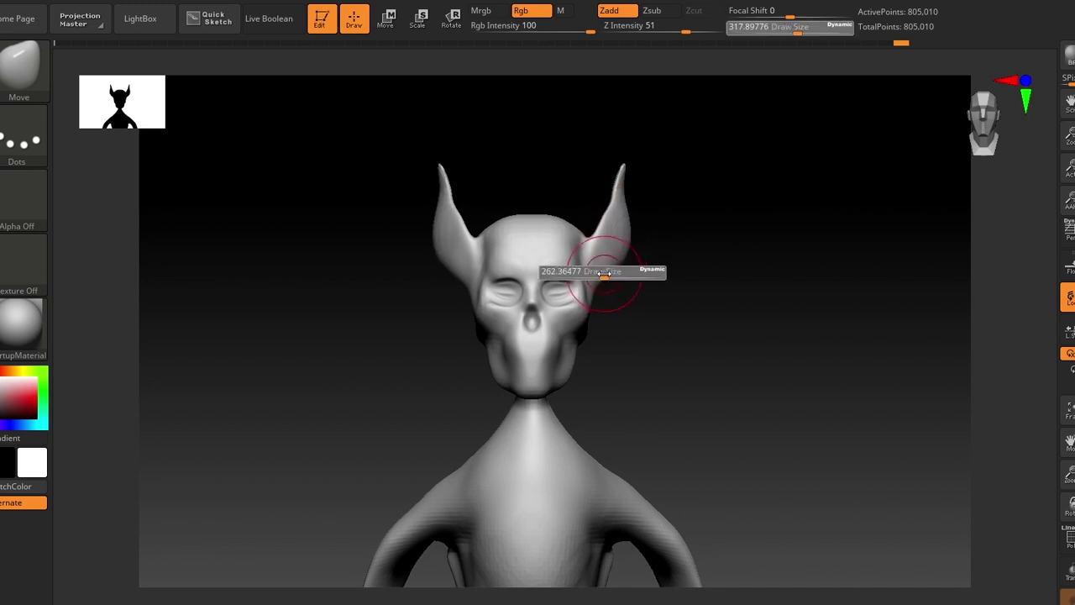
pyautogui.click(621, 273)
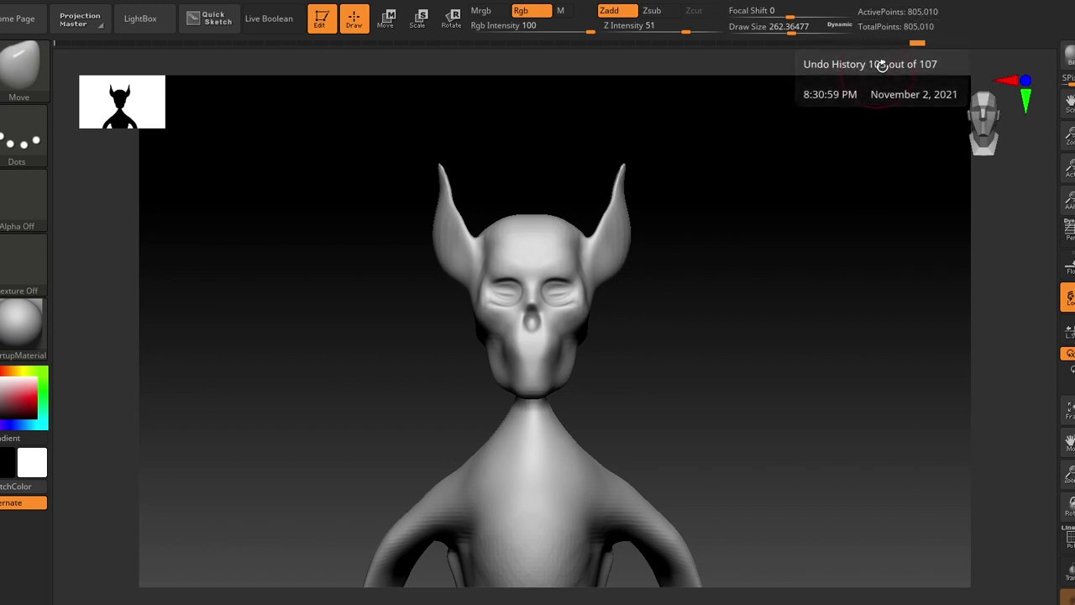
pyautogui.moveTo(748, 271)
pyautogui.mouseDown()
pyautogui.moveTo(709, 267)
pyautogui.moveTo(710, 216)
pyautogui.moveTo(639, 228)
pyautogui.mouseUp()
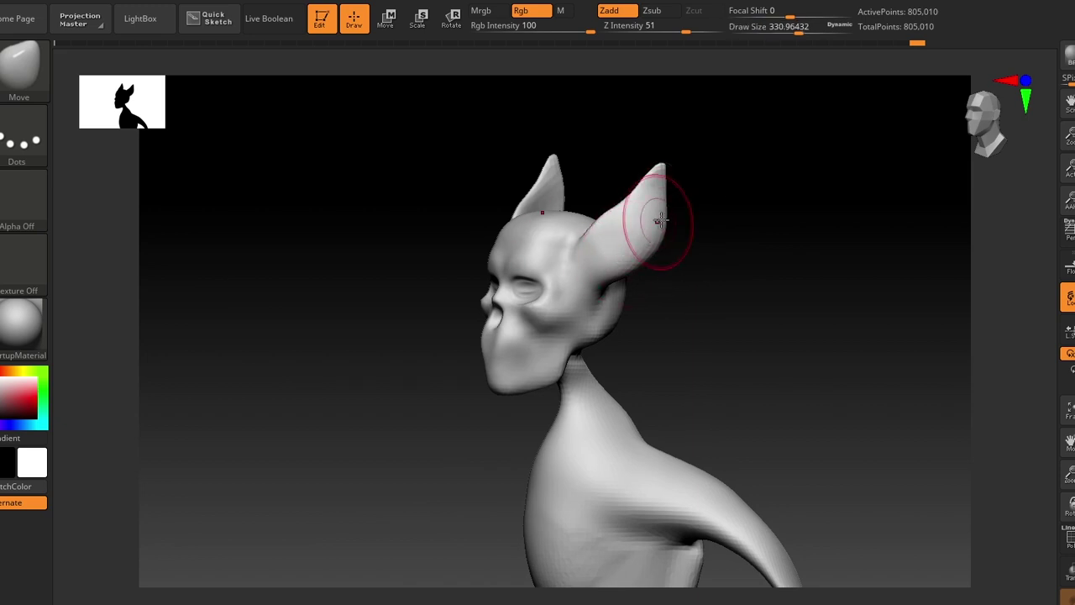
pyautogui.moveTo(722, 220)
pyautogui.keyDown('shift'); pyautogui.mouseDown()
pyautogui.moveTo(730, 210)
pyautogui.moveTo(632, 244)
pyautogui.mouseUp(); pyautogui.keyUp('shift')
pyautogui.moveTo(660, 379)
pyautogui.keyDown('alt'); pyautogui.mouseDown()
pyautogui.moveTo(747, 345)
pyautogui.moveTo(687, 328)
pyautogui.moveTo(786, 304)
pyautogui.mouseUp(); pyautogui.keyUp('alt')
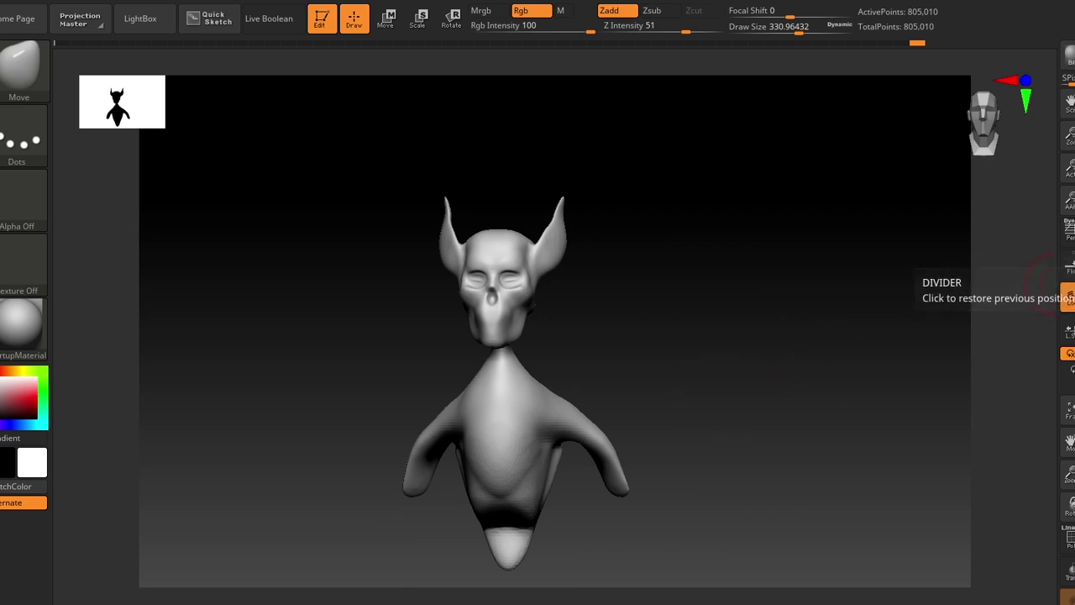
# Review the full figure, focus on the head from the front, and set the Move brush's draw size to about 212
pyautogui.click(1057, 286)
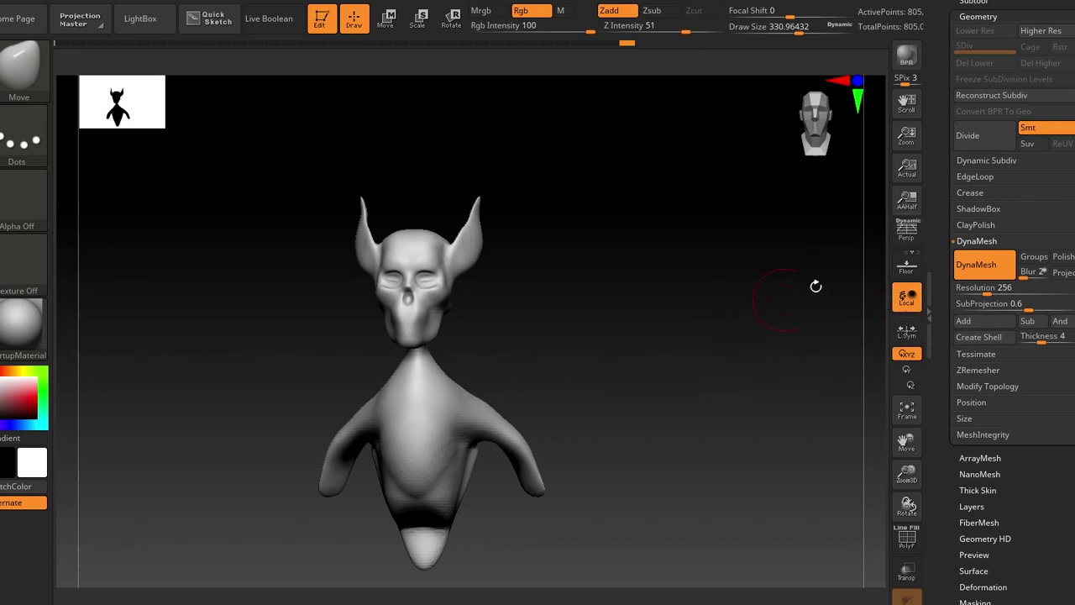
pyautogui.scroll(5, 980, 230)
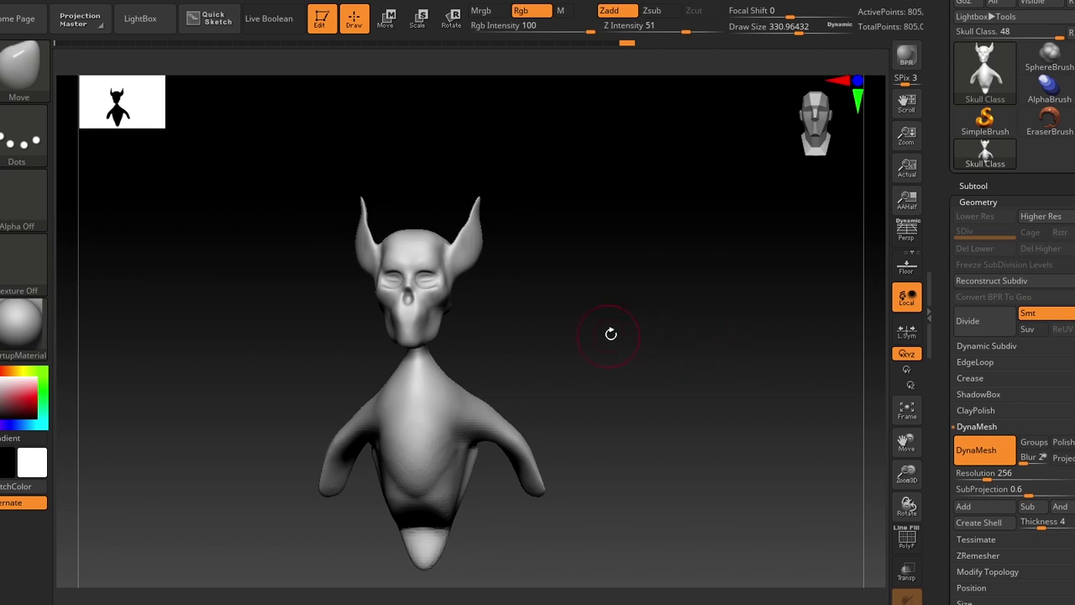
pyautogui.moveTo(610, 333); pyautogui.dragTo(611, 350)
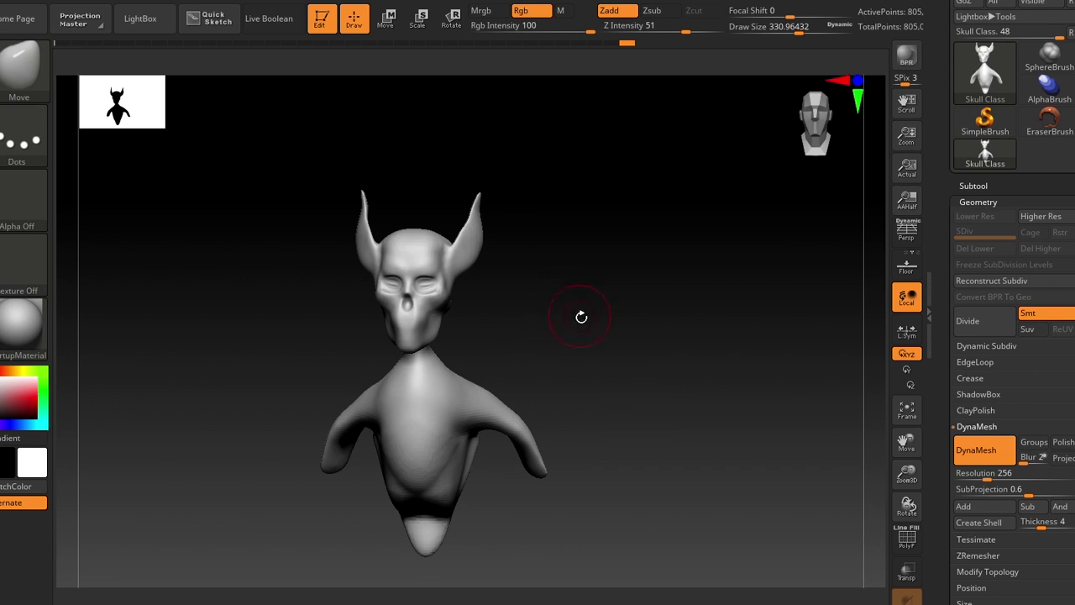
pyautogui.moveTo(581, 316)
pyautogui.mouseDown()
pyautogui.moveTo(644, 333)
pyautogui.moveTo(635, 291)
pyautogui.mouseUp()
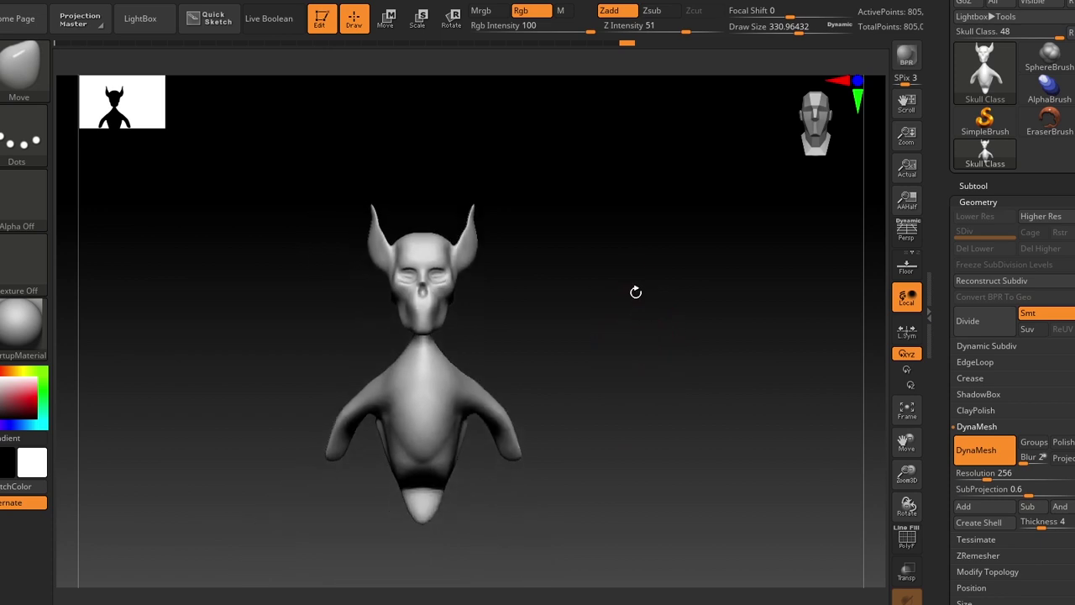
pyautogui.moveTo(570, 278)
pyautogui.keyDown('alt'); pyautogui.mouseDown()
pyautogui.moveTo(581, 300)
pyautogui.moveTo(607, 314)
pyautogui.moveTo(610, 281)
pyautogui.moveTo(608, 449)
pyautogui.moveTo(616, 351)
pyautogui.mouseUp(); pyautogui.keyUp('alt')
pyautogui.moveTo(592, 397); pyautogui.dragTo(532, 302)
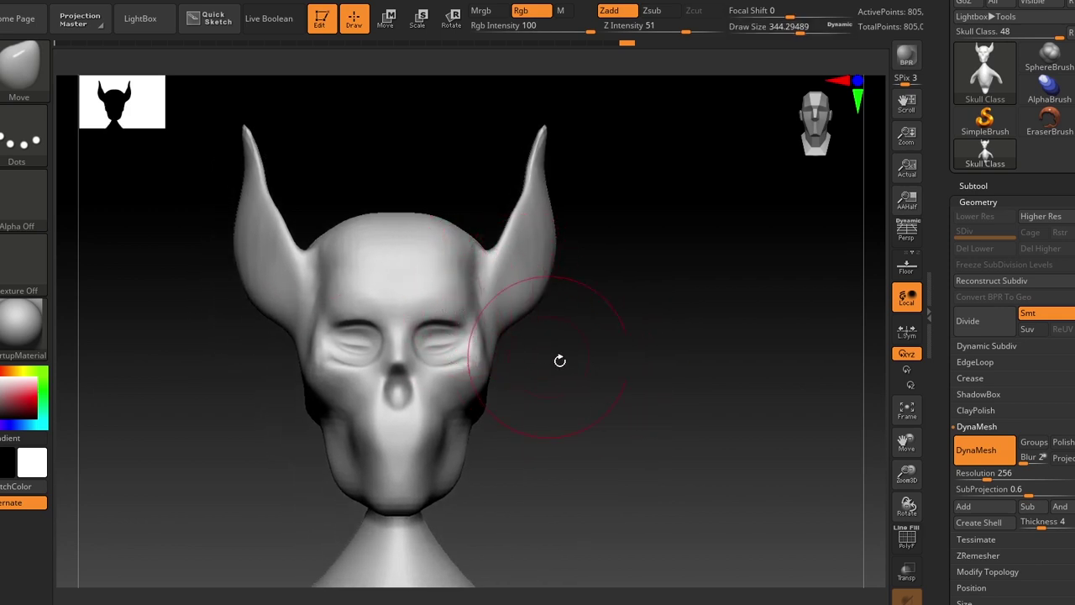
pyautogui.press('s')
pyautogui.moveTo(417, 444); pyautogui.dragTo(404, 444)
# Remesh the figure with ZRemesher at a Target Polygons Count of 5 with Adapt enabled
pyautogui.scroll(-5, 1031, 379)
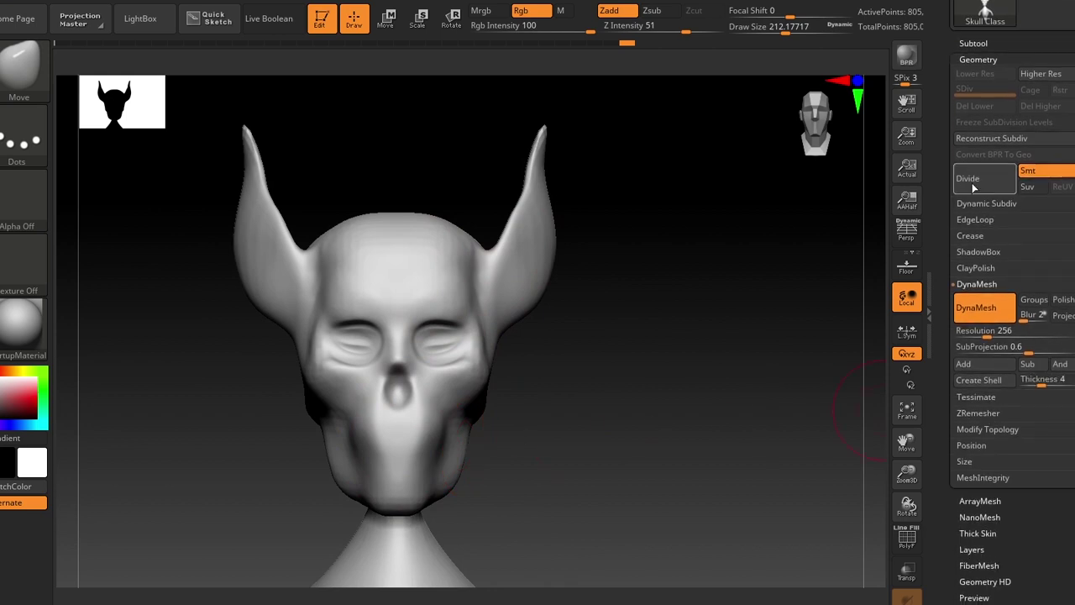
pyautogui.click(982, 412)
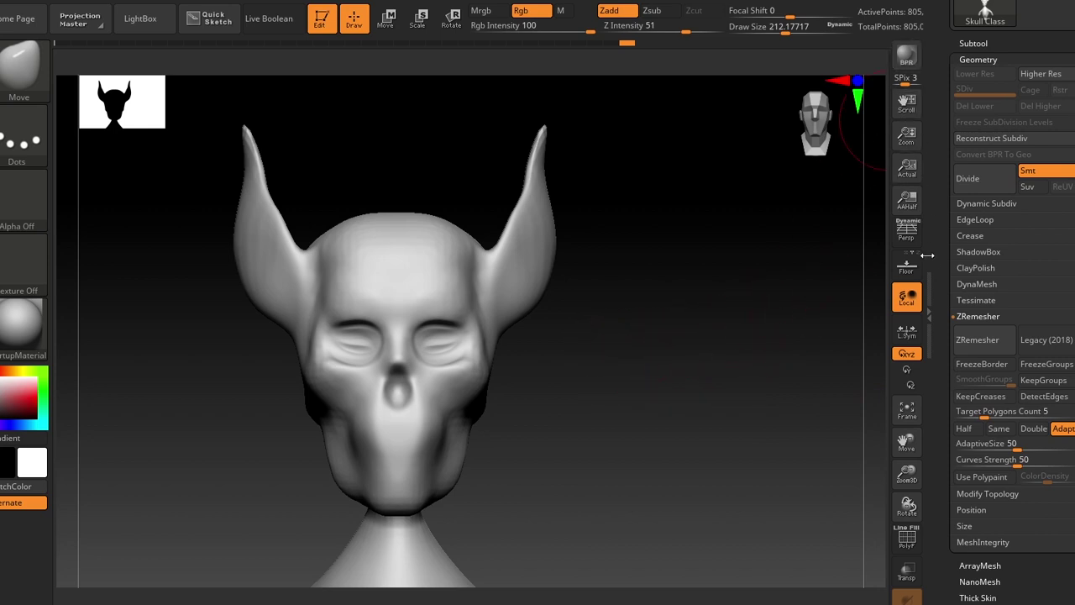
pyautogui.click(929, 281)
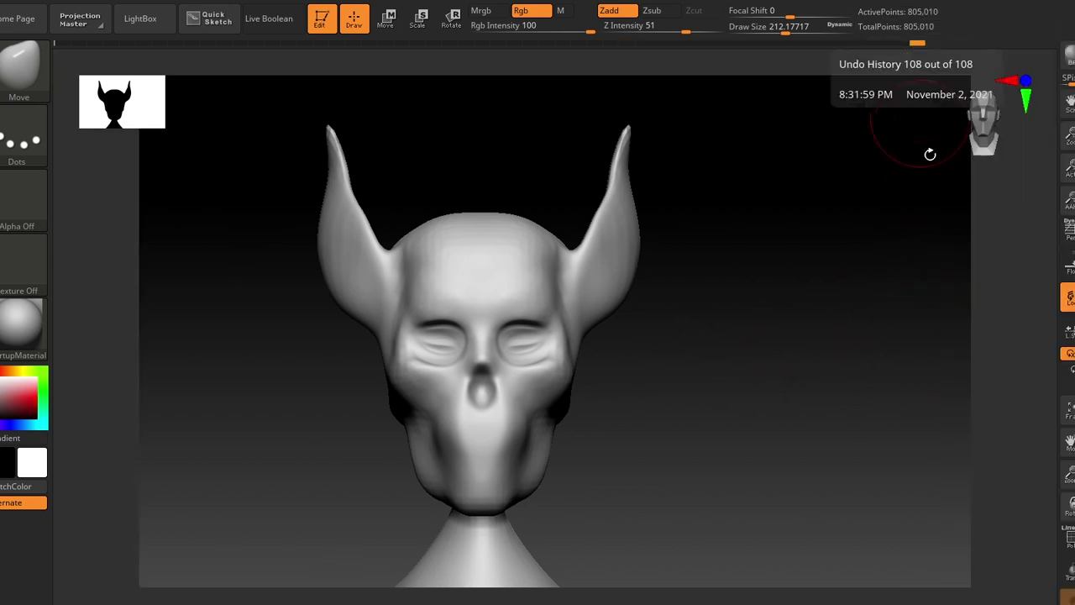
pyautogui.click(1057, 307)
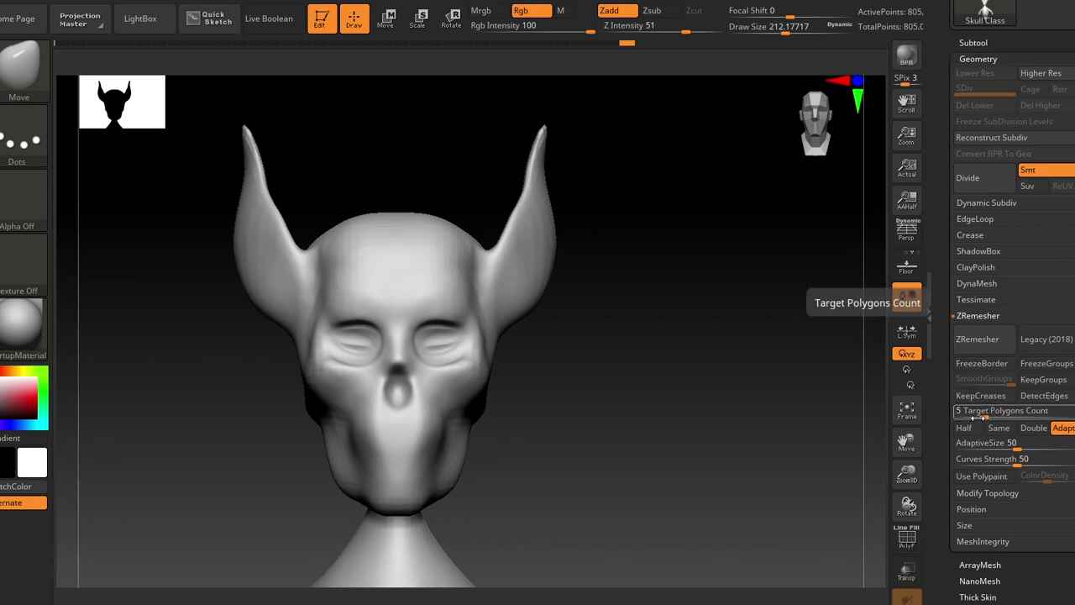
pyautogui.click(994, 343)
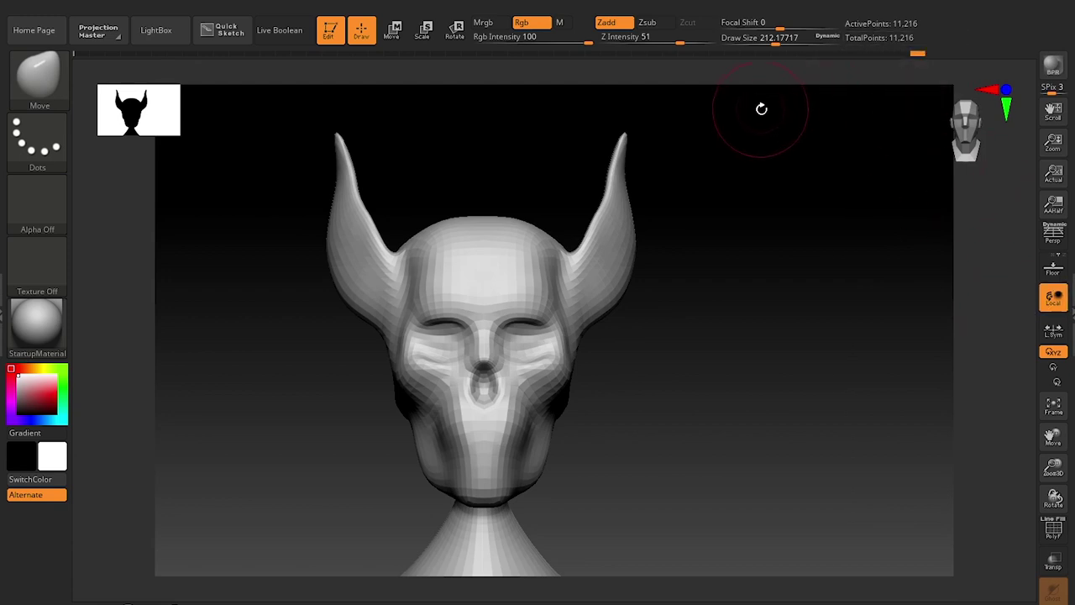
# Undo and restore the ZRemesher result to compare the figure's surface and point count before and after
pyautogui.hotkey('ctrl', 'z')
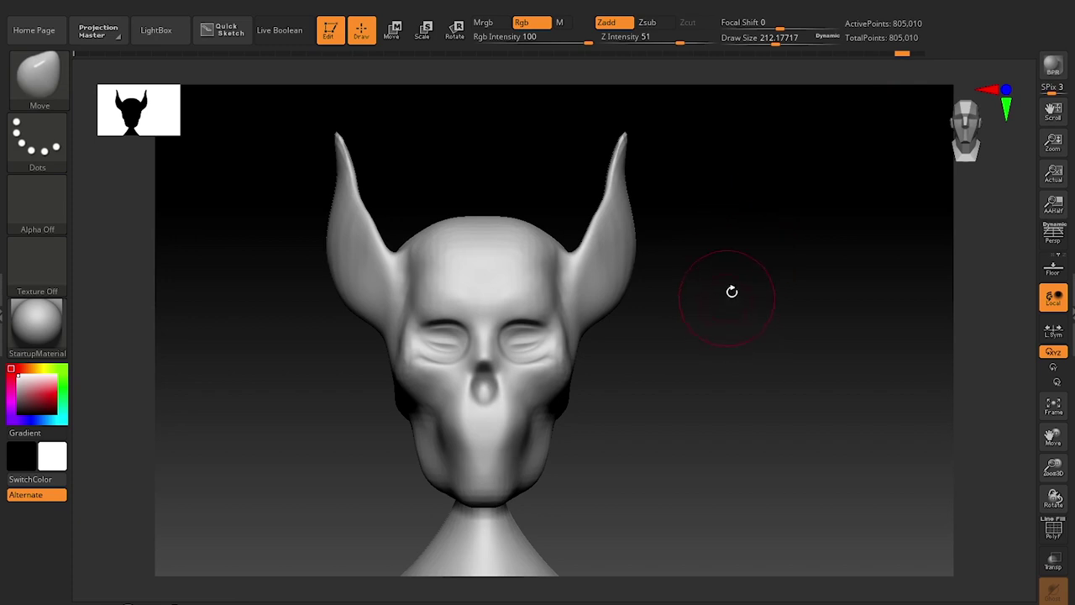
pyautogui.click(1072, 309)
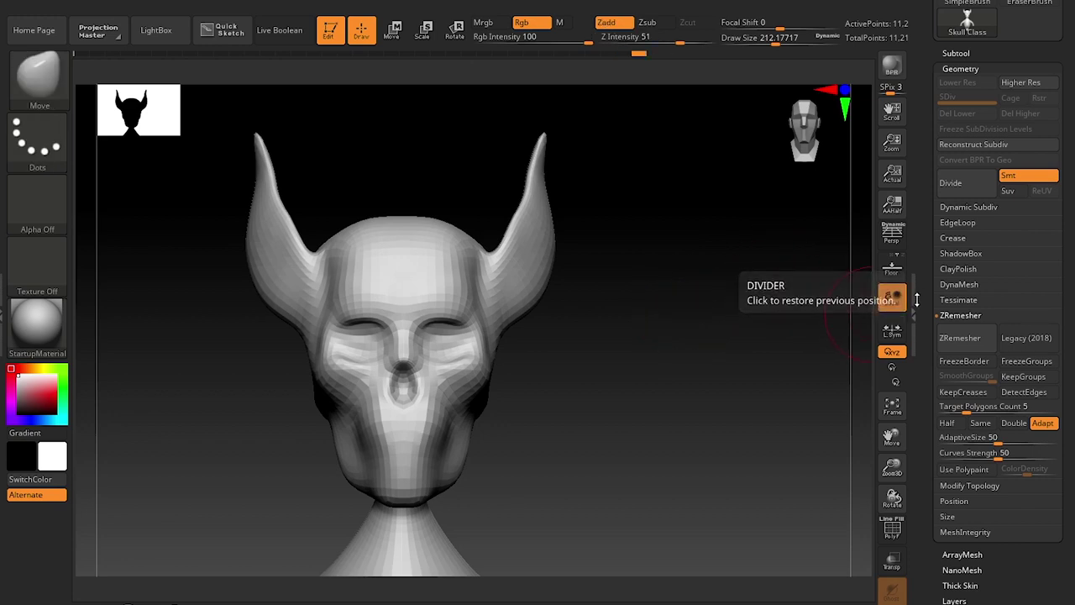
pyautogui.click(910, 312)
pyautogui.doubleClick(913, 311)
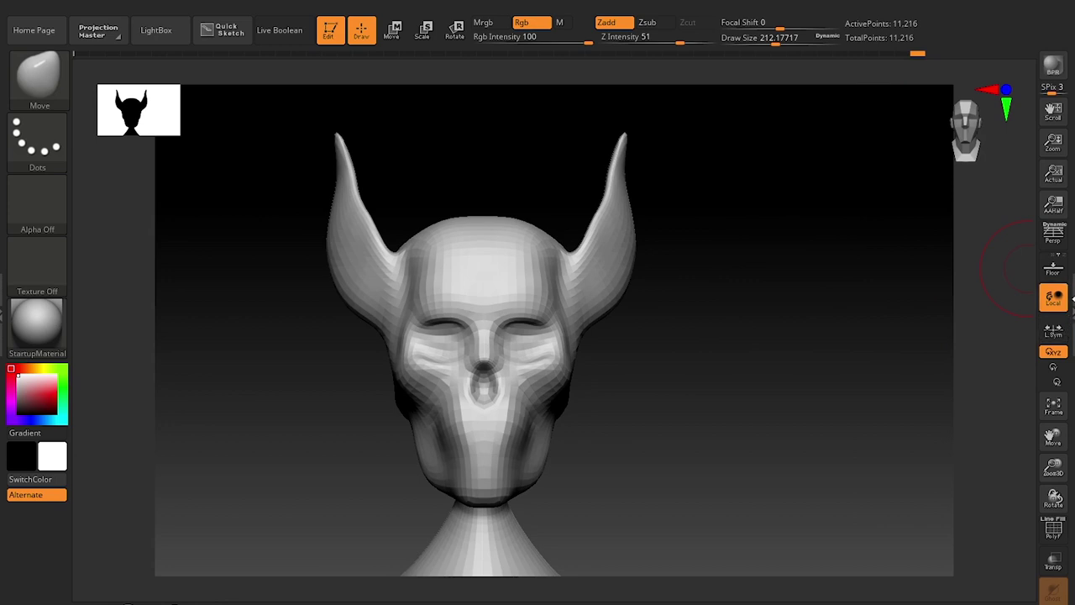
pyautogui.doubleClick(1073, 301)
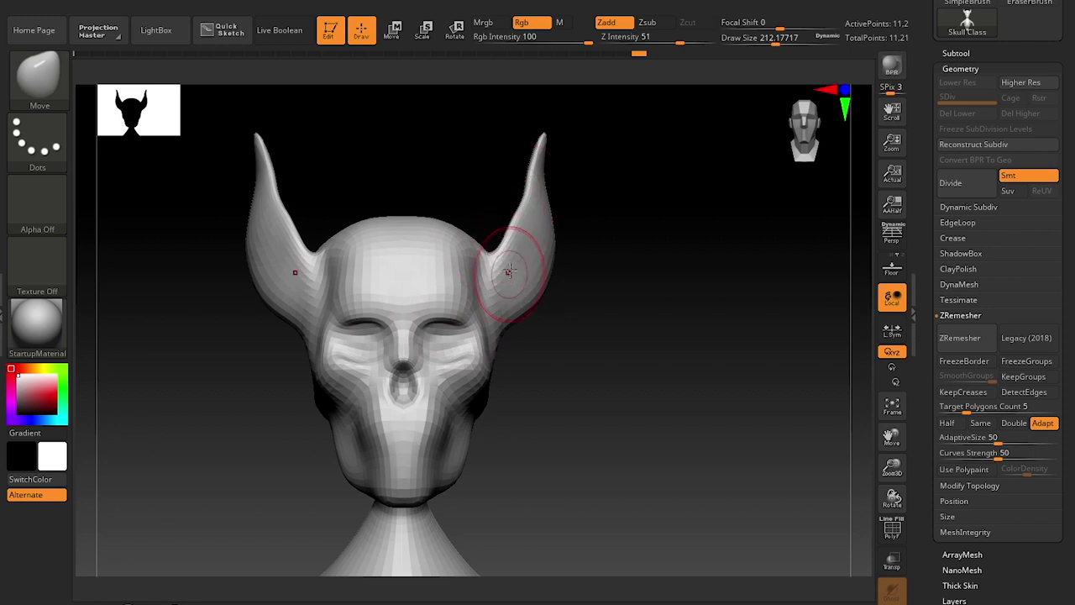
# Display the polyframe and examine the remeshed topology around the forehead, eyes, ears, nose and jaw
pyautogui.hotkey('shift', 'f')
pyautogui.hotkey('shift', 'f')
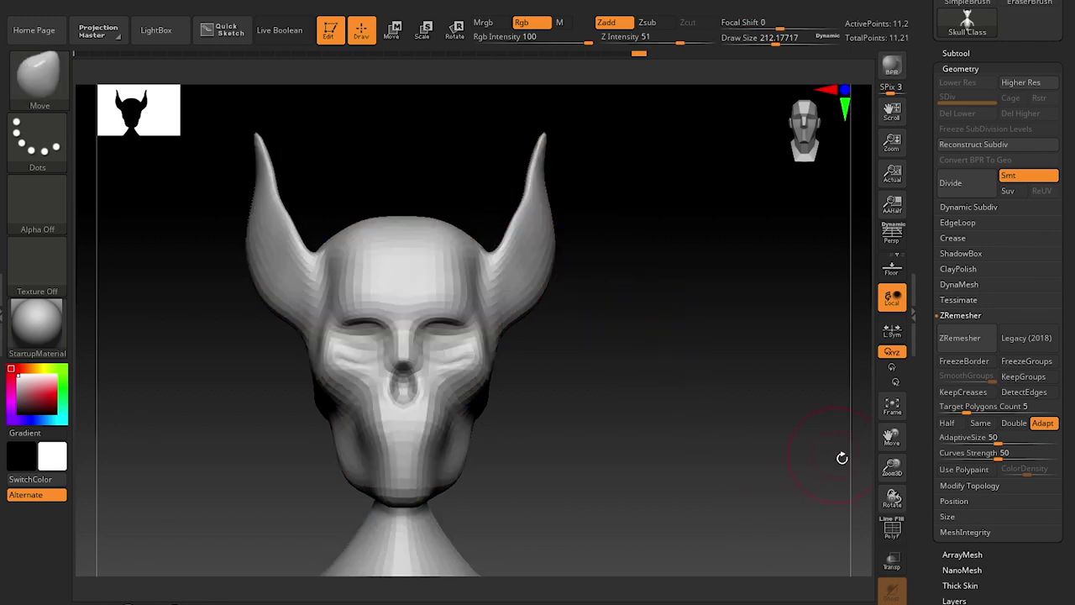
pyautogui.click(899, 531)
pyautogui.keyDown('alt'); pyautogui.moveTo(585, 360); pyautogui.dragTo(585, 435); pyautogui.keyUp('alt')
pyautogui.press('[')
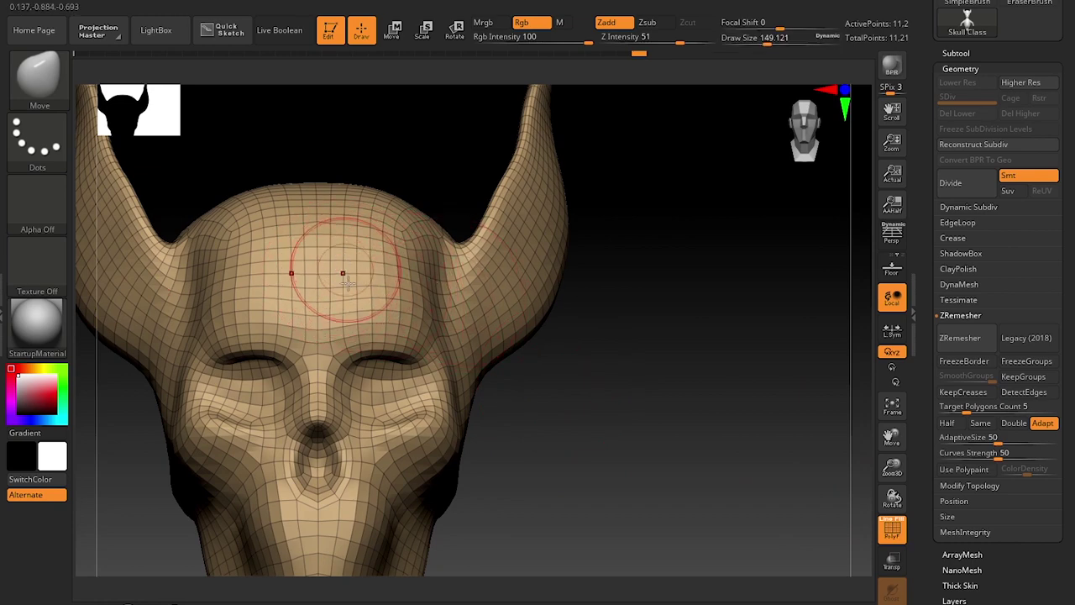
pyautogui.moveTo(588, 367); pyautogui.dragTo(504, 363)
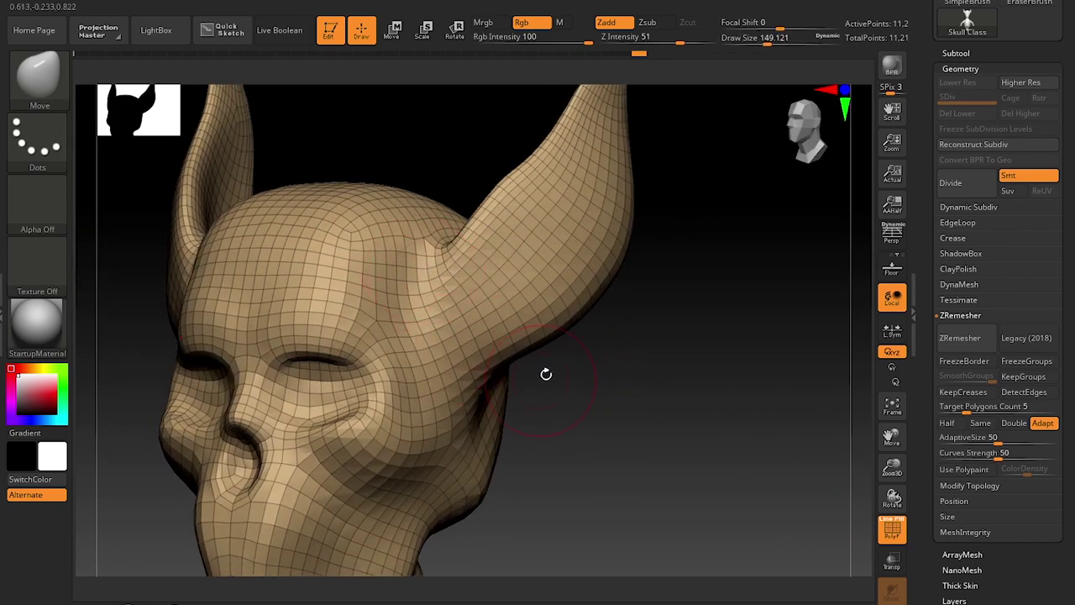
pyautogui.moveTo(622, 437)
pyautogui.mouseDown()
pyautogui.moveTo(705, 365)
pyautogui.moveTo(408, 336)
pyautogui.mouseUp()
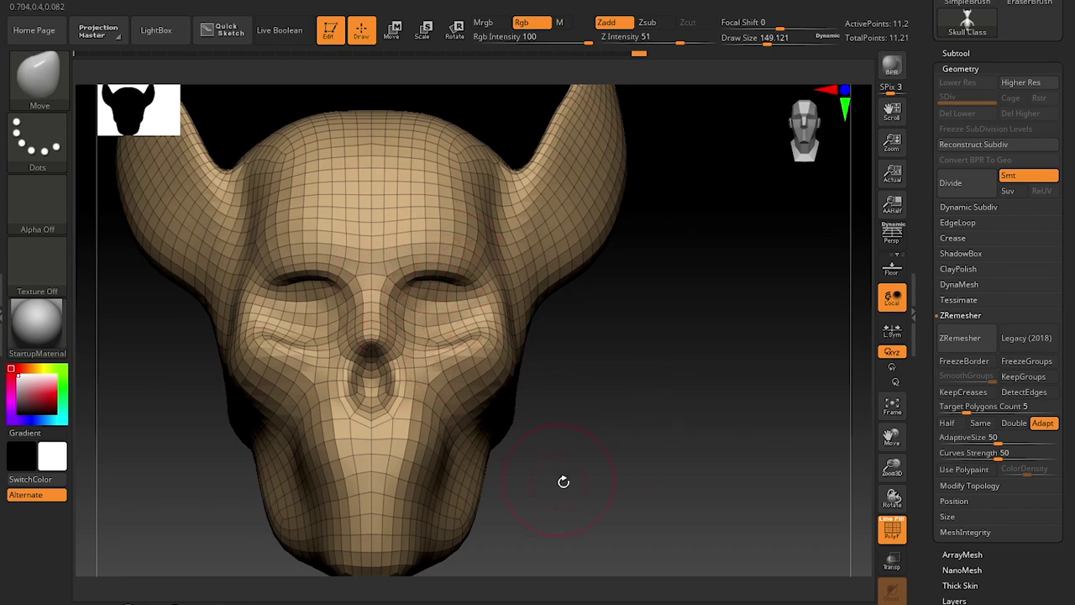
pyautogui.keyDown('alt'); pyautogui.moveTo(563, 479); pyautogui.dragTo(589, 394); pyautogui.keyUp('alt')
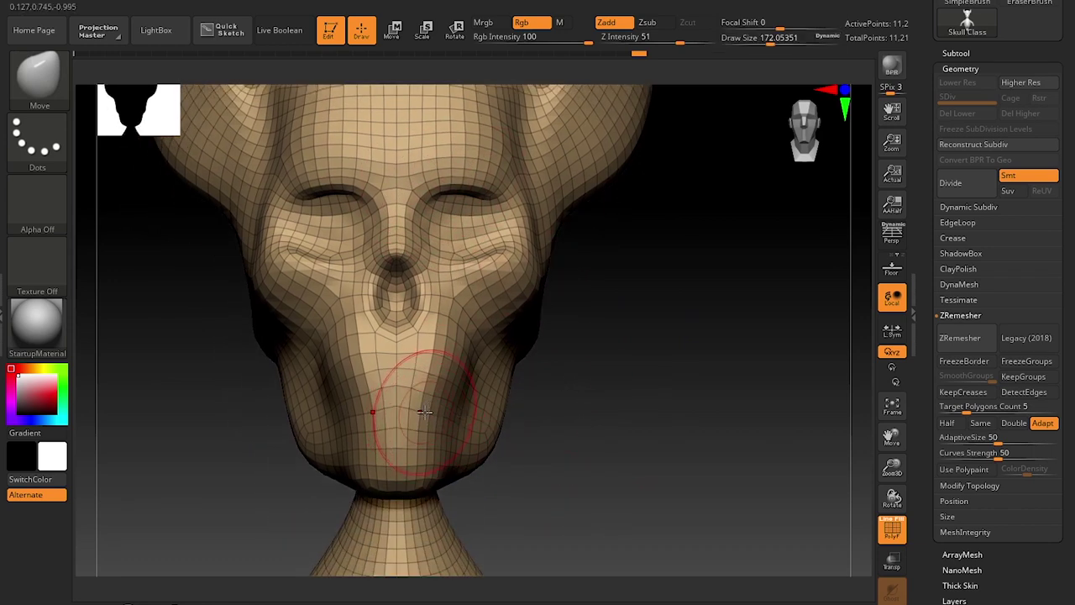
pyautogui.press(']')
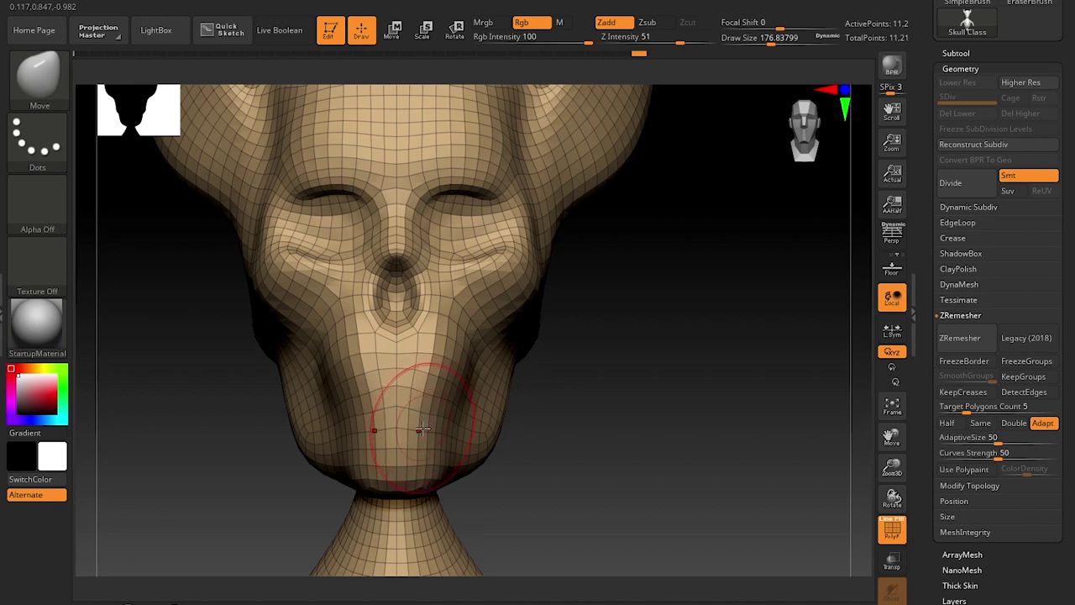
pyautogui.press(']')
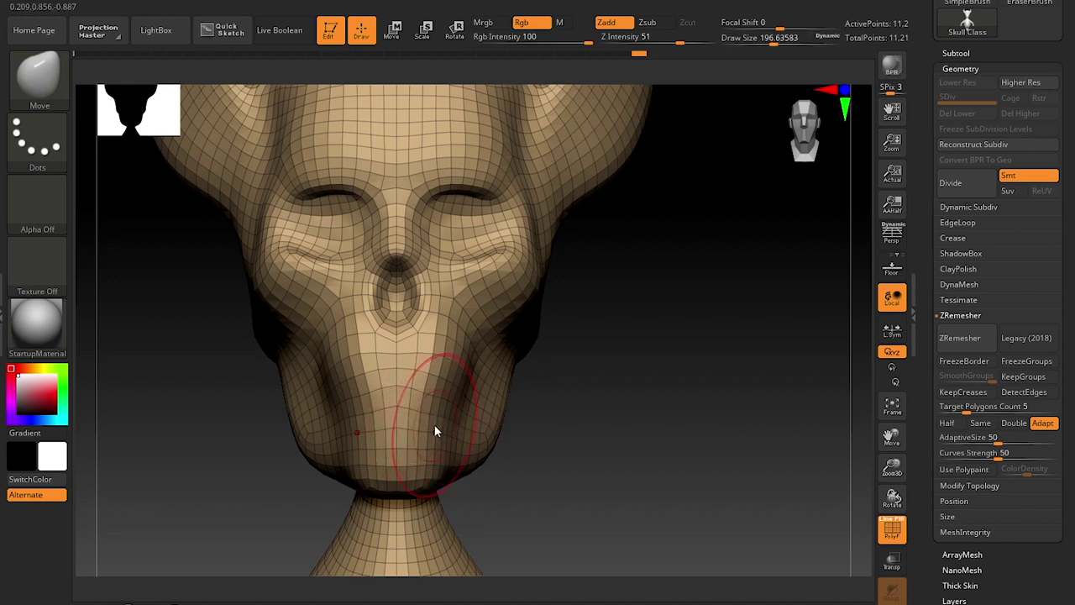
pyautogui.press(']')
pyautogui.keyDown('ctrl'); pyautogui.moveTo(640, 427); pyautogui.dragTo(637, 364, button='right'); pyautogui.keyUp('ctrl')
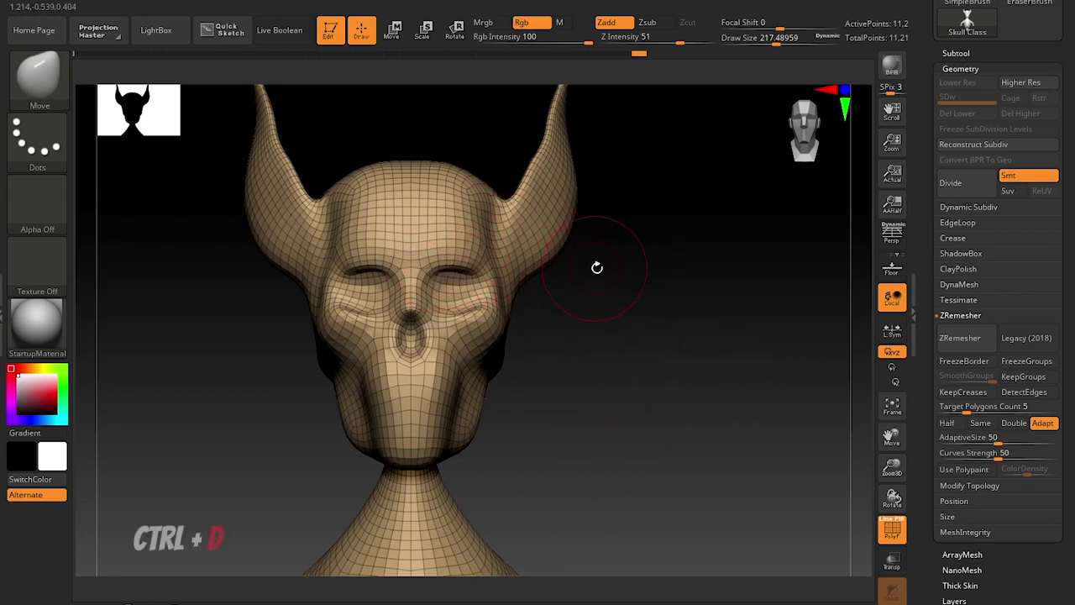
# Divide the remeshed figure three times to reach subdivision level 4, checking the point count between divisions
pyautogui.hotkey('ctrl', 'd')
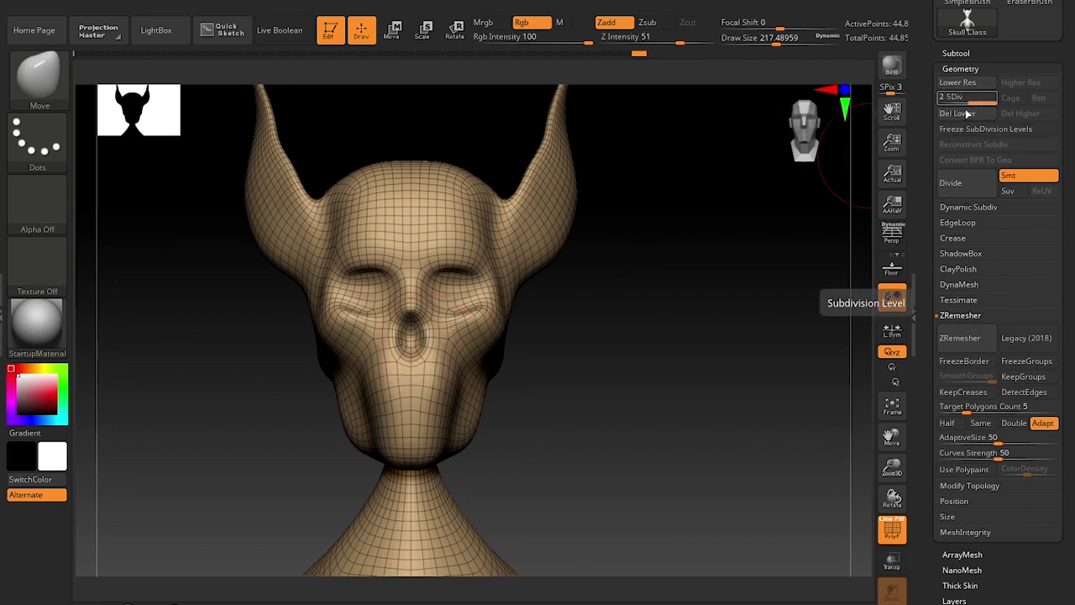
pyautogui.click(912, 288)
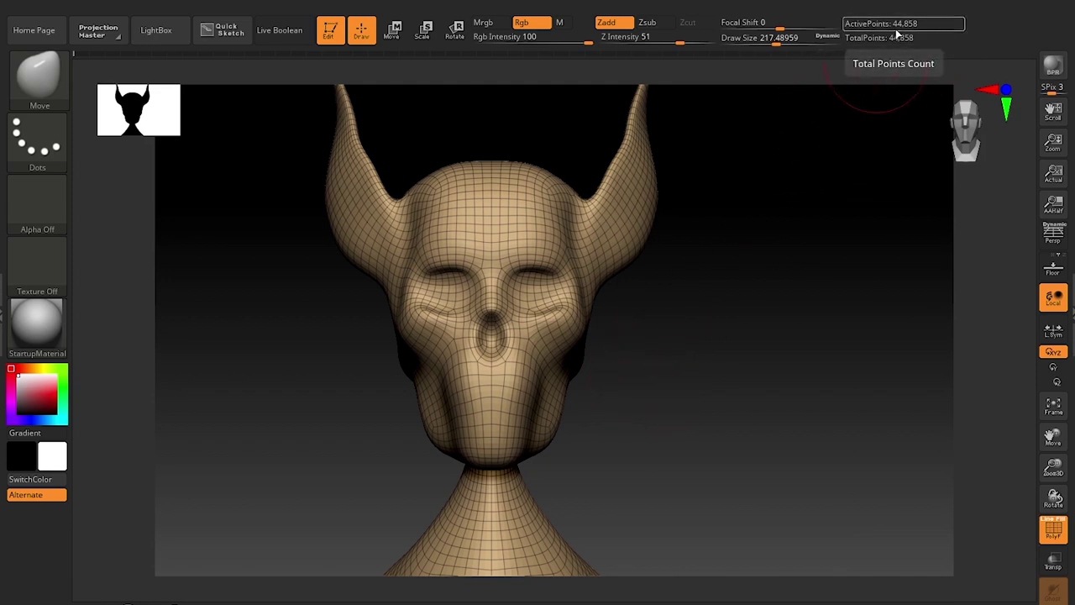
pyautogui.hotkey('ctrl', 'd')
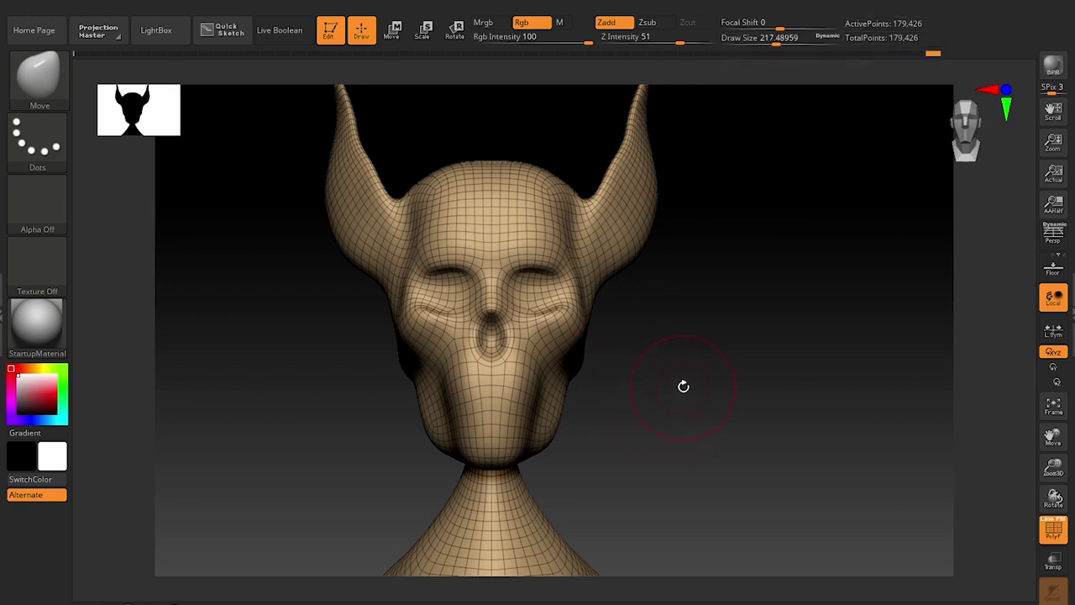
pyautogui.press('d')
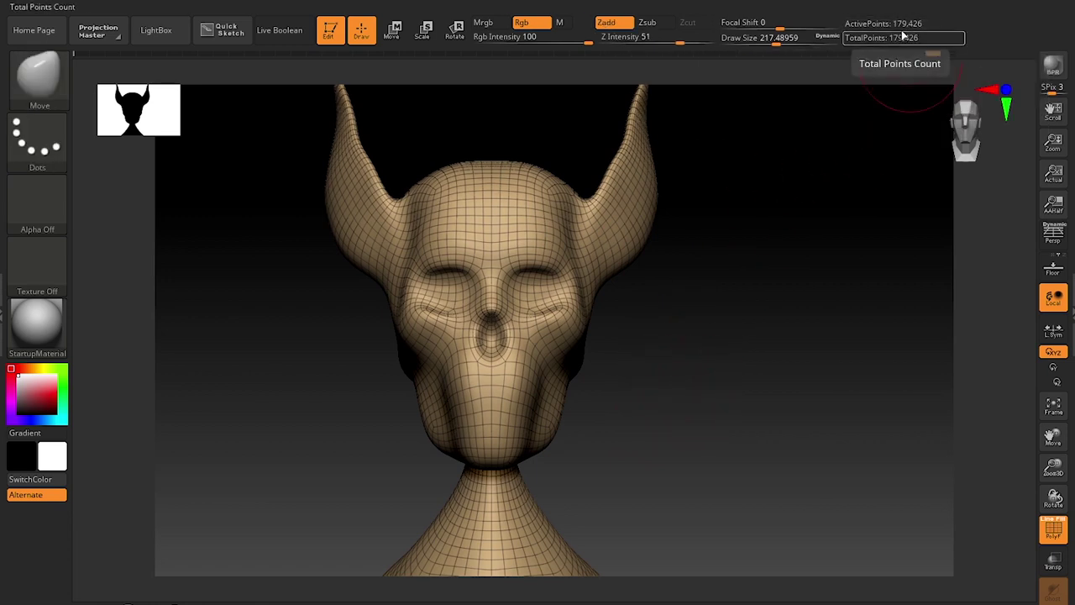
pyautogui.hotkey('shift', 'd')
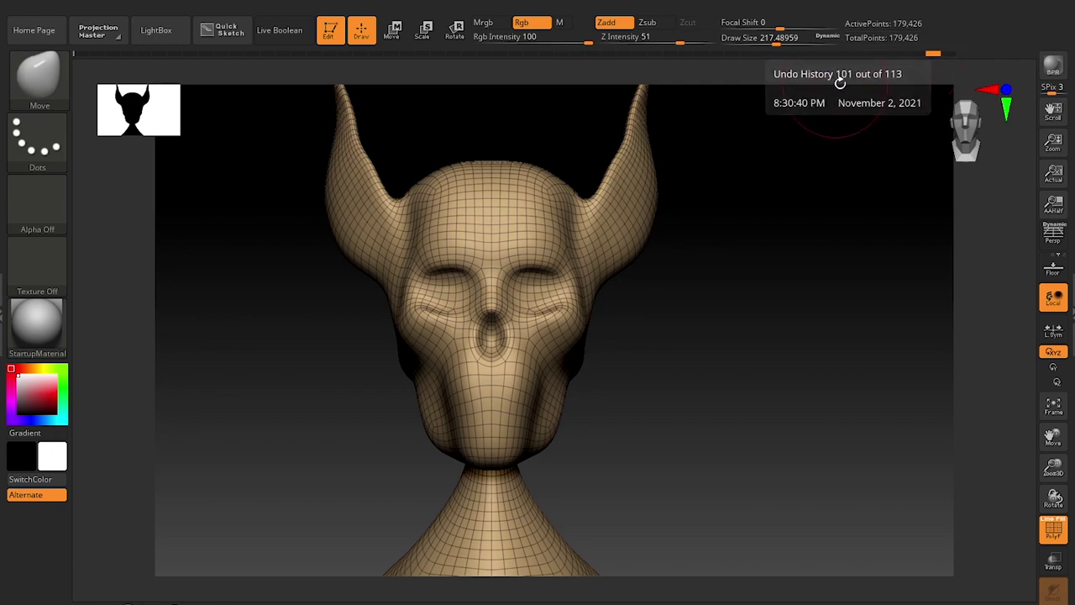
pyautogui.press('d')
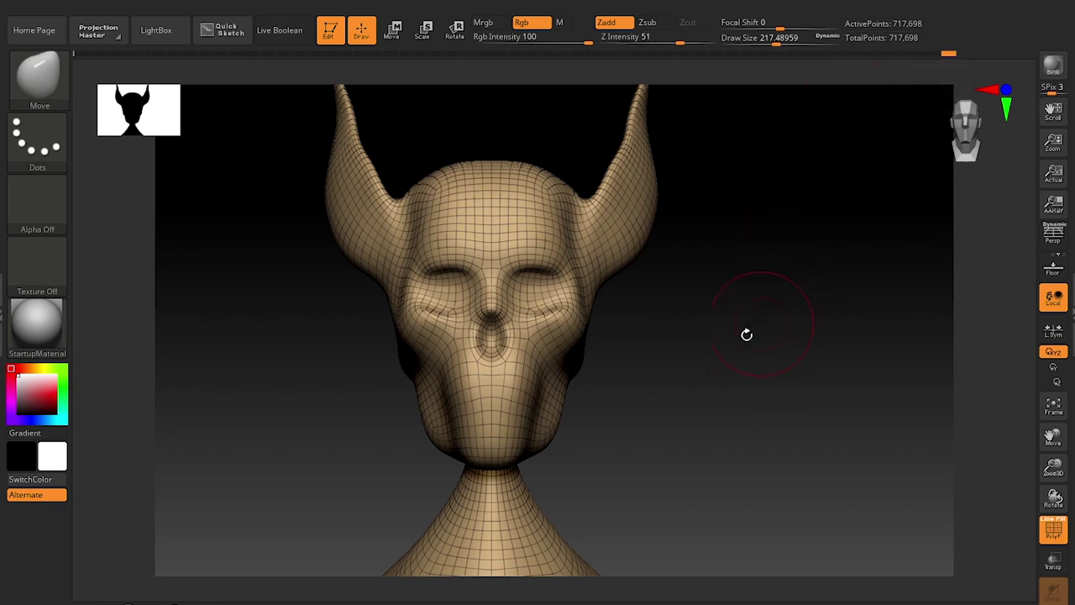
# Lower the figure's subdivision level to 1, return it to 4, and hide the polyframe to see the smooth head
pyautogui.keyDown('alt'); pyautogui.moveTo(759, 391); pyautogui.dragTo(720, 323); pyautogui.keyUp('alt')
pyautogui.keyDown('alt'); pyautogui.moveTo(643, 371); pyautogui.dragTo(653, 259); pyautogui.keyUp('alt')
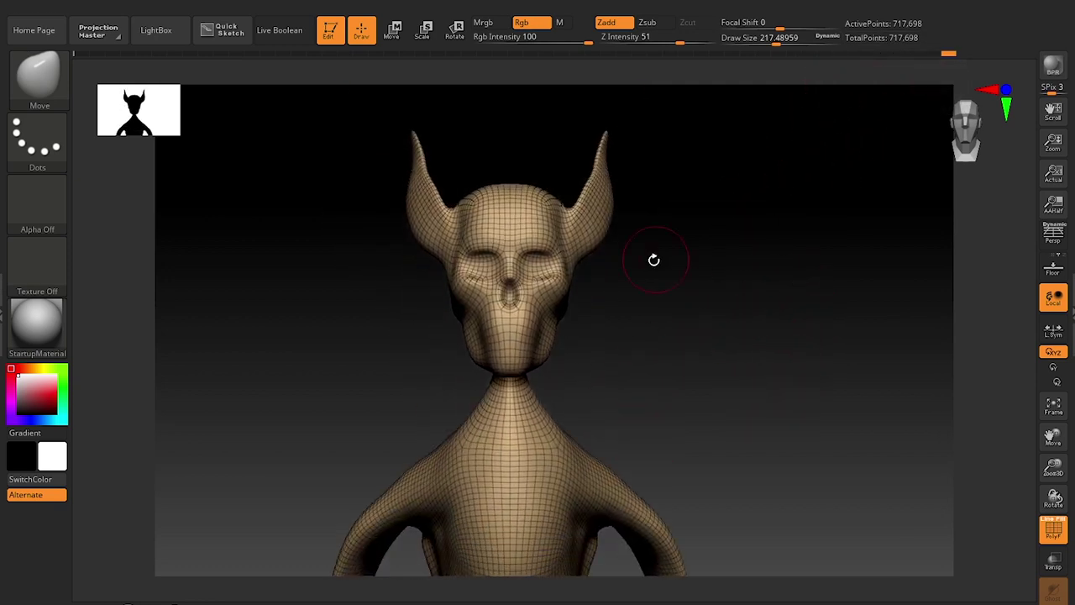
pyautogui.click(1071, 335)
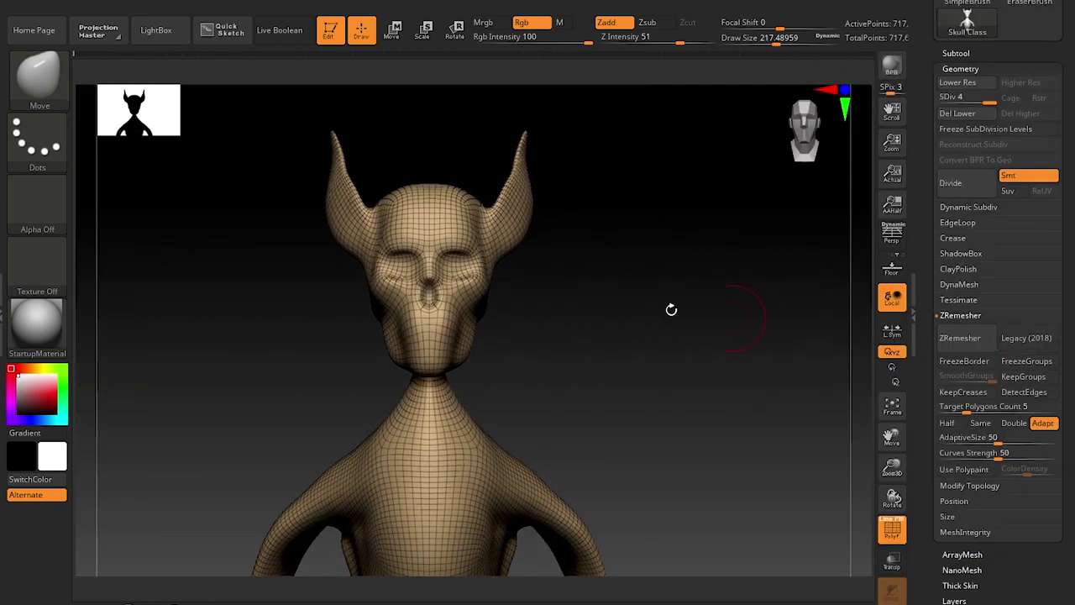
pyautogui.keyDown('alt'); pyautogui.moveTo(652, 294); pyautogui.dragTo(650, 297); pyautogui.keyUp('alt')
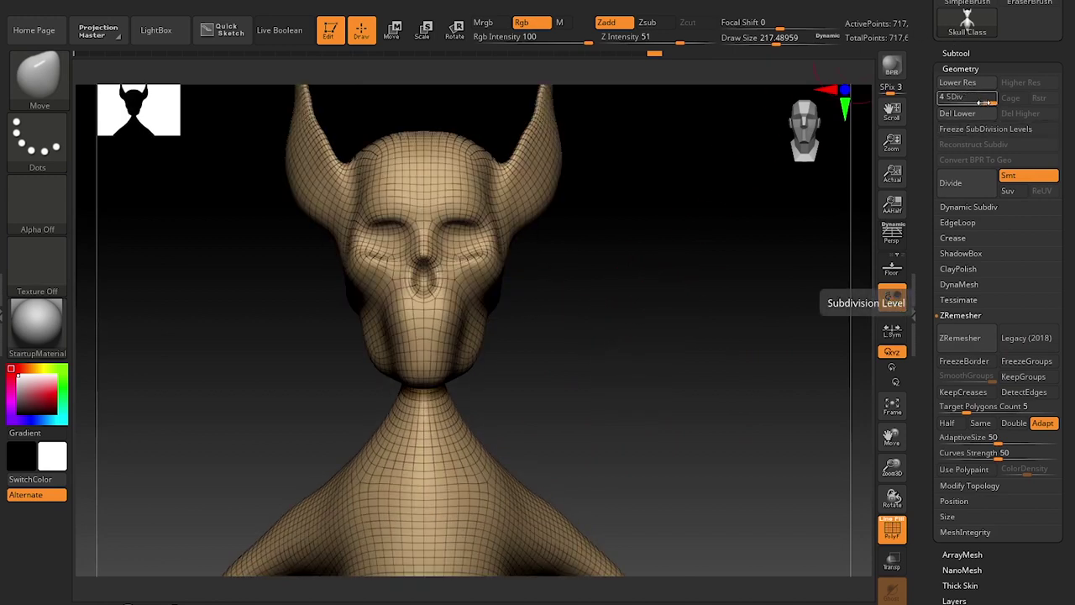
pyautogui.moveTo(988, 102); pyautogui.dragTo(939, 105)
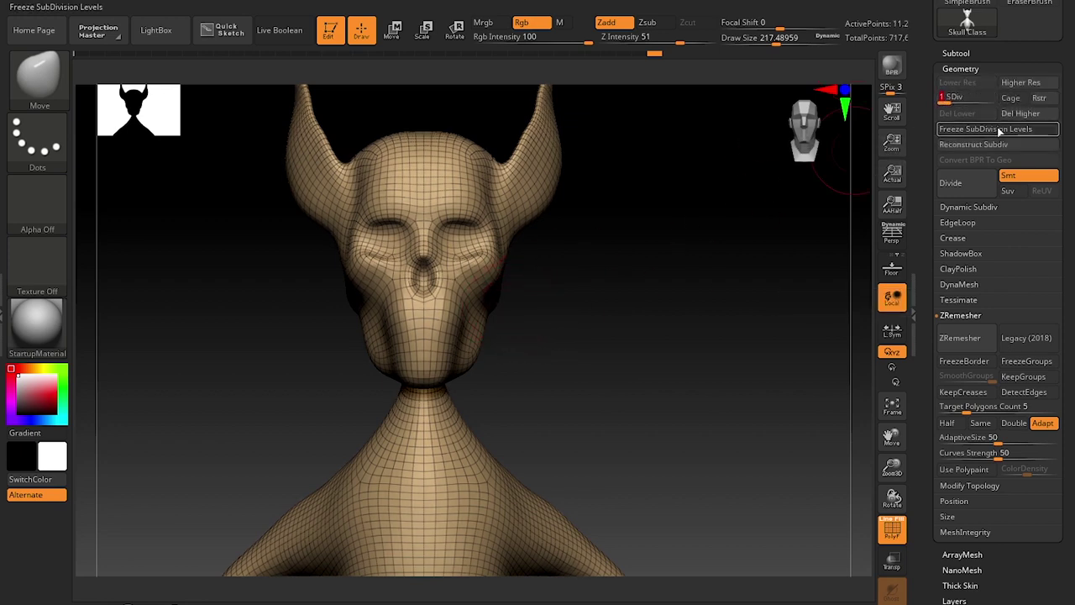
pyautogui.moveTo(943, 104); pyautogui.dragTo(992, 107)
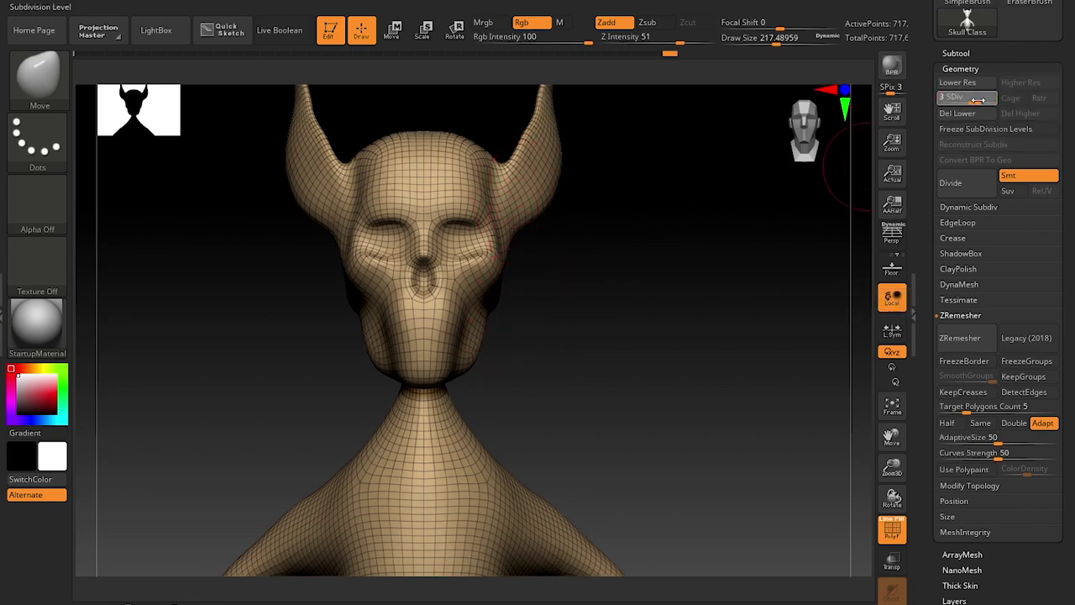
pyautogui.moveTo(984, 109); pyautogui.dragTo(995, 110)
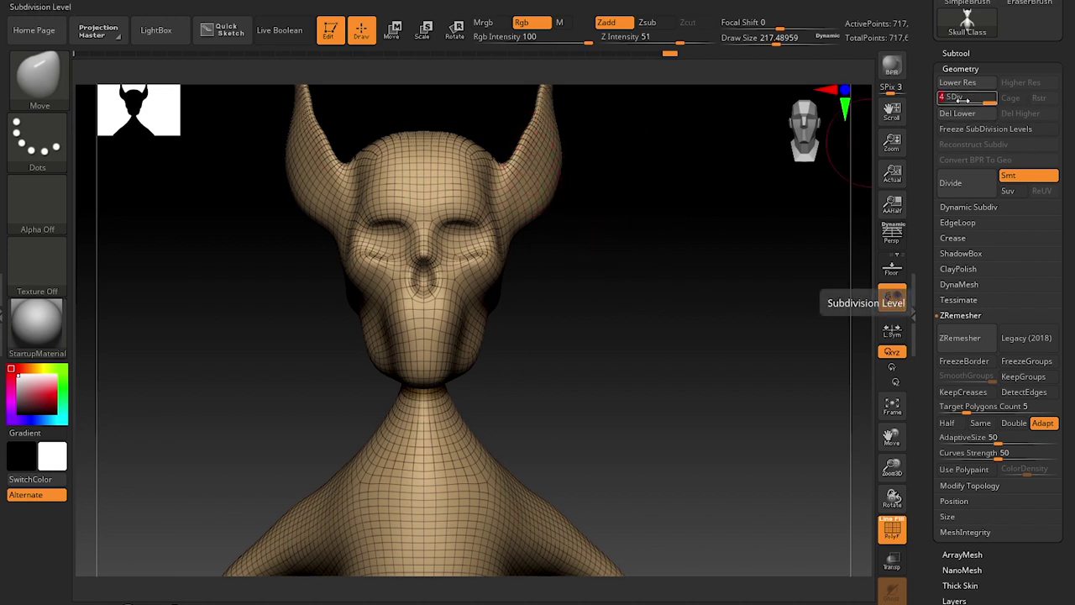
pyautogui.moveTo(732, 224); pyautogui.dragTo(642, 364)
pyautogui.hotkey('shift', 'f')
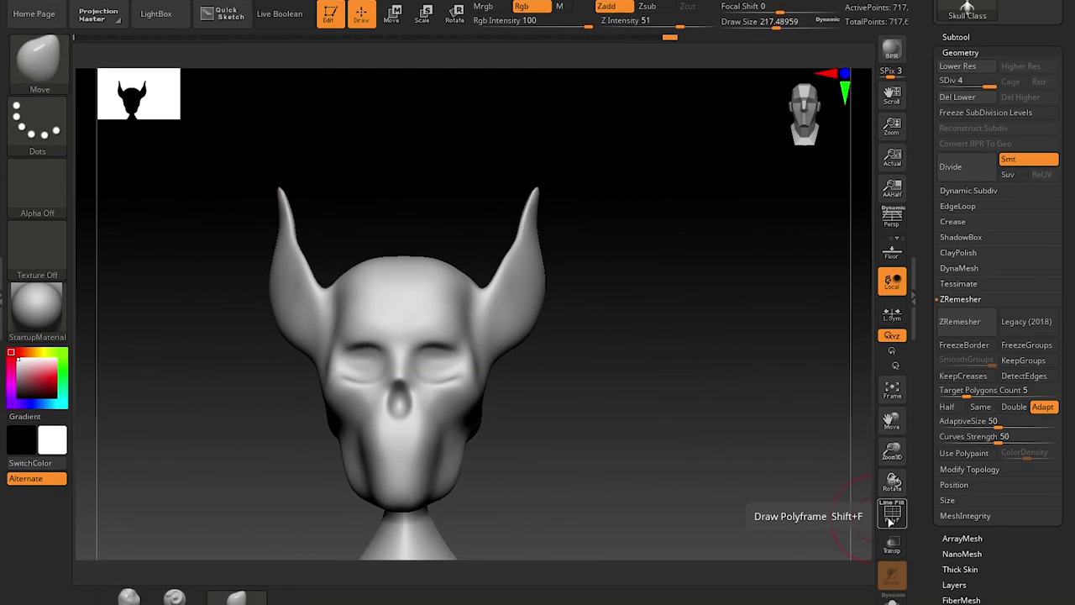
# Carve symmetrical hollows into the inner ears using inward Clay brush strokes at a draw size of about 202
pyautogui.moveTo(580, 321); pyautogui.dragTo(583, 346)
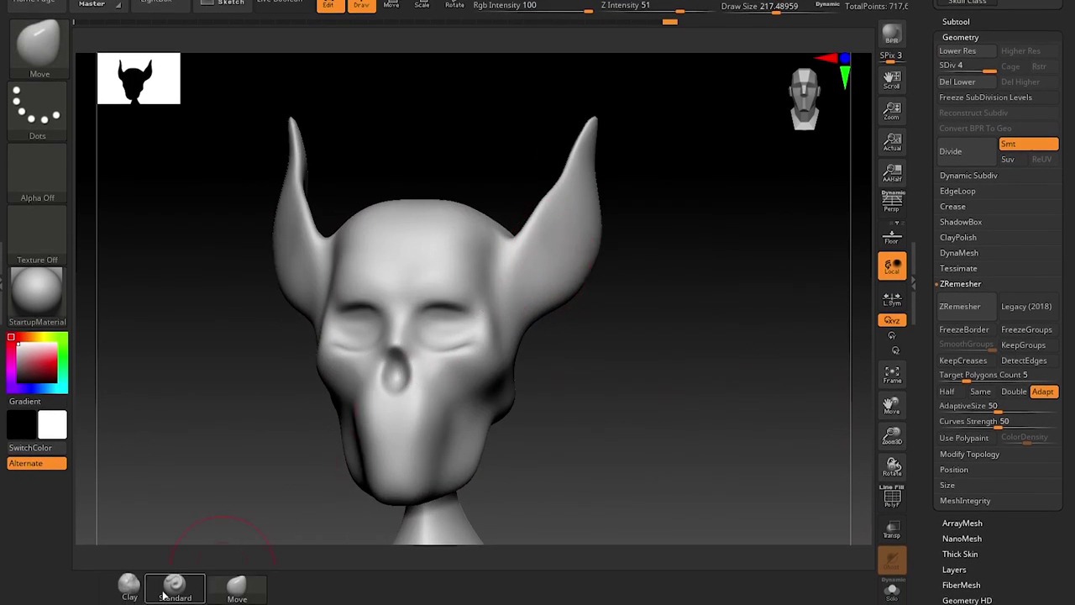
pyautogui.click(129, 586)
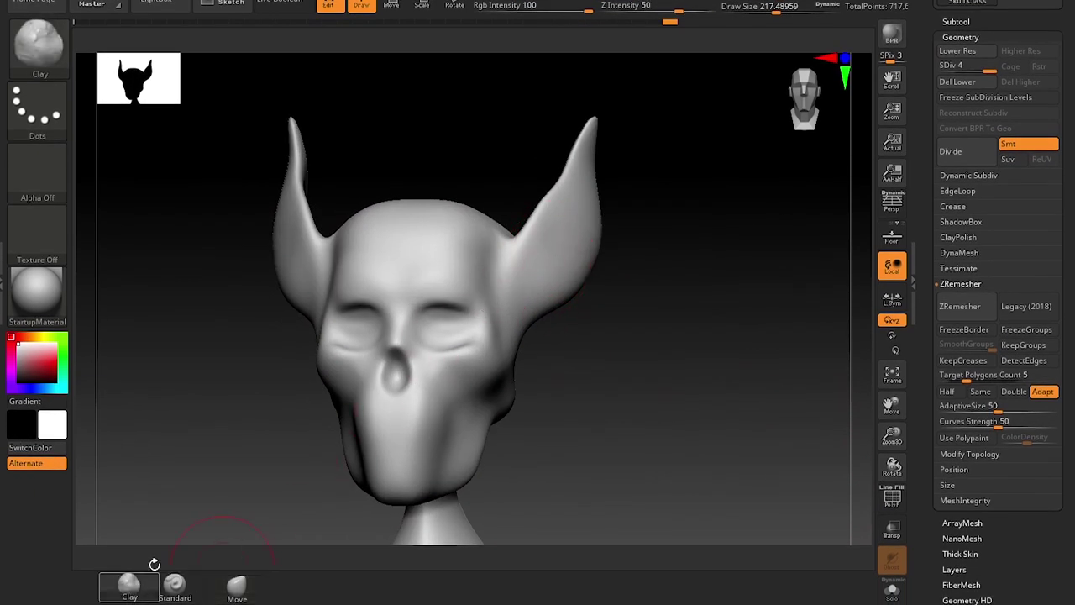
pyautogui.press('s')
pyautogui.click(568, 204)
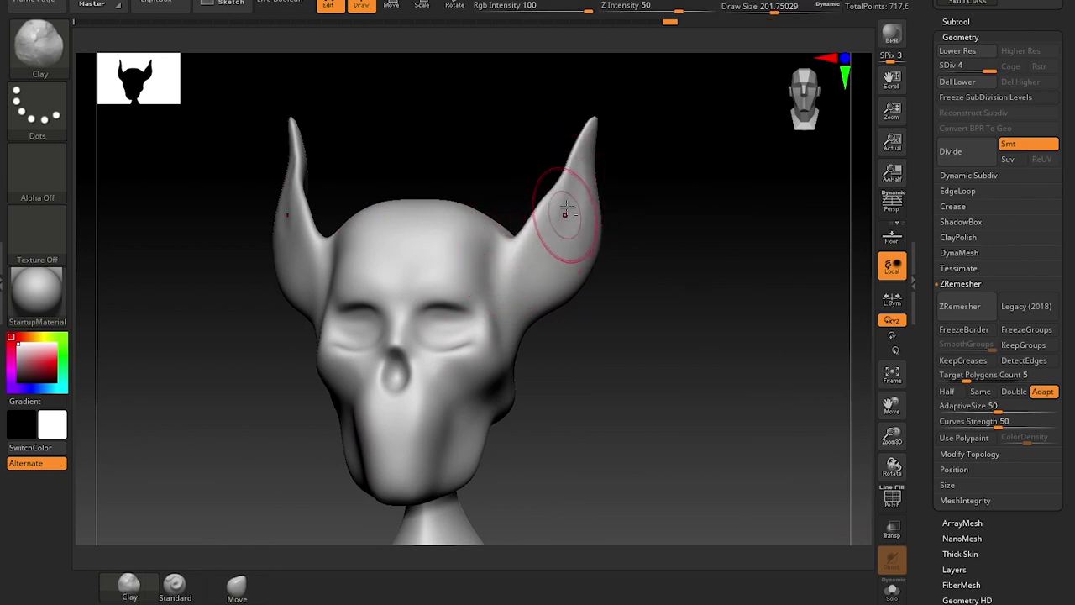
pyautogui.keyDown('alt'); pyautogui.moveTo(566, 208); pyautogui.dragTo(554, 277); pyautogui.keyUp('alt')
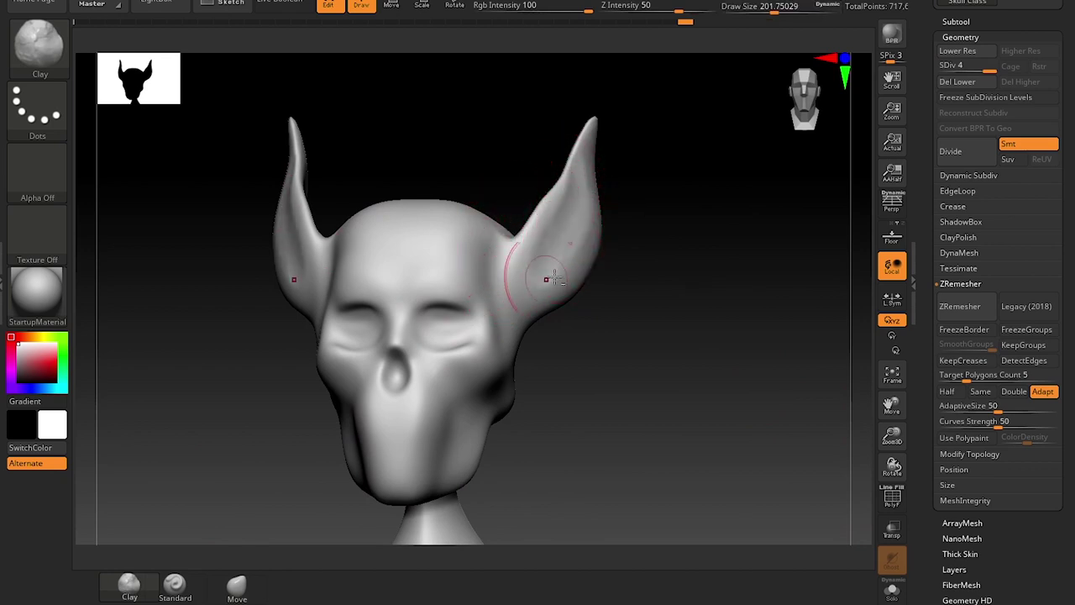
pyautogui.moveTo(575, 199)
pyautogui.keyDown('alt'); pyautogui.mouseDown()
pyautogui.moveTo(571, 257)
pyautogui.moveTo(548, 280)
pyautogui.moveTo(561, 244)
pyautogui.moveTo(550, 281)
pyautogui.moveTo(550, 242)
pyautogui.moveTo(534, 279)
pyautogui.moveTo(566, 241)
pyautogui.moveTo(571, 179)
pyautogui.moveTo(561, 169)
pyautogui.mouseUp(); pyautogui.keyUp('alt')
# Refine the upper inner ears with finer Clay strokes at draw sizes of about 97 and 77
pyautogui.press('s')
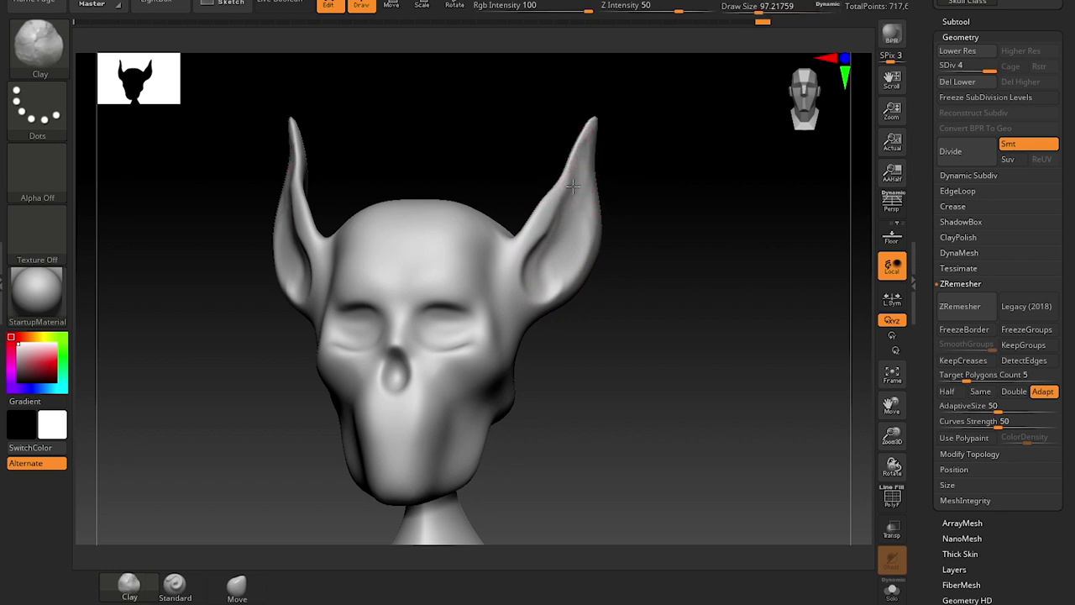
pyautogui.press('s')
pyautogui.moveTo(576, 153); pyautogui.dragTo(564, 153)
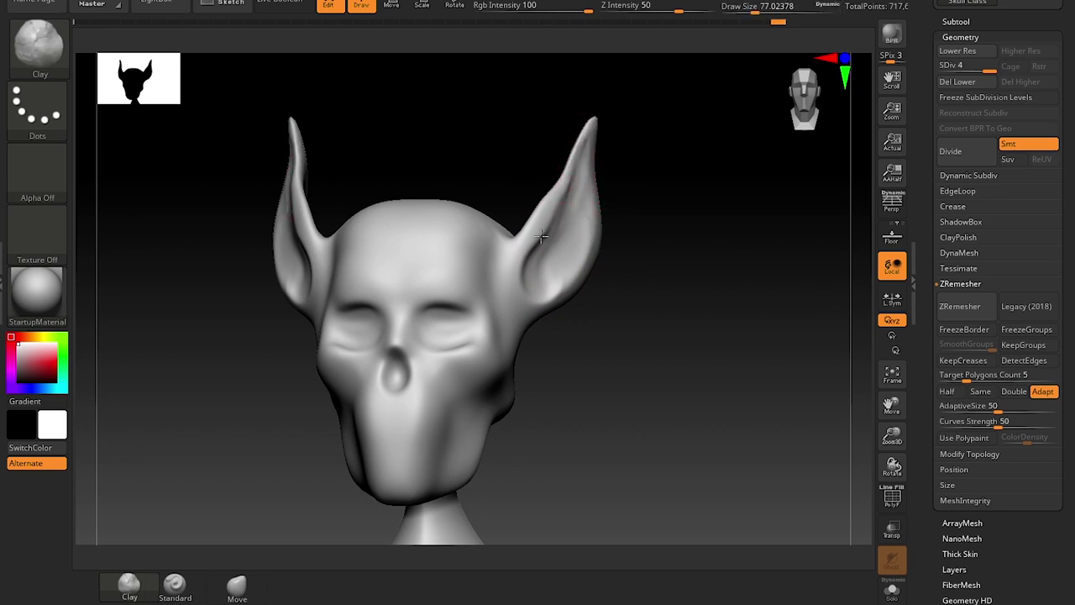
pyautogui.moveTo(609, 345)
pyautogui.keyDown('shift'); pyautogui.mouseDown()
pyautogui.moveTo(549, 329)
pyautogui.moveTo(557, 328)
pyautogui.mouseUp(); pyautogui.keyUp('shift')
pyautogui.press('s')
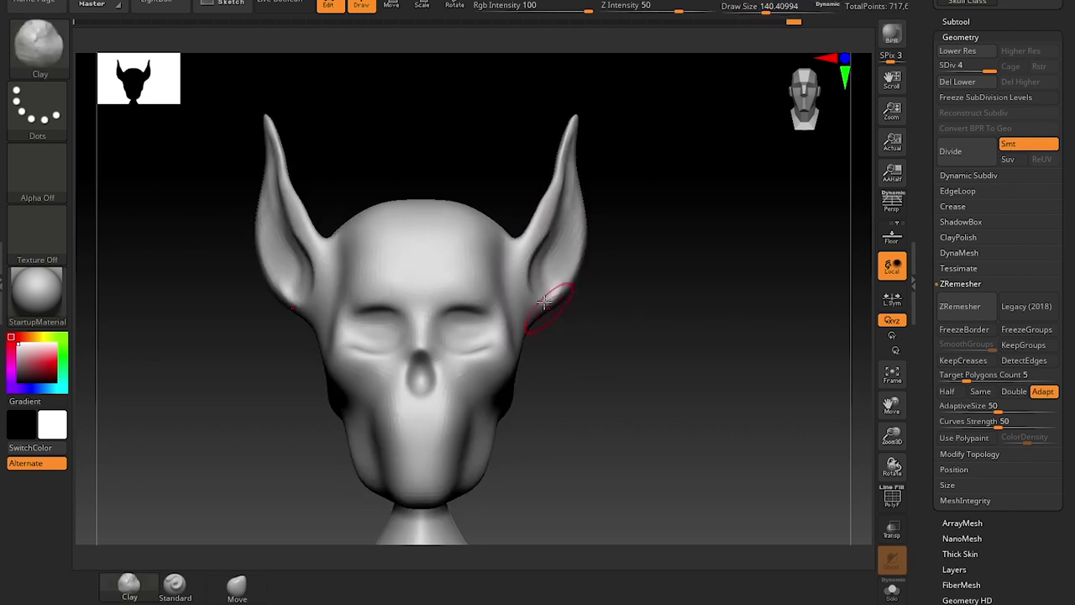
# Try widening the ears with the Move brush at subdivision level 4 and a draw size of about 351, and undo the stroke
pyautogui.click(186, 595)
pyautogui.press('s')
pyautogui.moveTo(494, 247); pyautogui.dragTo(507, 245)
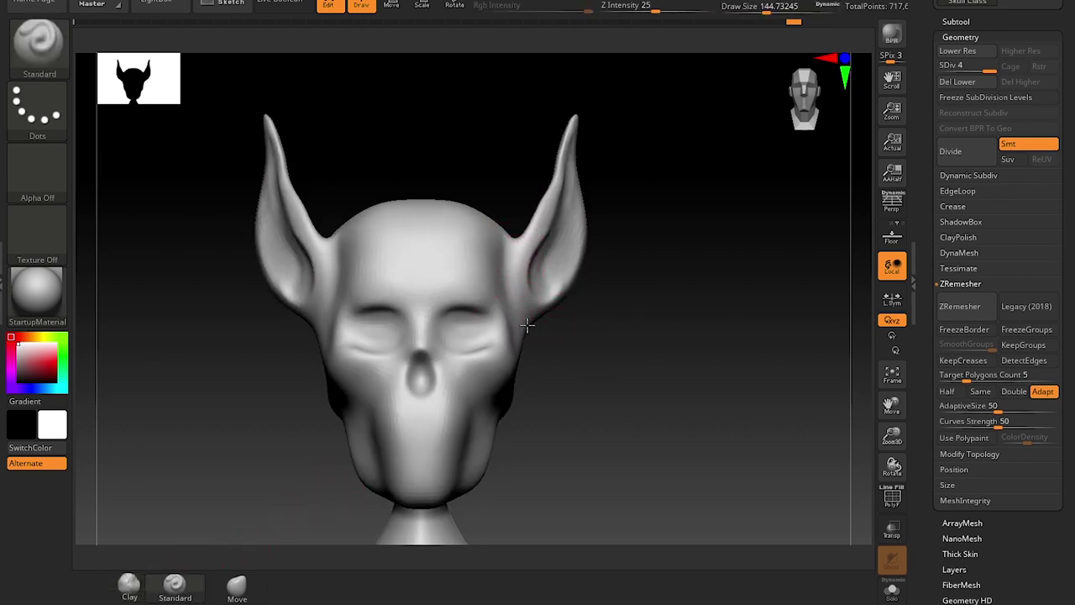
pyautogui.moveTo(598, 381); pyautogui.dragTo(547, 376)
pyautogui.click(237, 585)
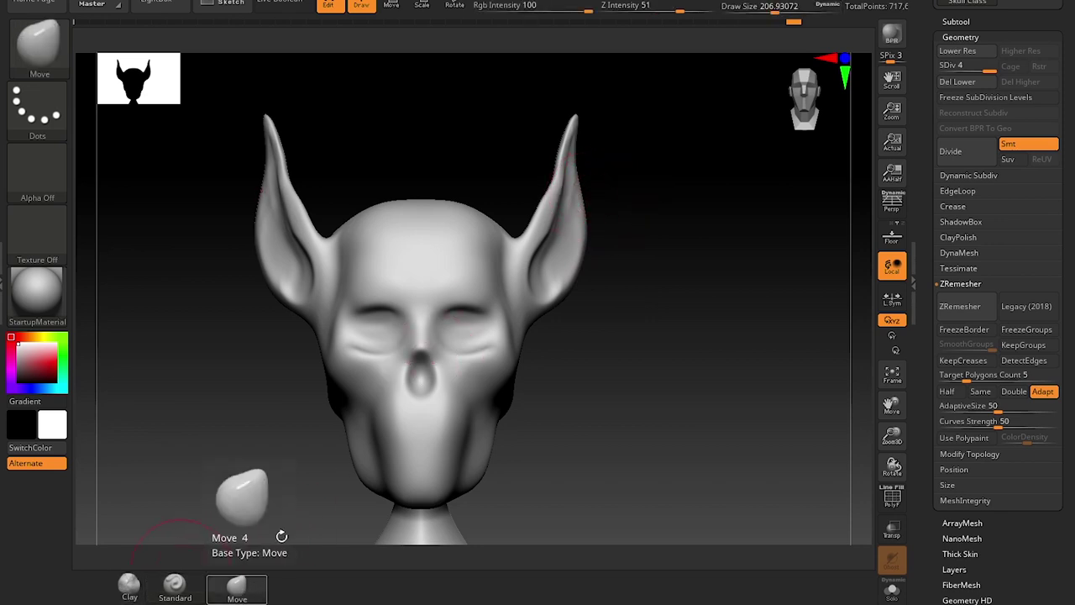
pyautogui.press('s')
pyautogui.moveTo(562, 224); pyautogui.dragTo(590, 219)
pyautogui.press(']')
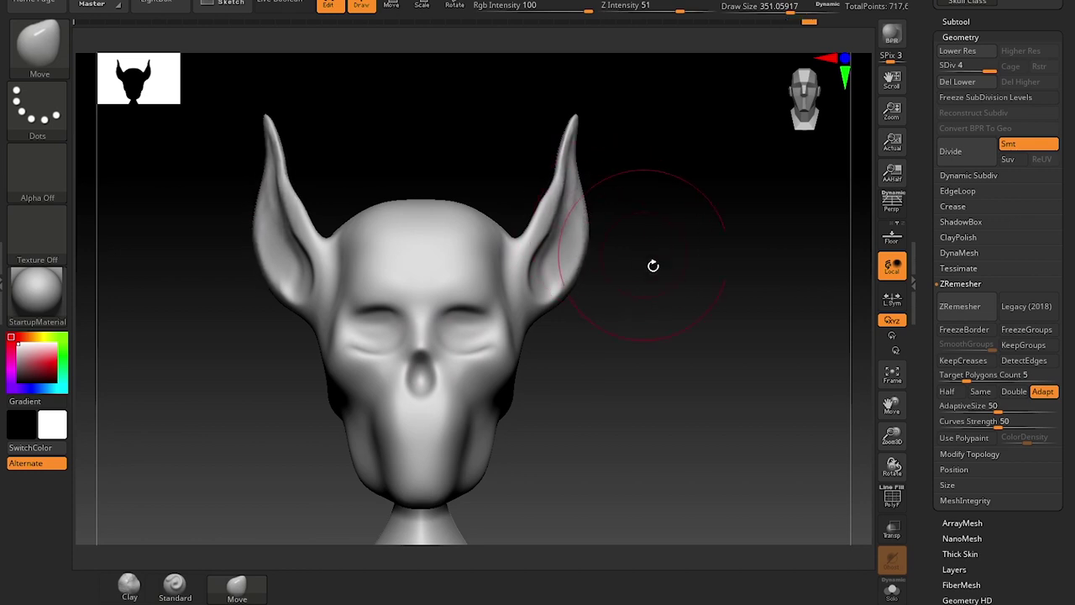
pyautogui.hotkey('ctrl', 'z')
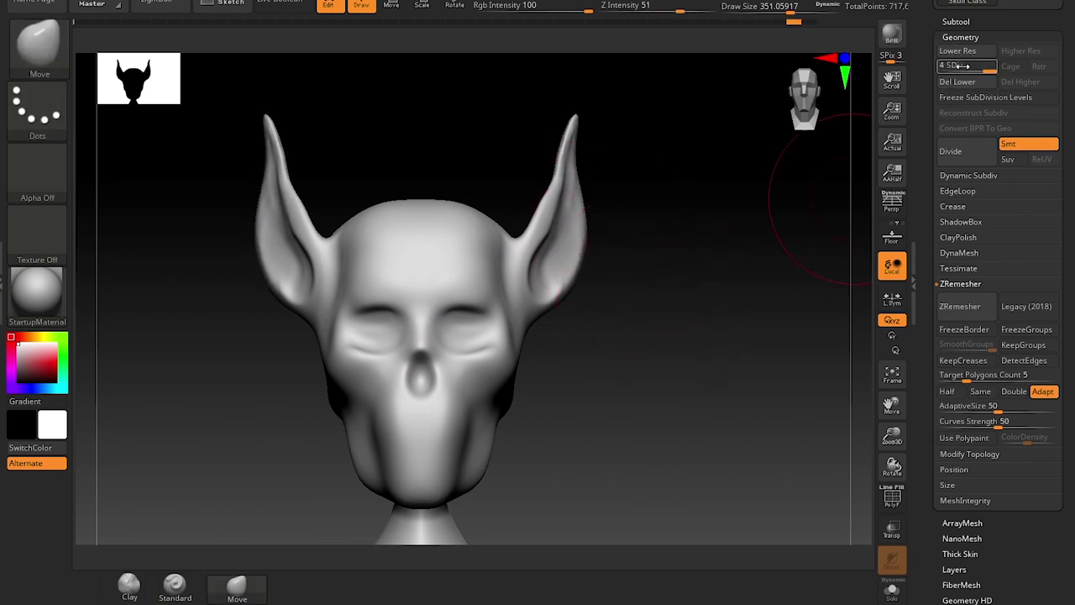
# Set the figure to subdivision level 1 with the polyframe displayed, comparing its mesh against level 3
pyautogui.moveTo(988, 71); pyautogui.dragTo(972, 71)
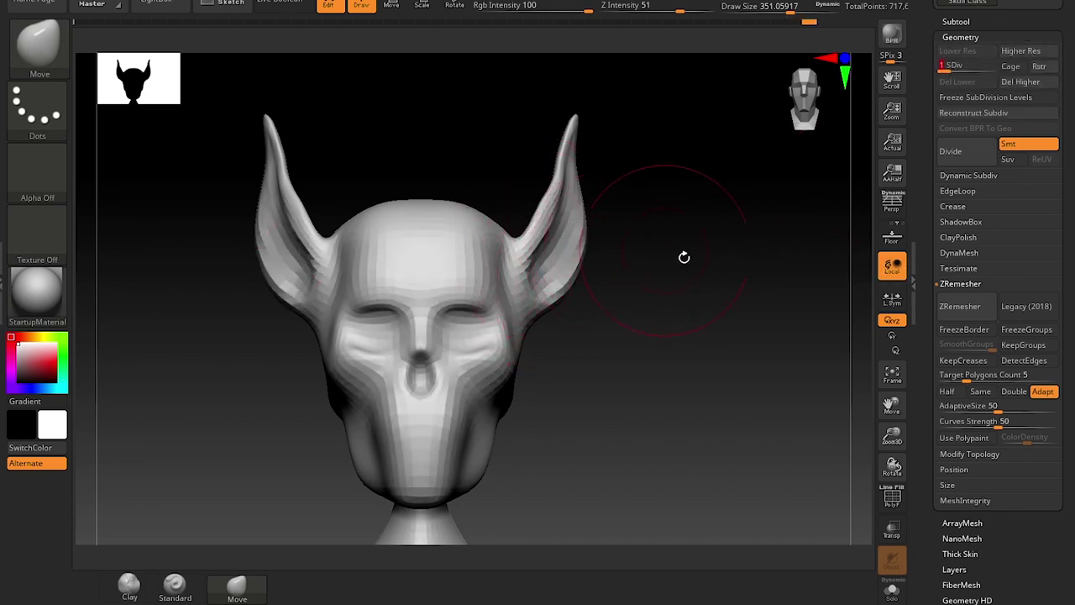
pyautogui.click(892, 502)
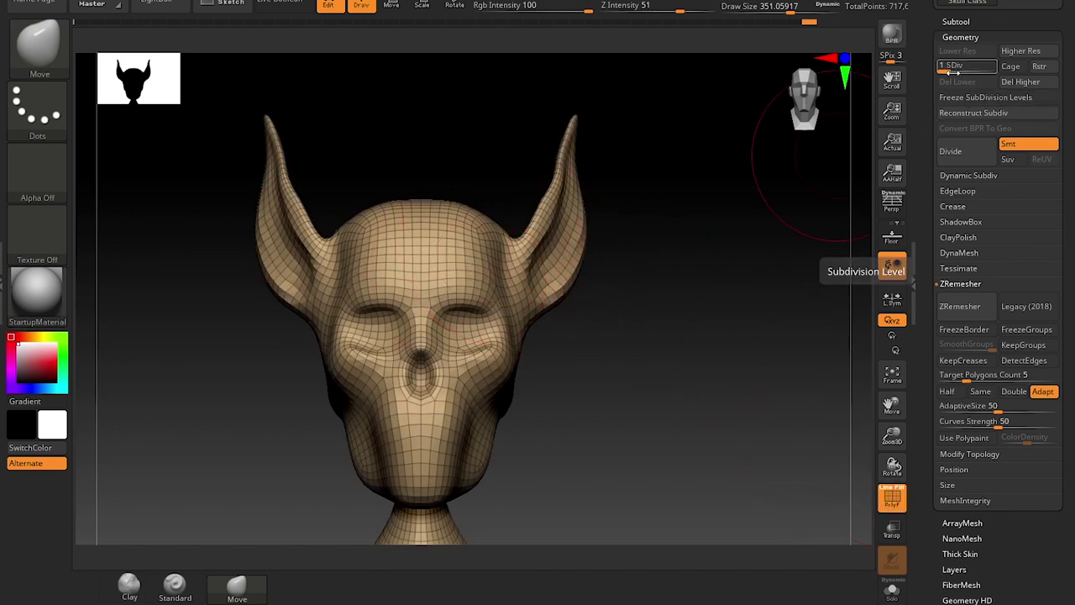
pyautogui.moveTo(951, 67); pyautogui.dragTo(968, 71)
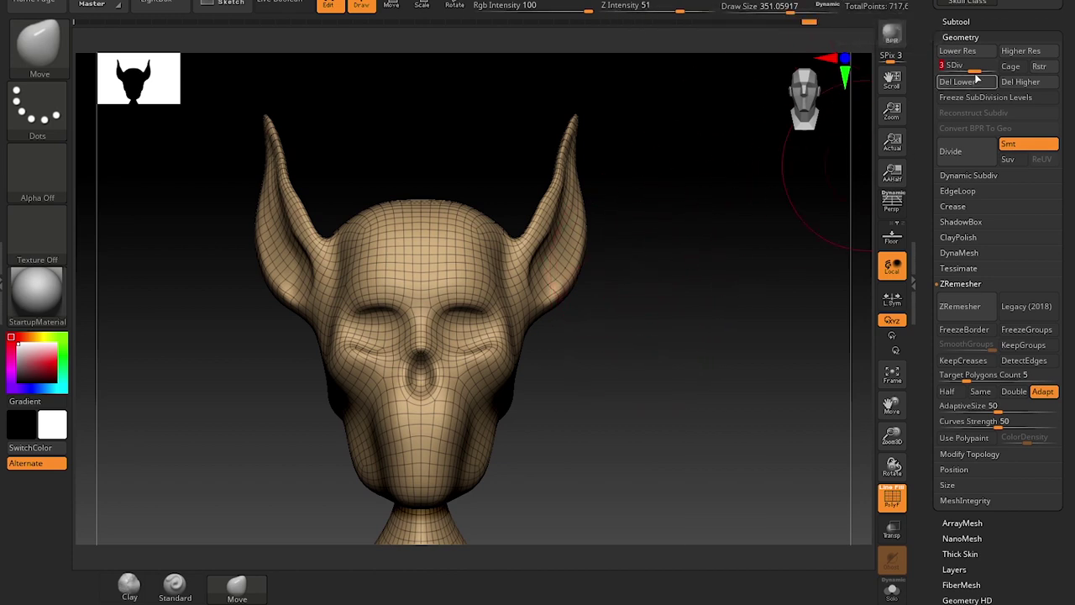
pyautogui.moveTo(972, 67); pyautogui.dragTo(940, 68)
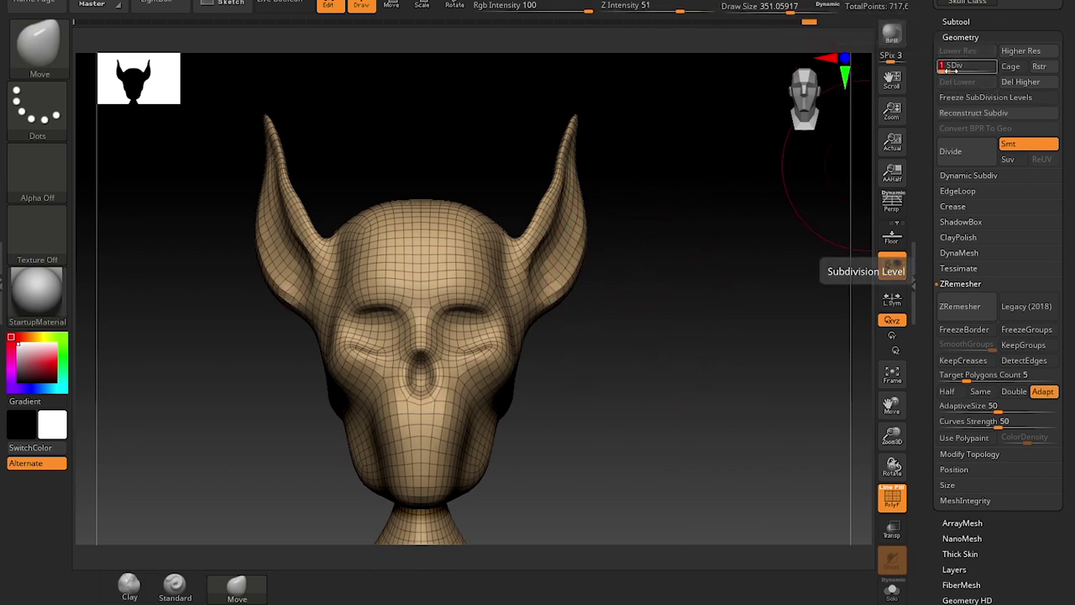
# Pull the outer edges of both ears outward with the Move brush at subdivision level 1
pyautogui.press('s')
pyautogui.moveTo(581, 252); pyautogui.dragTo(588, 277)
pyautogui.press('[')
pyautogui.moveTo(581, 218); pyautogui.dragTo(595, 221)
# Reshape the inner edges of both ears into a curved profile with the Move brush, varying its draw size
pyautogui.press('s')
pyautogui.moveTo(551, 233)
pyautogui.mouseDown()
pyautogui.moveTo(533, 221)
pyautogui.moveTo(551, 177)
pyautogui.mouseUp()
pyautogui.press('s')
pyautogui.press('s')
pyautogui.click(559, 179)
pyautogui.press('s')
pyautogui.click(544, 186)
pyautogui.moveTo(538, 220)
pyautogui.mouseDown()
pyautogui.moveTo(537, 230)
pyautogui.moveTo(542, 198)
pyautogui.moveTo(543, 220)
pyautogui.mouseUp()
pyautogui.press('s')
pyautogui.click(549, 233)
# Flare the ear tips outward and nudge the lower ear and jaw edges inward with the Move brush
pyautogui.moveTo(580, 119); pyautogui.dragTo(600, 109)
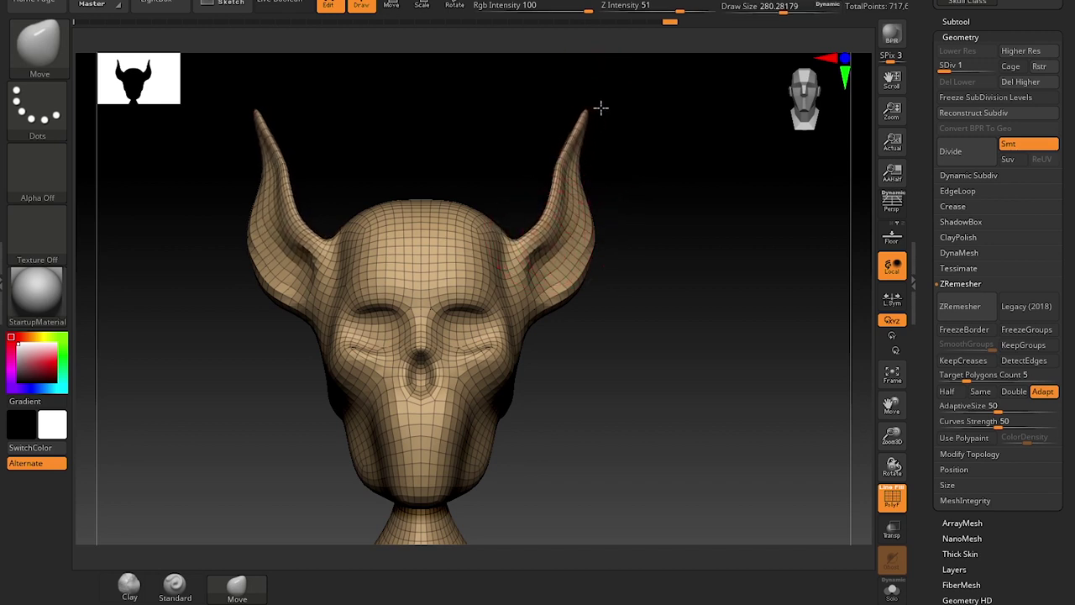
pyautogui.press('[')
pyautogui.moveTo(546, 306); pyautogui.dragTo(540, 307)
pyautogui.press('s')
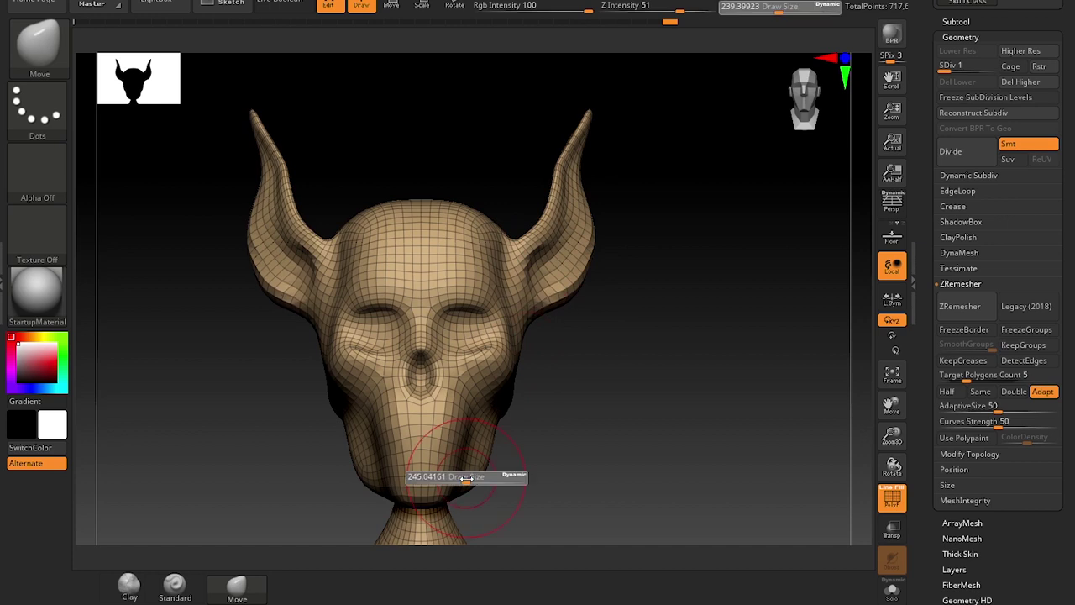
pyautogui.click(473, 478)
pyautogui.moveTo(476, 490); pyautogui.dragTo(472, 486)
# Reshape the neck base, shoulders and upper chest with the Move brush at draw sizes of about 393 and 358
pyautogui.keyDown('alt'); pyautogui.moveTo(527, 523); pyautogui.dragTo(589, 284); pyautogui.keyUp('alt')
pyautogui.press(']')
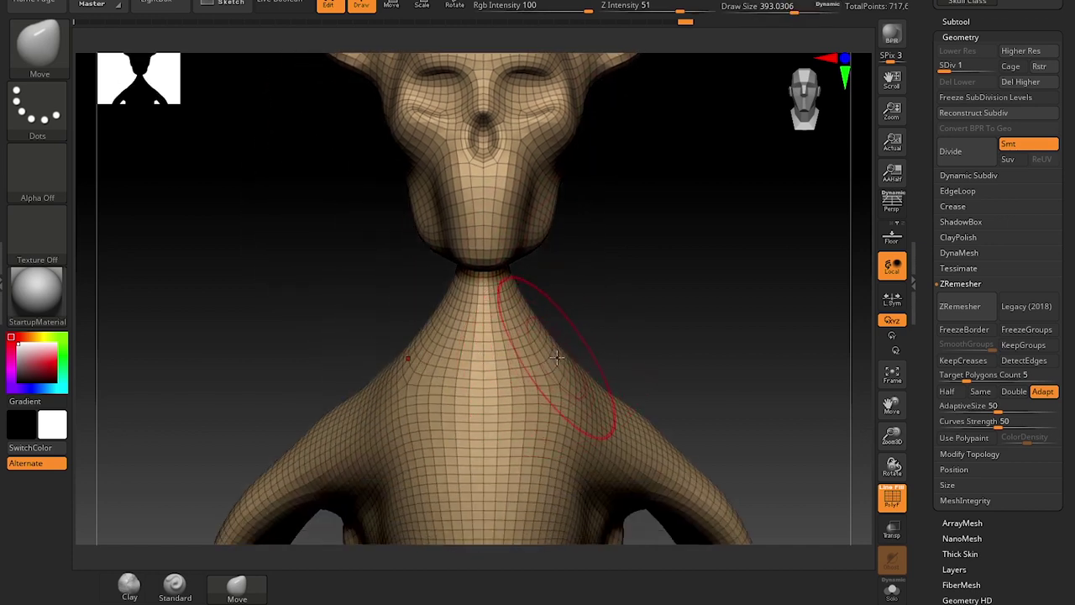
pyautogui.moveTo(546, 369)
pyautogui.mouseDown()
pyautogui.moveTo(531, 370)
pyautogui.moveTo(537, 362)
pyautogui.mouseUp()
pyautogui.moveTo(587, 388); pyautogui.dragTo(600, 378)
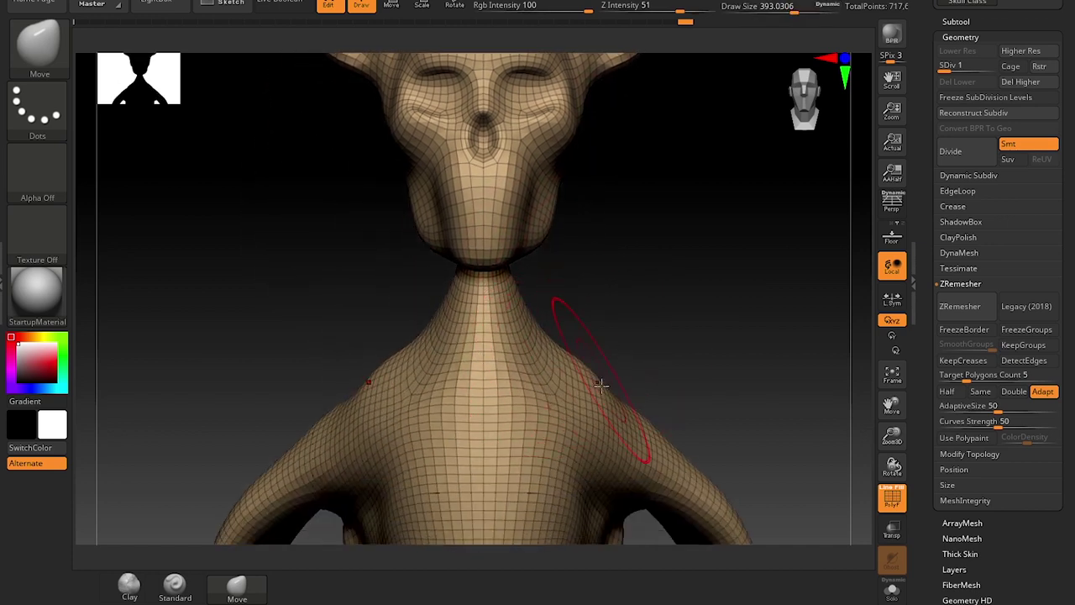
pyautogui.press('s')
pyautogui.click(524, 390)
pyautogui.moveTo(494, 384); pyautogui.dragTo(493, 416)
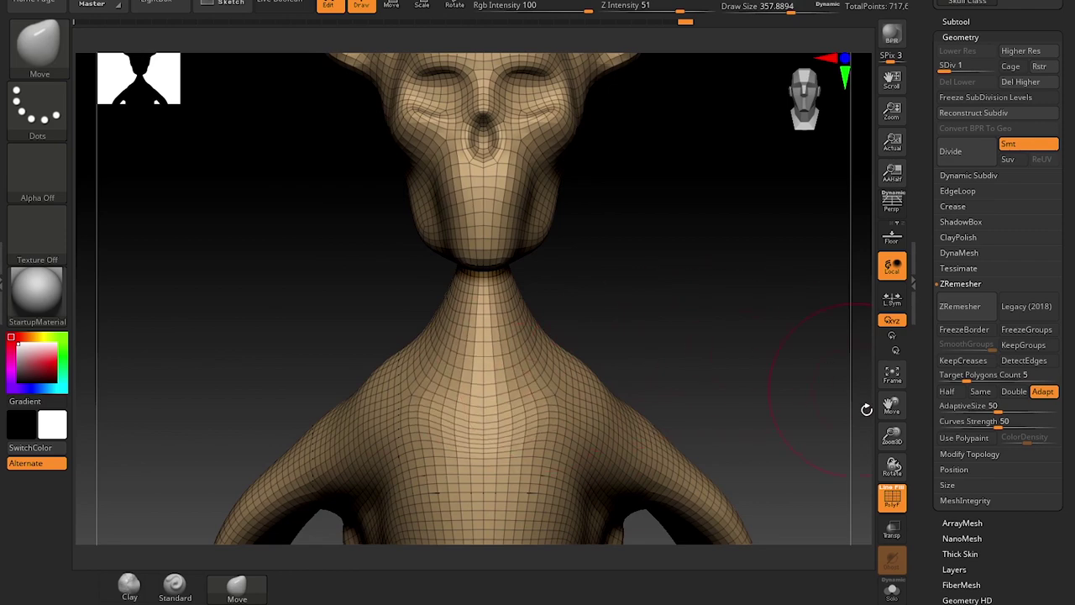
# Hide the polyframe and adjust the chest, shoulders and arms from an angled view with the Move brush
pyautogui.click(892, 499)
pyautogui.moveTo(765, 362); pyautogui.dragTo(706, 350)
pyautogui.press('s')
pyautogui.moveTo(504, 379); pyautogui.dragTo(504, 361)
pyautogui.moveTo(439, 436)
pyautogui.mouseDown()
pyautogui.moveTo(557, 358)
pyautogui.moveTo(608, 388)
pyautogui.mouseUp()
pyautogui.moveTo(629, 434); pyautogui.dragTo(656, 439)
pyautogui.keyDown('alt'); pyautogui.moveTo(692, 382); pyautogui.dragTo(689, 321); pyautogui.keyUp('alt')
pyautogui.press(']')
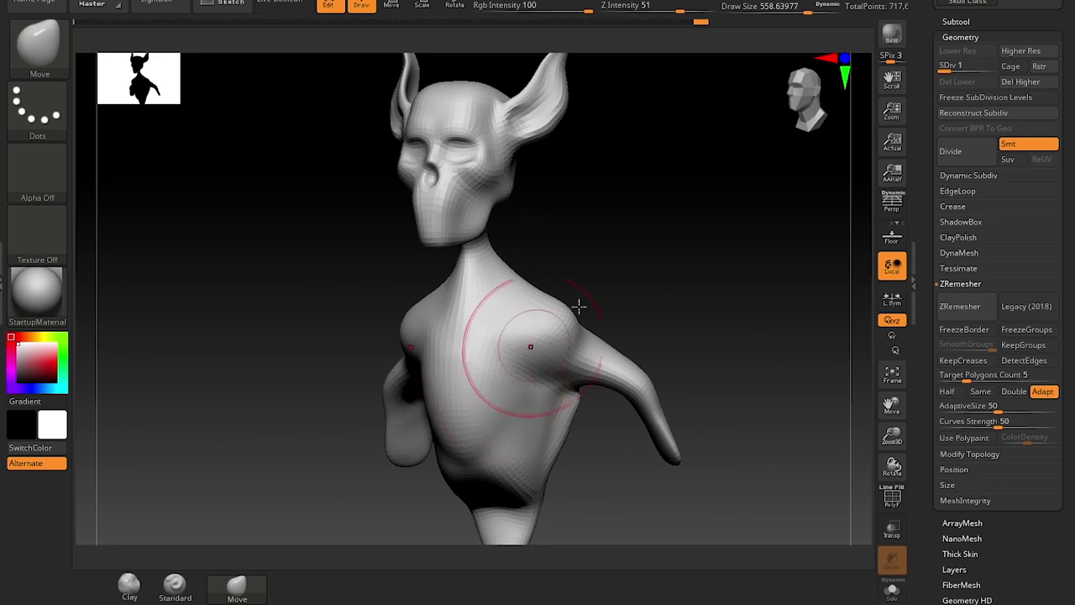
pyautogui.moveTo(534, 229); pyautogui.dragTo(487, 206)
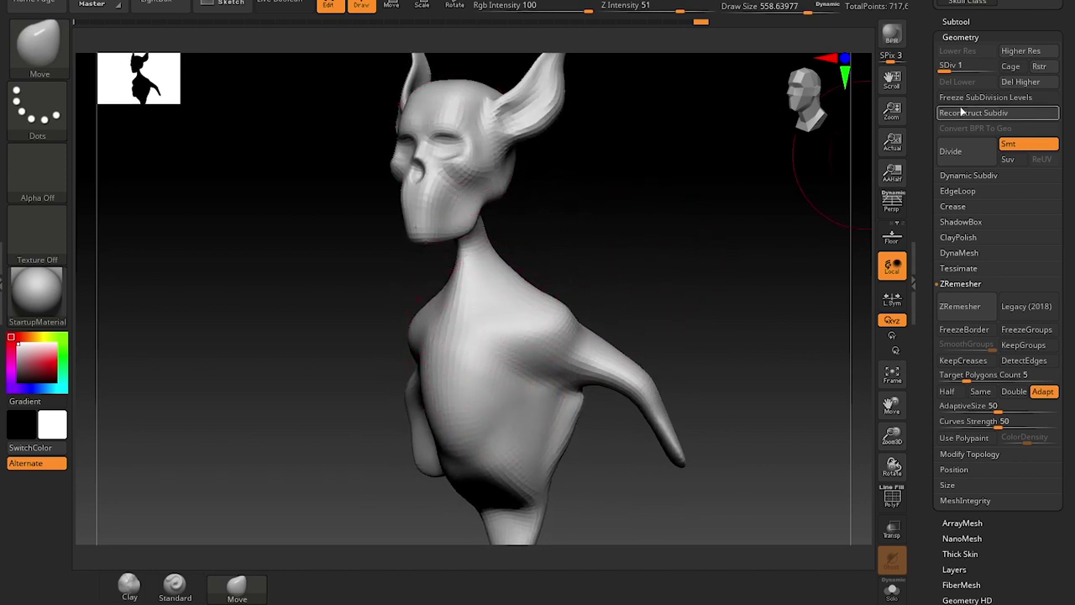
# Raise the figure to subdivision level 4 and inspect the reshaped ears up close from the side and front
pyautogui.keyDown('shift'); pyautogui.moveTo(644, 240); pyautogui.dragTo(702, 291); pyautogui.keyUp('shift')
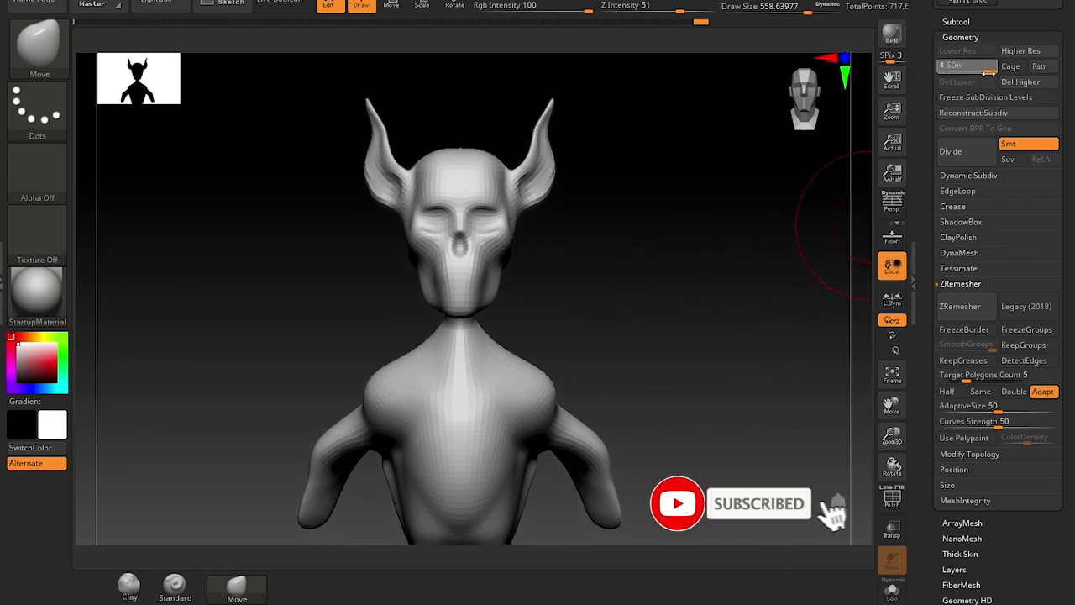
pyautogui.moveTo(960, 74); pyautogui.dragTo(997, 76)
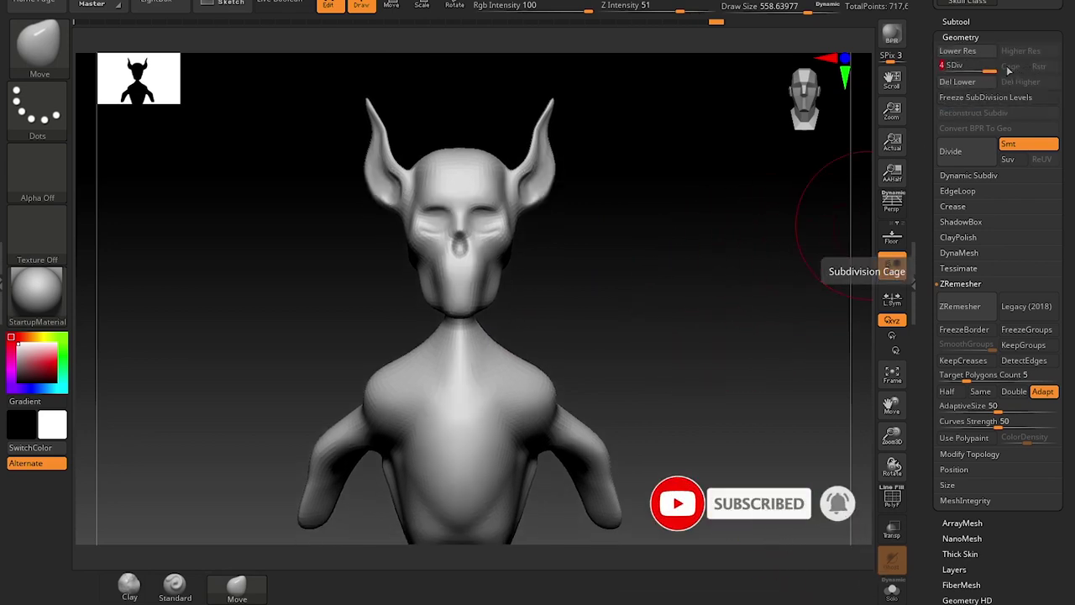
pyautogui.keyDown('alt'); pyautogui.moveTo(681, 255); pyautogui.dragTo(566, 408); pyautogui.keyUp('alt')
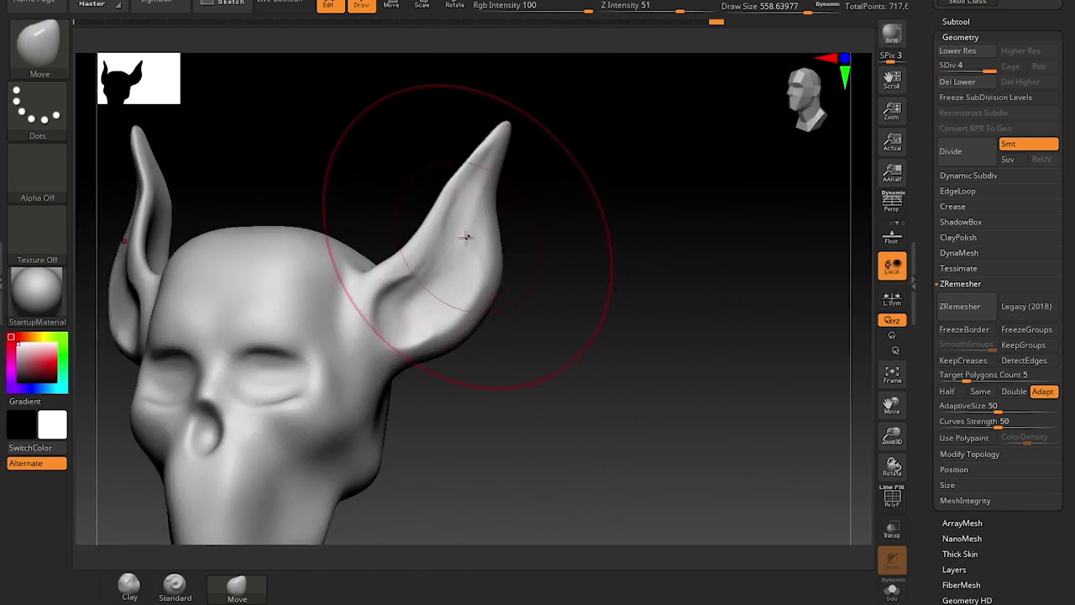
pyautogui.press('s')
pyautogui.moveTo(440, 248); pyautogui.dragTo(409, 247)
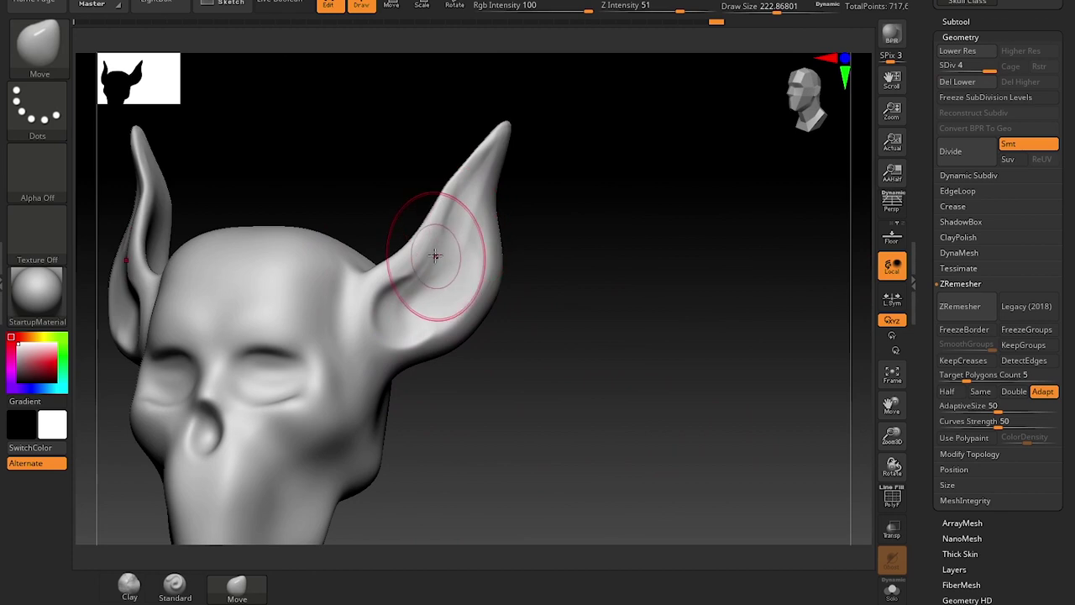
pyautogui.moveTo(525, 244)
pyautogui.mouseDown()
pyautogui.moveTo(538, 236)
pyautogui.moveTo(510, 202)
pyautogui.mouseUp()
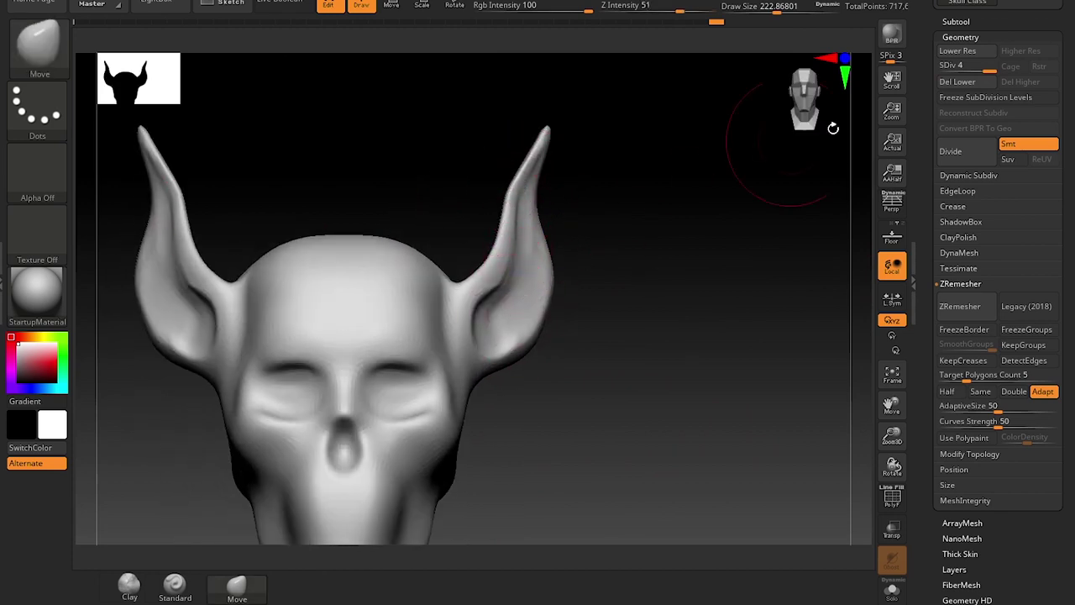
# Lower the figure to subdivision level 1 and return it to level 4 to compare the head's surface
pyautogui.moveTo(991, 70); pyautogui.dragTo(942, 71)
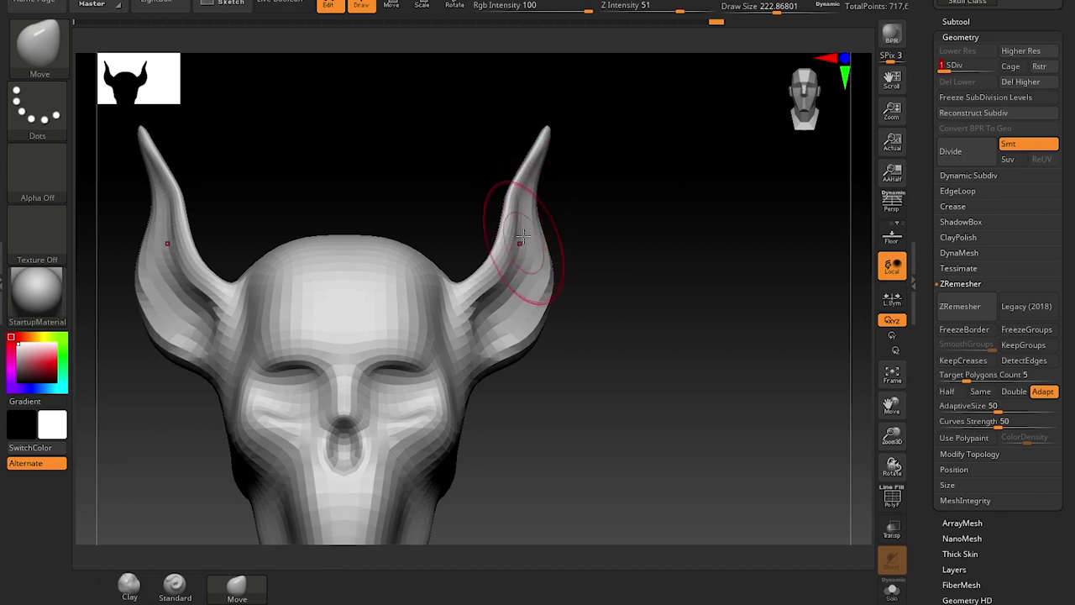
pyautogui.moveTo(947, 69); pyautogui.dragTo(996, 75)
pyautogui.moveTo(646, 364)
pyautogui.mouseDown()
pyautogui.moveTo(639, 310)
pyautogui.moveTo(633, 361)
pyautogui.mouseUp()
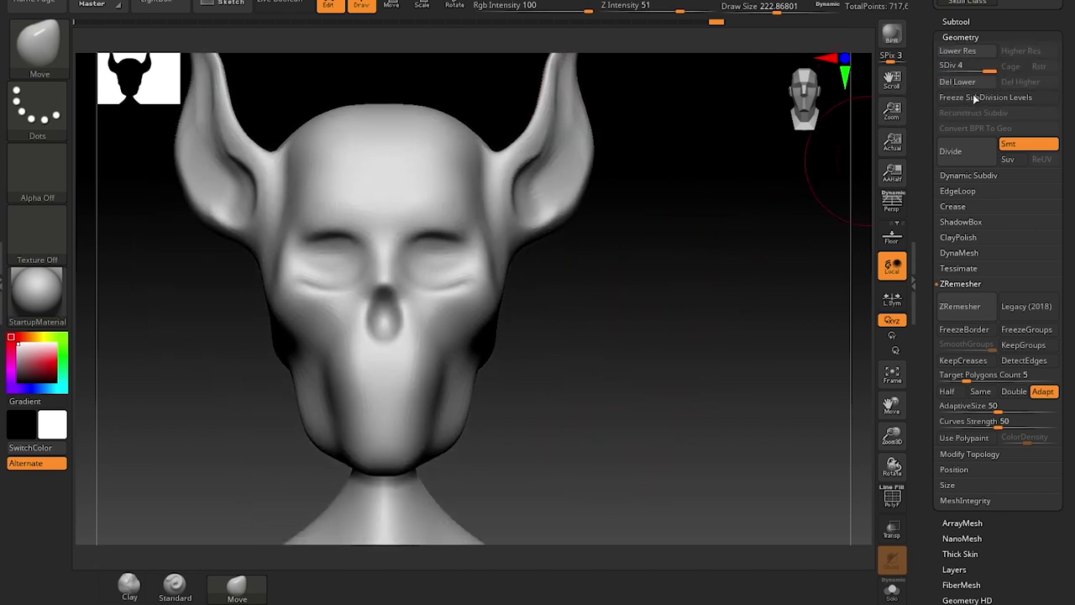
# Lower the figure to subdivision level 3 and select the Clay brush after trying the Standard brush on the jaw hollows
pyautogui.hotkey('shift', 'd')
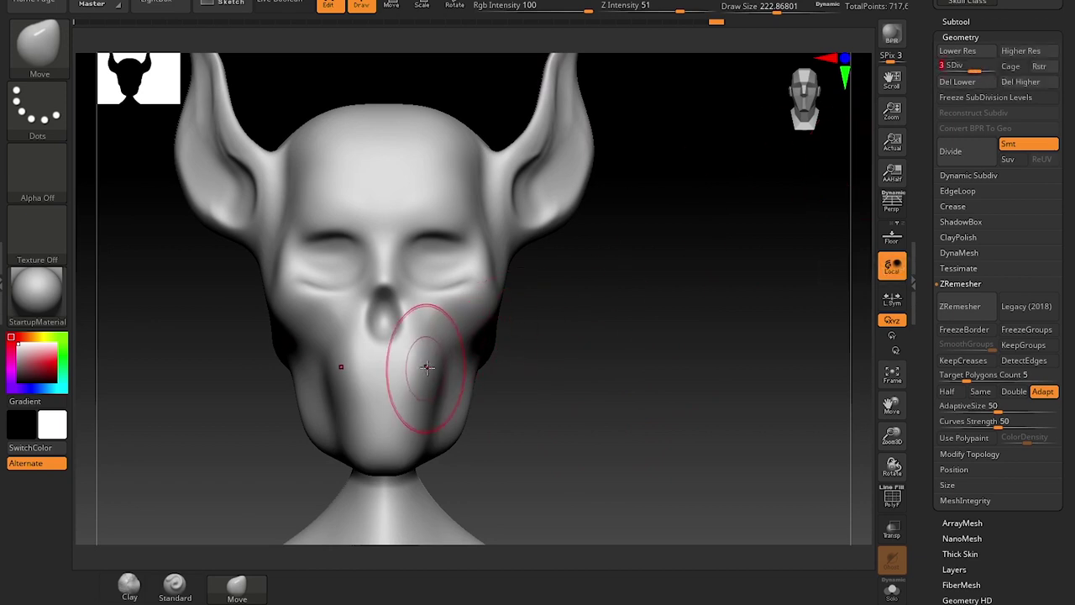
pyautogui.press('b')
pyautogui.press('s')
pyautogui.press('t')
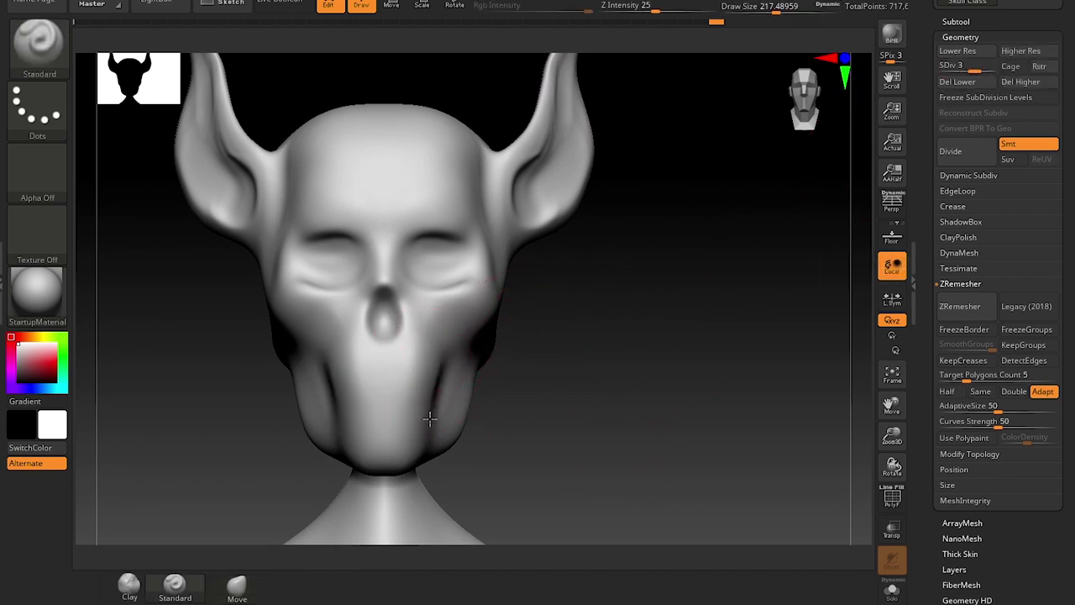
pyautogui.press('b')
pyautogui.press('c')
pyautogui.press('l')
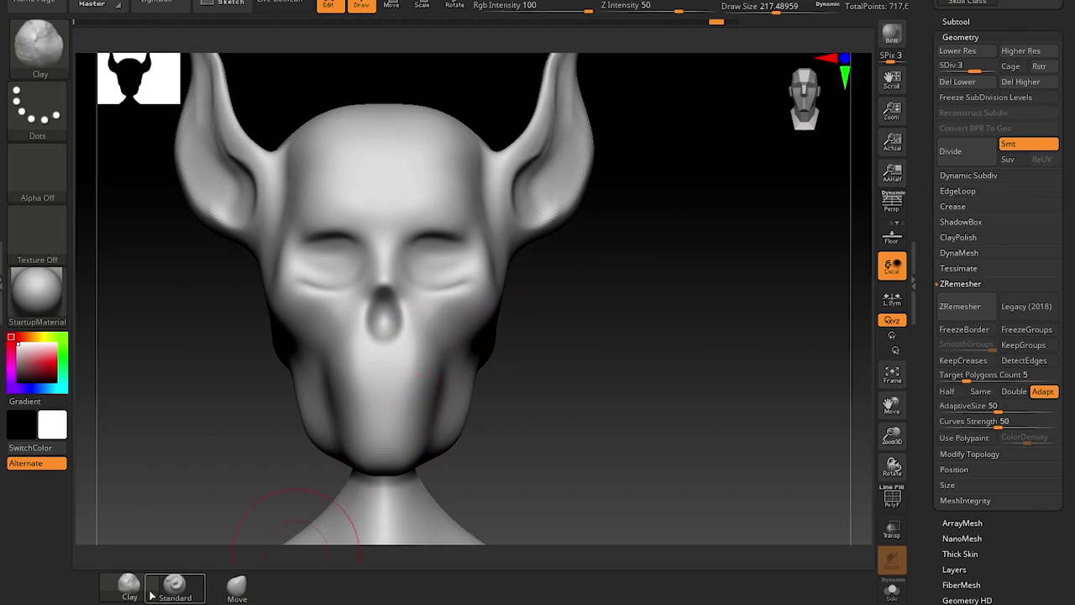
pyautogui.press('b')
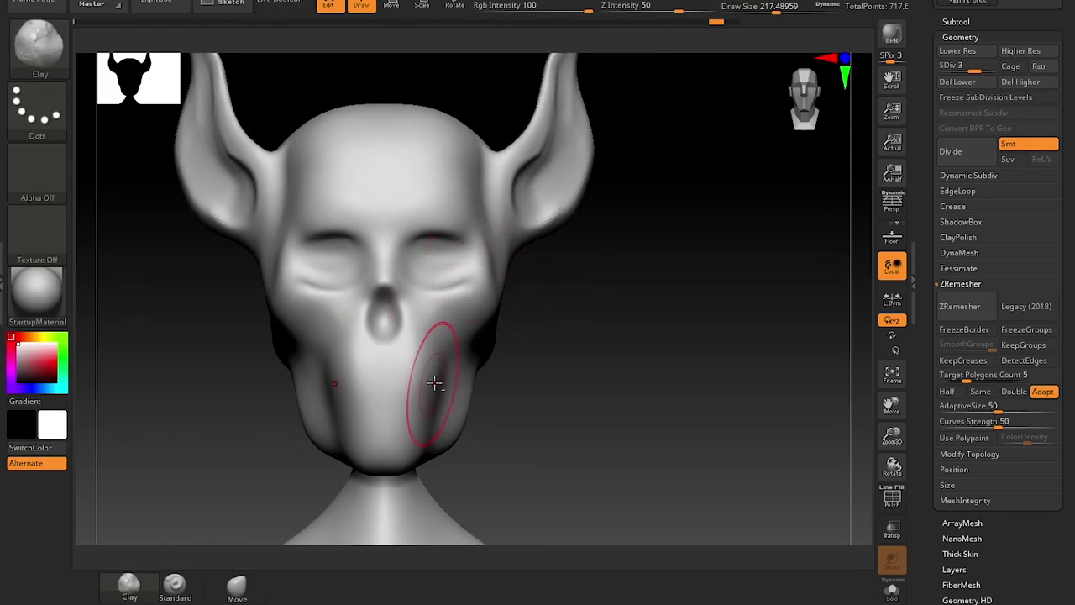
# Build up the chin and the sides of the lower jaw with the Clay brush
pyautogui.moveTo(435, 383)
pyautogui.mouseDown()
pyautogui.moveTo(438, 416)
pyautogui.moveTo(403, 470)
pyautogui.moveTo(419, 448)
pyautogui.moveTo(398, 450)
pyautogui.moveTo(453, 424)
pyautogui.mouseUp()
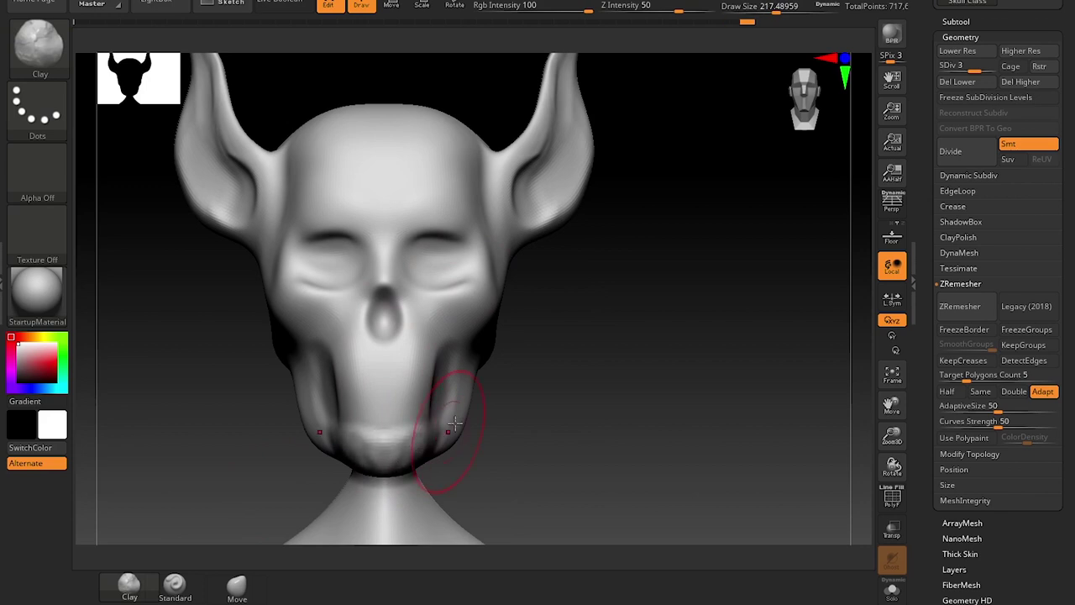
pyautogui.moveTo(466, 364)
pyautogui.mouseDown()
pyautogui.moveTo(462, 420)
pyautogui.moveTo(450, 433)
pyautogui.mouseUp()
pyautogui.press('[')
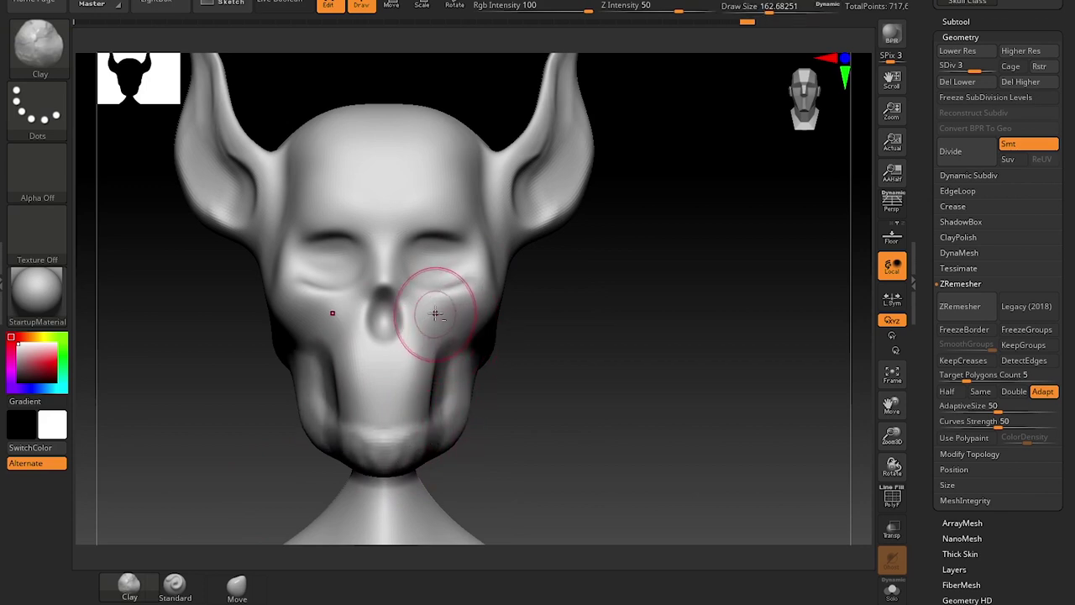
# Sculpt the folds below the cheekbones and beside the nose cavity with the Clay brush at a smaller draw size
pyautogui.moveTo(437, 307); pyautogui.dragTo(459, 343)
pyautogui.press('s')
pyautogui.click(406, 311)
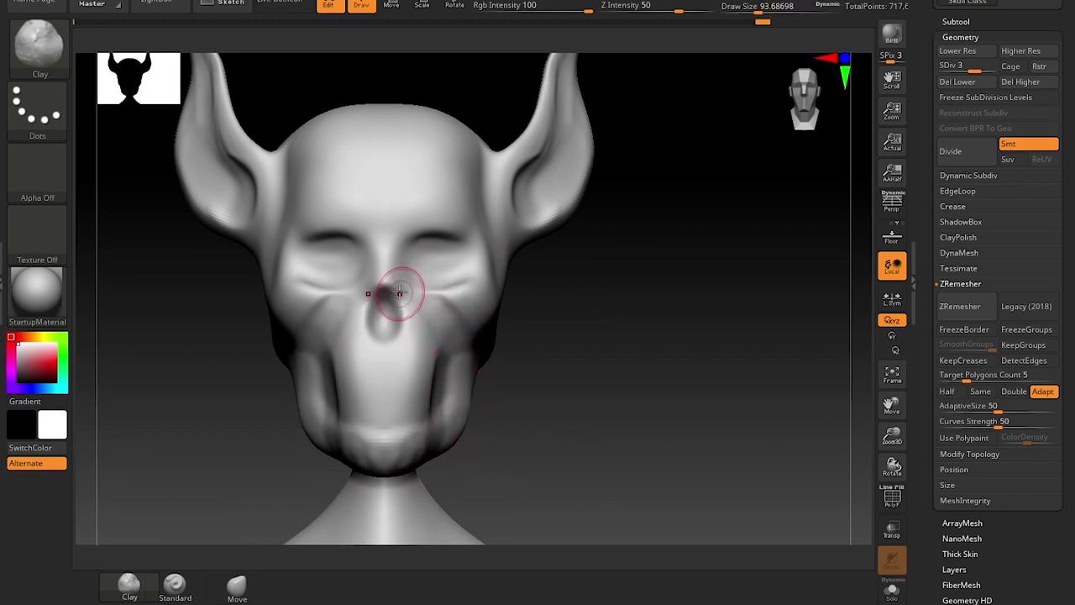
pyautogui.moveTo(403, 294)
pyautogui.mouseDown()
pyautogui.moveTo(412, 324)
pyautogui.moveTo(415, 307)
pyautogui.mouseUp()
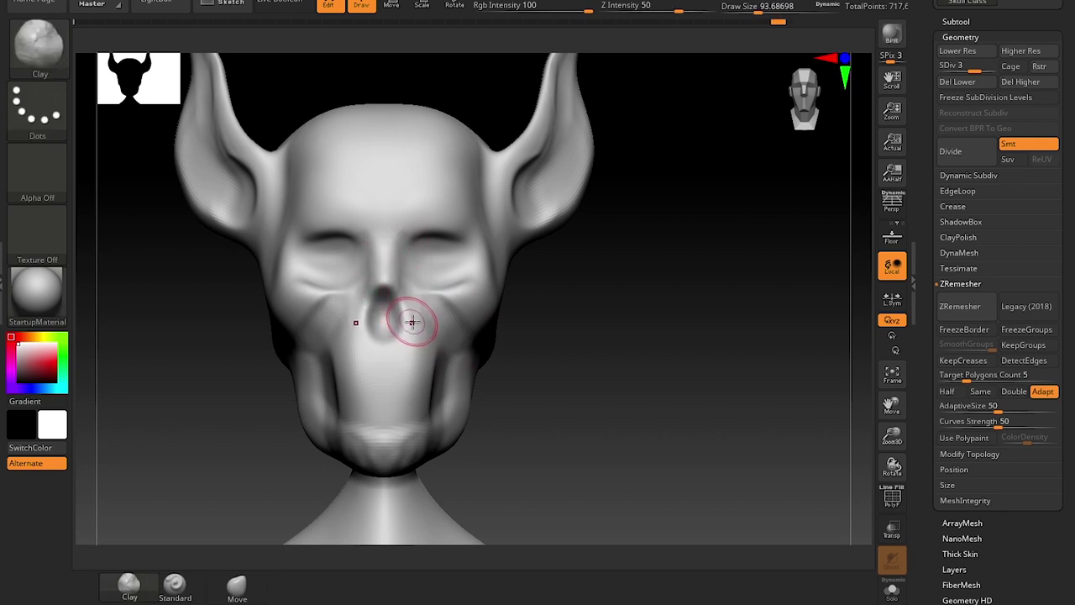
pyautogui.press('s')
pyautogui.click(408, 360)
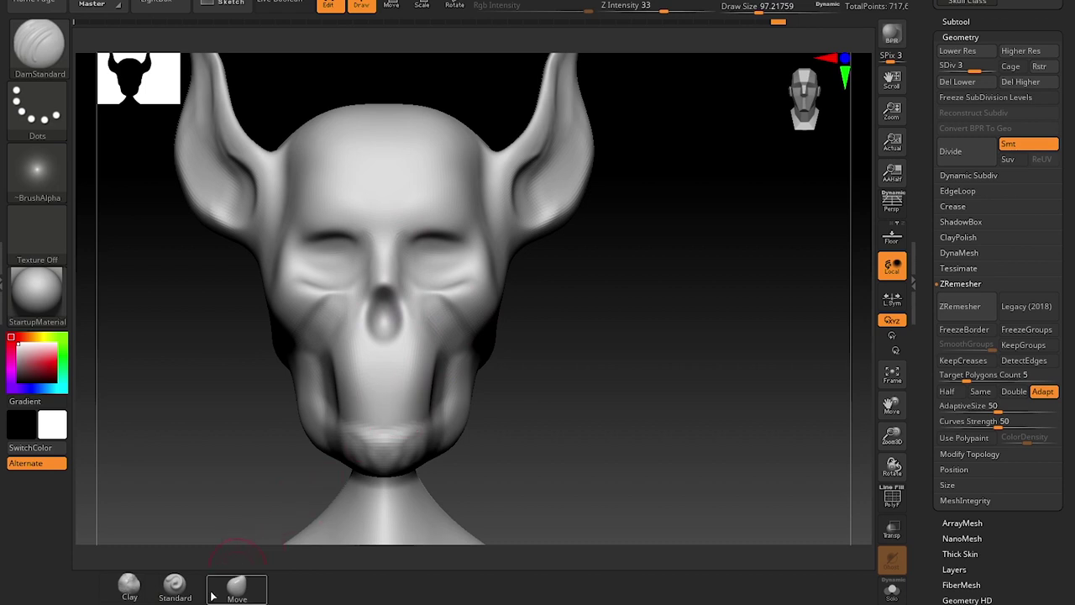
# Carve a horizontal mouth line across the jaw with the Standard brush at a draw size of about 59
pyautogui.click(178, 587)
pyautogui.press('[')
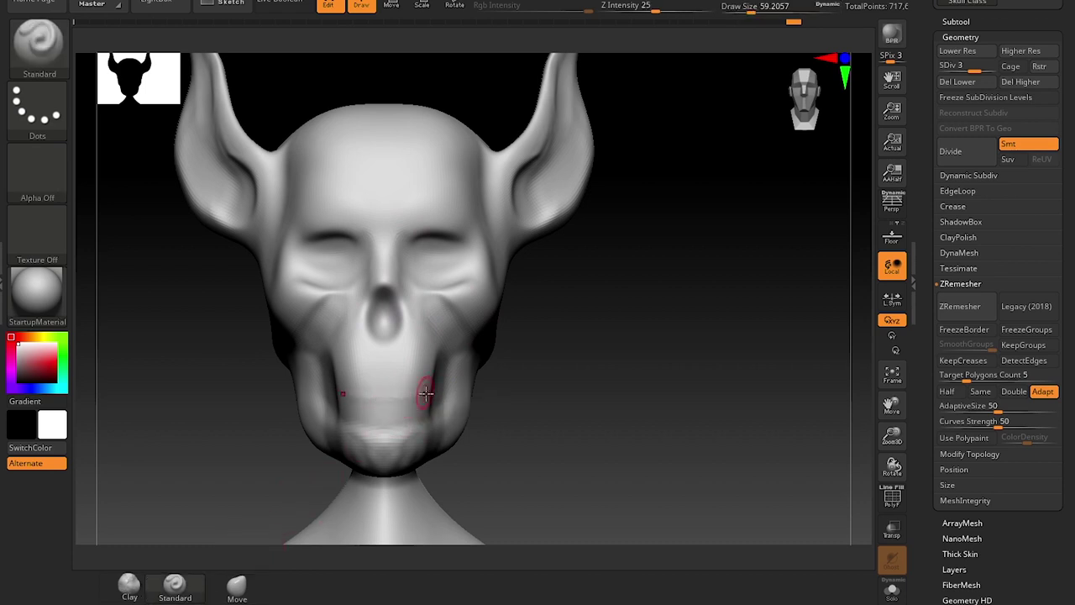
pyautogui.moveTo(432, 386); pyautogui.dragTo(353, 395)
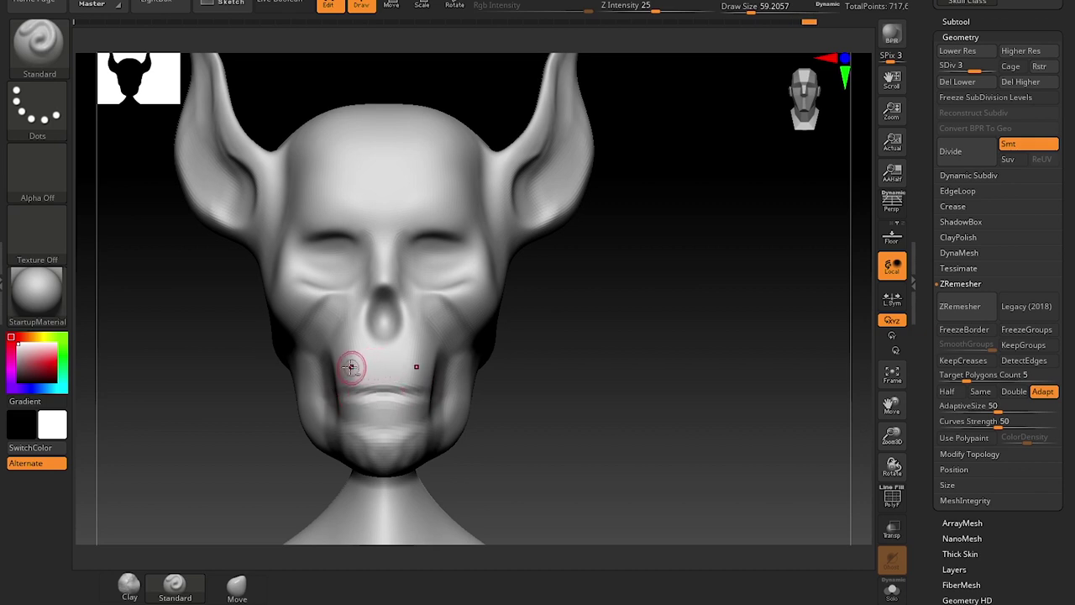
# Build up the area between the nose cavity and the mouth line with the Clay brush and smooth it
pyautogui.press(']')
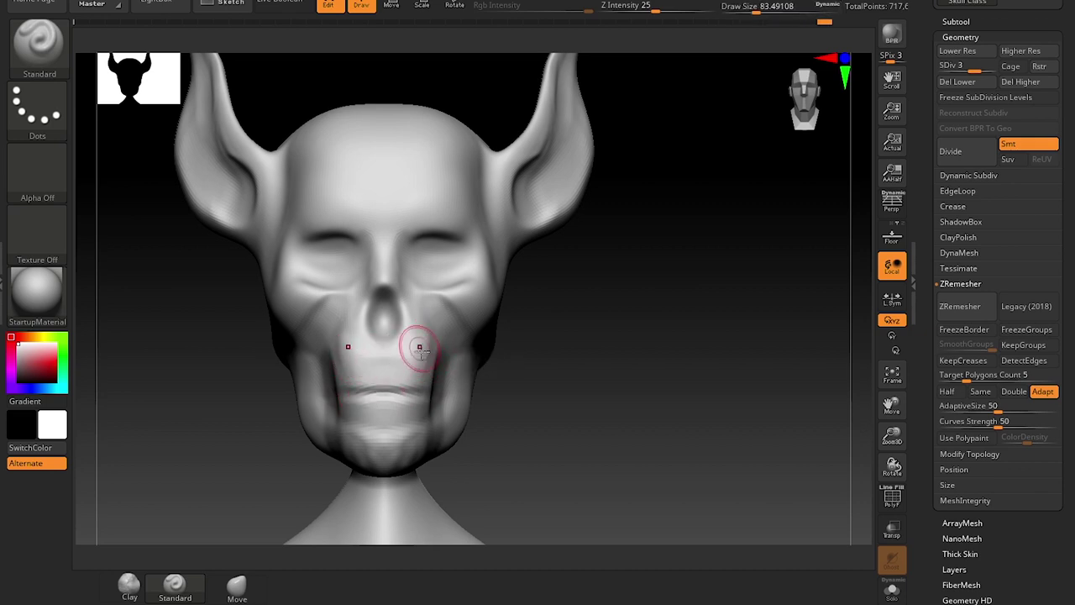
pyautogui.press('1')
pyautogui.press(']')
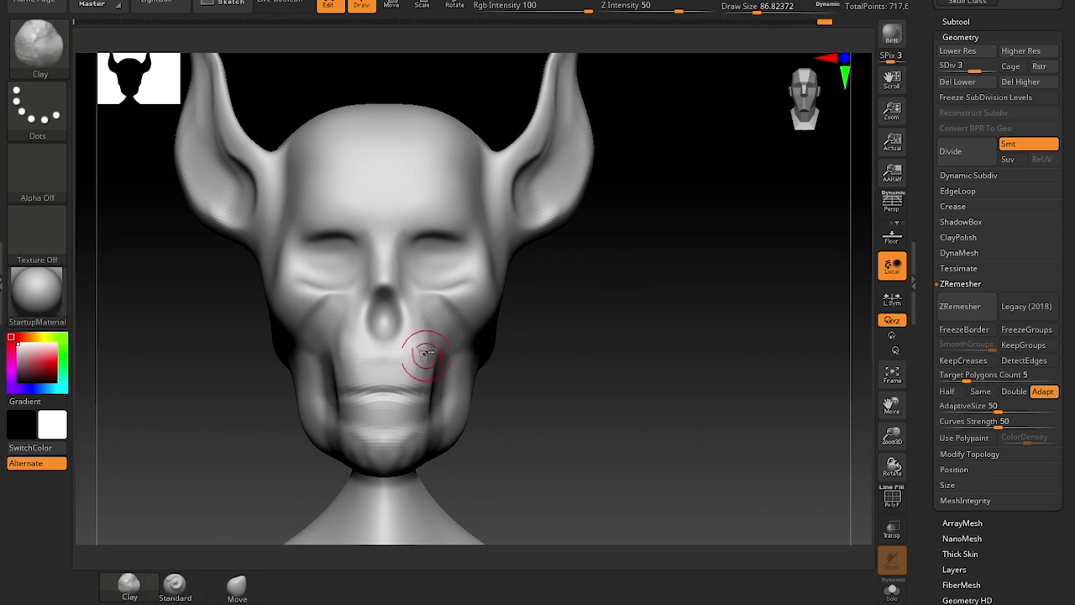
pyautogui.press(']')
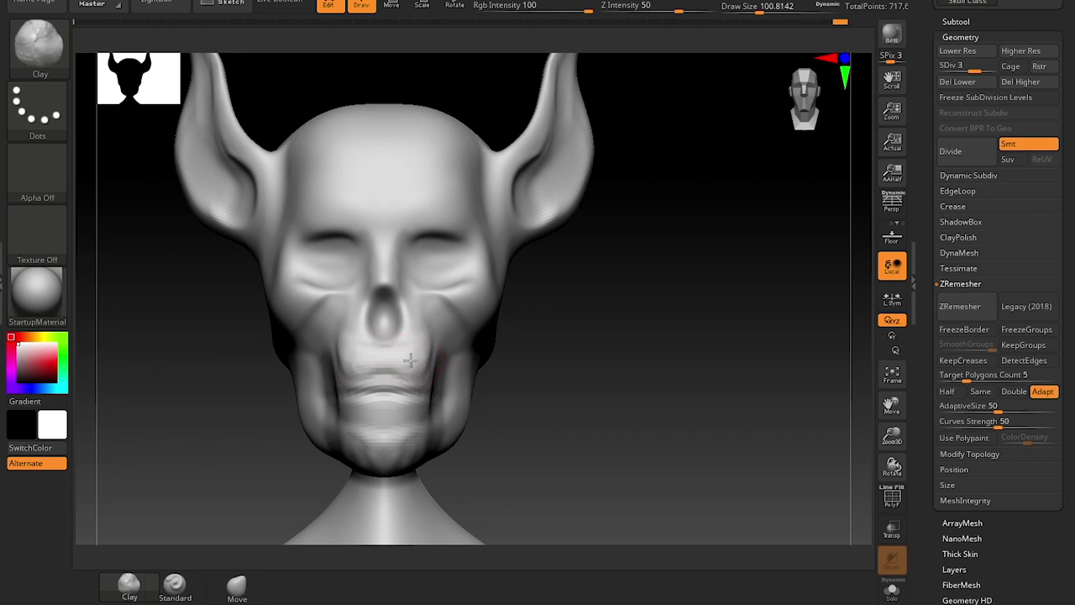
pyautogui.press('shift')
pyautogui.keyDown('shift'); pyautogui.moveTo(404, 355); pyautogui.dragTo(408, 349); pyautogui.keyUp('shift')
# Lower the figure to subdivision level 1 and slant the brows and eyes down toward the nose with a larger Move brush
pyautogui.press(']')
pyautogui.press(']')
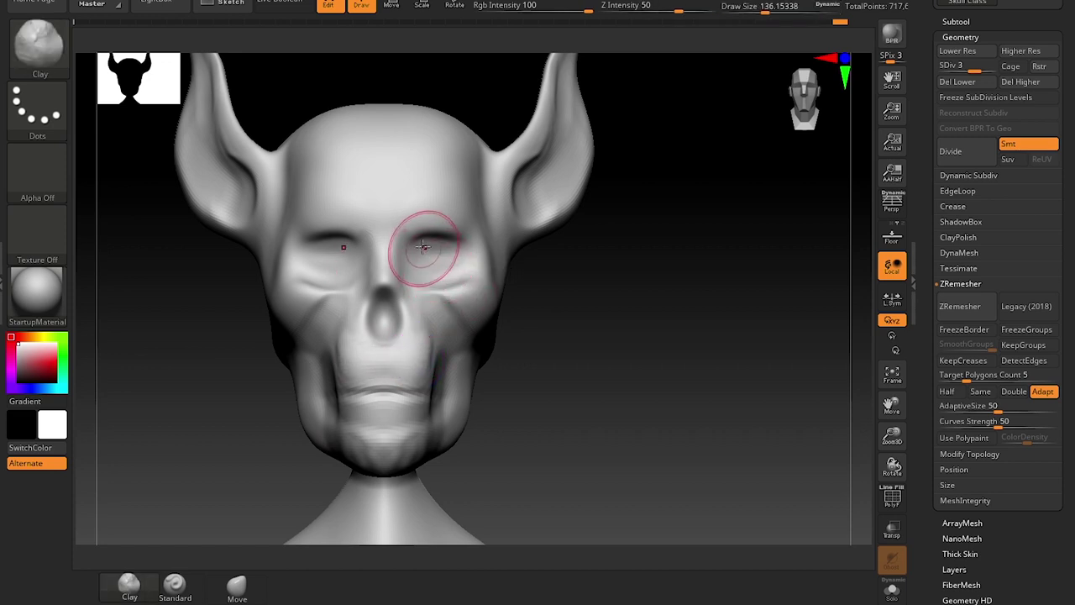
pyautogui.press('3')
pyautogui.press(']')
pyautogui.moveTo(417, 233); pyautogui.dragTo(416, 237)
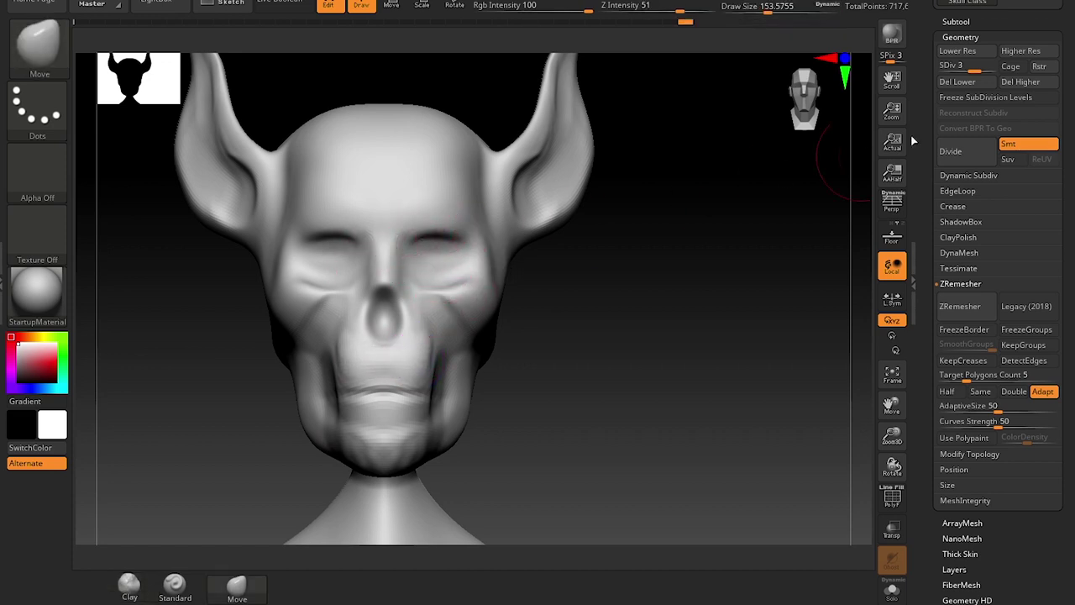
pyautogui.click(949, 69)
pyautogui.press('s')
pyautogui.moveTo(444, 253)
pyautogui.mouseDown()
pyautogui.moveTo(411, 249)
pyautogui.moveTo(410, 263)
pyautogui.mouseUp()
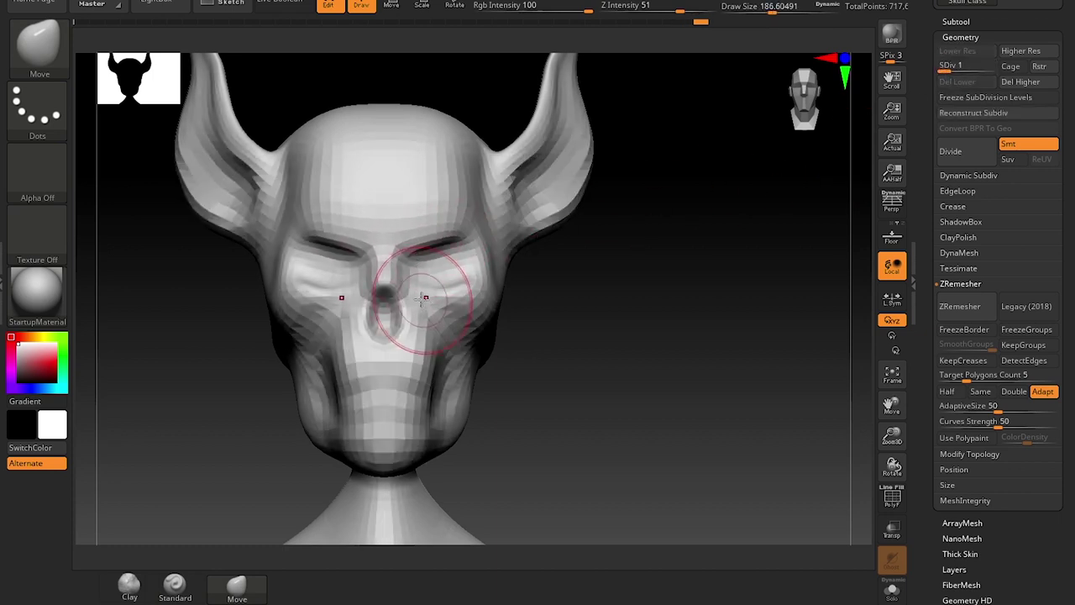
pyautogui.moveTo(422, 299); pyautogui.dragTo(420, 290)
pyautogui.moveTo(467, 241)
pyautogui.mouseDown()
pyautogui.moveTo(469, 216)
pyautogui.moveTo(473, 256)
pyautogui.mouseUp()
# Reshape the lower edge of the nose cavity at subdivision level 1 with a smaller Move brush
pyautogui.press('[')
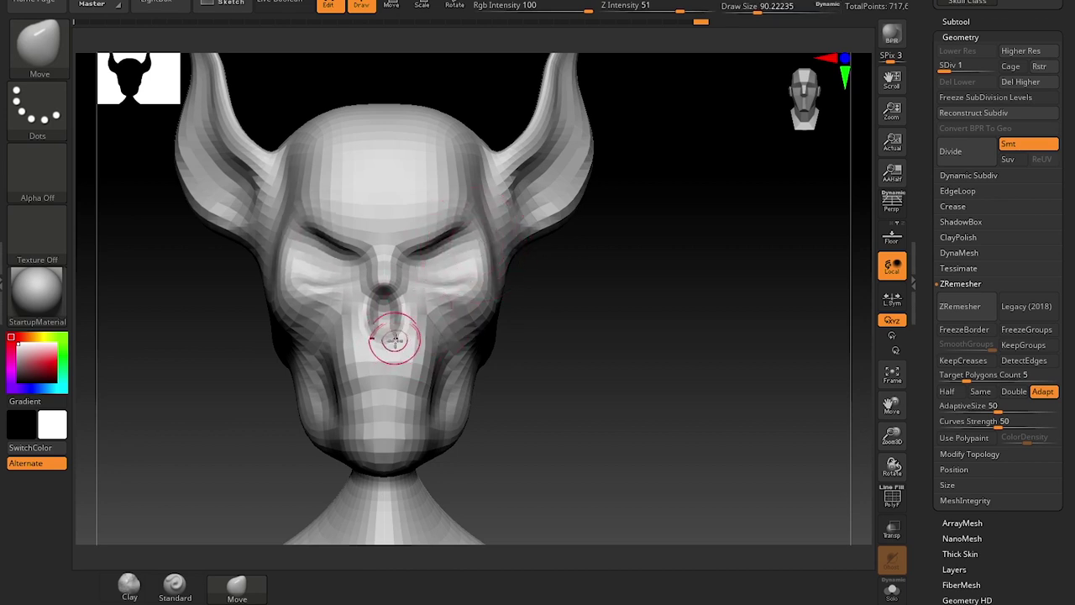
pyautogui.press(']')
pyautogui.moveTo(398, 340); pyautogui.dragTo(398, 333)
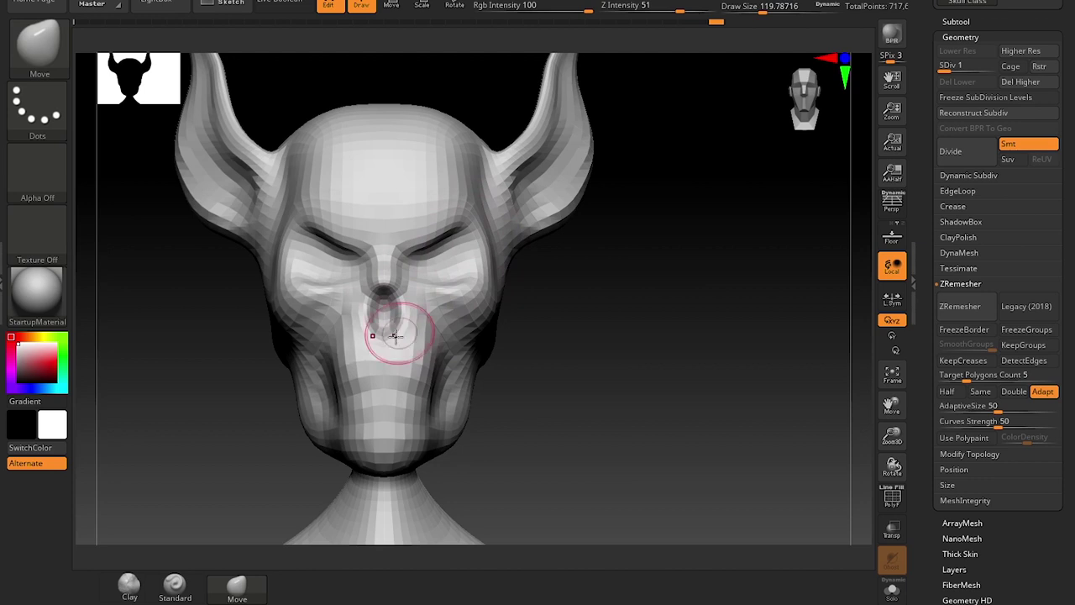
pyautogui.press(']')
pyautogui.press('[')
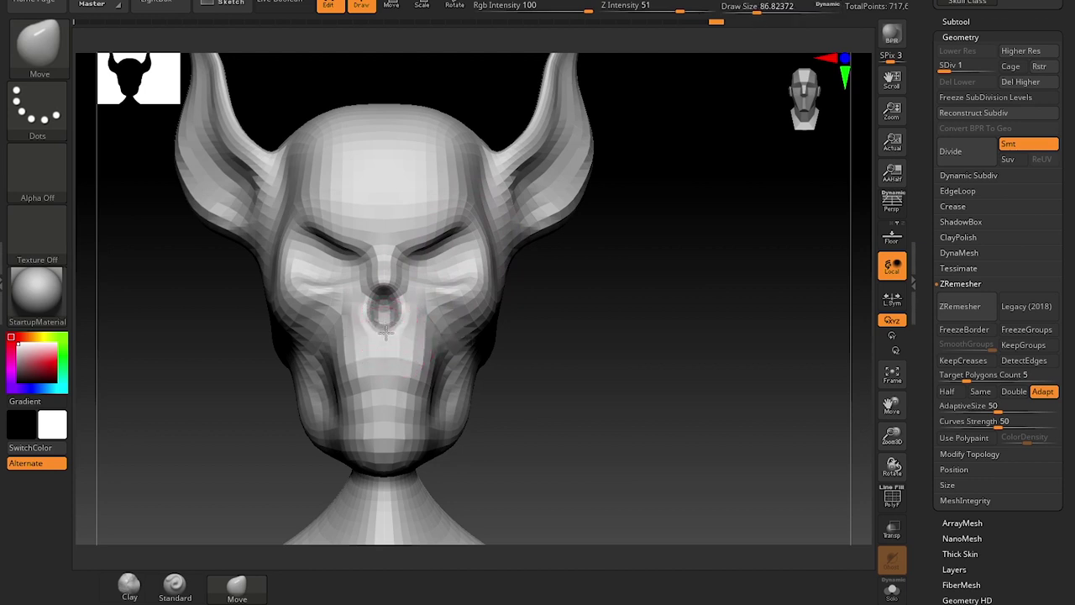
pyautogui.press(']')
pyautogui.press('[')
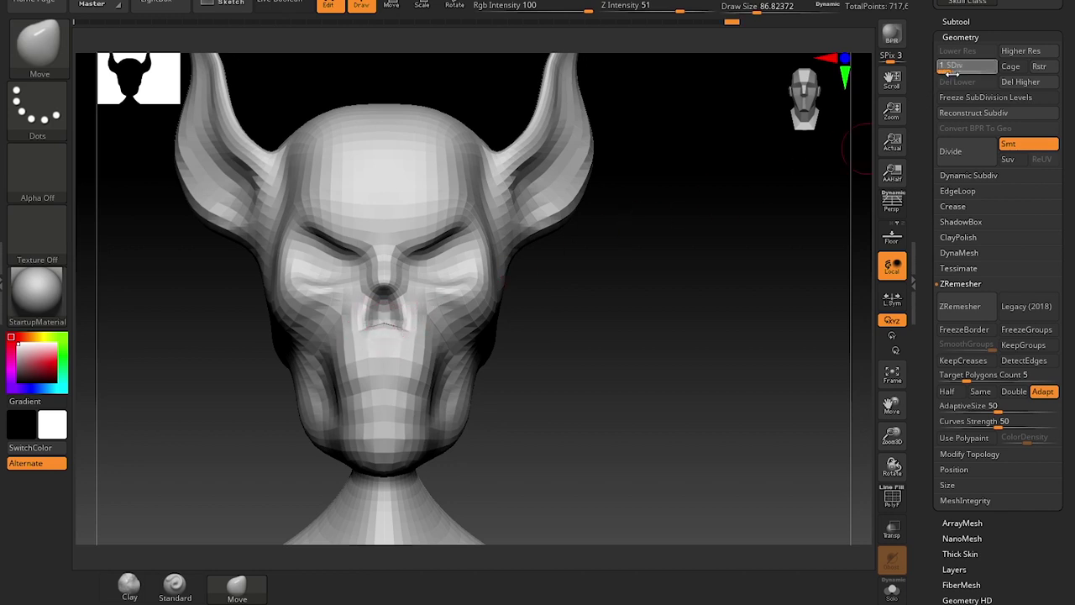
# Raise the figure to subdivision level 2 and refine the nose cavity into an inverted V shape with the Move brush
pyautogui.press('s')
pyautogui.click(384, 335)
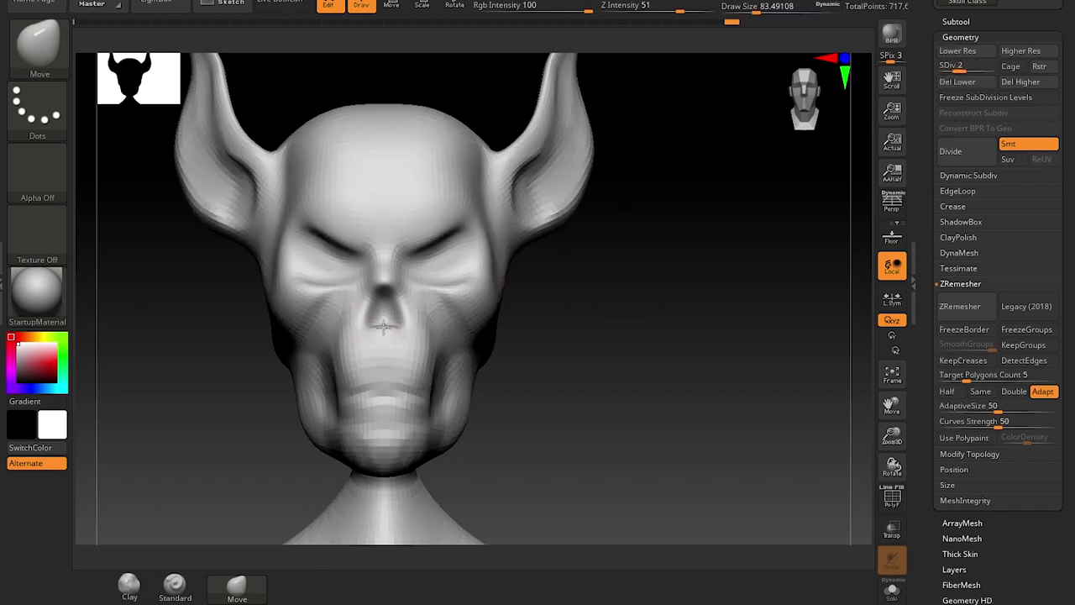
pyautogui.press('s')
pyautogui.click(411, 313)
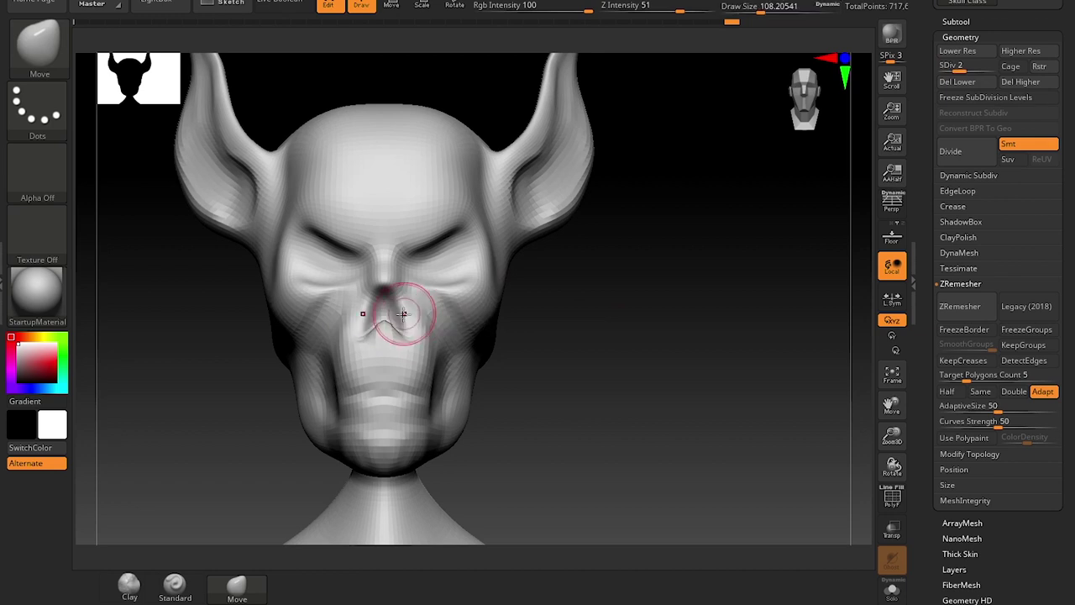
pyautogui.moveTo(403, 313)
pyautogui.mouseDown()
pyautogui.moveTo(413, 315)
pyautogui.moveTo(395, 338)
pyautogui.mouseUp()
pyautogui.press('shift')
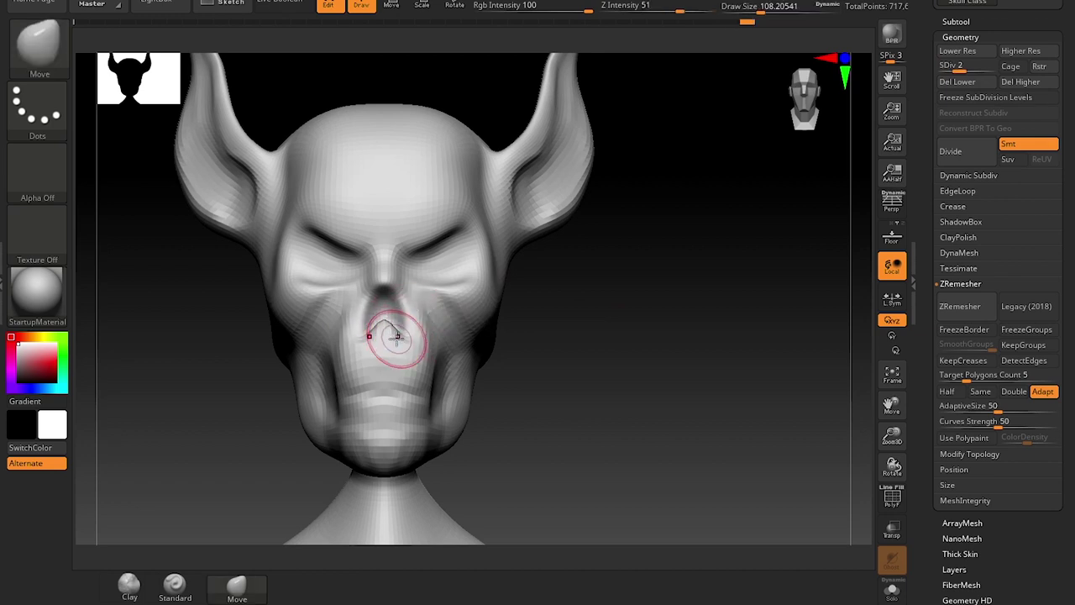
pyautogui.press('s')
pyautogui.click(391, 338)
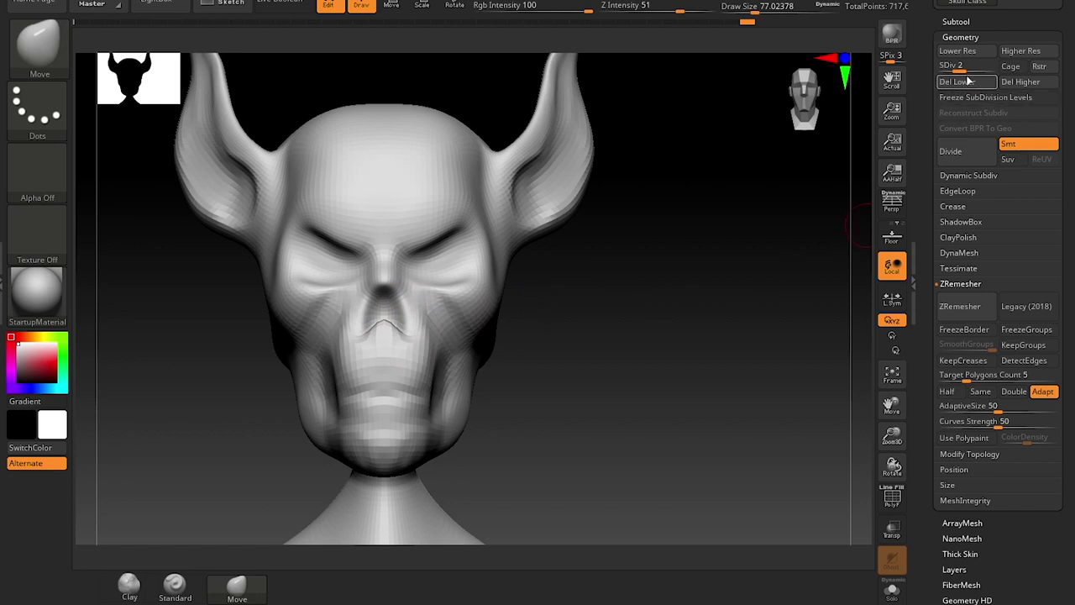
# Raise the figure to subdivision level 4 and check the reshaped face from an angle and the front
pyautogui.moveTo(964, 72); pyautogui.dragTo(995, 72)
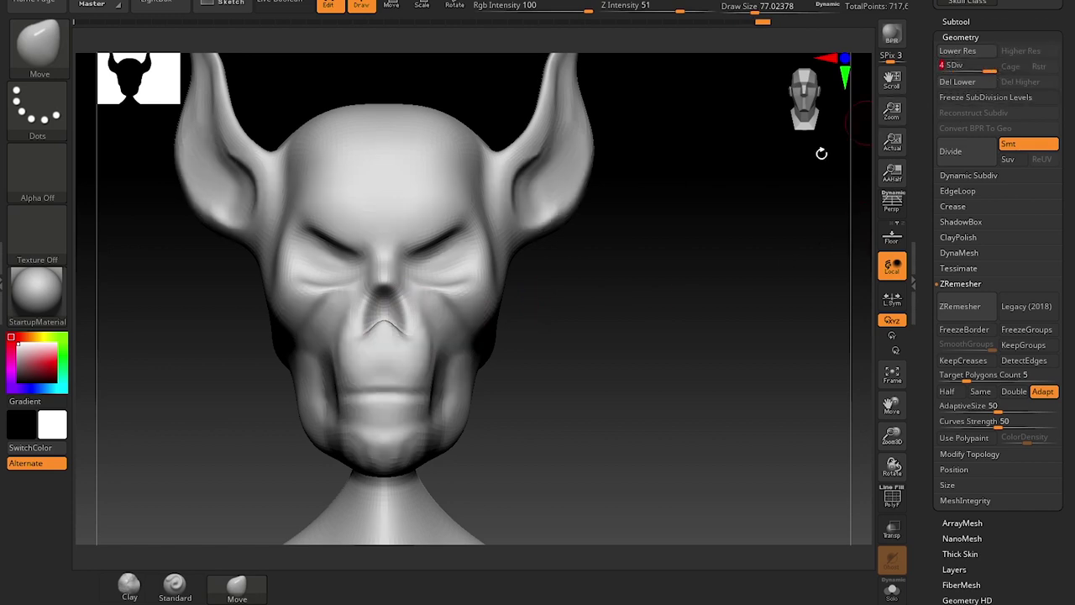
pyautogui.moveTo(656, 373); pyautogui.dragTo(580, 382)
pyautogui.keyDown('shift'); pyautogui.moveTo(696, 386); pyautogui.dragTo(811, 373); pyautogui.keyUp('shift')
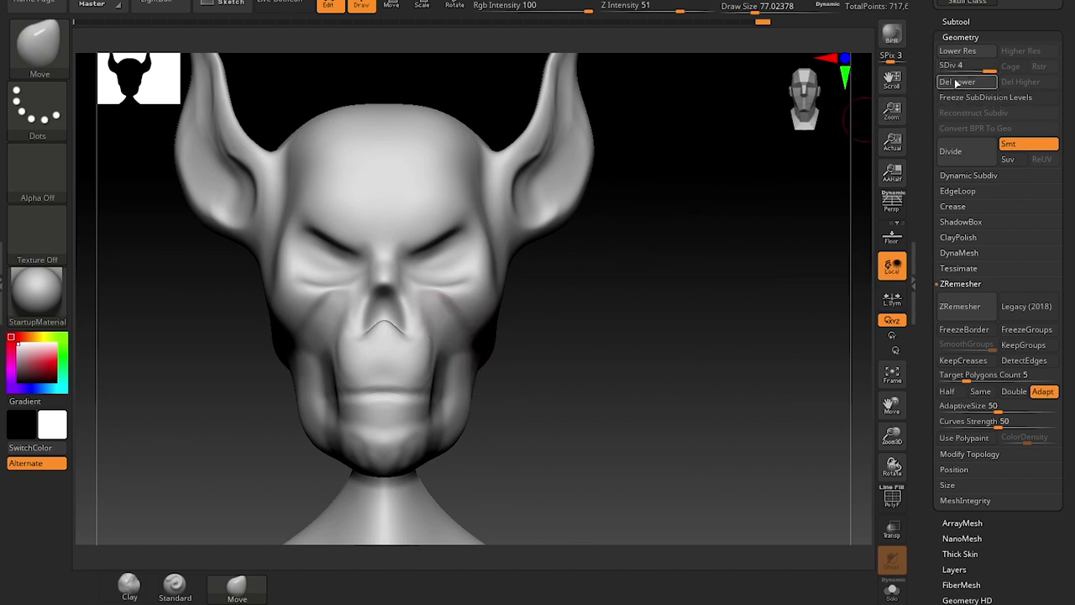
# Compare the reshaped face at subdivision level 1 from several distances and return the figure to level 4
pyautogui.moveTo(978, 71); pyautogui.dragTo(947, 77)
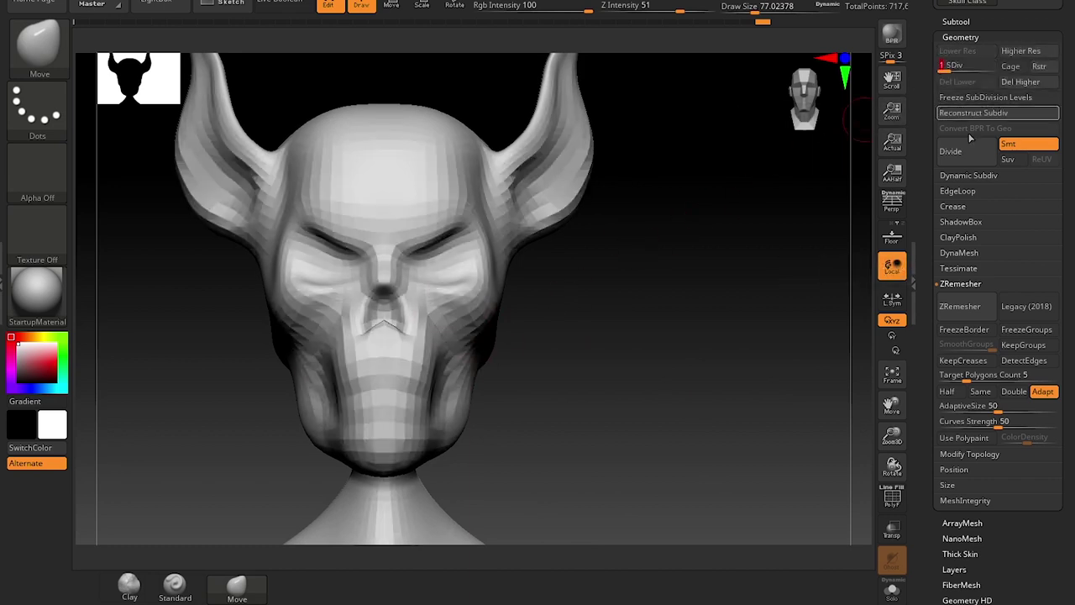
pyautogui.keyDown('alt'); pyautogui.moveTo(679, 396); pyautogui.dragTo(793, 220); pyautogui.keyUp('alt')
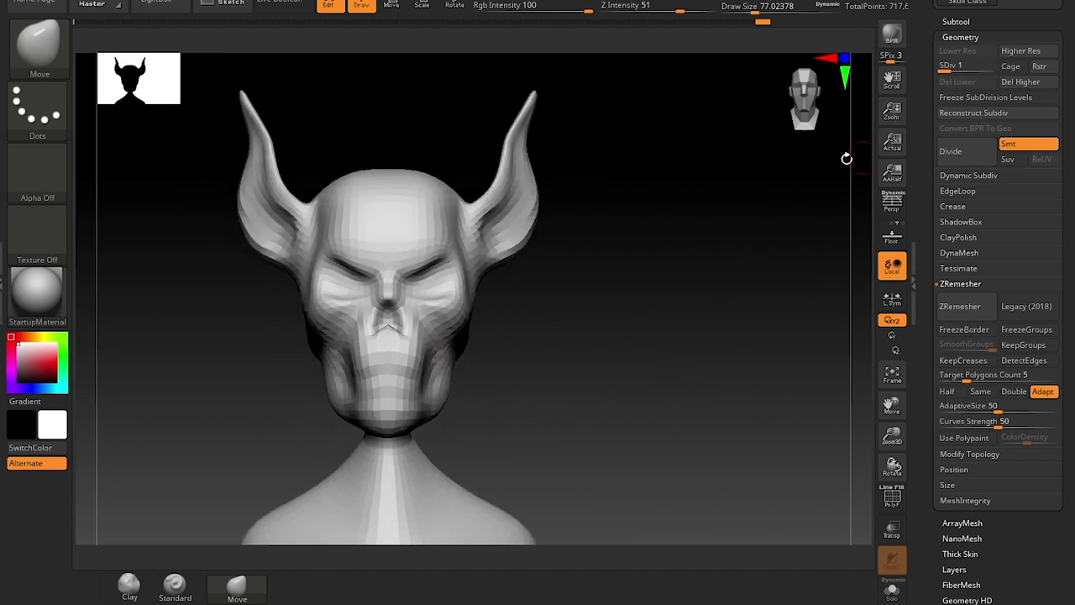
pyautogui.keyDown('alt'); pyautogui.moveTo(846, 158); pyautogui.dragTo(583, 390); pyautogui.keyUp('alt')
pyautogui.keyDown('alt'); pyautogui.moveTo(661, 320); pyautogui.dragTo(878, 127); pyautogui.keyUp('alt')
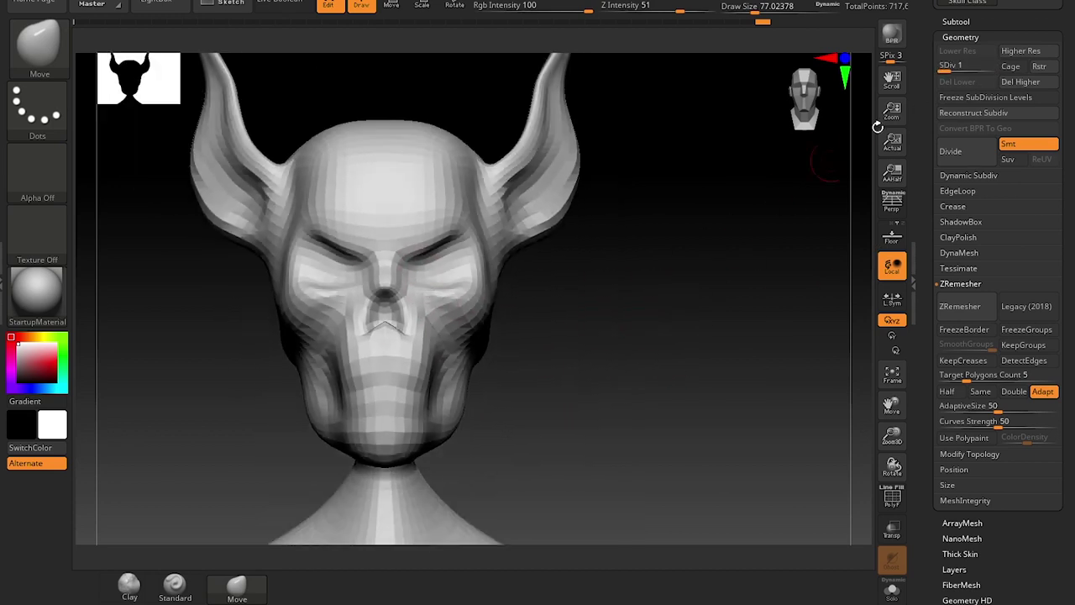
pyautogui.moveTo(526, 368)
pyautogui.keyDown('alt'); pyautogui.mouseDown()
pyautogui.moveTo(517, 411)
pyautogui.moveTo(519, 385)
pyautogui.mouseUp(); pyautogui.keyUp('alt')
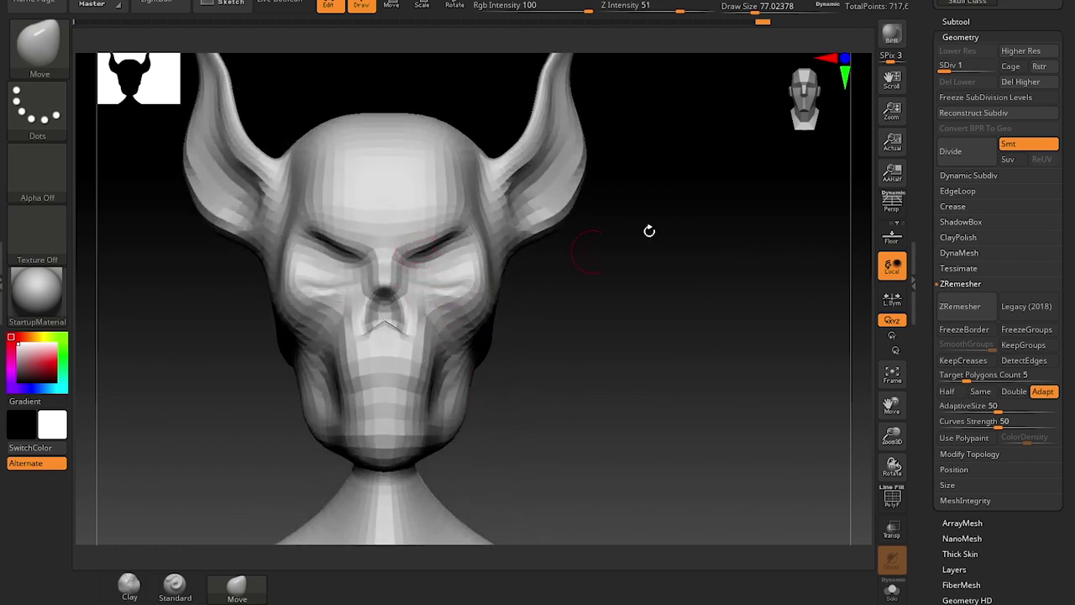
pyautogui.click(948, 72)
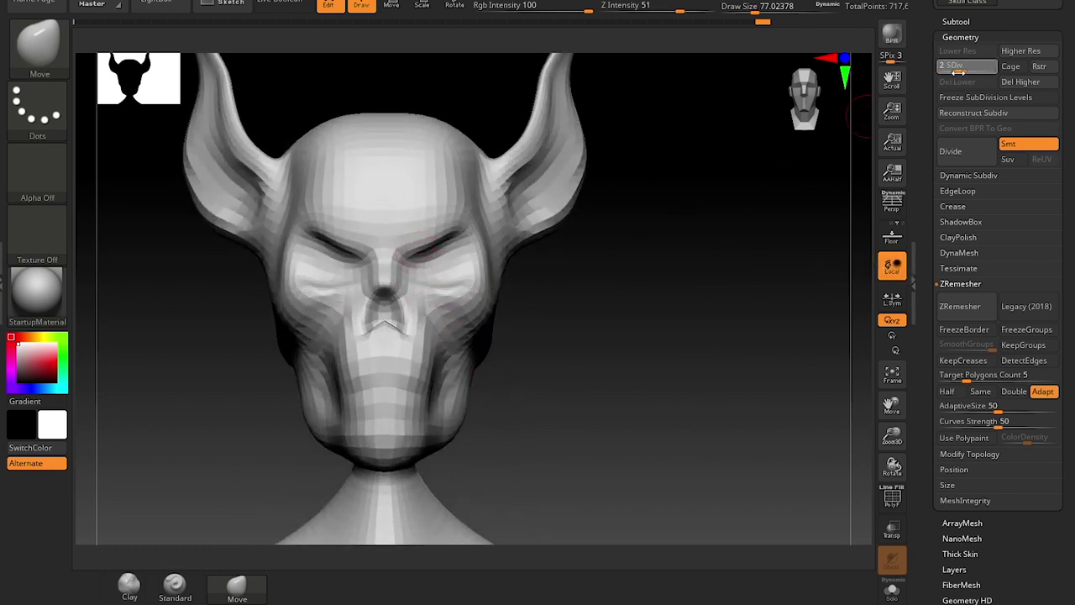
pyautogui.click(991, 73)
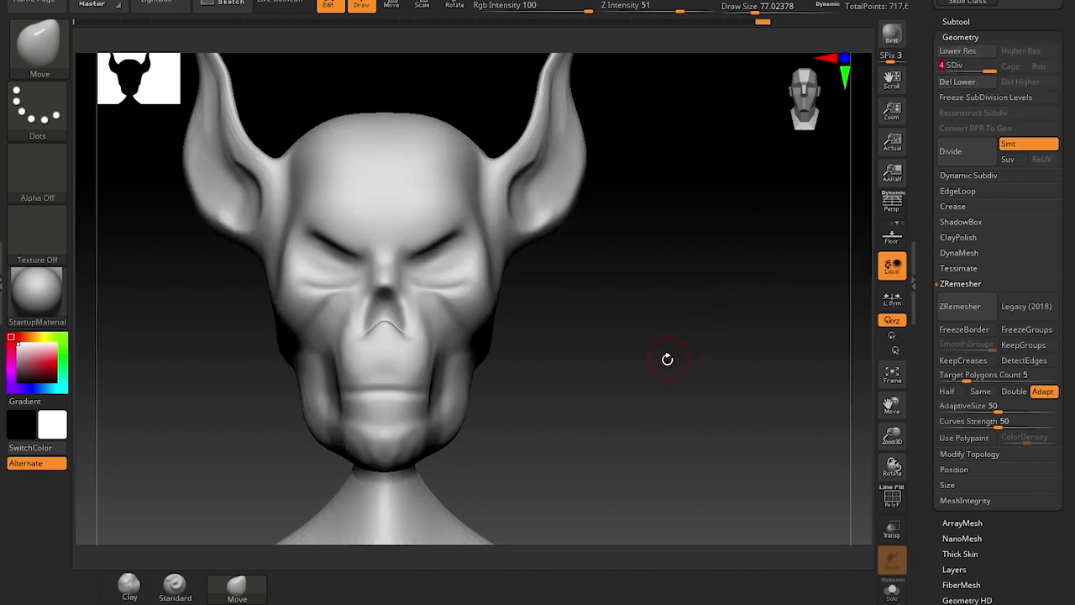
# Divide the figure to add subdivision level 5 and step it down to level 4
pyautogui.keyDown('alt'); pyautogui.moveTo(666, 358); pyautogui.dragTo(655, 289); pyautogui.keyUp('alt')
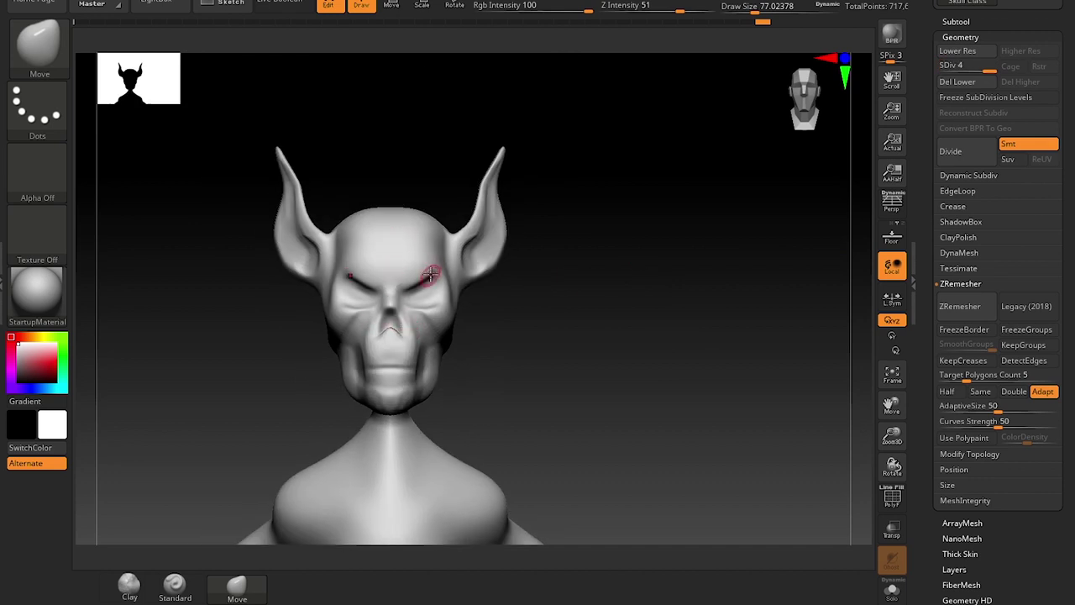
pyautogui.keyDown('alt'); pyautogui.moveTo(666, 220); pyautogui.dragTo(650, 216); pyautogui.keyUp('alt')
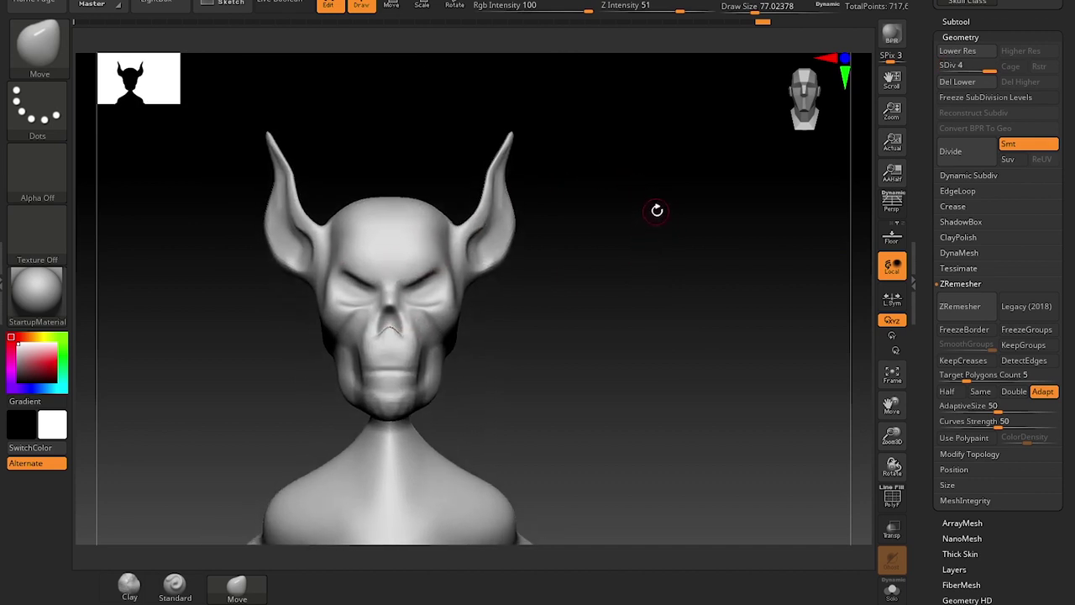
pyautogui.hotkey('ctrl', 'd')
pyautogui.hotkey('shift', 'd')
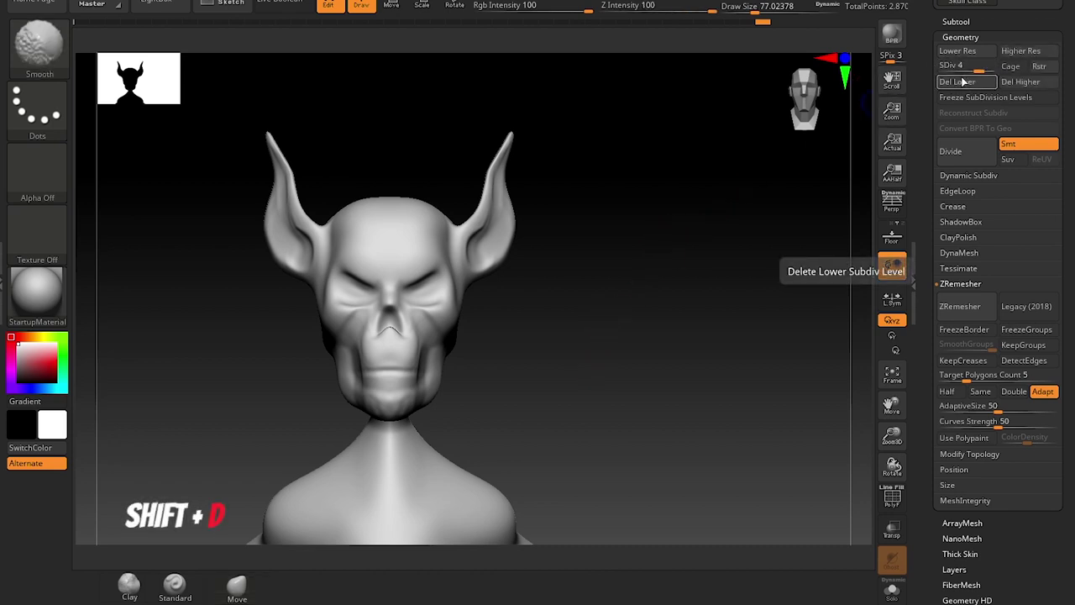
# Step the figure down to subdivision level 1 and back up to level 5
pyautogui.click(960, 82)
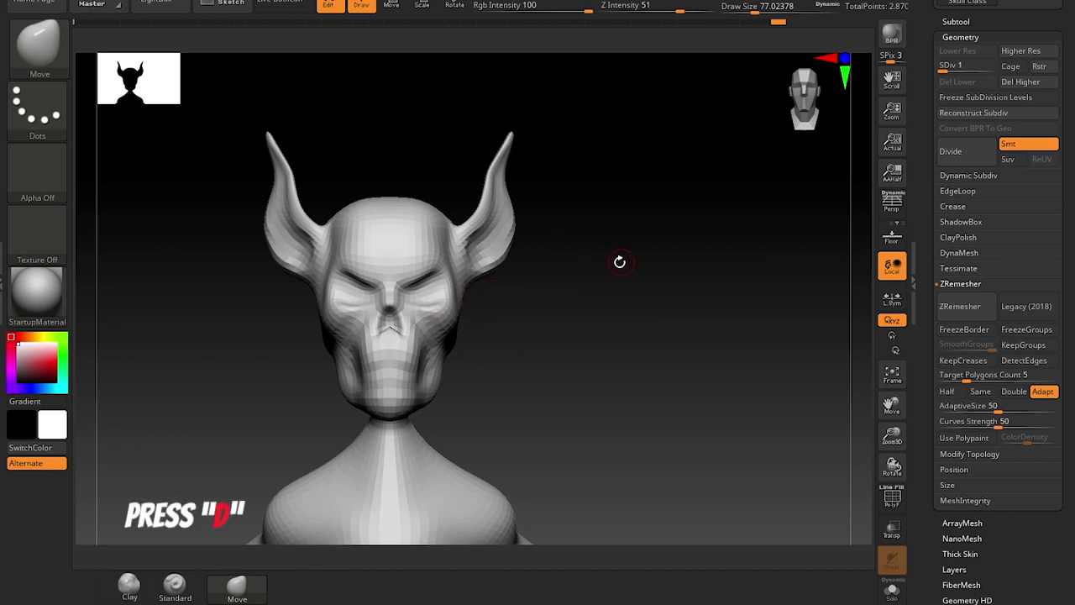
pyautogui.press('d')
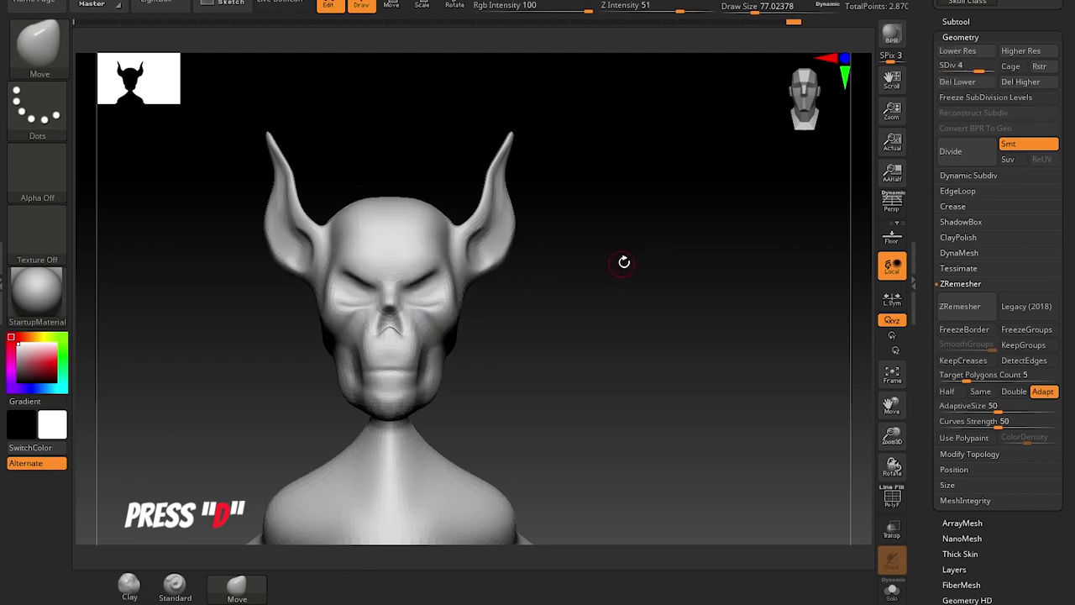
pyautogui.press('d')
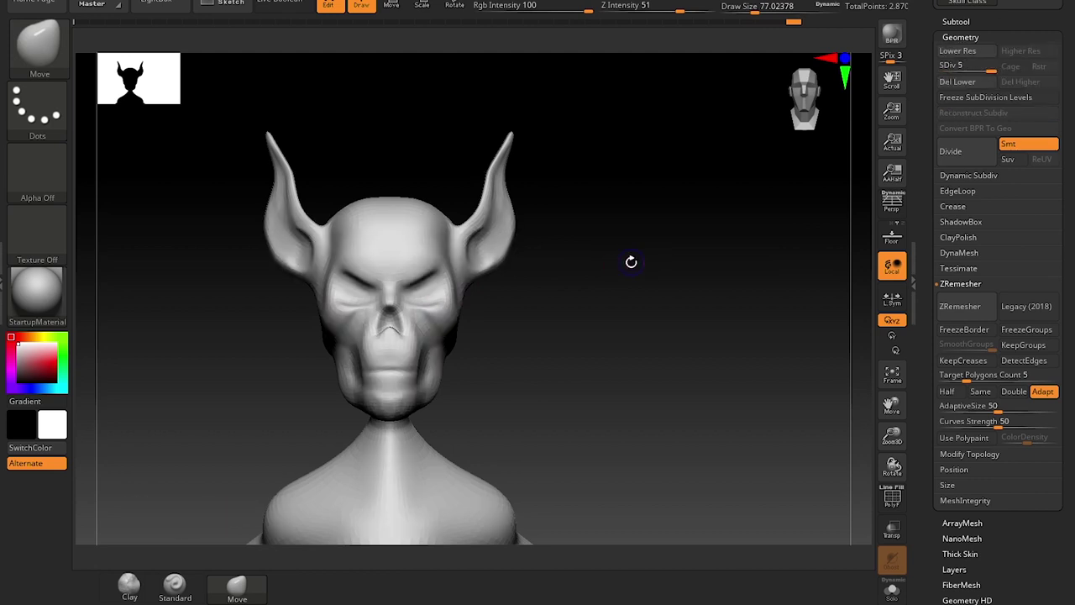
# Step the figure down to subdivision level 3 and back up to level 5, and divide it to add level 6
pyautogui.hotkey('shift', 'd')
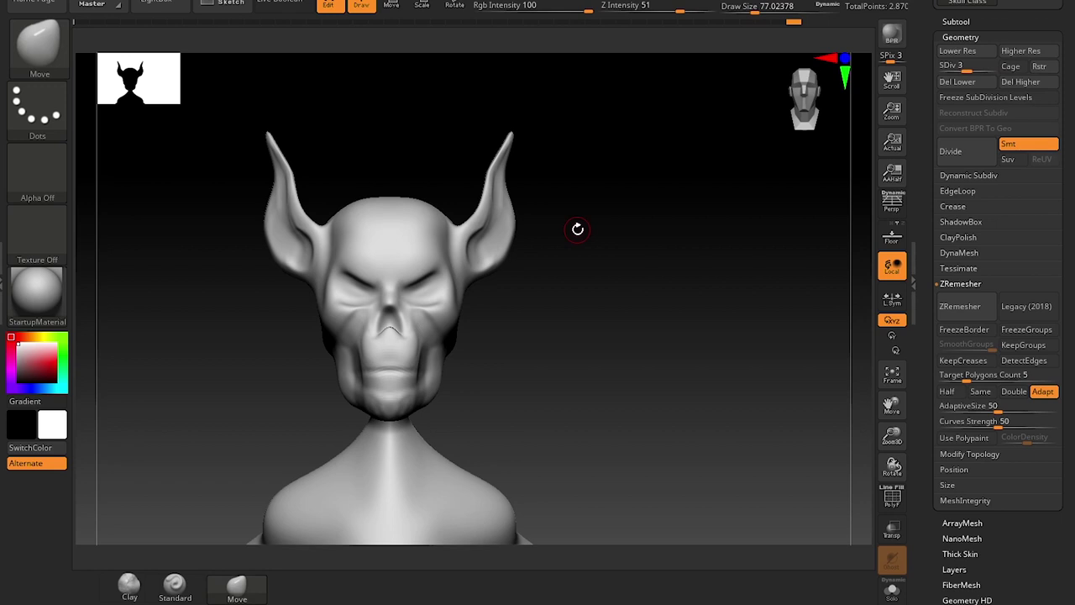
pyautogui.press('d')
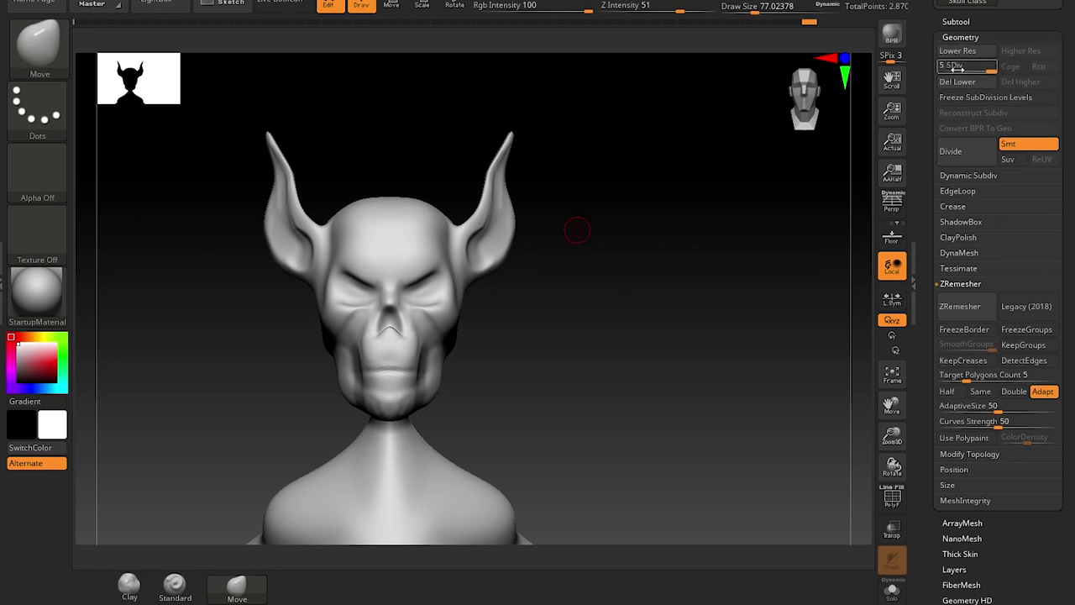
pyautogui.press('ctrl')
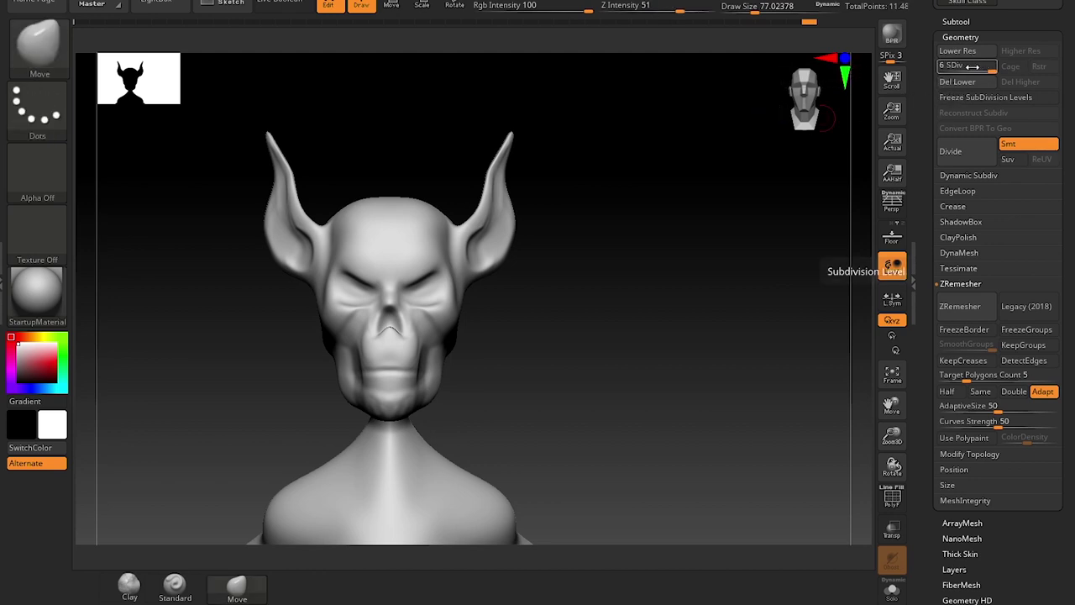
pyautogui.hotkey('ctrl', 'd')
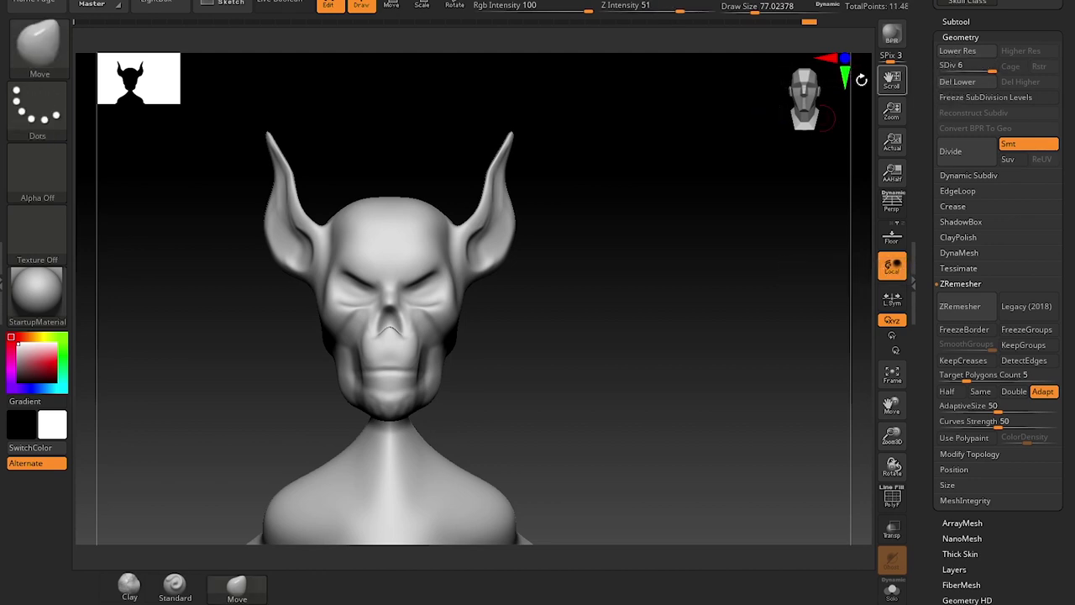
# Check the divided figure's total point count with the tool panel collapsed, and restore the panel to view the whole figure
pyautogui.click(911, 274)
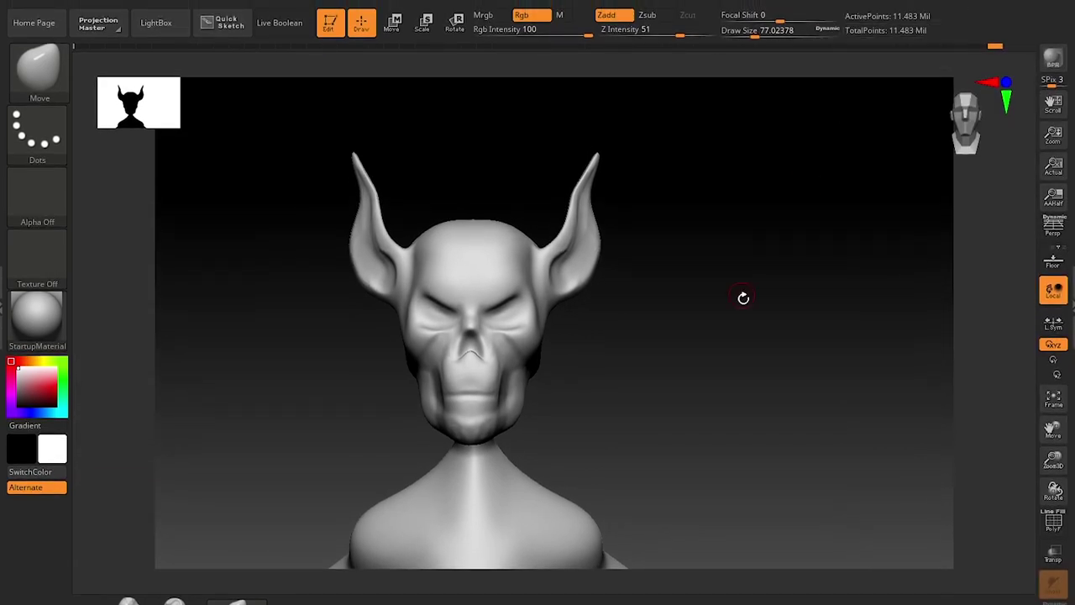
pyautogui.moveTo(743, 297)
pyautogui.mouseDown()
pyautogui.moveTo(731, 327)
pyautogui.moveTo(751, 307)
pyautogui.moveTo(752, 284)
pyautogui.mouseUp()
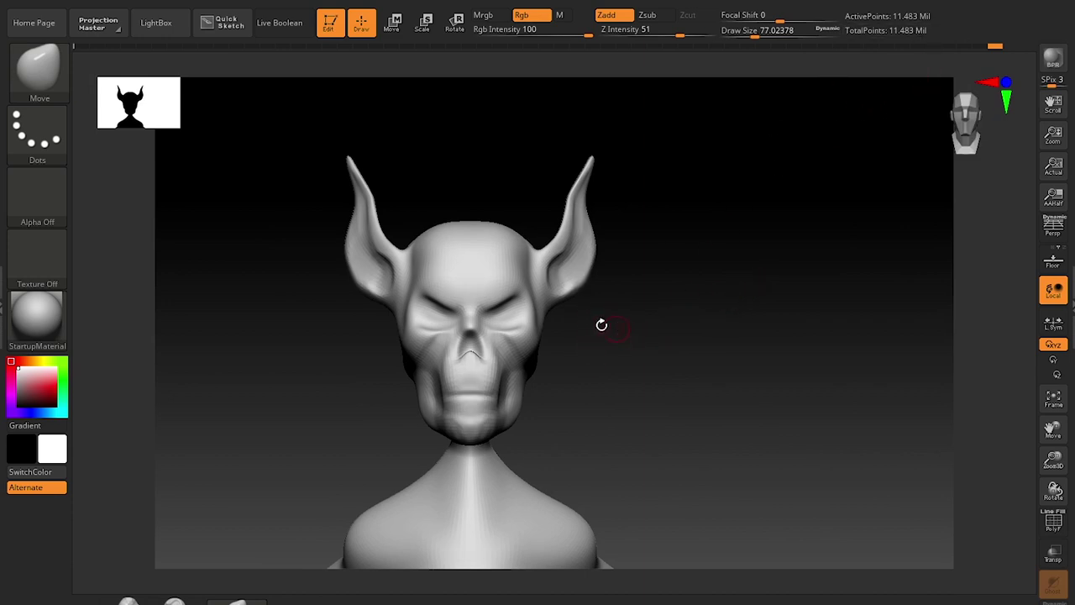
pyautogui.moveTo(713, 430)
pyautogui.mouseDown()
pyautogui.moveTo(710, 347)
pyautogui.moveTo(669, 331)
pyautogui.mouseUp()
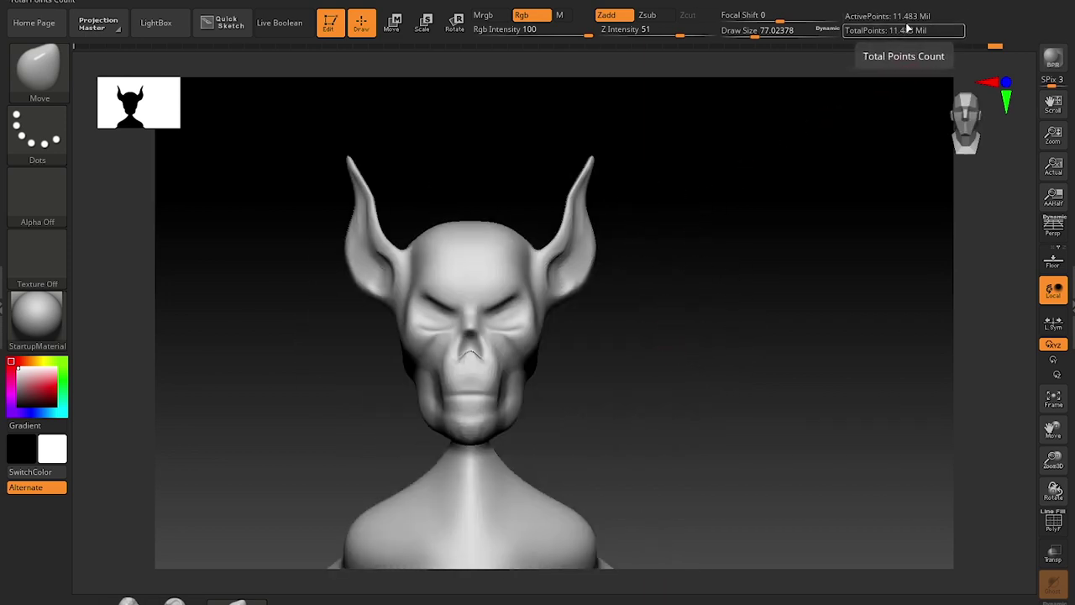
pyautogui.moveTo(688, 401)
pyautogui.mouseDown()
pyautogui.moveTo(778, 165)
pyautogui.moveTo(734, 303)
pyautogui.moveTo(756, 298)
pyautogui.moveTo(703, 307)
pyautogui.moveTo(756, 343)
pyautogui.moveTo(646, 346)
pyautogui.mouseUp()
pyautogui.doubleClick(1072, 304)
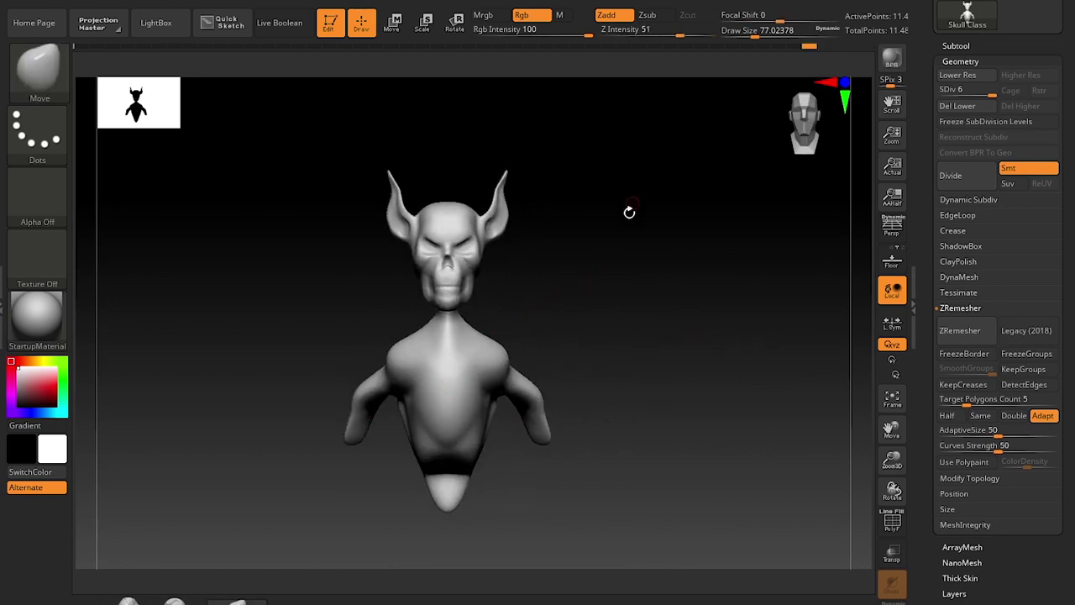
pyautogui.keyDown('alt'); pyautogui.moveTo(633, 265); pyautogui.dragTo(668, 331); pyautogui.keyUp('alt')
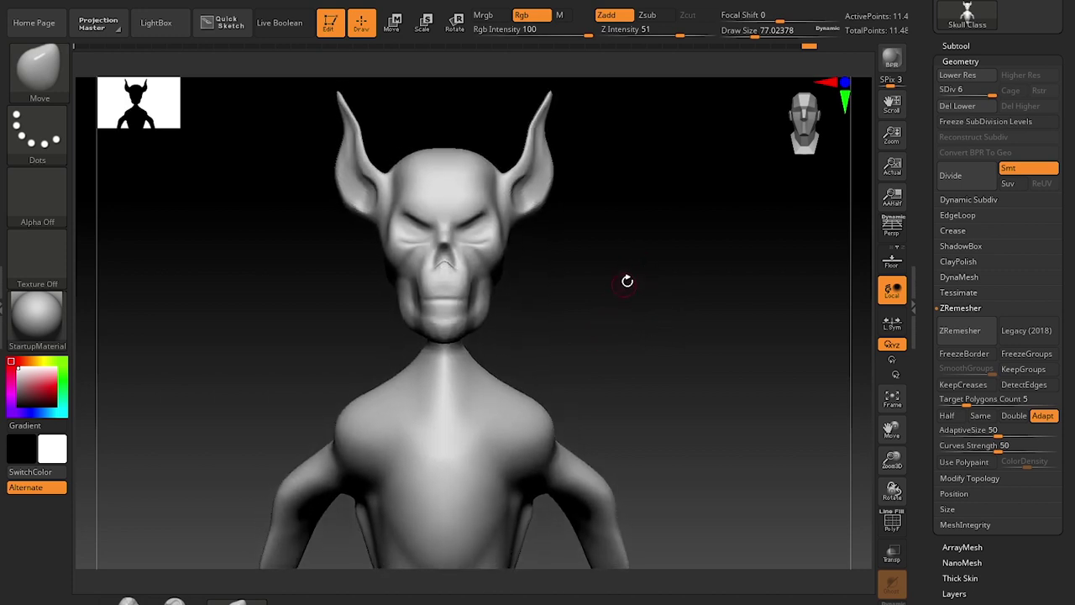
pyautogui.click(520, 179)
pyautogui.hotkey('ctrl', 'z')
# Examine the sculpted T Rex head's skin folds, spikes, jaw and teeth from several angles and distances
pyautogui.keyDown('alt'); pyautogui.moveTo(673, 334); pyautogui.dragTo(680, 296); pyautogui.keyUp('alt')
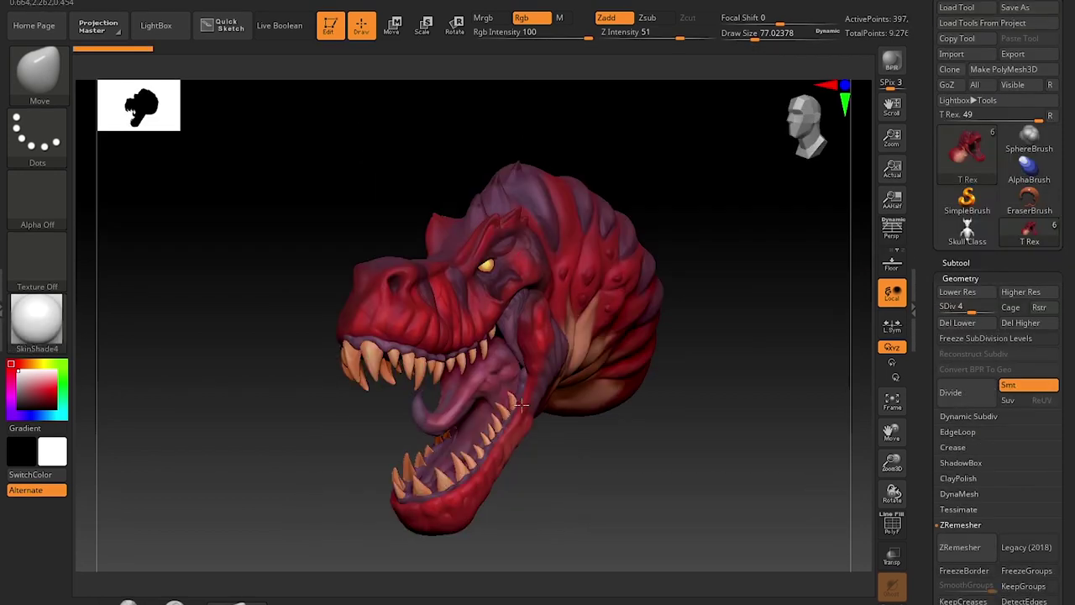
pyautogui.moveTo(653, 442)
pyautogui.mouseDown()
pyautogui.moveTo(633, 365)
pyautogui.moveTo(634, 286)
pyautogui.moveTo(630, 398)
pyautogui.moveTo(687, 299)
pyautogui.mouseUp()
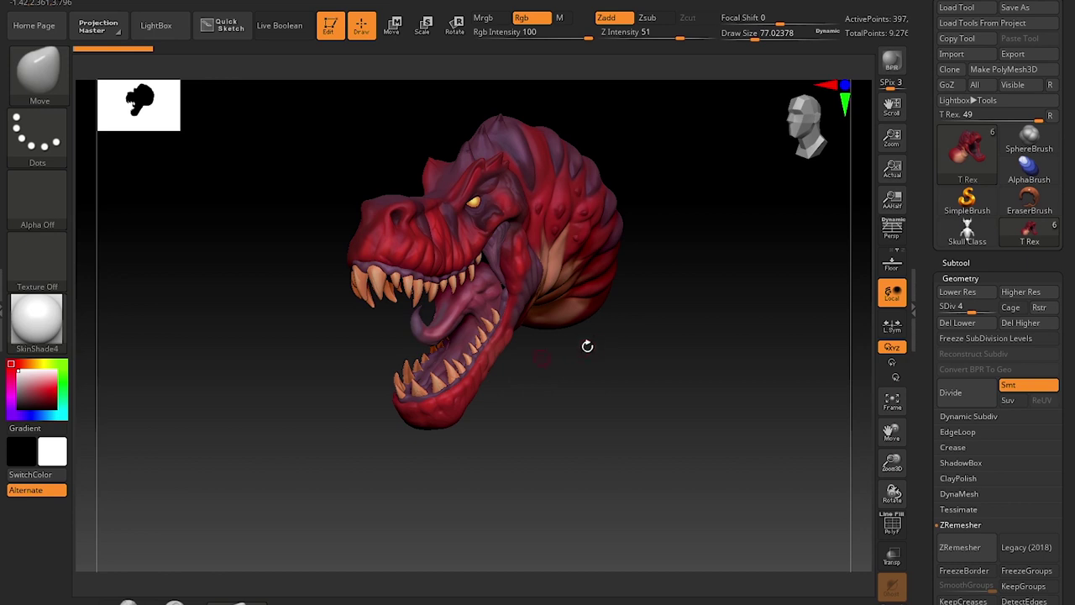
pyautogui.moveTo(630, 355); pyautogui.dragTo(583, 415)
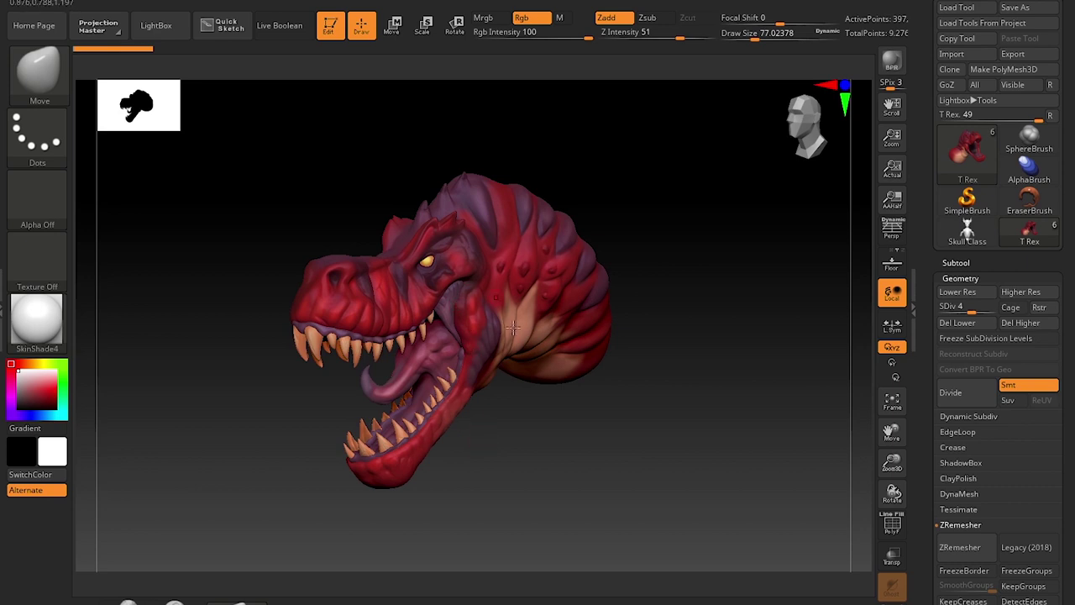
pyautogui.moveTo(600, 427); pyautogui.dragTo(554, 378)
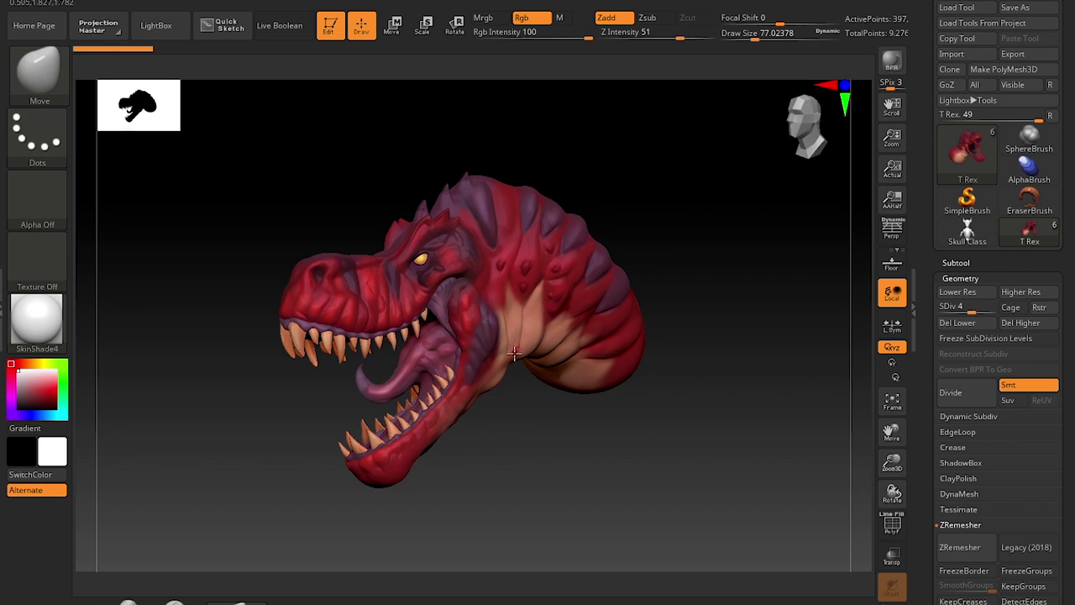
pyautogui.moveTo(521, 449); pyautogui.dragTo(506, 395)
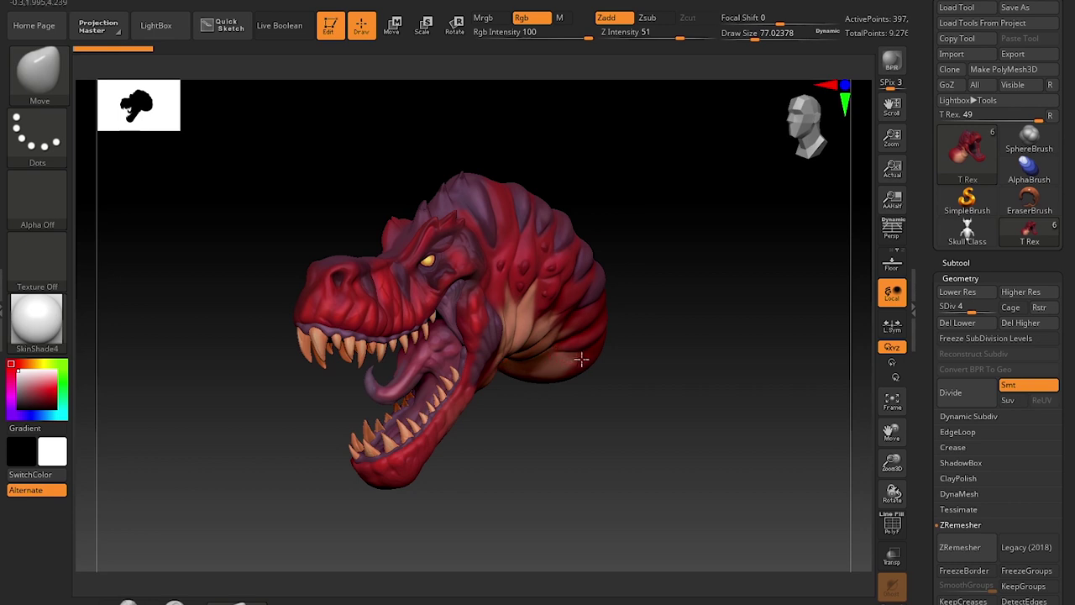
pyautogui.moveTo(619, 391); pyautogui.dragTo(547, 403)
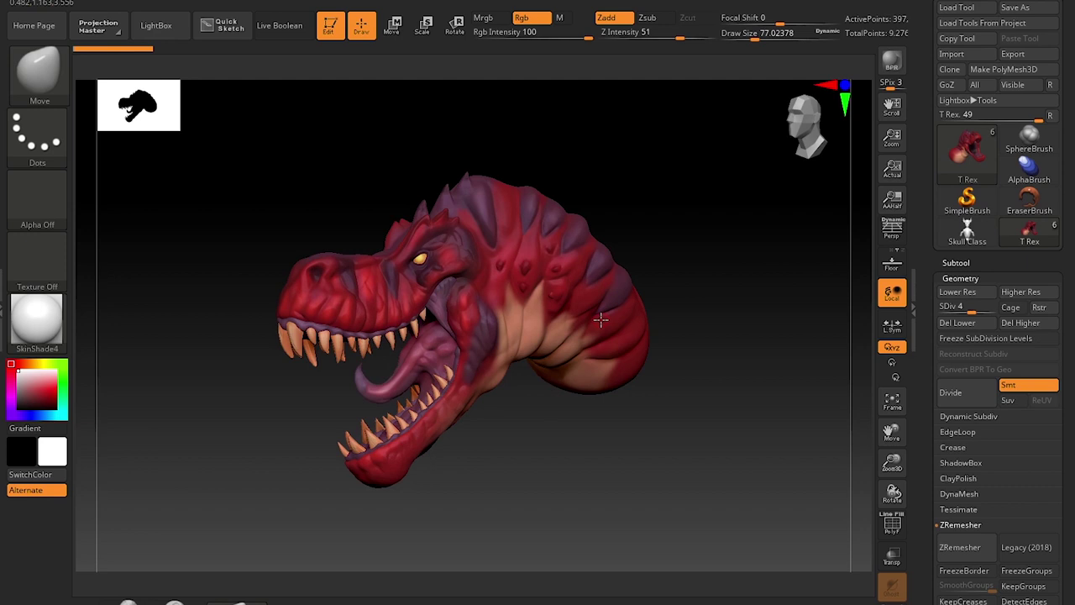
pyautogui.keyDown('alt'); pyautogui.moveTo(597, 434); pyautogui.dragTo(583, 391); pyautogui.keyUp('alt')
pyautogui.moveTo(588, 449); pyautogui.dragTo(541, 286)
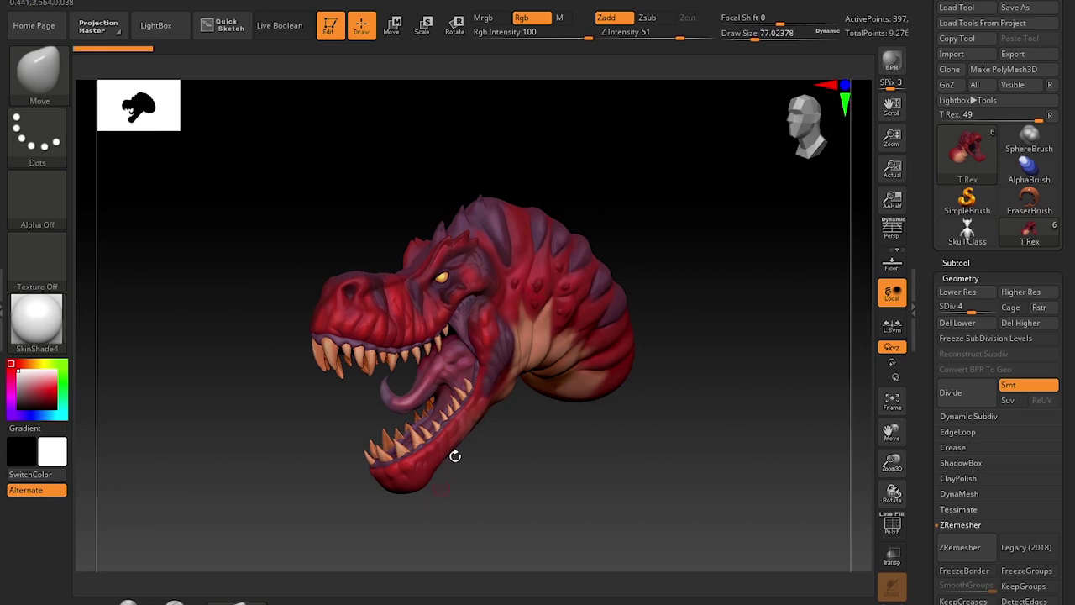
pyautogui.keyDown('alt'); pyautogui.moveTo(531, 432); pyautogui.dragTo(532, 496); pyautogui.keyUp('alt')
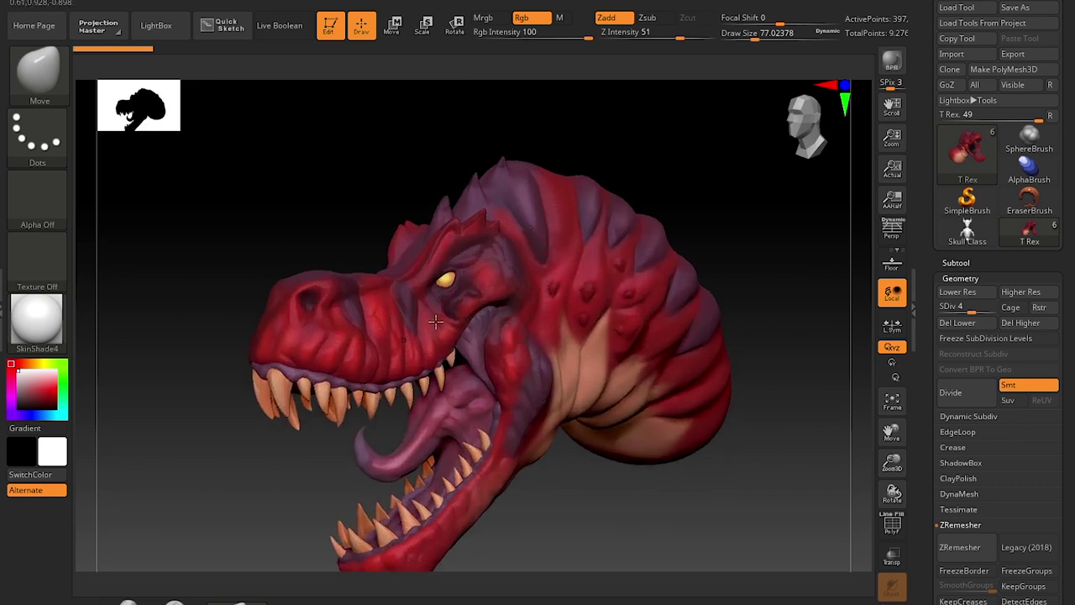
pyautogui.moveTo(572, 477); pyautogui.dragTo(439, 409)
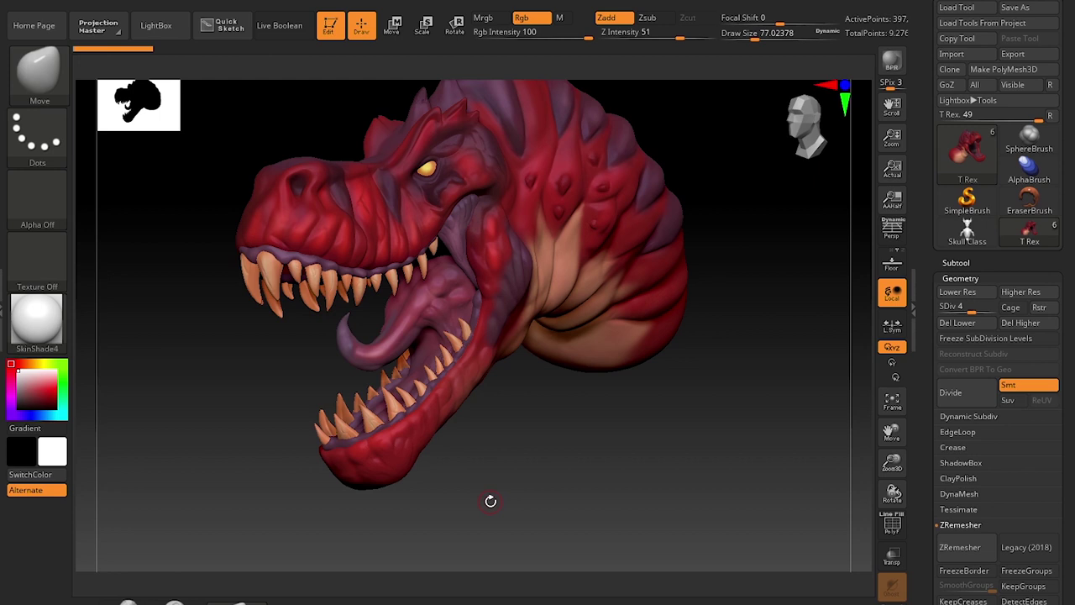
pyautogui.keyDown('alt'); pyautogui.moveTo(608, 376); pyautogui.dragTo(620, 328); pyautogui.keyUp('alt')
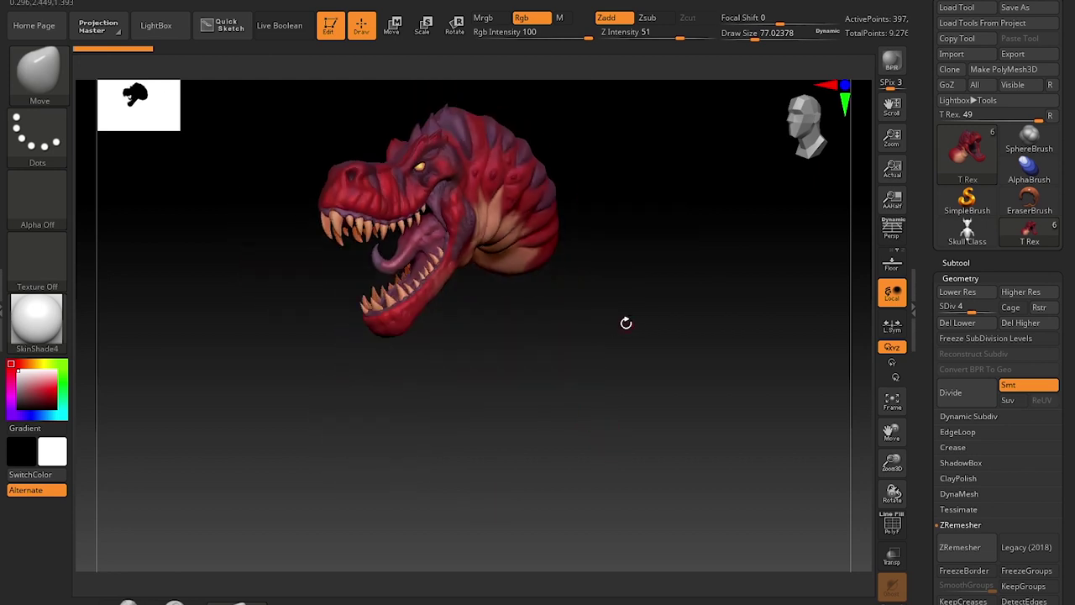
pyautogui.keyDown('alt'); pyautogui.moveTo(621, 288); pyautogui.dragTo(759, 343); pyautogui.keyUp('alt')
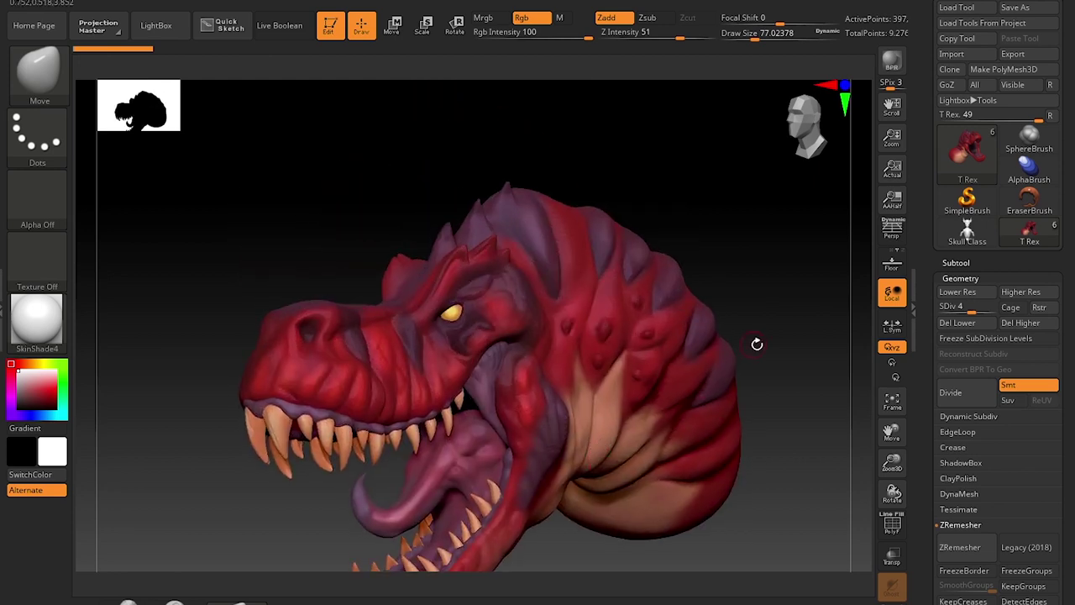
pyautogui.moveTo(697, 465); pyautogui.dragTo(652, 396)
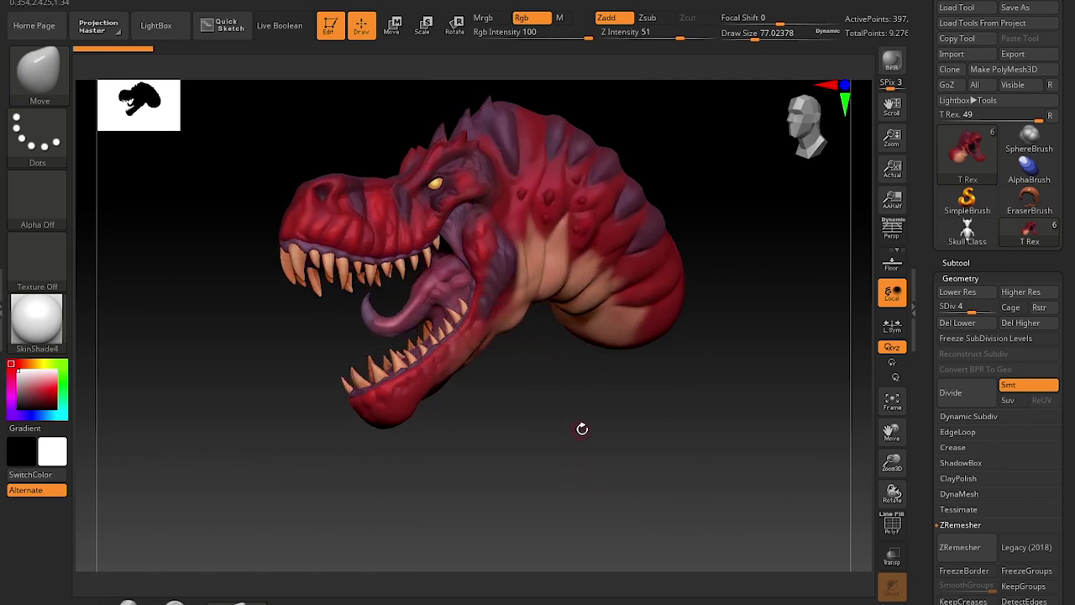
pyautogui.moveTo(580, 428); pyautogui.dragTo(605, 460)
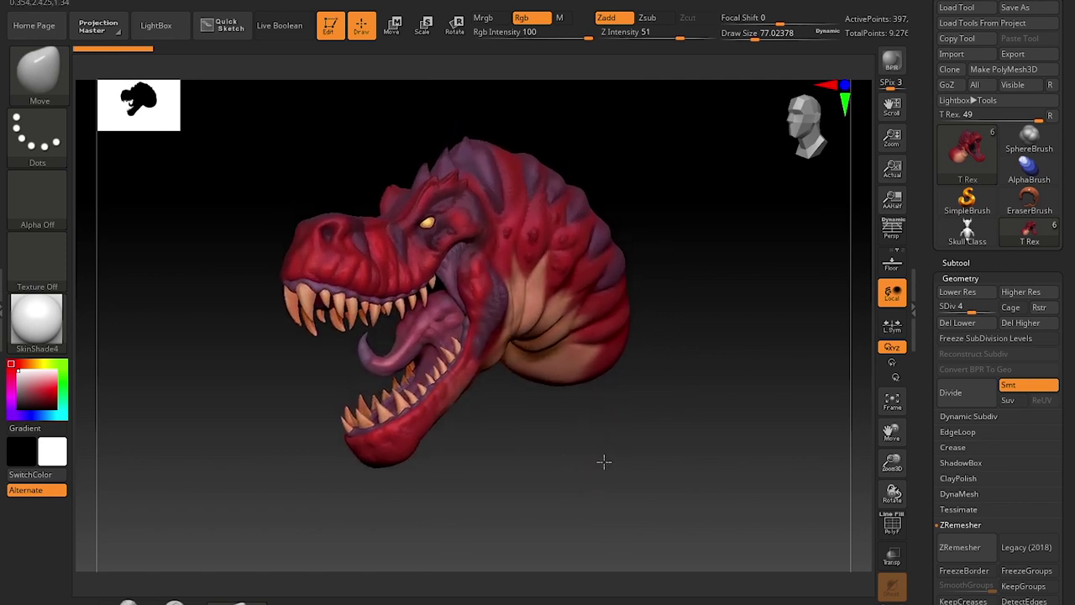